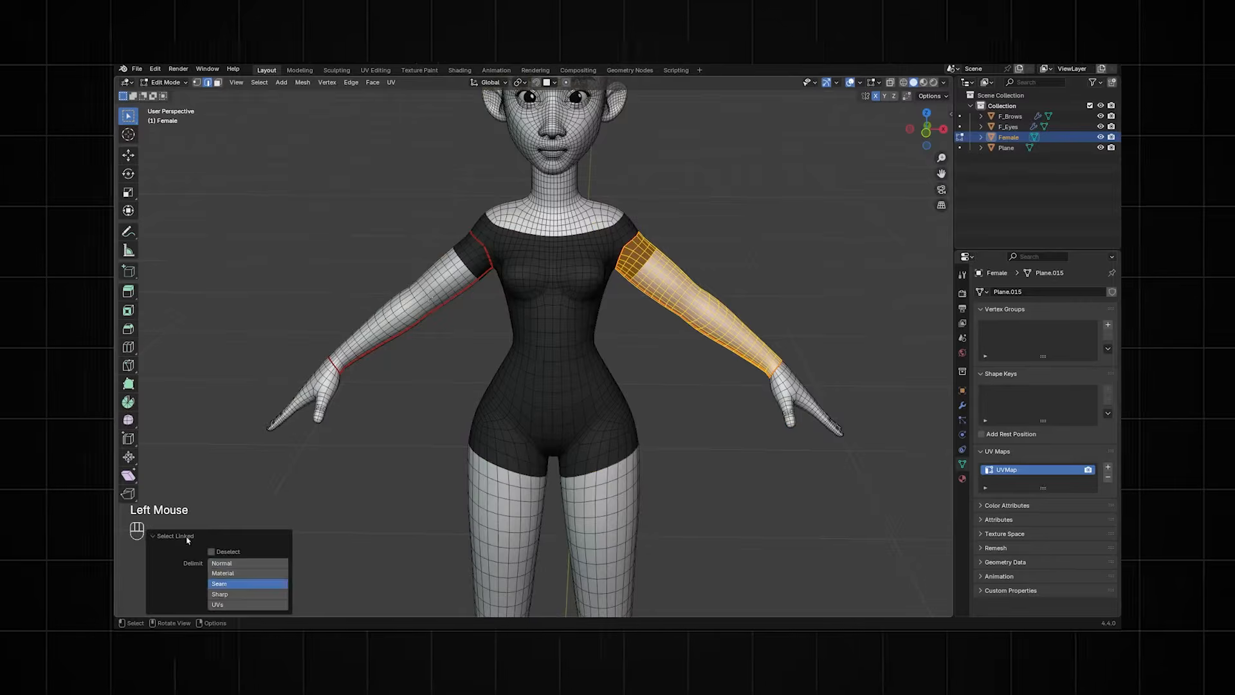
Step: Hide the selected seam-bounded arm section and select an edge loop across the character's upper body
{"action": "key", "text": "h"}
{"action": "middle_click_drag", "start_coordinate": [553, 354], "coordinate": [578, 276], "text": "ctrl"}
{"action": "left_click", "coordinate": [547, 229], "text": "alt"}
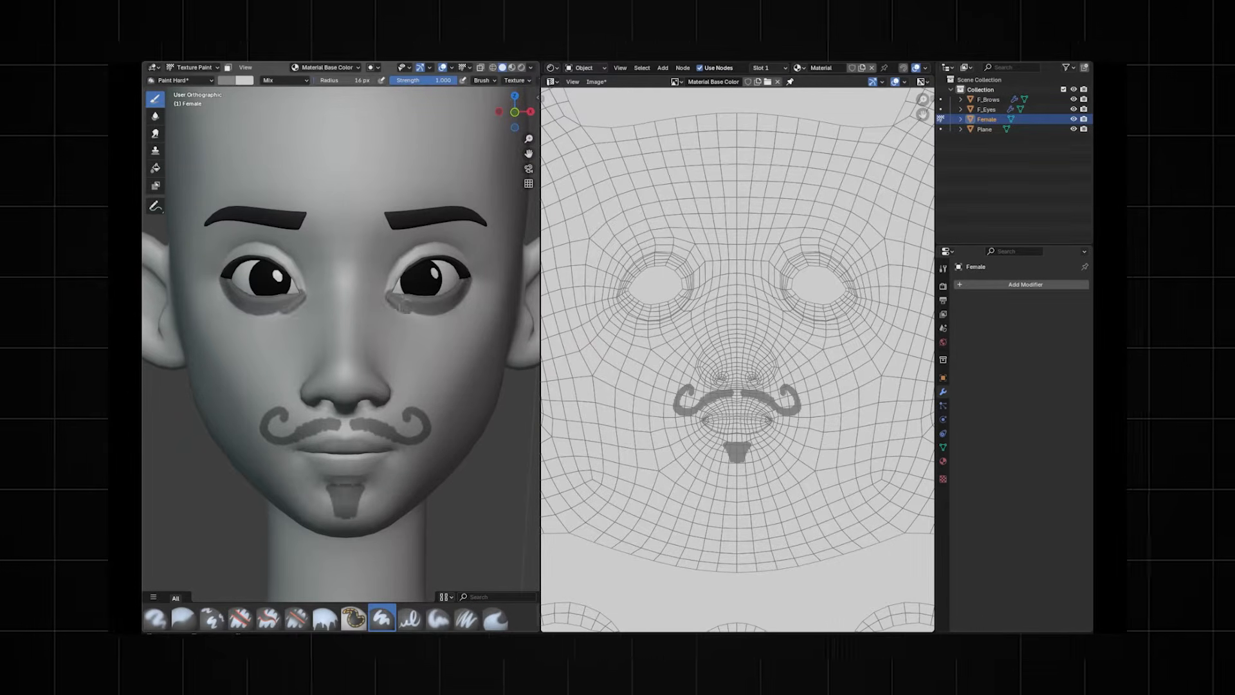
Step: Paint a stroke across the character's cheek on the face texture
{"action": "mouse_move", "coordinate": [402, 307]}
{"action": "left_mouse_down"}
{"action": "mouse_move", "coordinate": [443, 318]}
{"action": "mouse_move", "coordinate": [437, 360]}
{"action": "mouse_move", "coordinate": [476, 399]}
{"action": "mouse_move", "coordinate": [462, 418]}
{"action": "left_mouse_up"}
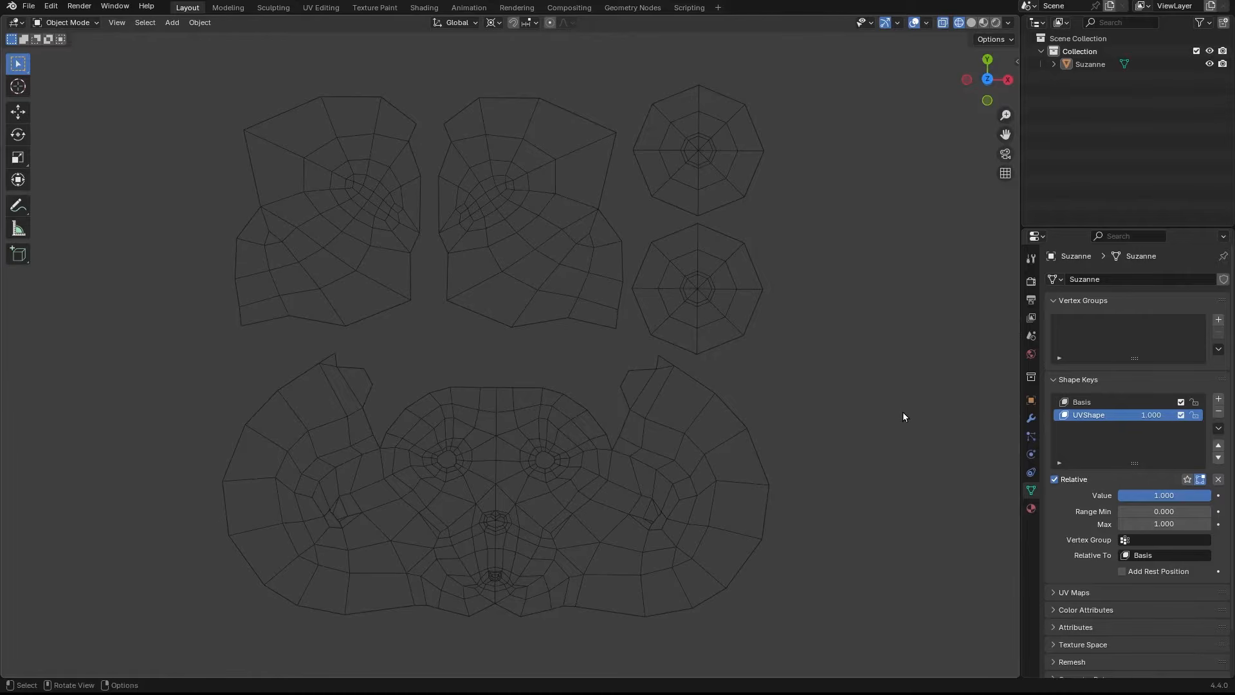
Step: Switch the viewport to solid shading and fold the flattened Suzanne back up by setting the UVShape shape key value to 0
{"action": "mouse_move", "coordinate": [902, 430]}
{"action": "middle_mouse_down"}
{"action": "mouse_move", "coordinate": [896, 401]}
{"action": "mouse_move", "coordinate": [912, 395]}
{"action": "mouse_move", "coordinate": [869, 331]}
{"action": "mouse_move", "coordinate": [882, 350]}
{"action": "mouse_move", "coordinate": [843, 353]}
{"action": "mouse_move", "coordinate": [868, 392]}
{"action": "middle_mouse_up"}
{"action": "key", "text": "shift+z"}
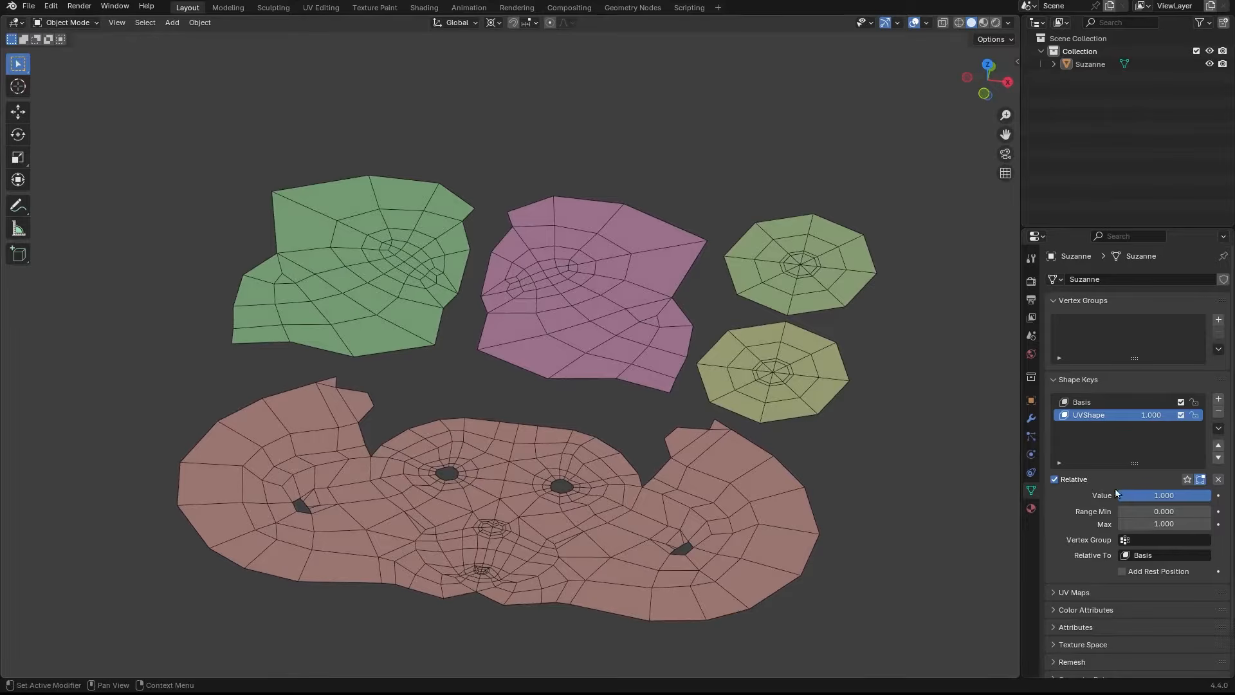
{"action": "left_click_drag", "start_coordinate": [1196, 497], "coordinate": [1075, 502]}
{"action": "middle_click_drag", "start_coordinate": [900, 450], "coordinate": [747, 337]}
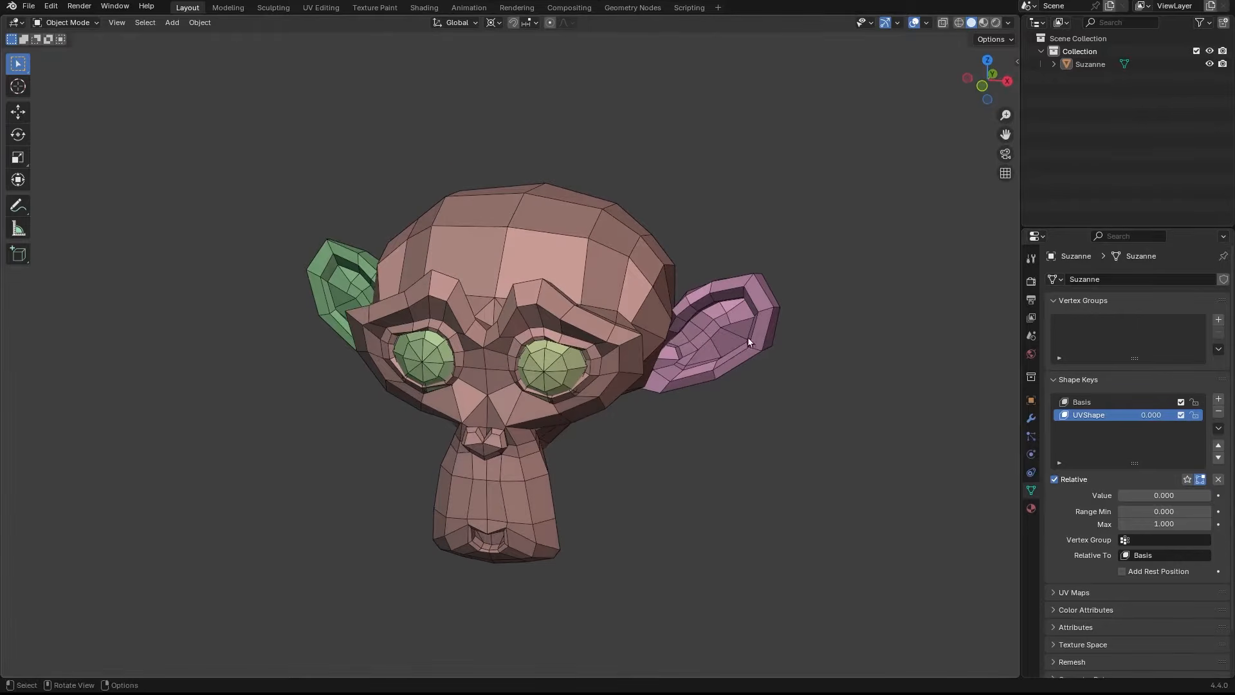
Step: Flatten Suzanne into its UV layout with a UVShape value of 1, and return the value to 0
{"action": "left_click_drag", "start_coordinate": [1124, 497], "coordinate": [1195, 495]}
{"action": "middle_click_drag", "start_coordinate": [931, 414], "coordinate": [769, 328]}
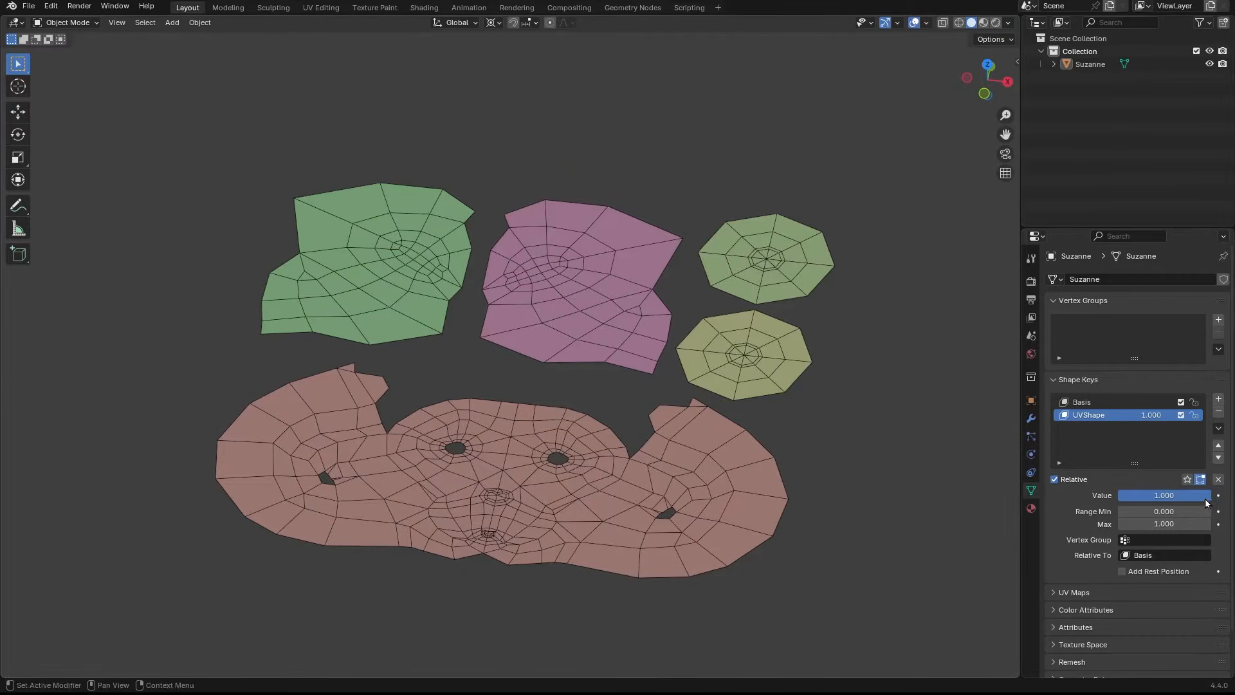
{"action": "left_click_drag", "start_coordinate": [1189, 497], "coordinate": [1081, 499]}
{"action": "middle_click_drag", "start_coordinate": [800, 428], "coordinate": [774, 387]}
{"action": "scroll", "coordinate": [770, 355], "scroll_direction": "down", "scroll_amount": 2}
{"action": "scroll", "coordinate": [777, 368], "scroll_direction": "up", "scroll_amount": 2}
{"action": "scroll", "coordinate": [777, 368], "scroll_direction": "down", "scroll_amount": 2, "text": "shift"}
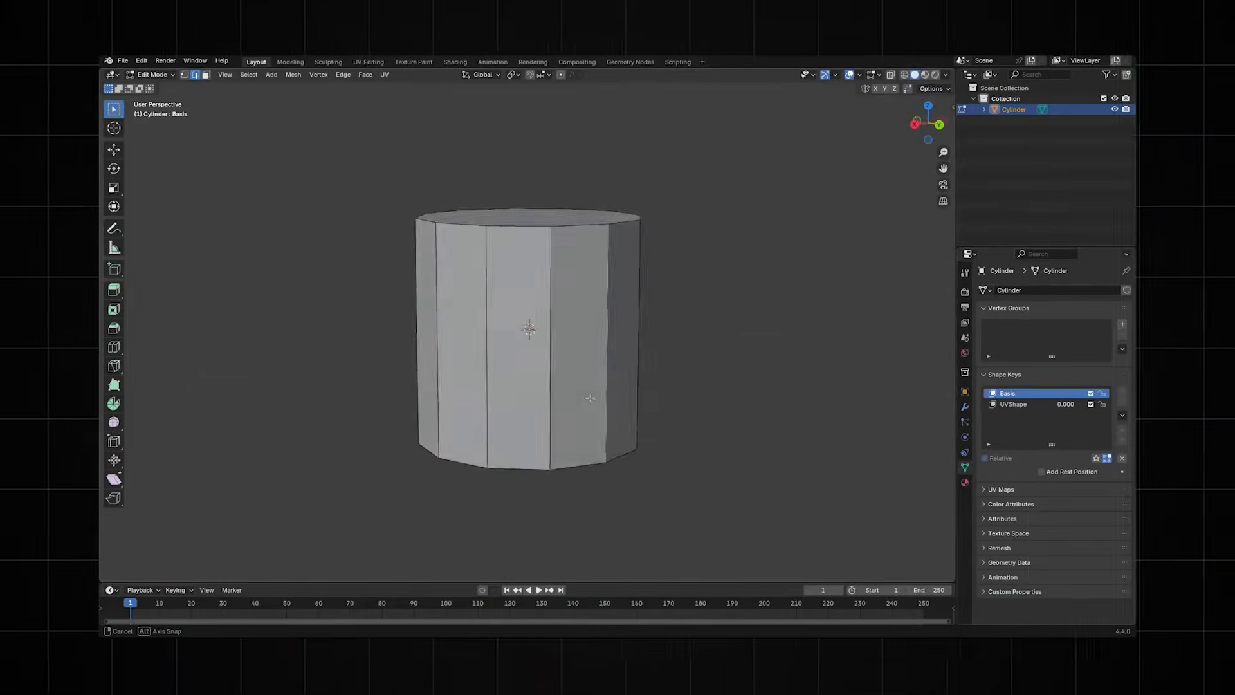
Step: Mark one vertical side edge of the cylinder as a seam
{"action": "middle_click_drag", "start_coordinate": [489, 283], "coordinate": [479, 322]}
{"action": "left_click", "coordinate": [479, 324]}
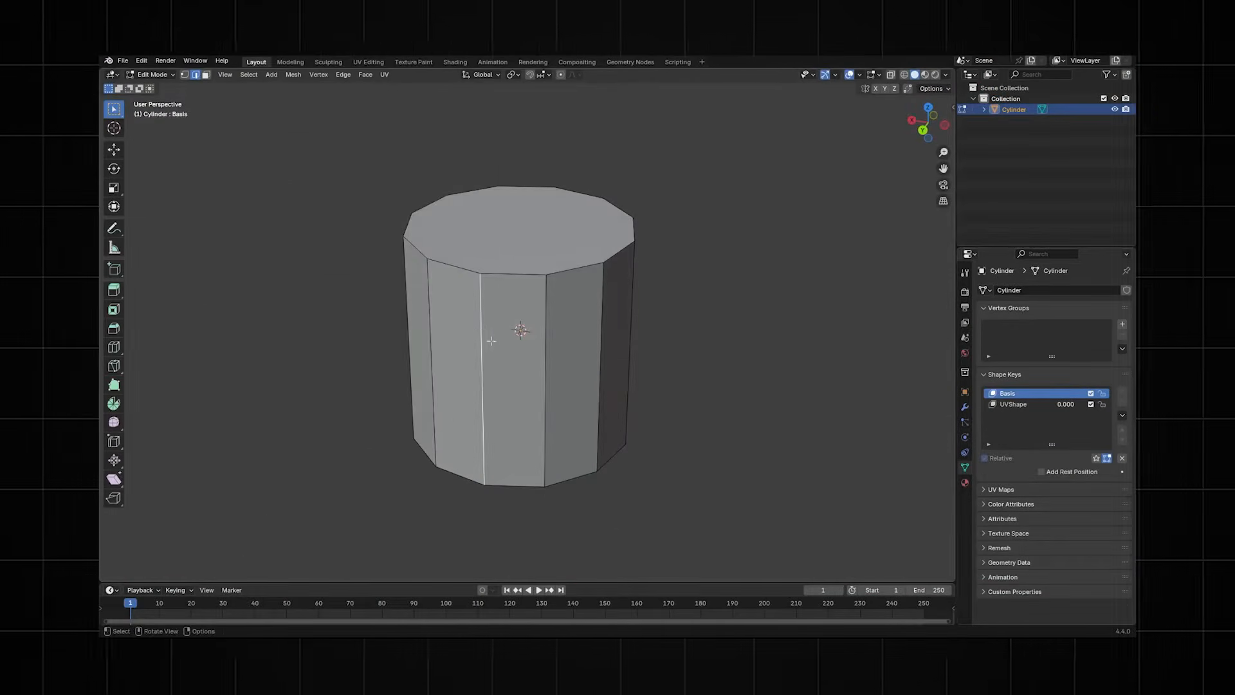
{"action": "right_click", "coordinate": [472, 326]}
{"action": "left_click", "coordinate": [474, 331]}
Step: Select the cylinder's top and bottom cap faces and mark their boundary edges as seams
{"action": "middle_click_drag", "start_coordinate": [473, 331], "coordinate": [541, 337]}
{"action": "key", "text": "3"}
{"action": "left_click", "coordinate": [541, 273]}
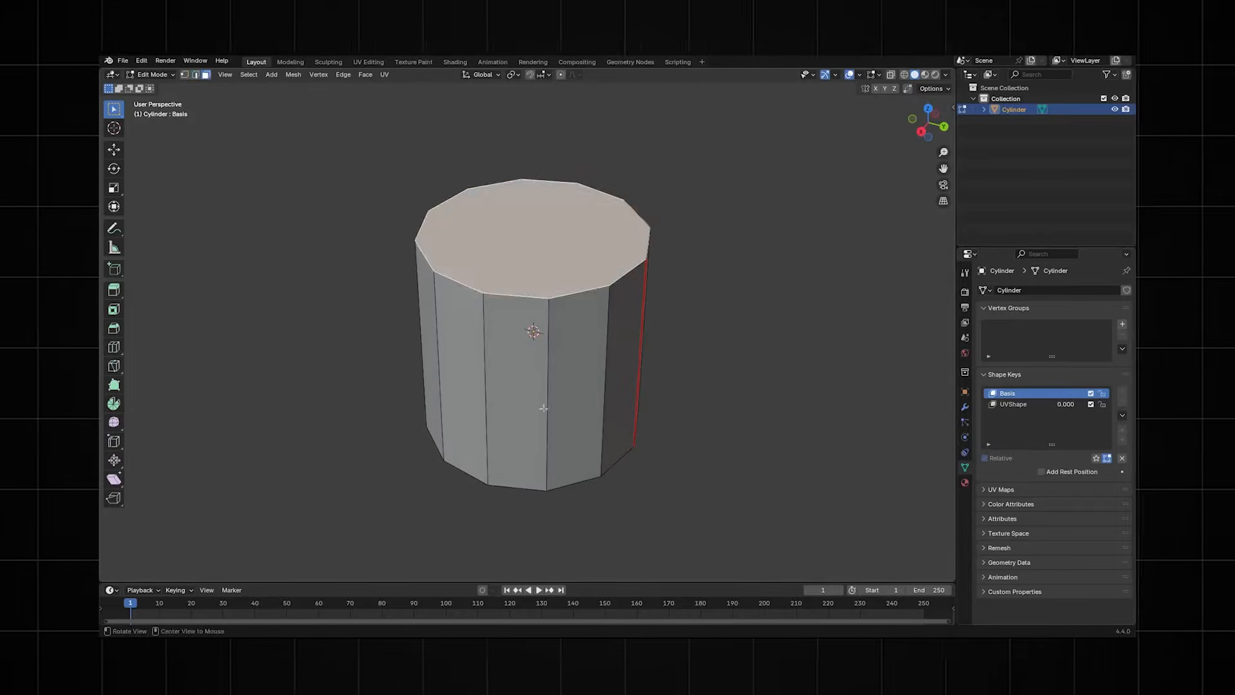
{"action": "middle_click_drag", "start_coordinate": [543, 408], "coordinate": [558, 345]}
{"action": "left_click", "coordinate": [539, 329], "text": "shift"}
{"action": "key", "text": "ctrl+e"}
{"action": "left_click", "coordinate": [560, 347]}
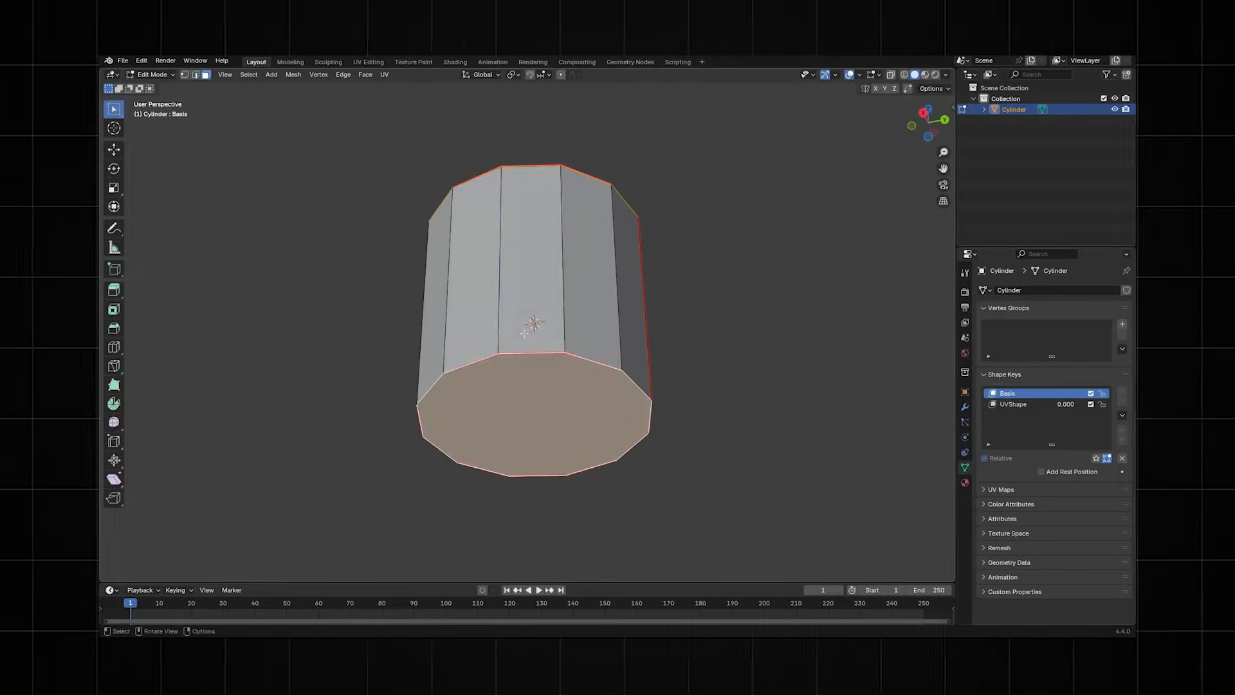
Step: Show the cylinder's unwrapped layout by setting the UVShape shape key value to 1
{"action": "left_click", "coordinate": [1016, 404]}
{"action": "mouse_move", "coordinate": [1066, 472]}
{"action": "left_mouse_down"}
{"action": "mouse_move", "coordinate": [1100, 471]}
{"action": "mouse_move", "coordinate": [1066, 463]}
{"action": "left_mouse_up"}
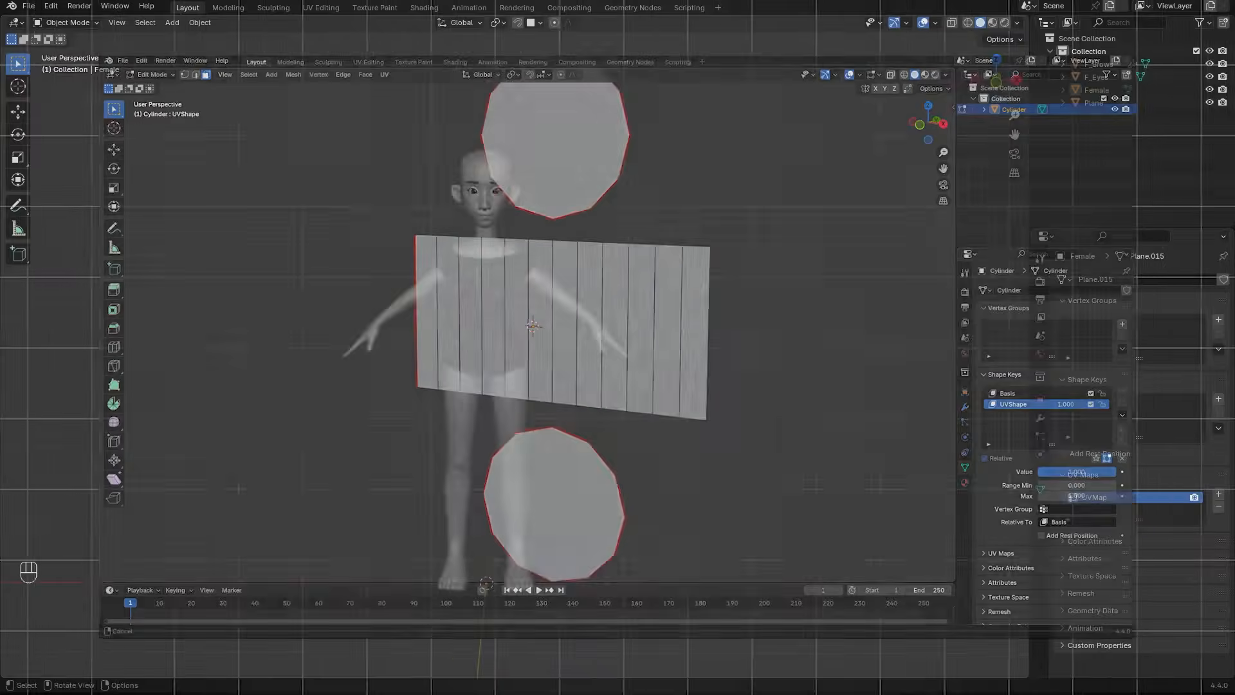
Step: Enter Edit Mode on the Female mesh with edge selection active
{"action": "middle_click_drag", "start_coordinate": [559, 299], "coordinate": [618, 257], "text": "ctrl"}
{"action": "key", "text": "Tab"}
{"action": "middle_click_drag", "start_coordinate": [617, 258], "coordinate": [598, 245], "text": "shift"}
{"action": "mouse_move", "coordinate": [598, 245]}
{"action": "middle_mouse_down", "text": "ctrl"}
{"action": "mouse_move", "coordinate": [598, 213]}
{"action": "mouse_move", "coordinate": [529, 257]}
{"action": "mouse_move", "coordinate": [505, 254]}
{"action": "mouse_move", "coordinate": [495, 247]}
{"action": "mouse_move", "coordinate": [511, 235]}
{"action": "mouse_move", "coordinate": [543, 253]}
{"action": "mouse_move", "coordinate": [506, 205]}
{"action": "mouse_move", "coordinate": [469, 206]}
{"action": "mouse_move", "coordinate": [611, 231]}
{"action": "middle_mouse_up", "text": "ctrl"}
{"action": "key", "text": "2"}
Step: Select the edge loop around the character's left shoulder, above the sleeve hem, and mark it as a seam
{"action": "double_click", "coordinate": [504, 205]}
{"action": "left_click", "coordinate": [524, 191], "text": "shift"}
{"action": "left_click", "coordinate": [508, 193], "text": "shift"}
{"action": "left_click", "coordinate": [505, 258], "text": "shift"}
{"action": "left_click", "coordinate": [515, 215], "text": "shift"}
{"action": "middle_click_drag", "start_coordinate": [611, 232], "coordinate": [671, 252], "text": "shift"}
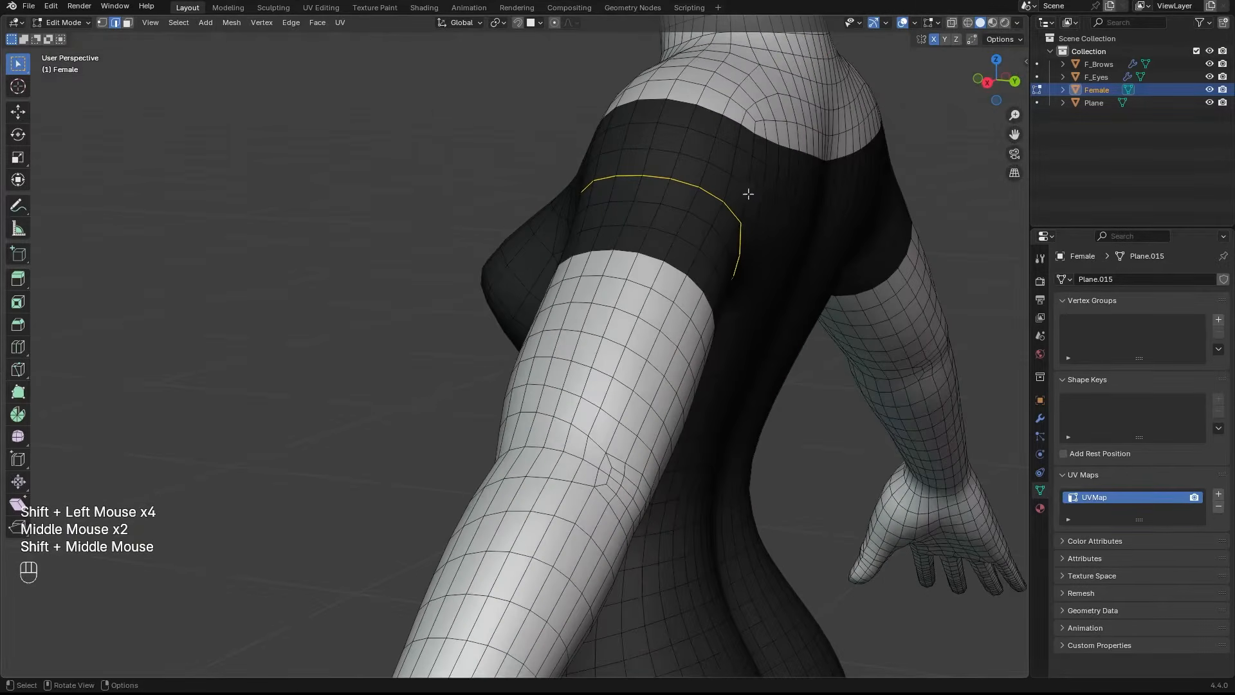
{"action": "middle_click_drag", "start_coordinate": [748, 193], "coordinate": [733, 237], "text": "alt"}
{"action": "middle_click_drag", "start_coordinate": [524, 311], "coordinate": [662, 267]}
{"action": "key", "text": "ctrl+e"}
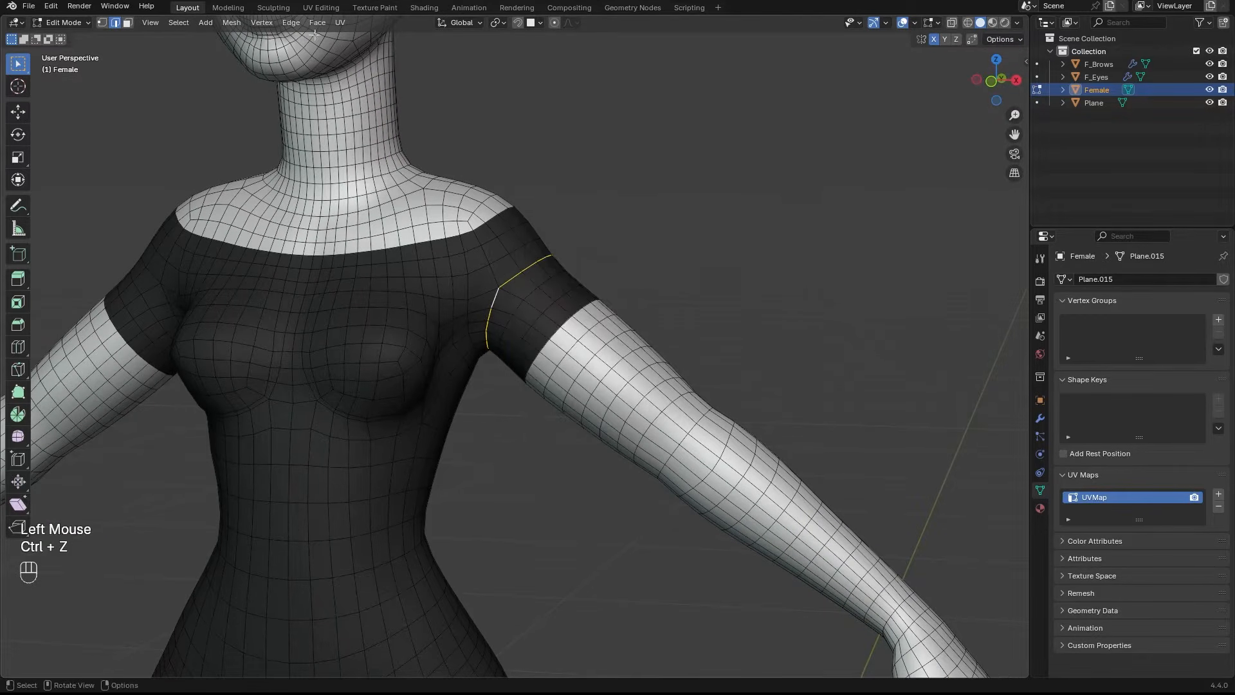
{"action": "left_click", "coordinate": [292, 22]}
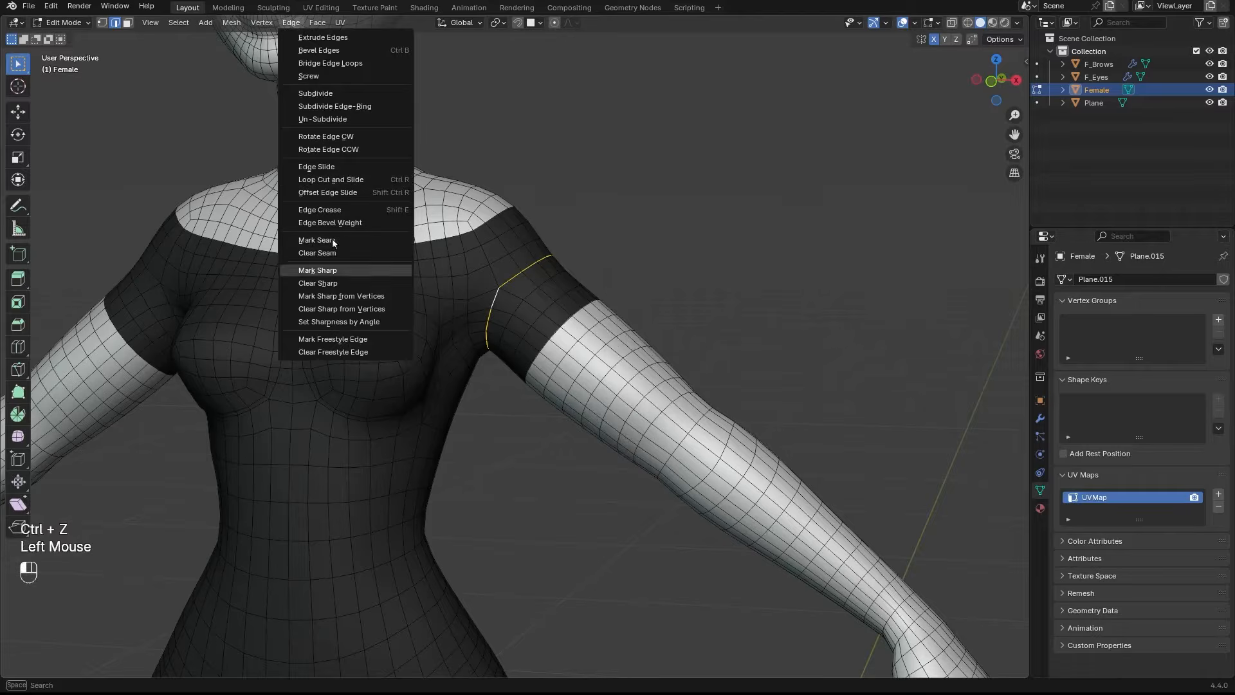
{"action": "key", "text": "ctrl+e"}
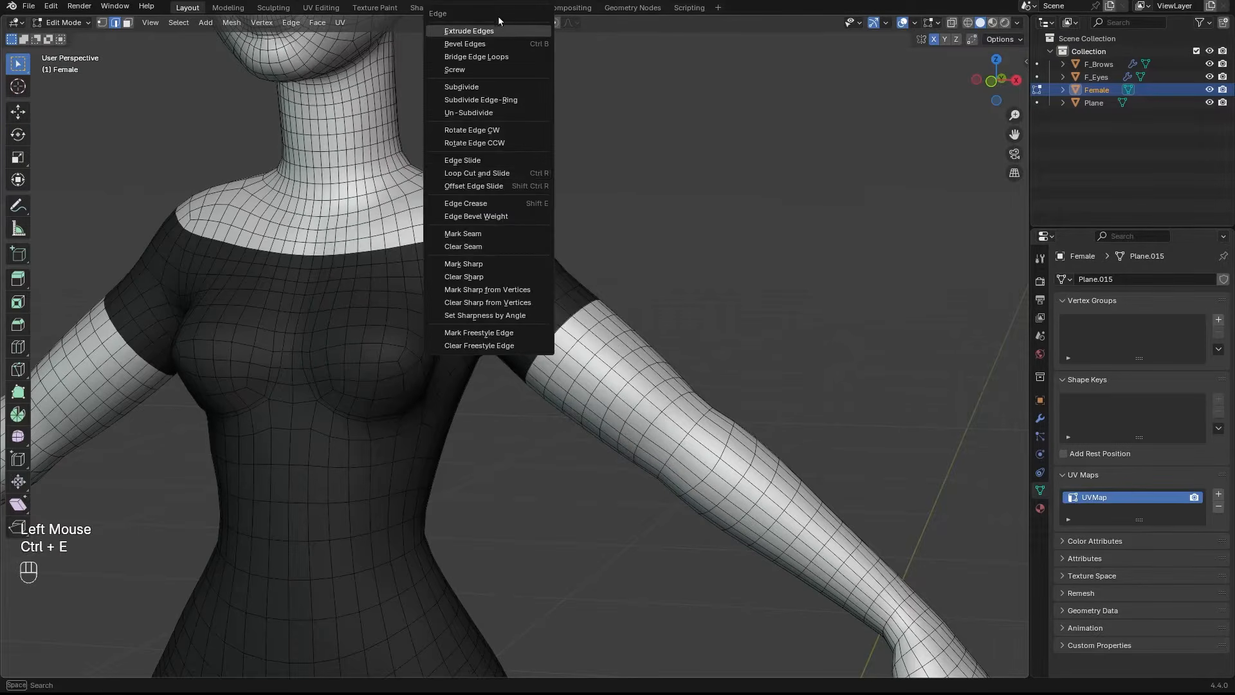
{"action": "left_click_drag", "start_coordinate": [497, 16], "coordinate": [523, 138]}
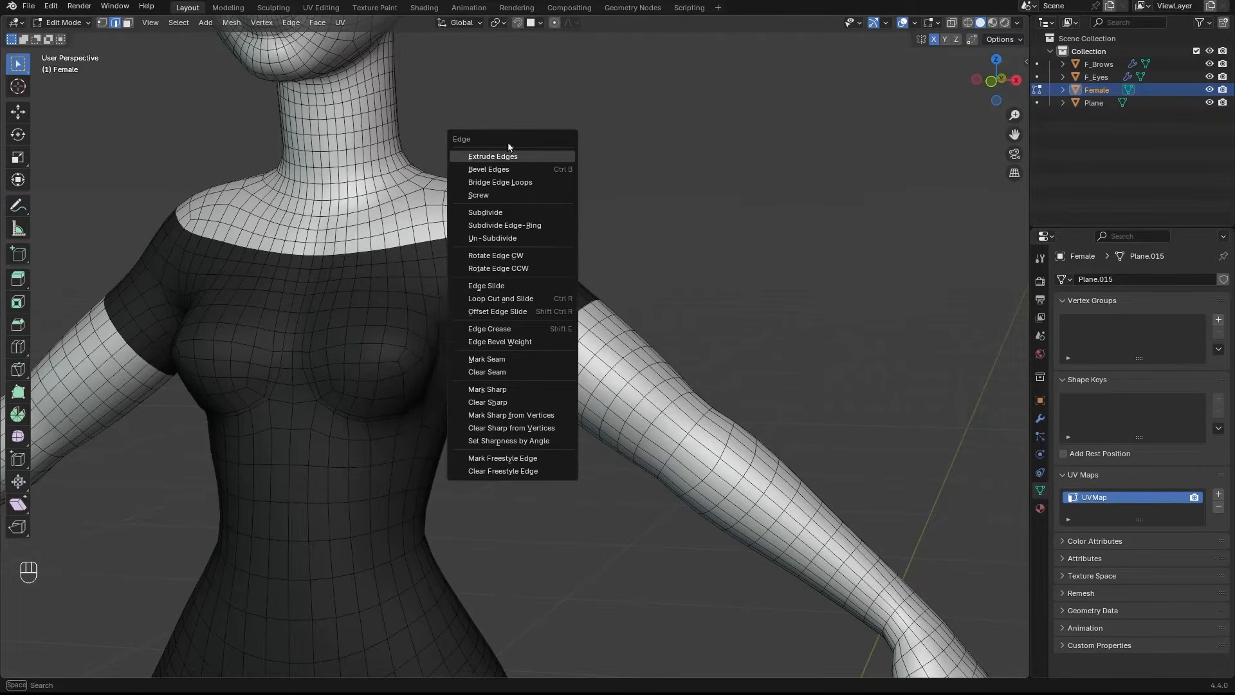
{"action": "left_click", "coordinate": [508, 361]}
Step: Select the edge loop around the left wrist and mark it as a seam
{"action": "middle_click_drag", "start_coordinate": [532, 400], "coordinate": [508, 314], "text": "shift"}
{"action": "middle_click_drag", "start_coordinate": [508, 313], "coordinate": [651, 416]}
{"action": "double_click", "coordinate": [622, 346]}
{"action": "key", "text": "ctrl+e"}
{"action": "left_click", "coordinate": [642, 303]}
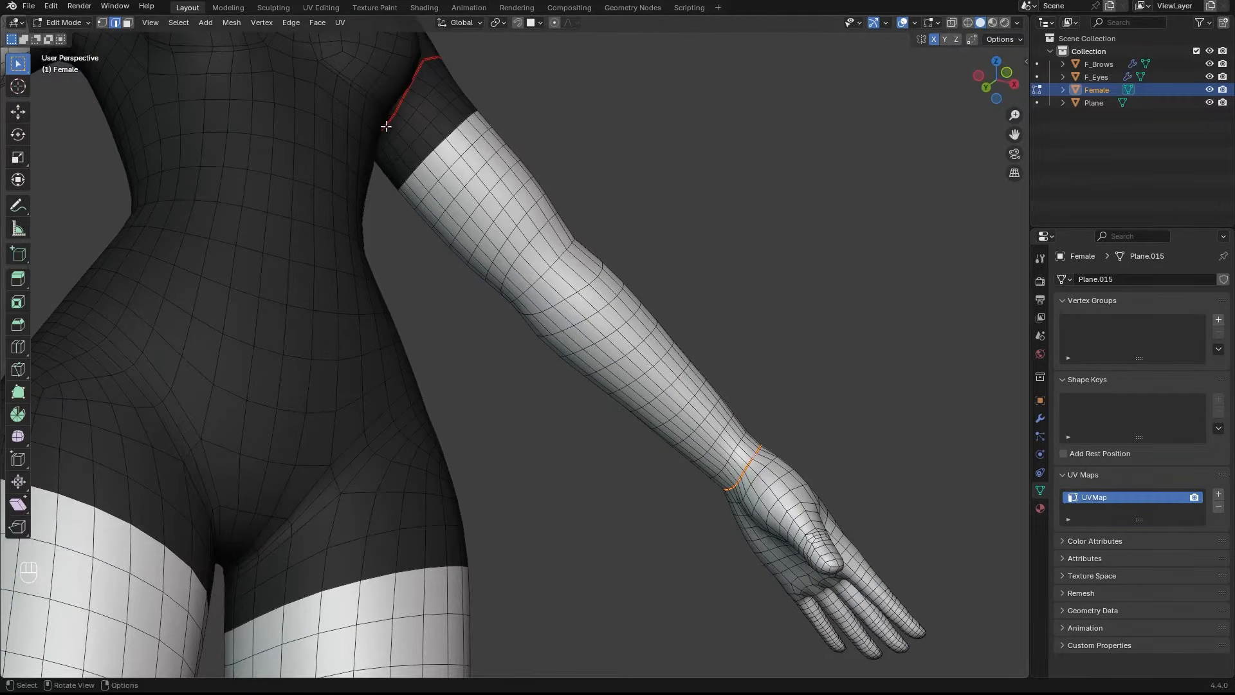
Step: Select the shortest edge path along the underside of the left arm from shoulder seam to wrist seam and mark it as a seam
{"action": "middle_click_drag", "start_coordinate": [386, 126], "coordinate": [382, 198]}
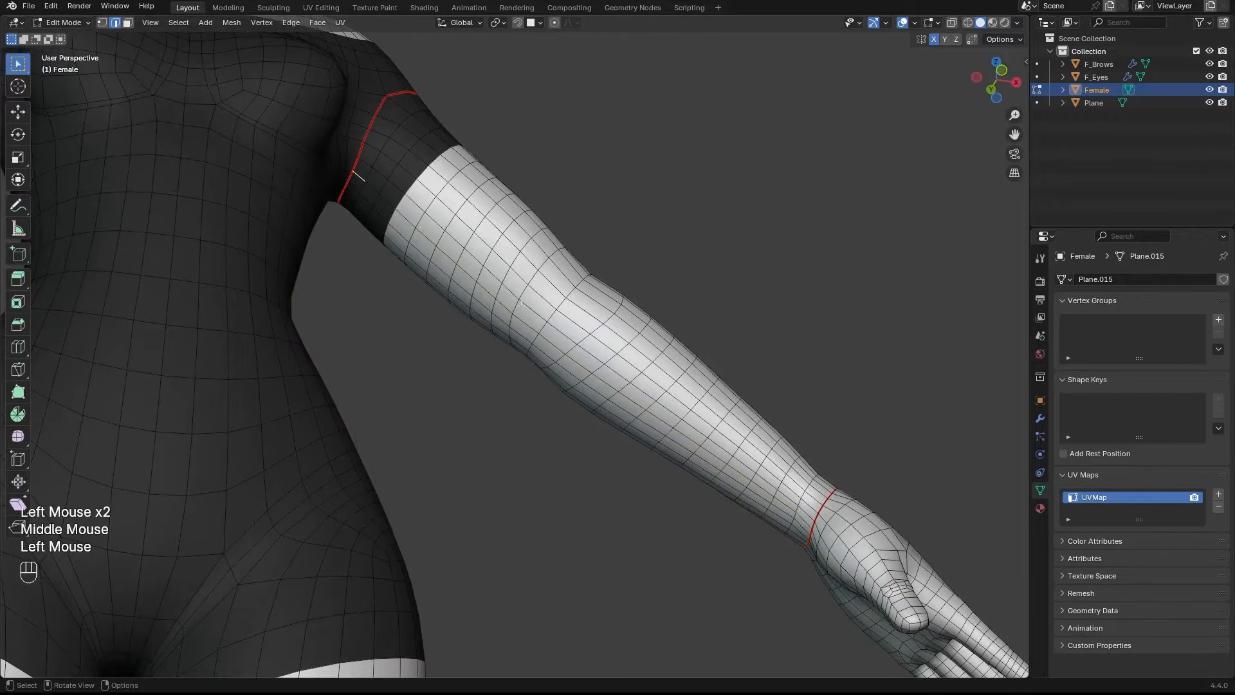
{"action": "left_click", "coordinate": [635, 402], "text": "ctrl"}
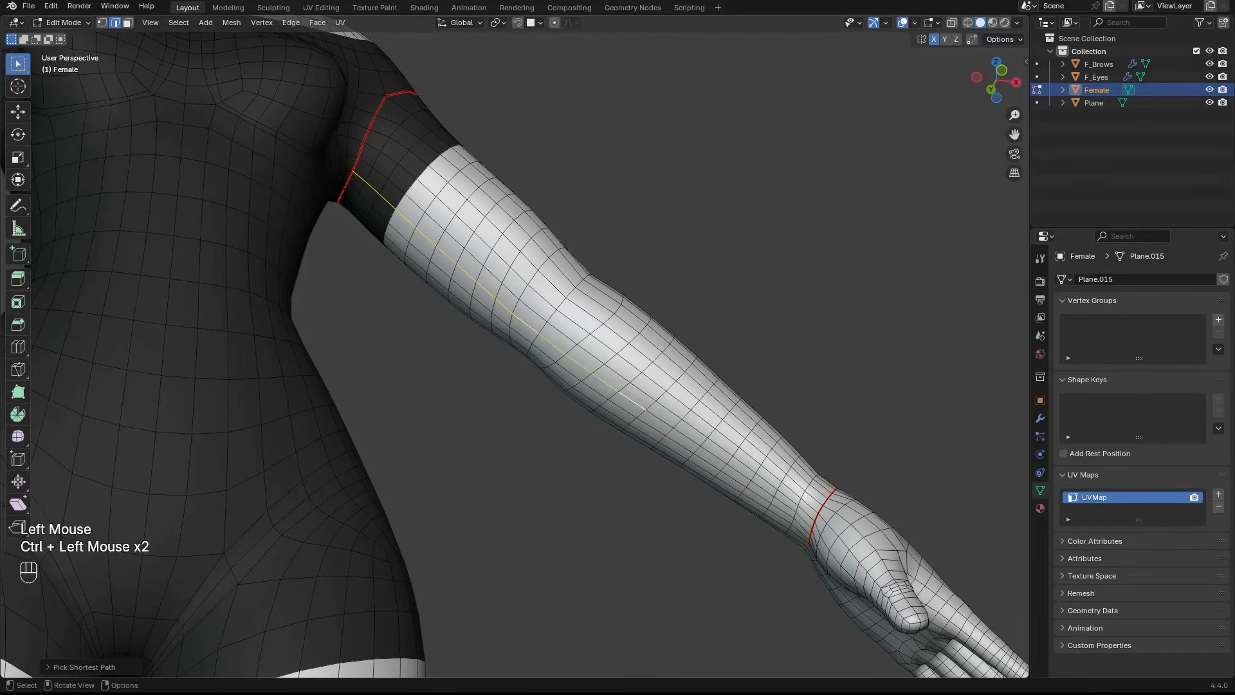
{"action": "middle_click_drag", "start_coordinate": [635, 401], "coordinate": [802, 411]}
{"action": "left_click", "coordinate": [770, 445], "text": "ctrl"}
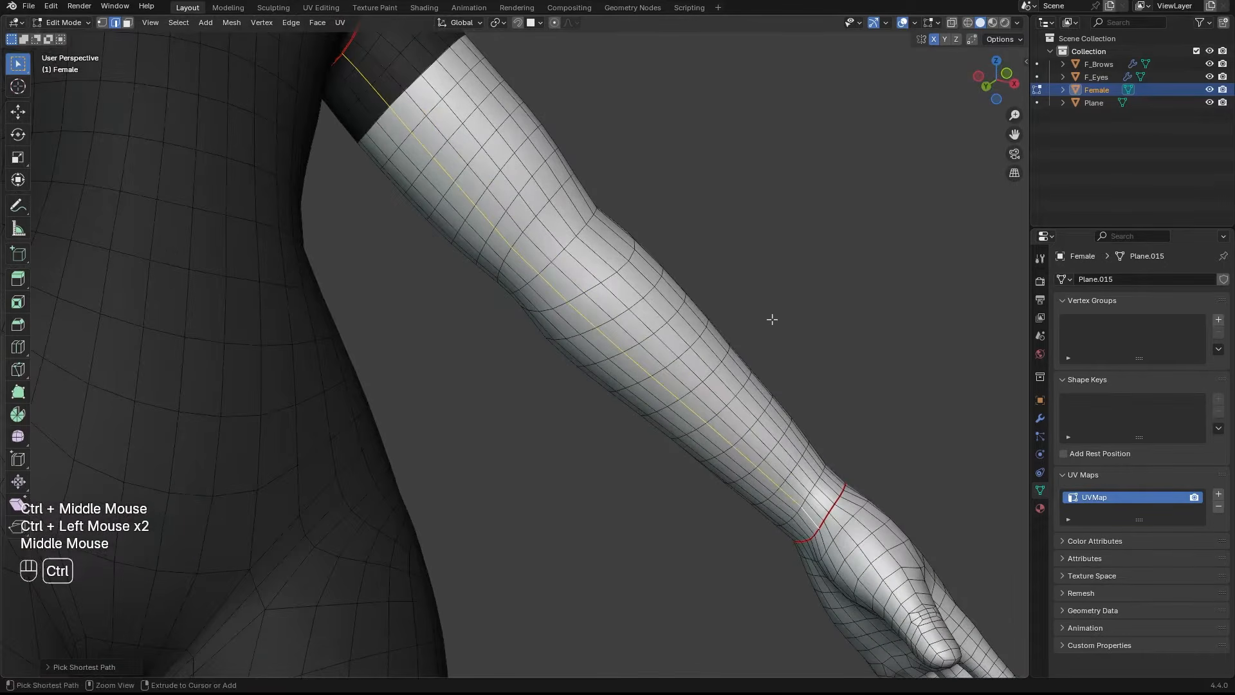
{"action": "key", "text": "ctrl+e"}
{"action": "left_click", "coordinate": [734, 320]}
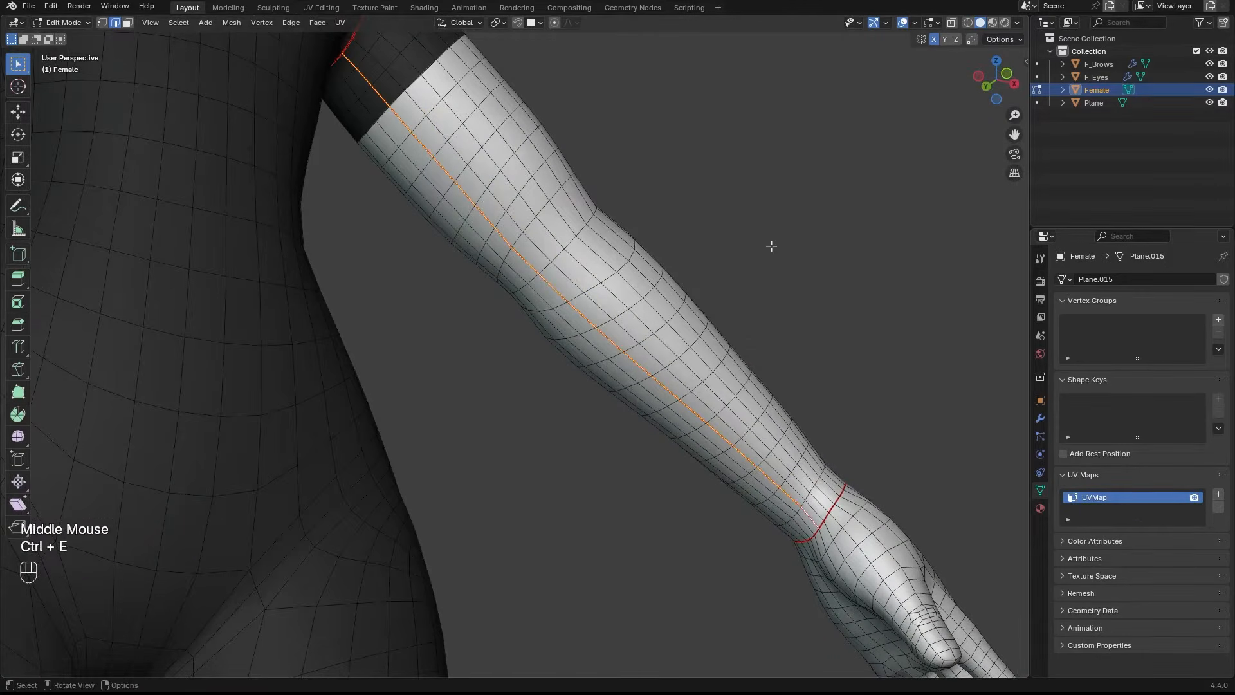
Step: Add the shoulder and wrist seam loops to the selected underarm seam on the left arm
{"action": "middle_click_drag", "start_coordinate": [771, 245], "coordinate": [763, 305], "text": "ctrl"}
{"action": "middle_click_drag", "start_coordinate": [764, 305], "coordinate": [716, 302]}
{"action": "mouse_move", "coordinate": [716, 303]}
{"action": "middle_mouse_down", "text": "shift"}
{"action": "mouse_move", "coordinate": [710, 326]}
{"action": "mouse_move", "coordinate": [698, 314]}
{"action": "middle_mouse_up", "text": "shift"}
{"action": "middle_click_drag", "start_coordinate": [699, 314], "coordinate": [780, 322], "text": "ctrl"}
{"action": "middle_click_drag", "start_coordinate": [779, 322], "coordinate": [769, 306], "text": "ctrl"}
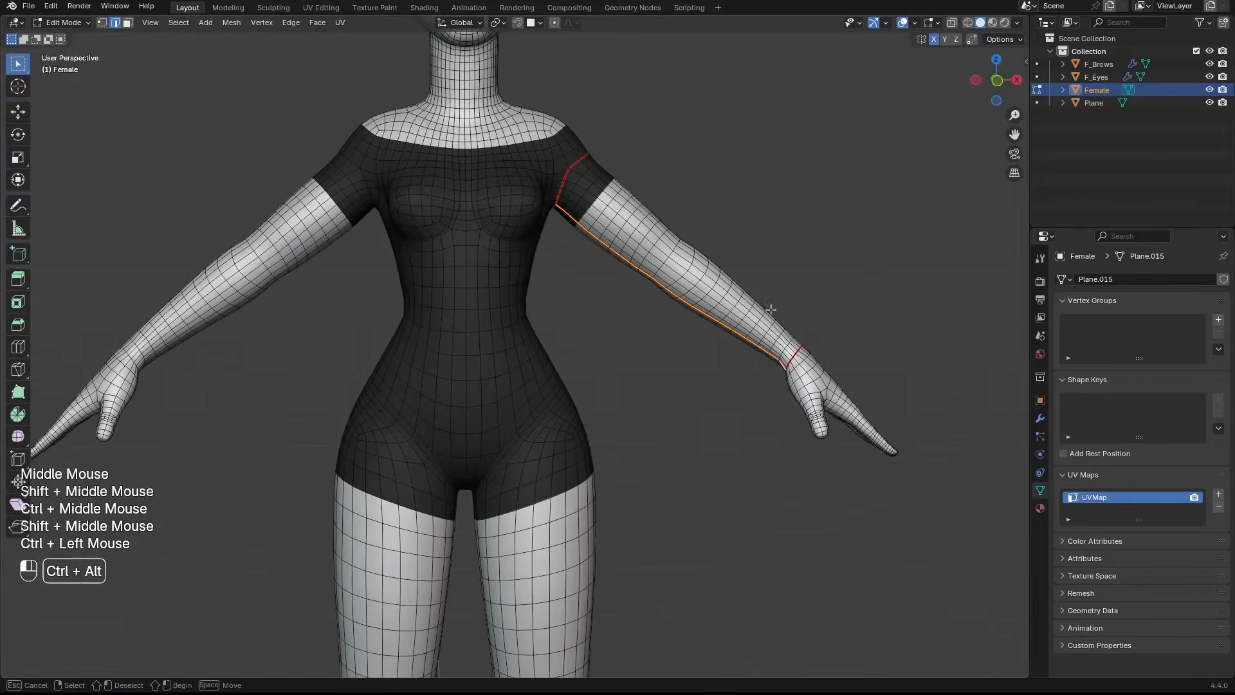
{"action": "middle_click_drag", "start_coordinate": [567, 229], "coordinate": [545, 251]}
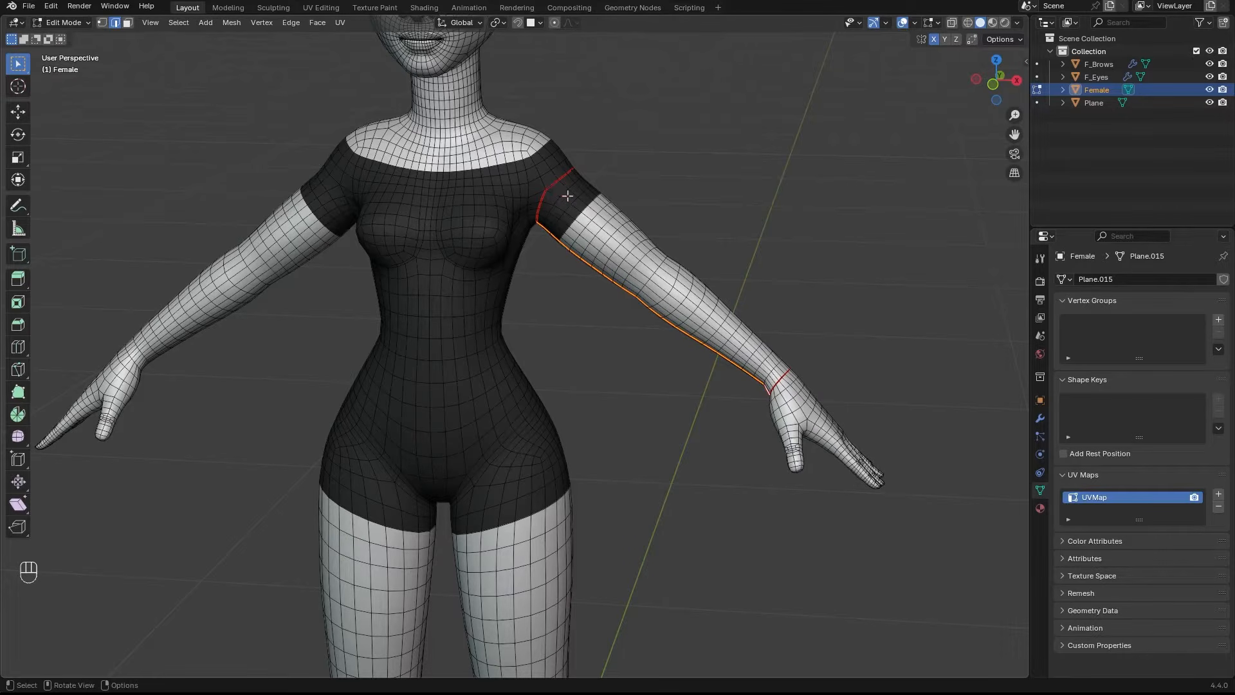
{"action": "middle_click_drag", "start_coordinate": [568, 209], "coordinate": [534, 282], "text": "shift"}
{"action": "middle_click_drag", "start_coordinate": [534, 282], "coordinate": [529, 138], "text": "ctrl"}
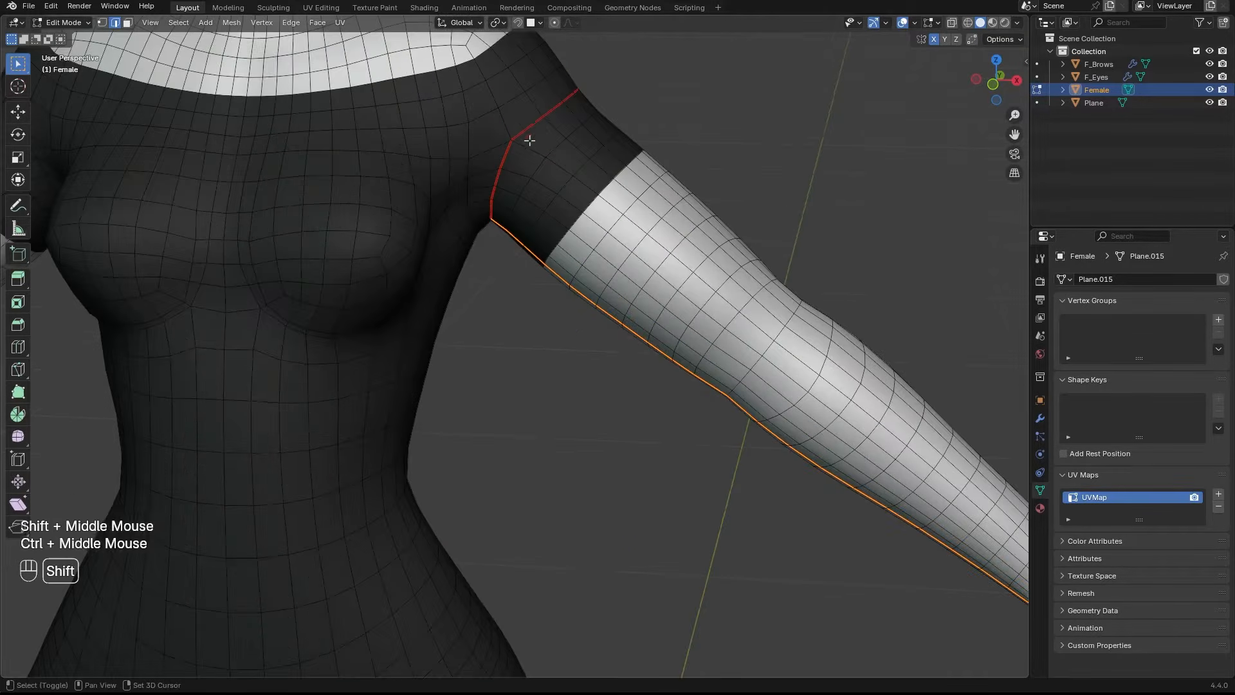
{"action": "double_click", "coordinate": [527, 130], "text": "shift"}
{"action": "double_click", "coordinate": [510, 159], "text": "shift"}
{"action": "middle_click_drag", "start_coordinate": [965, 473], "coordinate": [724, 336], "text": "shift"}
{"action": "middle_click_drag", "start_coordinate": [725, 336], "coordinate": [663, 314], "text": "ctrl"}
{"action": "middle_click_drag", "start_coordinate": [662, 313], "coordinate": [664, 283], "text": "ctrl"}
{"action": "double_click", "coordinate": [703, 365], "text": "shift"}
{"action": "middle_click_drag", "start_coordinate": [702, 365], "coordinate": [700, 431], "text": "ctrl"}
{"action": "middle_click_drag", "start_coordinate": [700, 431], "coordinate": [816, 437], "text": "shift"}
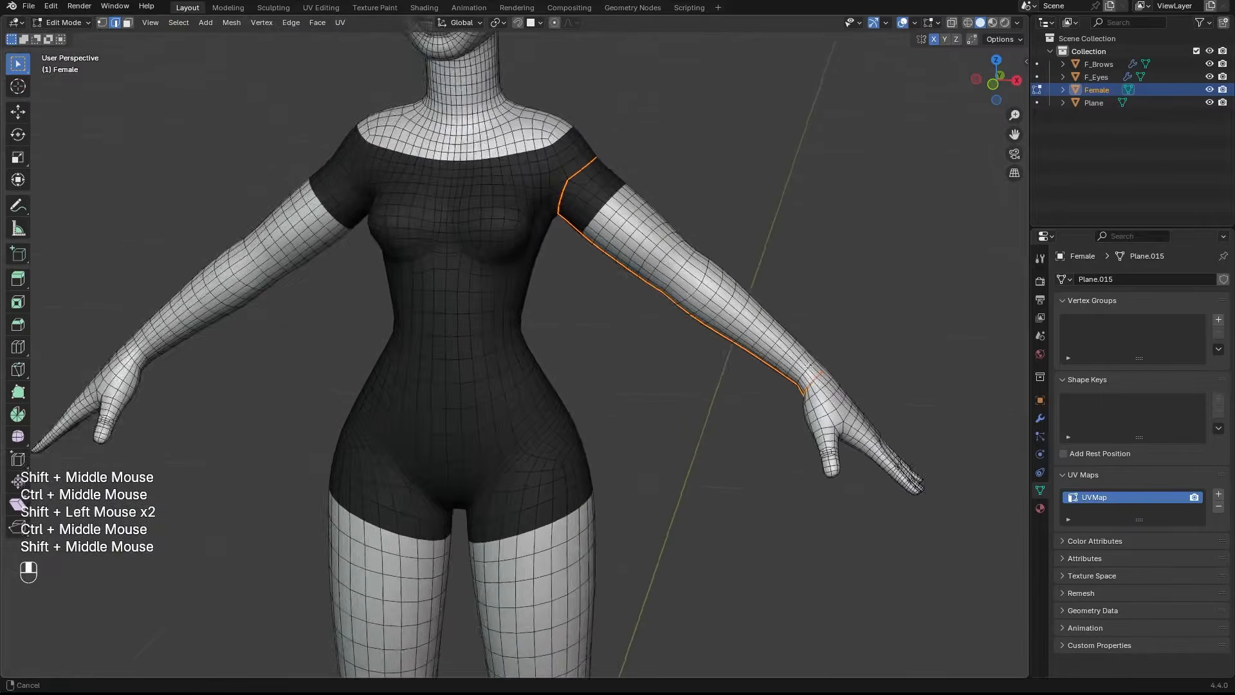
Step: Mirror the seam edge selection to the opposite arm and mark those edges as seams
{"action": "middle_click_drag", "start_coordinate": [720, 283], "coordinate": [738, 316], "text": "ctrl"}
{"action": "key", "text": "shift+ctrl+m"}
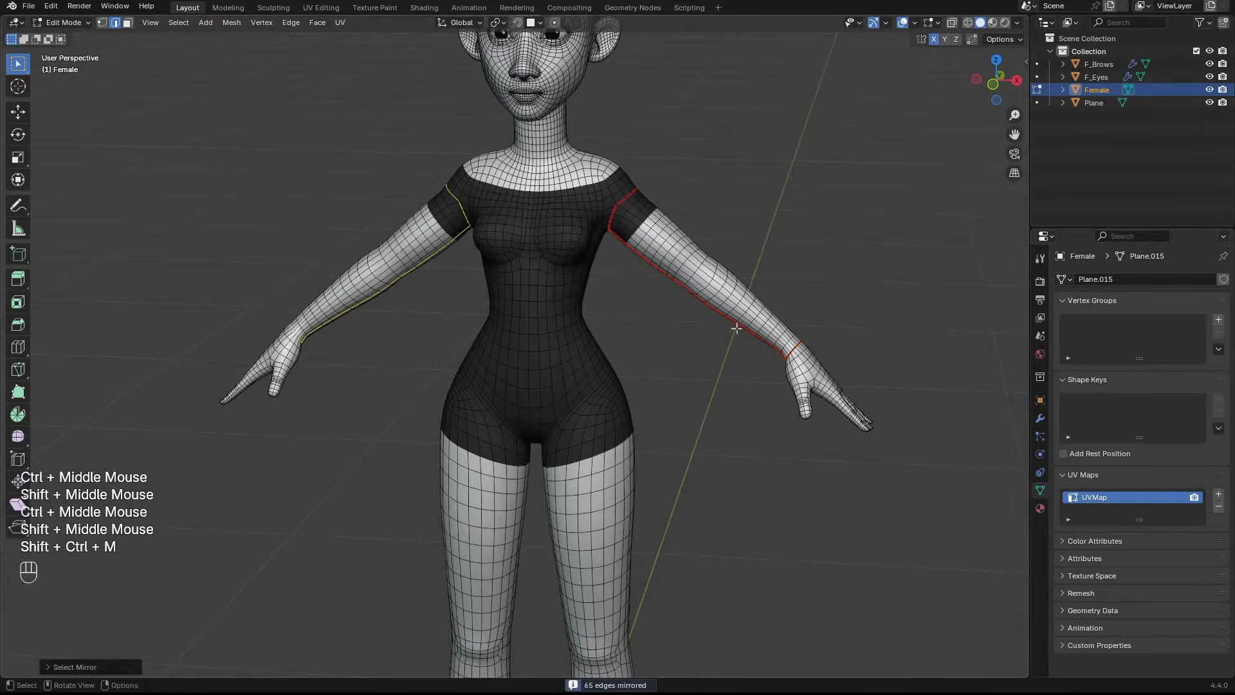
{"action": "middle_click_drag", "start_coordinate": [444, 275], "coordinate": [424, 283]}
{"action": "middle_click_drag", "start_coordinate": [424, 283], "coordinate": [511, 306], "text": "ctrl"}
{"action": "mouse_move", "coordinate": [511, 305]}
{"action": "middle_mouse_down", "text": "shift"}
{"action": "mouse_move", "coordinate": [510, 289]}
{"action": "mouse_move", "coordinate": [505, 303]}
{"action": "middle_mouse_up", "text": "shift"}
{"action": "middle_click_drag", "start_coordinate": [505, 303], "coordinate": [478, 310]}
{"action": "key", "text": "ctrl+e"}
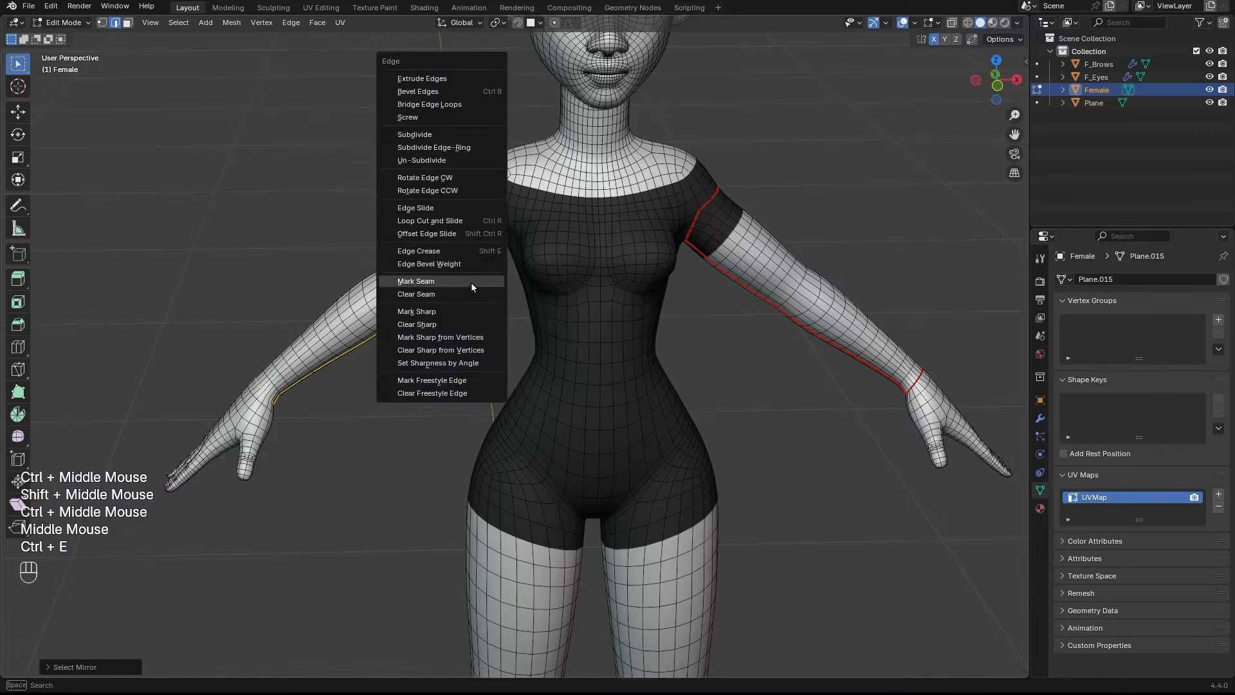
{"action": "left_click", "coordinate": [474, 280]}
{"action": "middle_click_drag", "start_coordinate": [475, 281], "coordinate": [646, 301]}
{"action": "middle_click_drag", "start_coordinate": [646, 301], "coordinate": [661, 285], "text": "ctrl"}
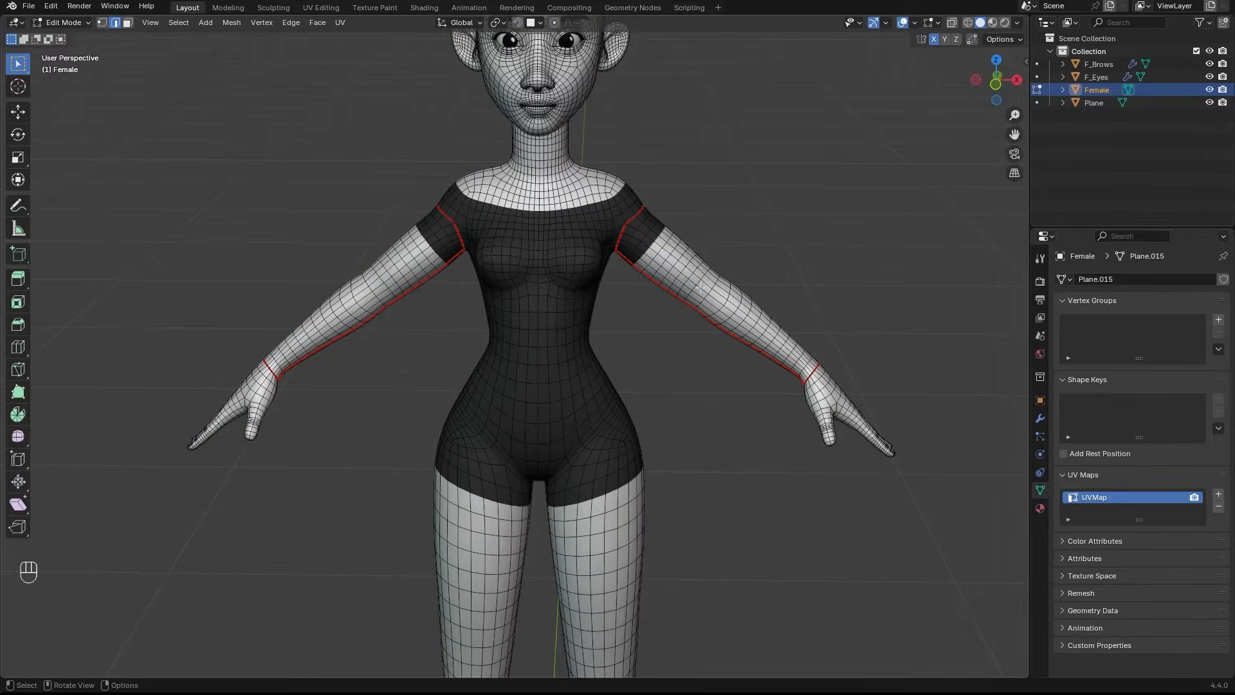
Step: Select both arm sections with linked selection delimited by Seam, and hide them in face select mode
{"action": "key", "text": "l"}
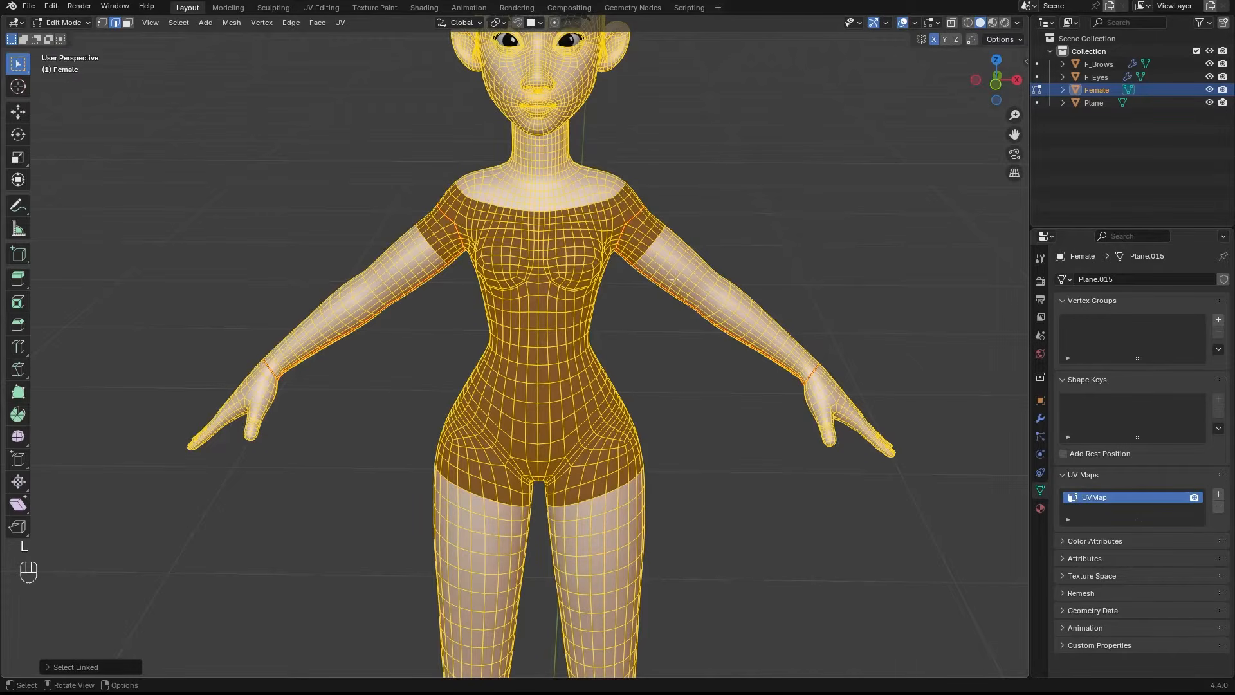
{"action": "left_click", "coordinate": [58, 667]}
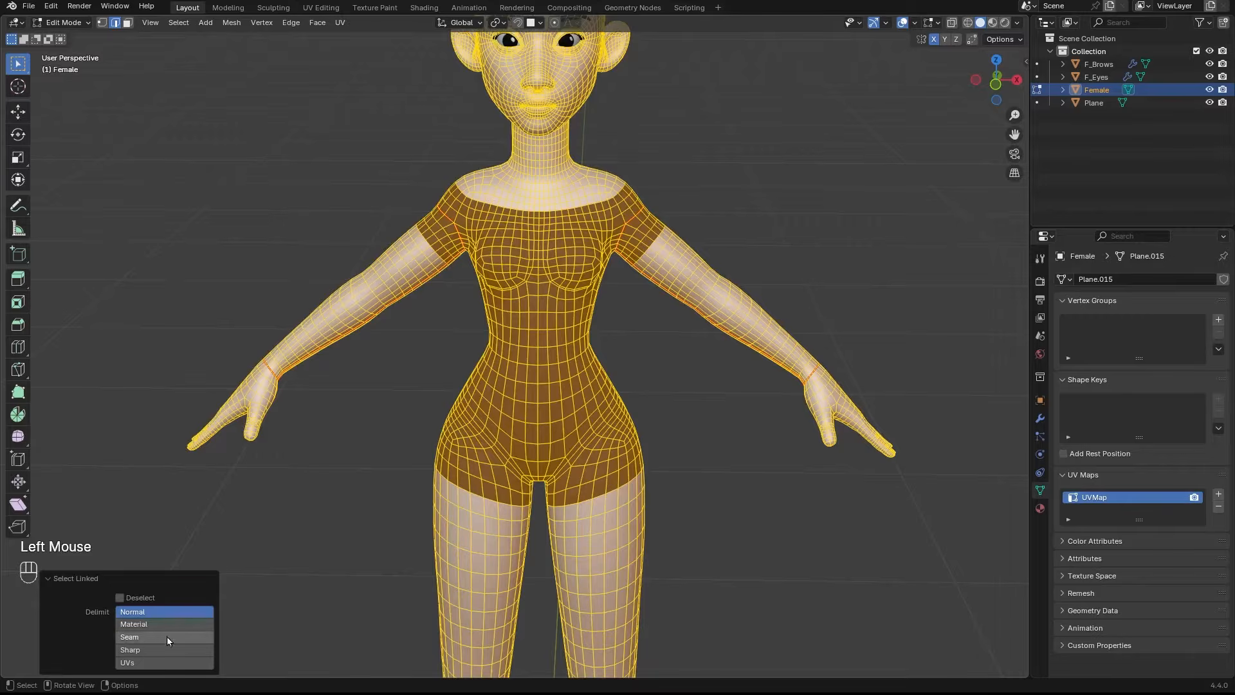
{"action": "left_click", "coordinate": [136, 638]}
{"action": "left_click", "coordinate": [88, 580]}
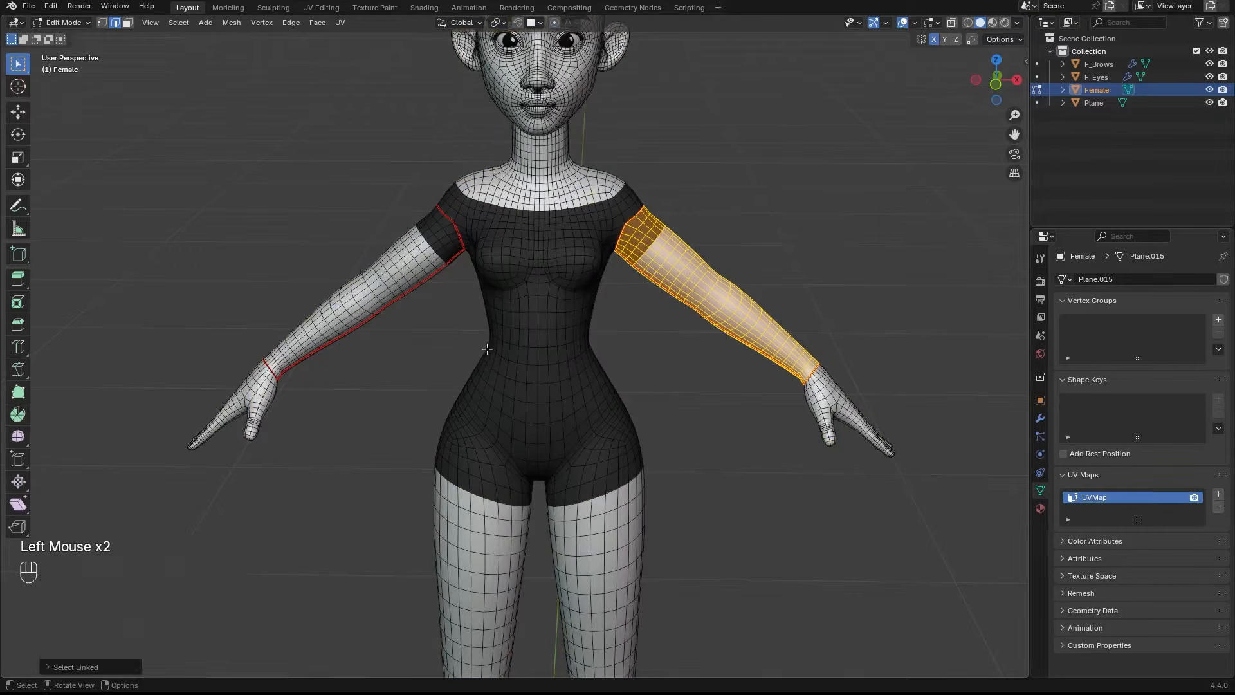
{"action": "key", "text": "l"}
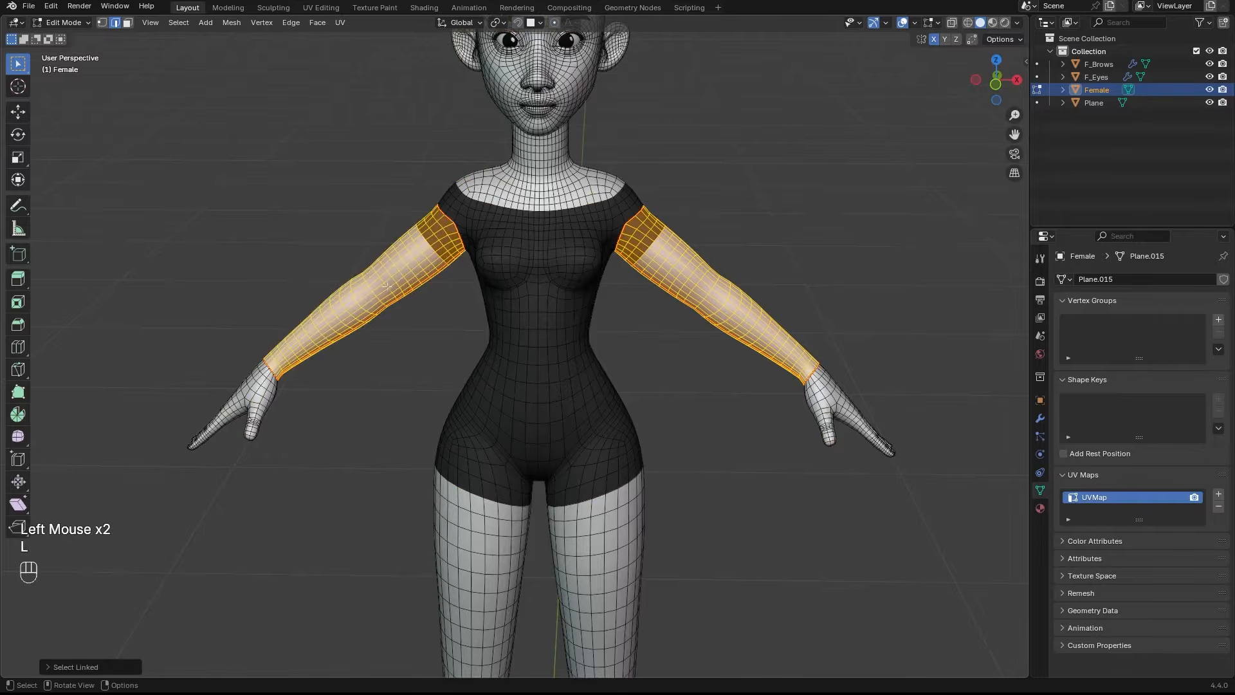
{"action": "middle_click_drag", "start_coordinate": [462, 225], "coordinate": [442, 237], "text": "shift"}
{"action": "left_click", "coordinate": [130, 24]}
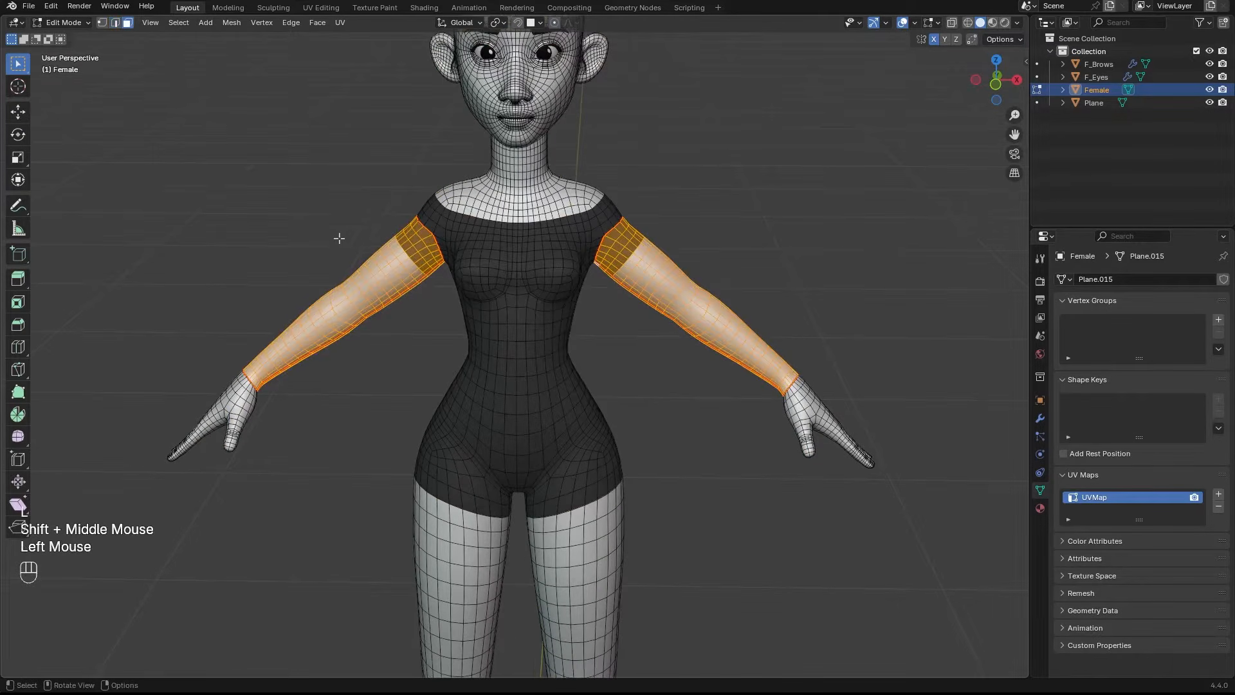
{"action": "key", "text": "h"}
Step: Select the edge loops around both upper thighs and both ankles and mark them as seams
{"action": "middle_click_drag", "start_coordinate": [375, 292], "coordinate": [505, 51], "text": "shift"}
{"action": "key", "text": "2"}
{"action": "left_click", "coordinate": [507, 224]}
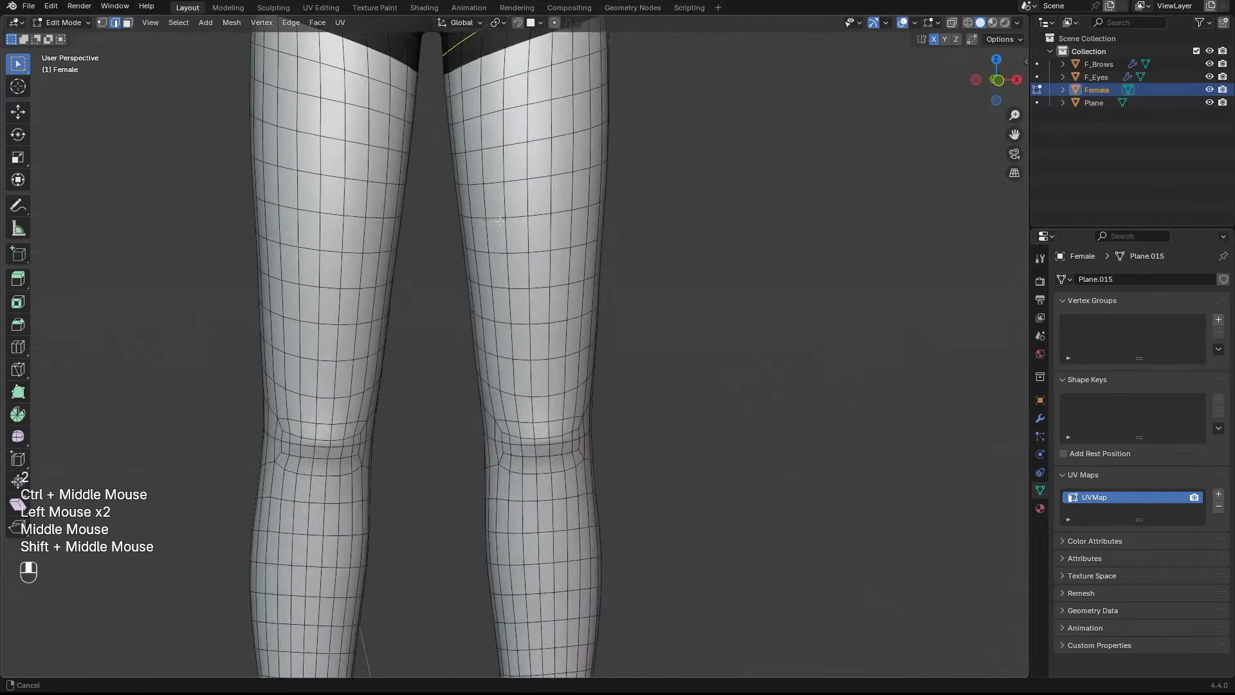
{"action": "middle_click_drag", "start_coordinate": [505, 630], "coordinate": [546, 308], "text": "shift"}
{"action": "middle_click_drag", "start_coordinate": [547, 309], "coordinate": [486, 386], "text": "ctrl"}
{"action": "middle_click_drag", "start_coordinate": [506, 299], "coordinate": [496, 373], "text": "ctrl"}
{"action": "middle_click_drag", "start_coordinate": [497, 373], "coordinate": [363, 363]}
{"action": "double_click", "coordinate": [364, 346], "text": "shift"}
{"action": "middle_click_drag", "start_coordinate": [444, 167], "coordinate": [458, 222], "text": "ctrl"}
{"action": "middle_click_drag", "start_coordinate": [458, 222], "coordinate": [473, 444], "text": "shift"}
{"action": "middle_click_drag", "start_coordinate": [473, 238], "coordinate": [474, 347], "text": "shift"}
{"action": "middle_click_drag", "start_coordinate": [474, 347], "coordinate": [474, 257], "text": "ctrl"}
{"action": "middle_click_drag", "start_coordinate": [475, 257], "coordinate": [522, 225]}
{"action": "double_click", "coordinate": [480, 219], "text": "shift"}
{"action": "key", "text": "ctrl+e"}
{"action": "left_click", "coordinate": [450, 234]}
Step: Select the edge path down the inner side of one leg, from the thigh seam to the ankle seam, and mark it as a seam
{"action": "middle_click_drag", "start_coordinate": [522, 225], "coordinate": [525, 281], "text": "ctrl"}
{"action": "middle_click_drag", "start_coordinate": [525, 280], "coordinate": [544, 217]}
{"action": "middle_click_drag", "start_coordinate": [544, 217], "coordinate": [552, 200], "text": "ctrl"}
{"action": "middle_click_drag", "start_coordinate": [552, 201], "coordinate": [538, 220]}
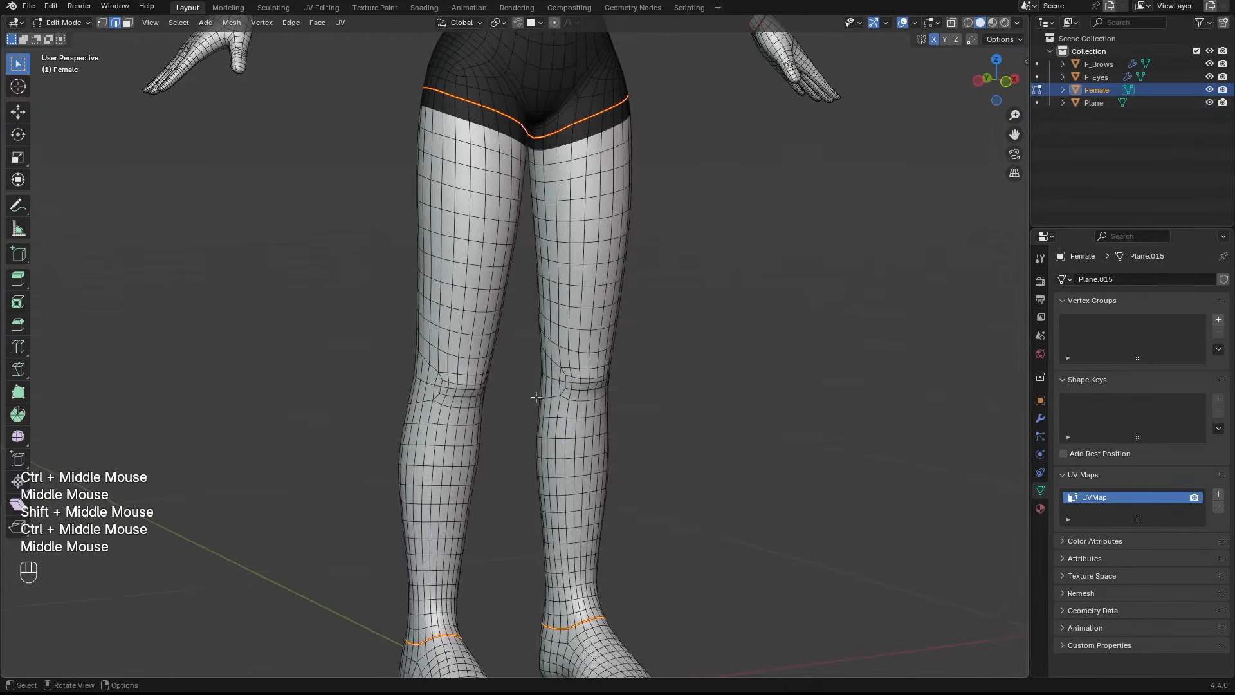
{"action": "middle_click_drag", "start_coordinate": [550, 606], "coordinate": [447, 418], "text": "shift"}
{"action": "middle_click_drag", "start_coordinate": [431, 167], "coordinate": [496, 347], "text": "shift"}
{"action": "middle_click_drag", "start_coordinate": [496, 347], "coordinate": [497, 238]}
{"action": "middle_click_drag", "start_coordinate": [498, 238], "coordinate": [460, 160]}
{"action": "left_click", "coordinate": [454, 107]}
{"action": "middle_click_drag", "start_coordinate": [453, 107], "coordinate": [460, 87], "text": "shift"}
{"action": "middle_click_drag", "start_coordinate": [479, 316], "coordinate": [456, 340]}
{"action": "middle_click_drag", "start_coordinate": [456, 341], "coordinate": [454, 278], "text": "shift"}
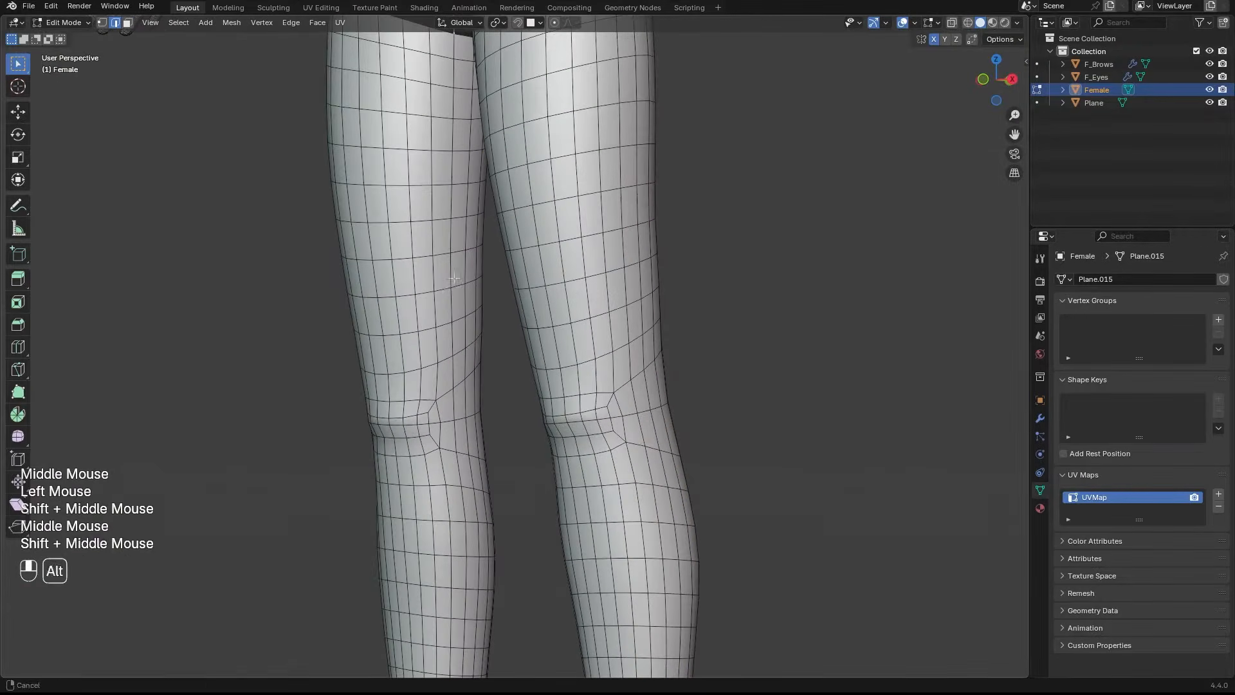
{"action": "left_click", "coordinate": [448, 301], "text": "ctrl"}
{"action": "middle_click_drag", "start_coordinate": [458, 447], "coordinate": [451, 302], "text": "shift"}
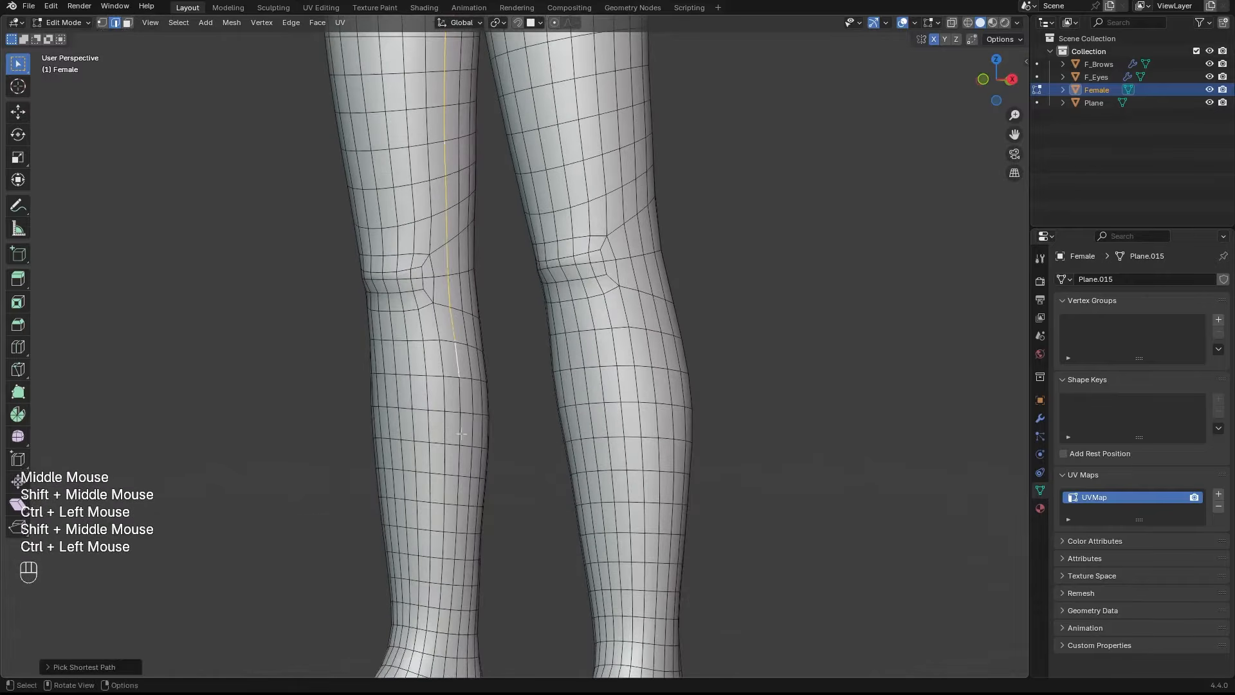
{"action": "middle_click_drag", "start_coordinate": [461, 434], "coordinate": [462, 366], "text": "shift"}
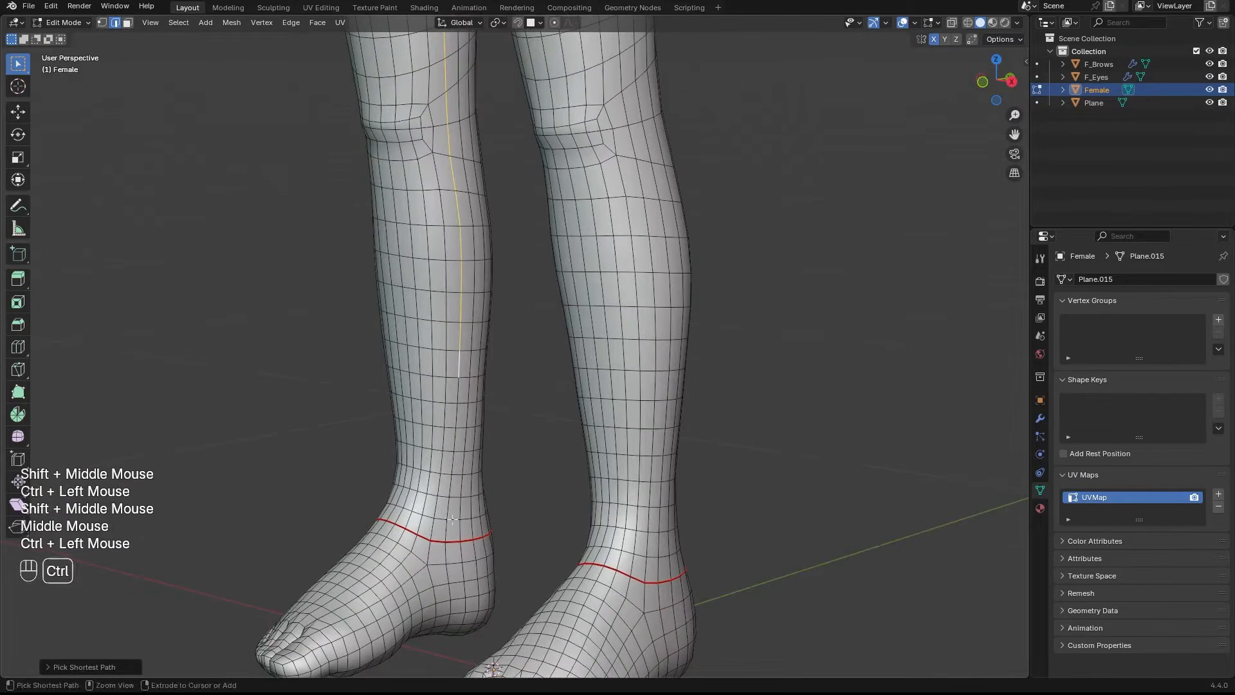
{"action": "middle_click_drag", "start_coordinate": [447, 531], "coordinate": [469, 373], "text": "ctrl"}
{"action": "middle_click_drag", "start_coordinate": [470, 373], "coordinate": [571, 272]}
{"action": "key", "text": "ctrl+e"}
{"action": "left_click", "coordinate": [478, 311]}
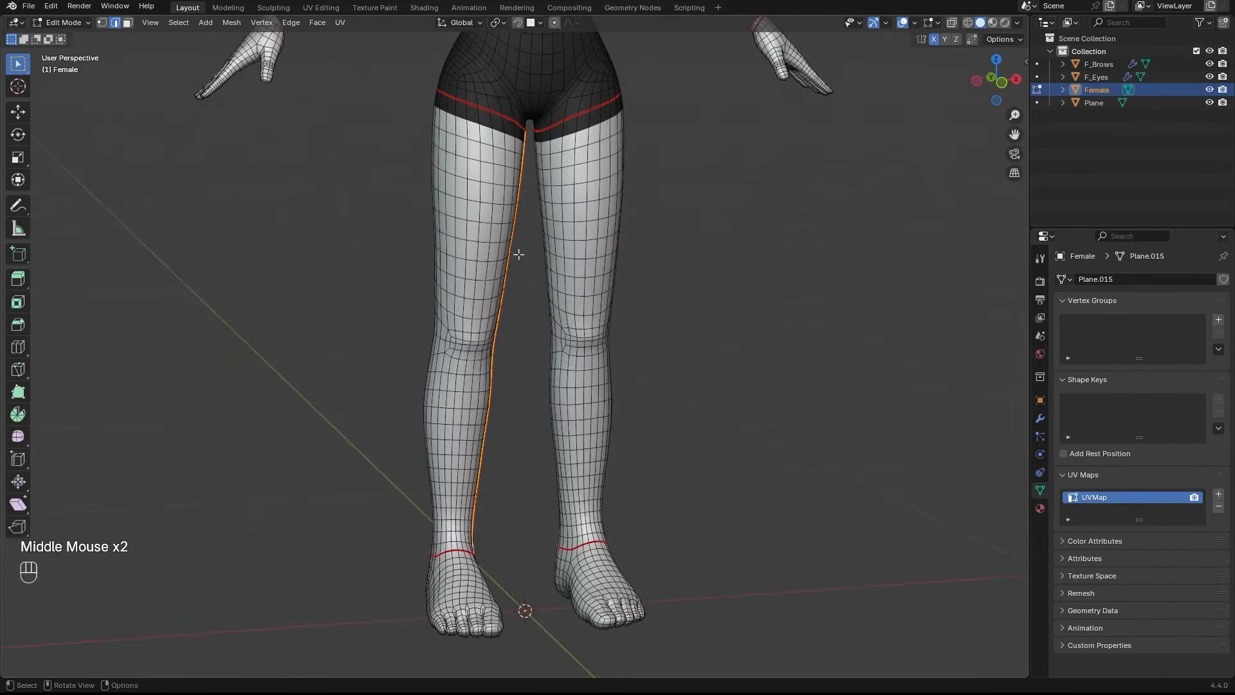
Step: Mirror the inner-leg edge selection to the opposite leg and mark those edges as seams
{"action": "key", "text": "ctrl+shift+m"}
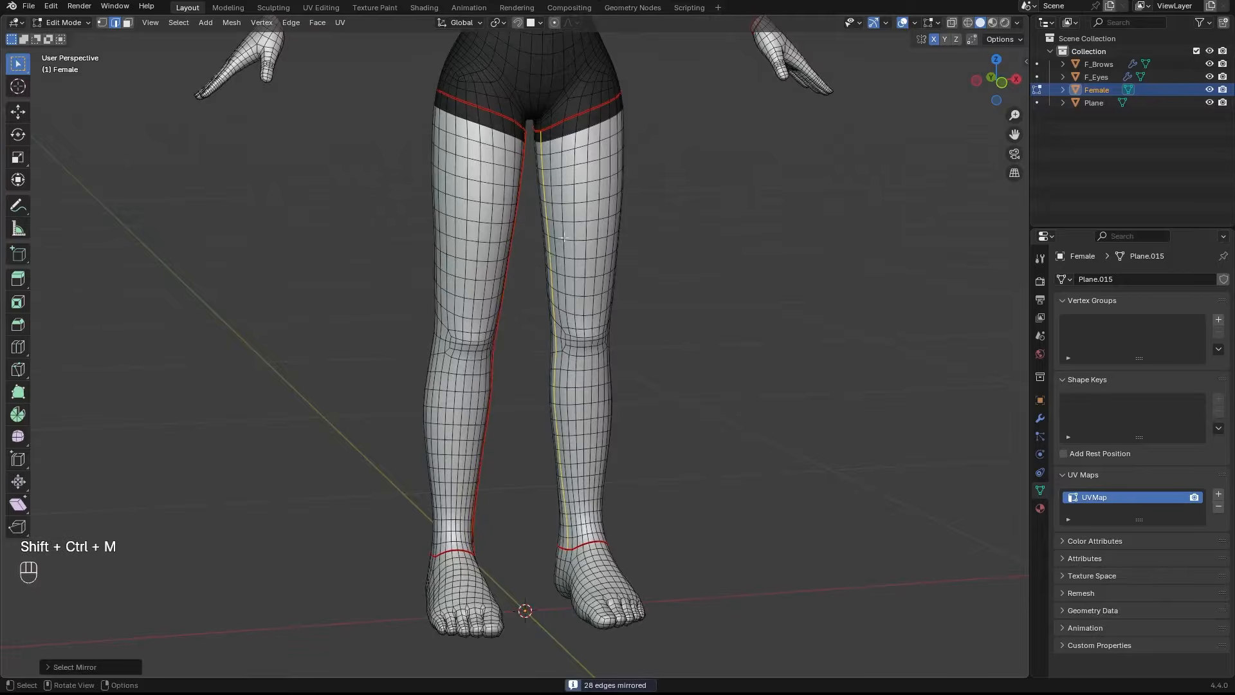
{"action": "key", "text": "ctrl+e"}
{"action": "middle_click_drag", "start_coordinate": [532, 267], "coordinate": [559, 283]}
{"action": "left_click", "coordinate": [569, 265]}
Step: Select both leg sections with linked selection and hide them in face select mode
{"action": "middle_click_drag", "start_coordinate": [560, 283], "coordinate": [557, 286], "text": "alt"}
{"action": "key", "text": "l"}
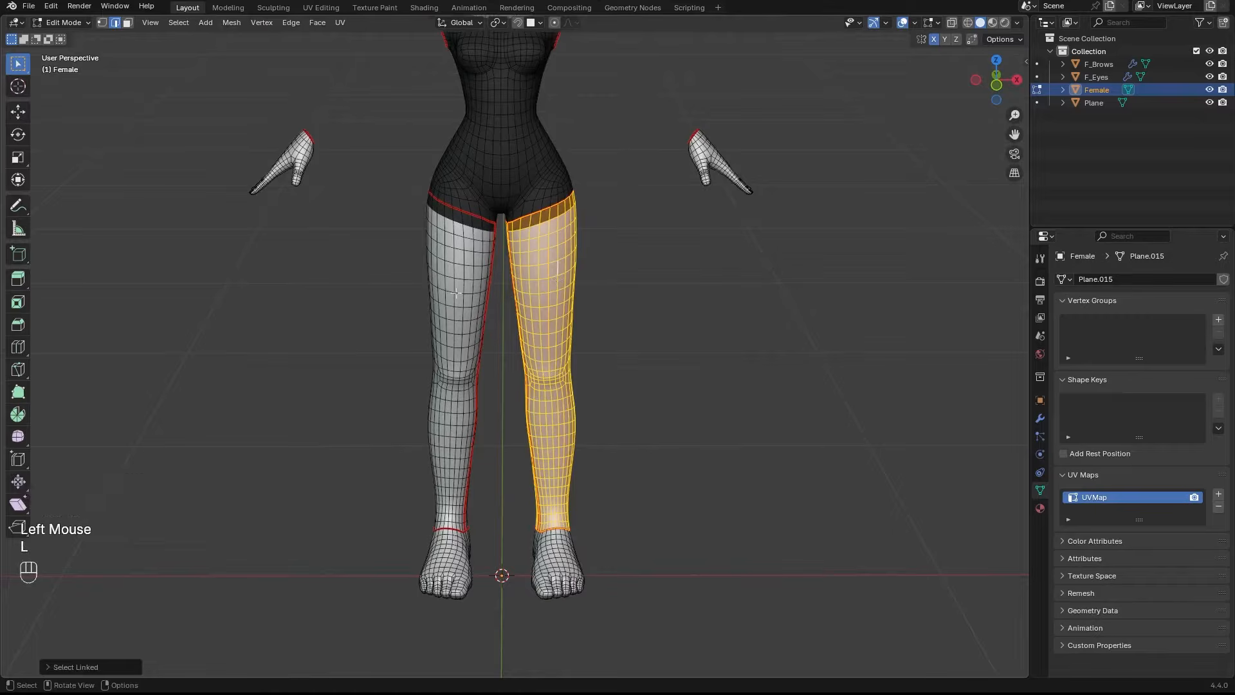
{"action": "key", "text": "l"}
{"action": "left_click", "coordinate": [132, 23]}
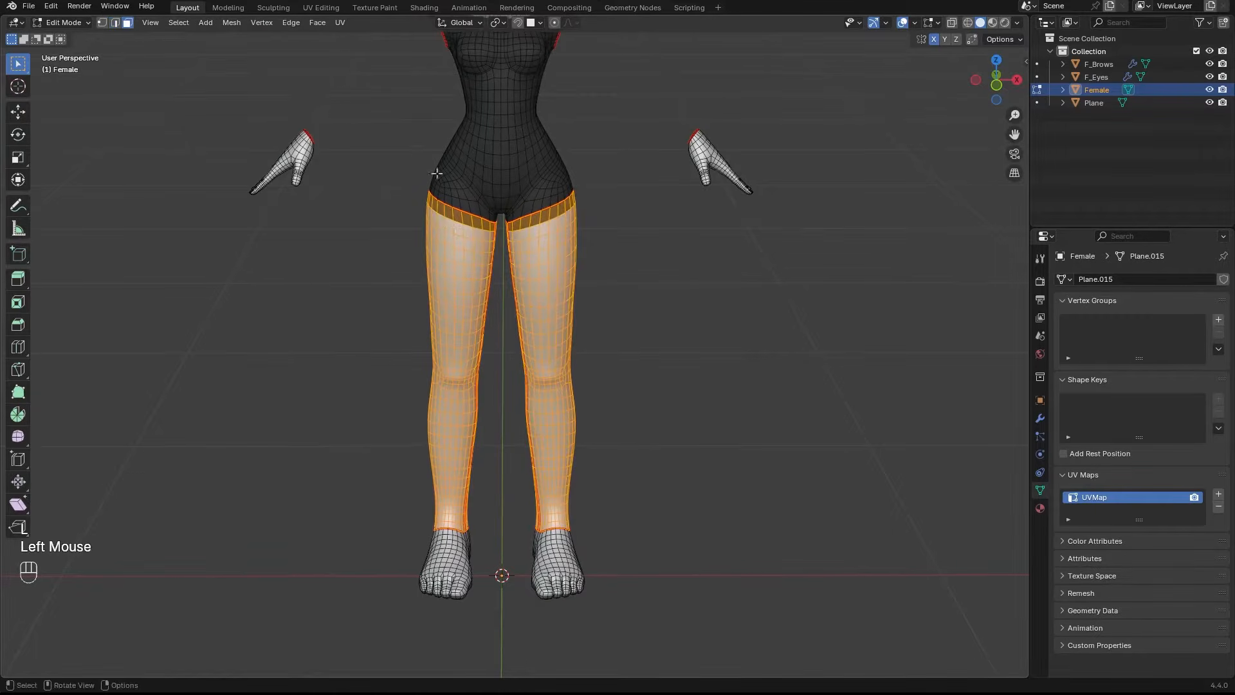
{"action": "middle_click_drag", "start_coordinate": [459, 237], "coordinate": [437, 249], "text": "shift"}
{"action": "key", "text": "h"}
Step: Select the edge loops around the top and base of the neck and mark them as seams
{"action": "middle_click_drag", "start_coordinate": [534, 226], "coordinate": [534, 302], "text": "shift"}
{"action": "mouse_move", "coordinate": [534, 302]}
{"action": "middle_mouse_down", "text": "ctrl"}
{"action": "mouse_move", "coordinate": [547, 309]}
{"action": "mouse_move", "coordinate": [535, 322]}
{"action": "middle_mouse_up", "text": "ctrl"}
{"action": "middle_click_drag", "start_coordinate": [535, 321], "coordinate": [406, 258], "text": "ctrl"}
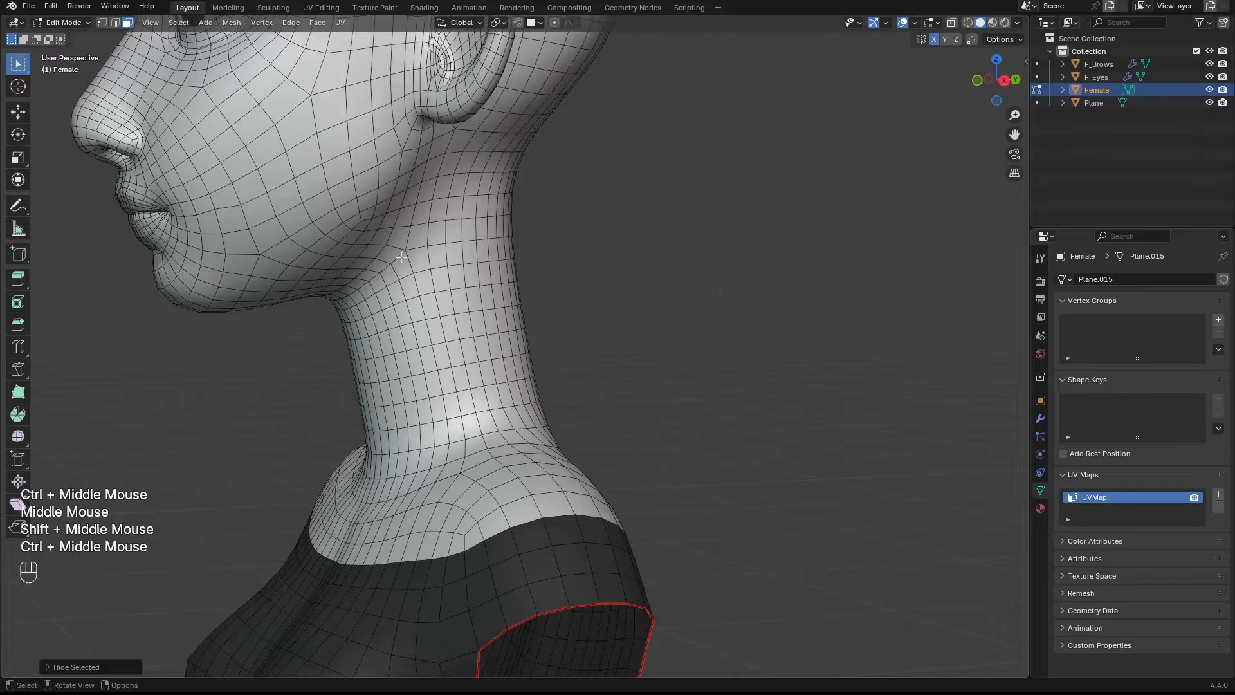
{"action": "key", "text": "2"}
{"action": "left_click", "coordinate": [399, 258]}
{"action": "middle_click_drag", "start_coordinate": [453, 266], "coordinate": [488, 333]}
{"action": "key", "text": "ctrl+e"}
{"action": "left_click", "coordinate": [480, 338]}
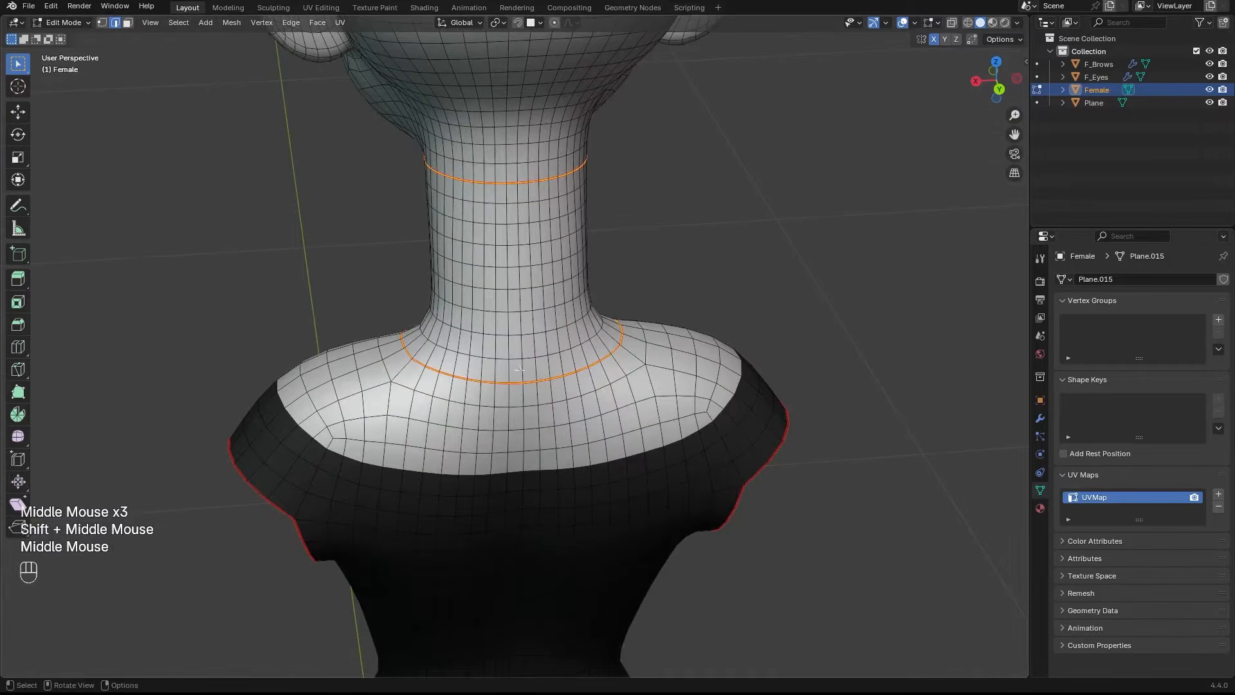
Step: Select the vertical edge path down the back of the neck between its two seam loops and mark it as a seam
{"action": "left_click", "coordinate": [520, 194], "text": "shift"}
{"action": "left_click_drag", "start_coordinate": [520, 195], "coordinate": [505, 272], "text": "alt"}
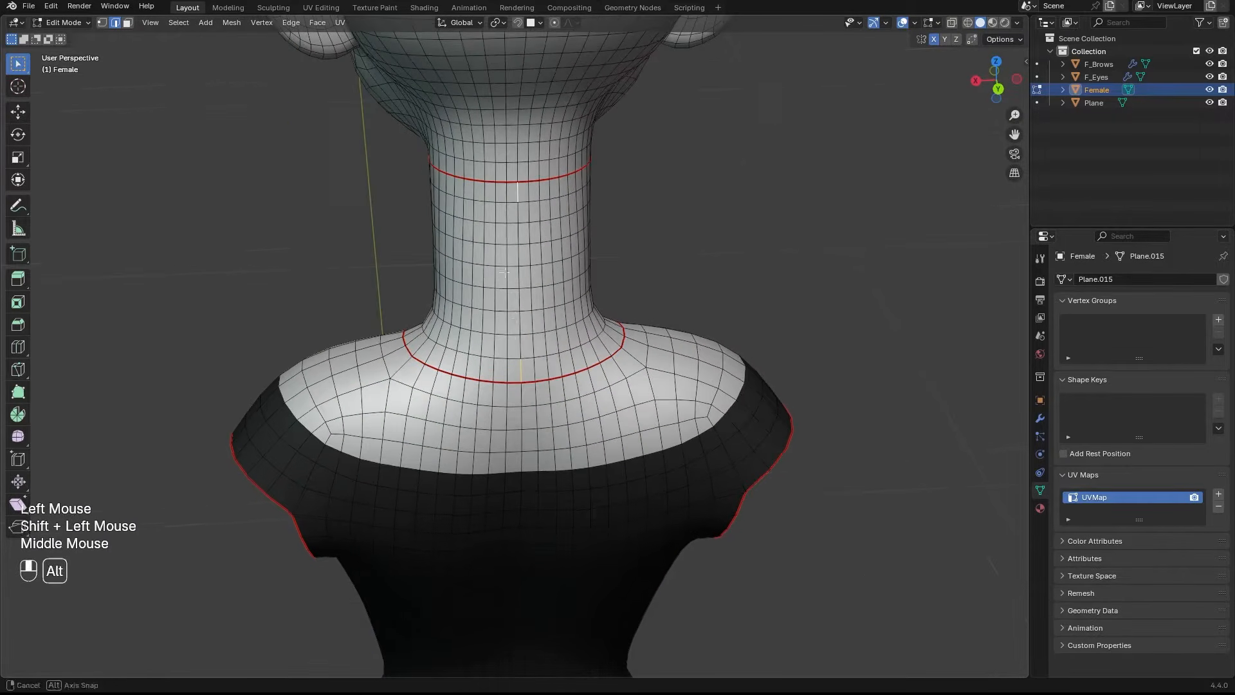
{"action": "left_click", "coordinate": [521, 190], "text": "ctrl"}
{"action": "middle_click_drag", "start_coordinate": [521, 191], "coordinate": [508, 286]}
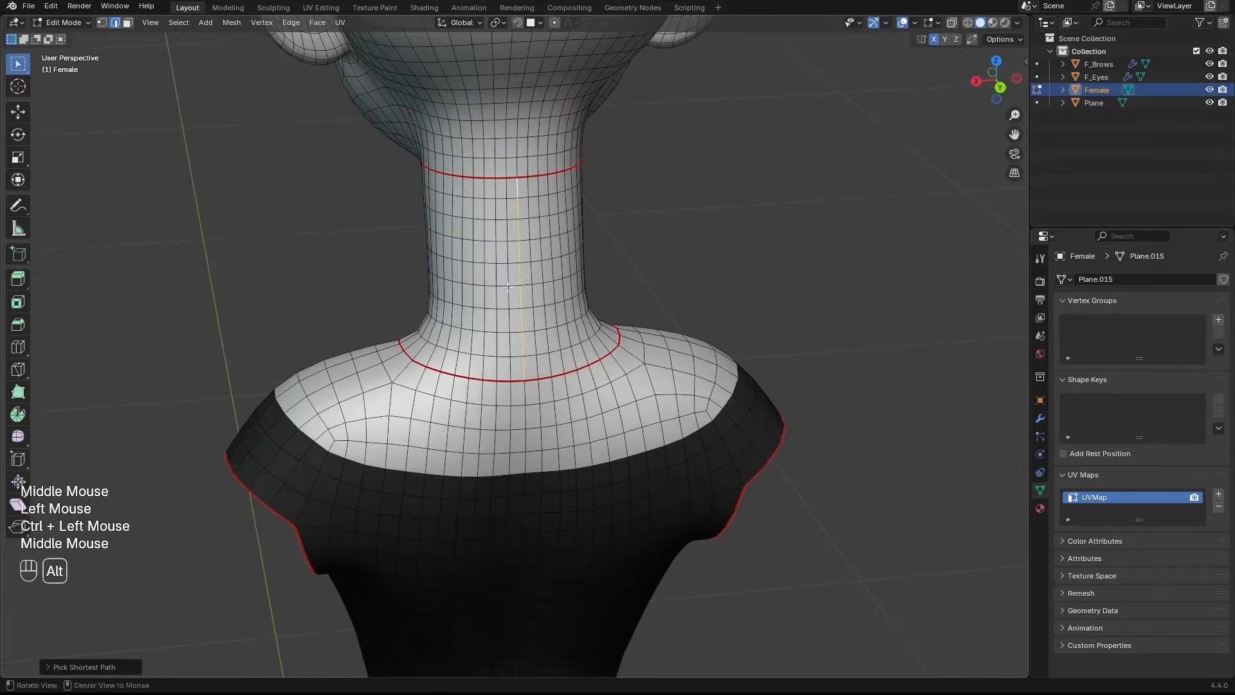
{"action": "key", "text": "ctrl+e"}
{"action": "left_click", "coordinate": [538, 254]}
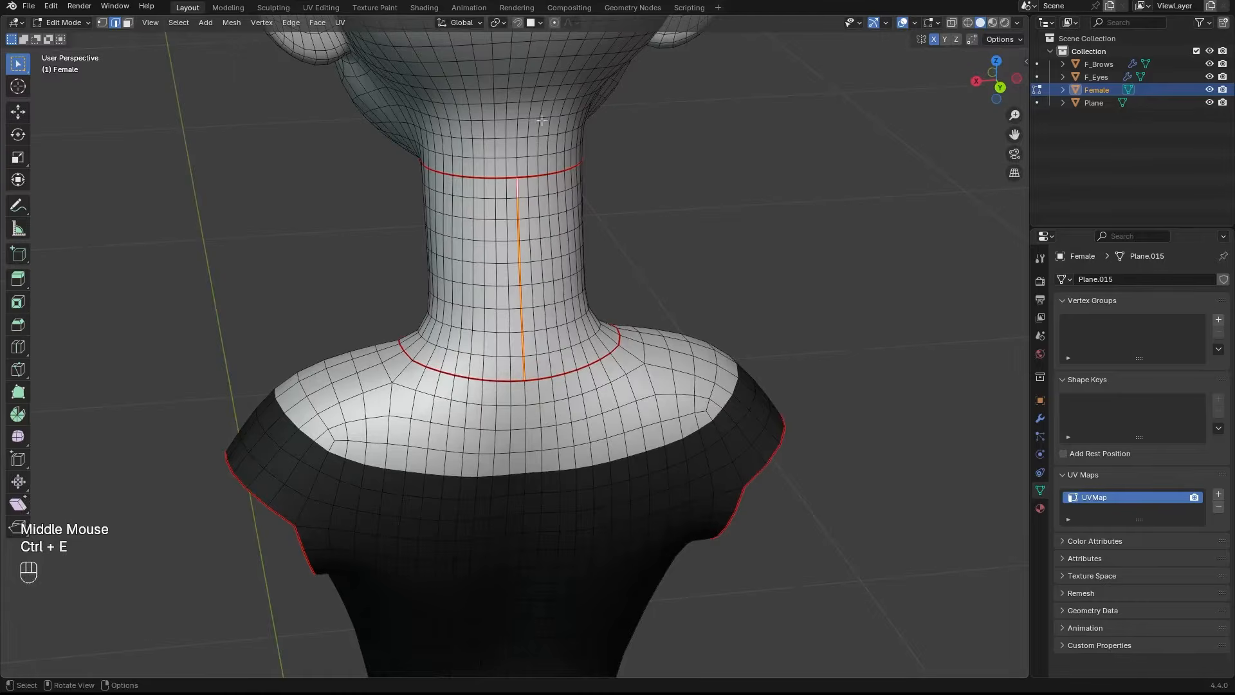
Step: Select the neck section with linked selection and hide it in face select mode
{"action": "middle_click_drag", "start_coordinate": [629, 154], "coordinate": [584, 243], "text": "ctrl"}
{"action": "left_click", "coordinate": [577, 232]}
{"action": "key", "text": "l"}
{"action": "key", "text": "h"}
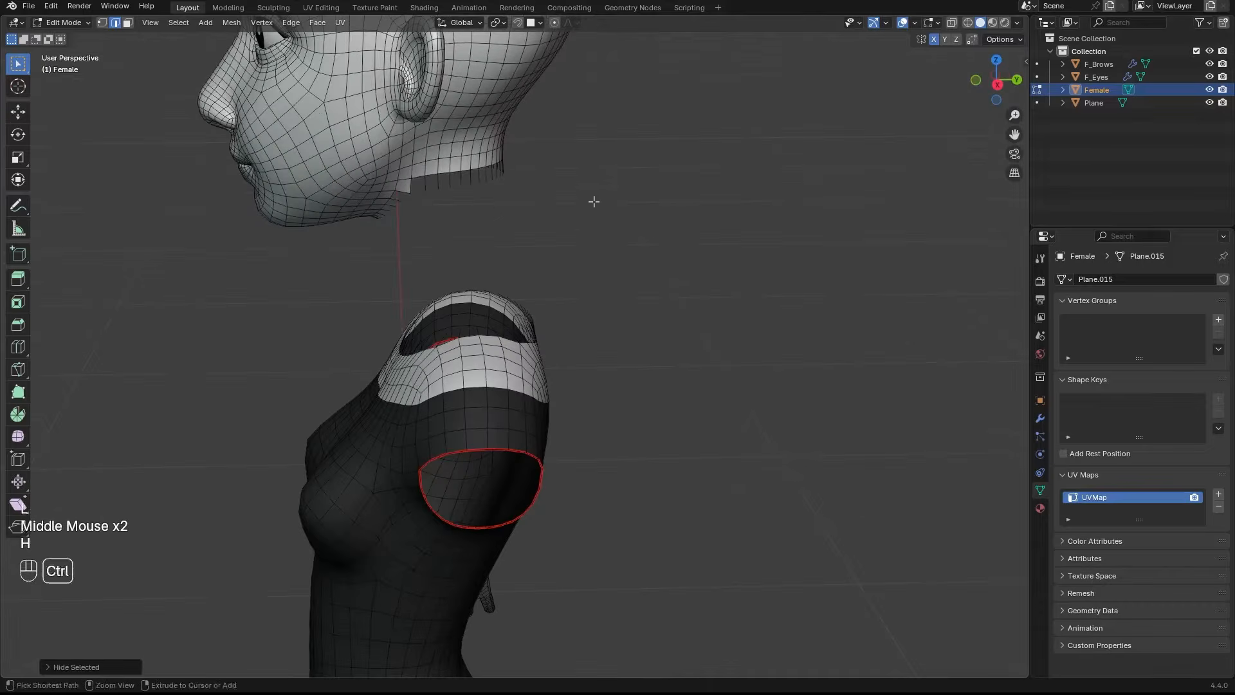
{"action": "key", "text": "ctrl+z"}
{"action": "left_click", "coordinate": [128, 25]}
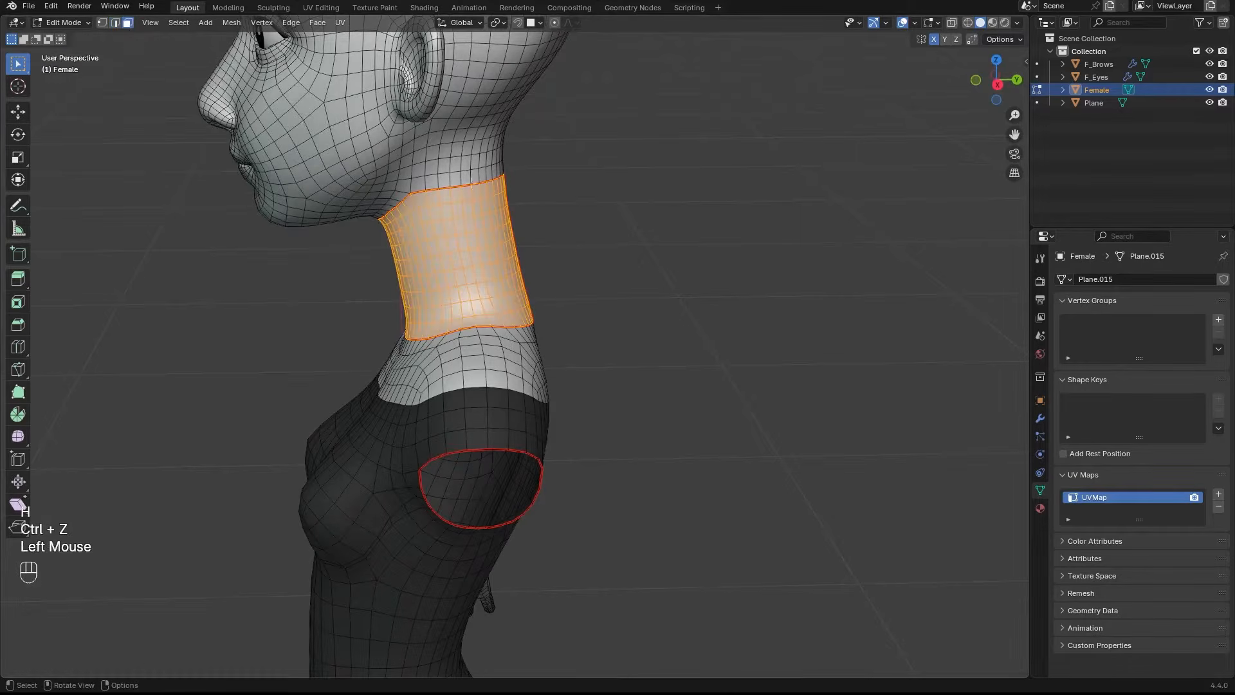
{"action": "key", "text": "h"}
Step: Select the edge paths over one shoulder and down that side of the torso, and mark them as seams
{"action": "middle_click_drag", "start_coordinate": [566, 242], "coordinate": [524, 302], "text": "ctrl"}
{"action": "mouse_move", "coordinate": [524, 302]}
{"action": "middle_mouse_down"}
{"action": "mouse_move", "coordinate": [518, 337]}
{"action": "mouse_move", "coordinate": [514, 321]}
{"action": "middle_mouse_up"}
{"action": "middle_click_drag", "start_coordinate": [514, 322], "coordinate": [569, 243], "text": "shift"}
{"action": "middle_click_drag", "start_coordinate": [569, 243], "coordinate": [518, 240]}
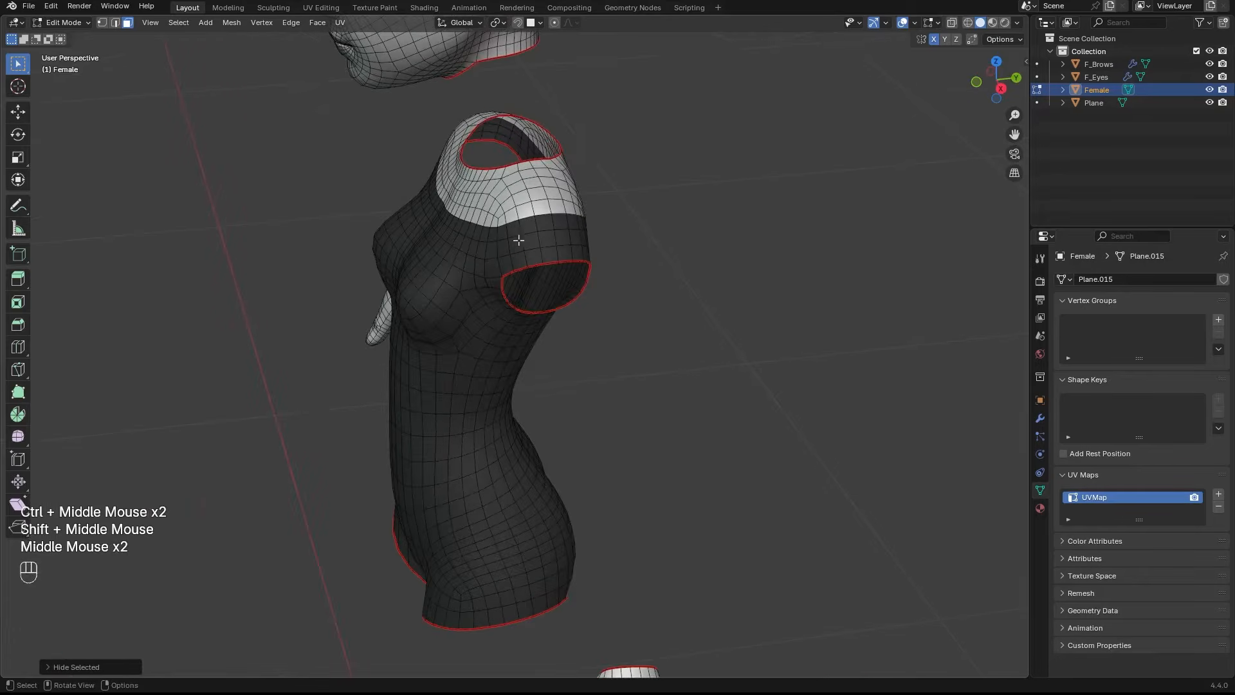
{"action": "middle_click_drag", "start_coordinate": [446, 318], "coordinate": [522, 212]}
{"action": "key", "text": "2"}
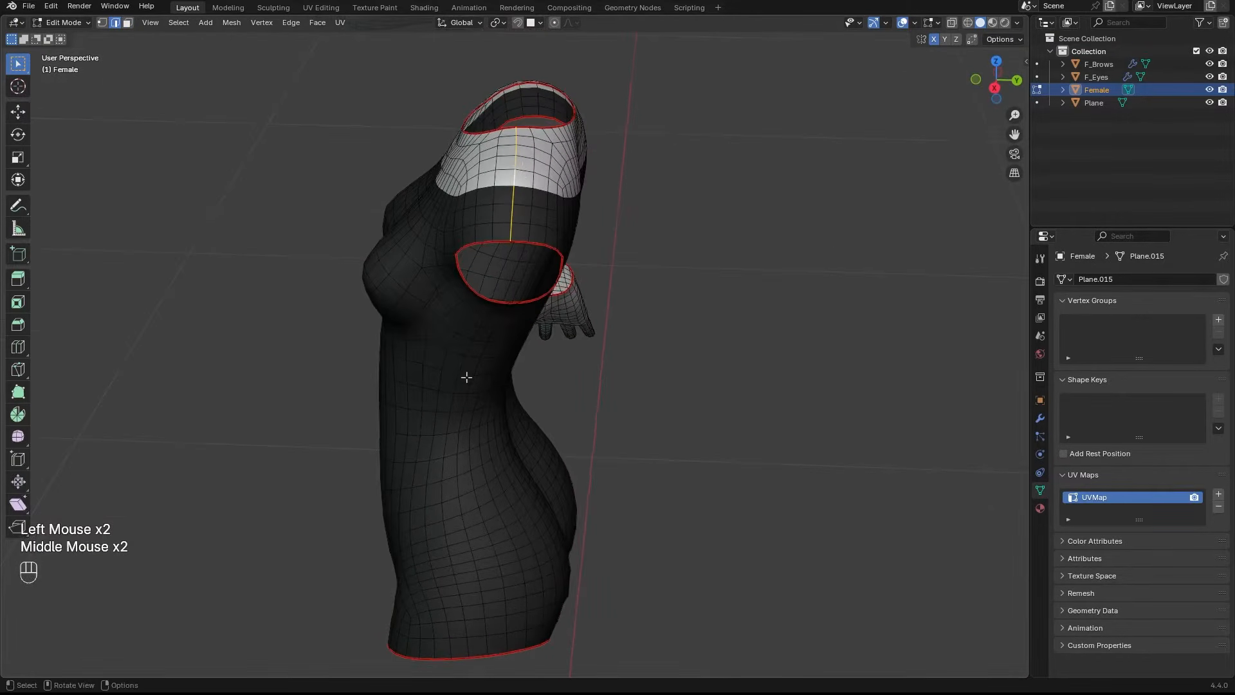
{"action": "middle_click_drag", "start_coordinate": [467, 376], "coordinate": [521, 308]}
{"action": "double_click", "coordinate": [477, 353], "text": "shift"}
{"action": "mouse_move", "coordinate": [521, 308]}
{"action": "middle_mouse_down"}
{"action": "mouse_move", "coordinate": [513, 283]}
{"action": "mouse_move", "coordinate": [522, 313]}
{"action": "middle_mouse_up"}
{"action": "middle_click_drag", "start_coordinate": [522, 313], "coordinate": [546, 267]}
{"action": "key", "text": "ctrl+e"}
{"action": "left_click", "coordinate": [523, 272]}
Step: Mirror the shoulder and torso-side edge selection to the opposite side and mark those edges as seams
{"action": "middle_click_drag", "start_coordinate": [547, 267], "coordinate": [532, 271], "text": "shift"}
{"action": "middle_click", "coordinate": [532, 276], "text": "alt"}
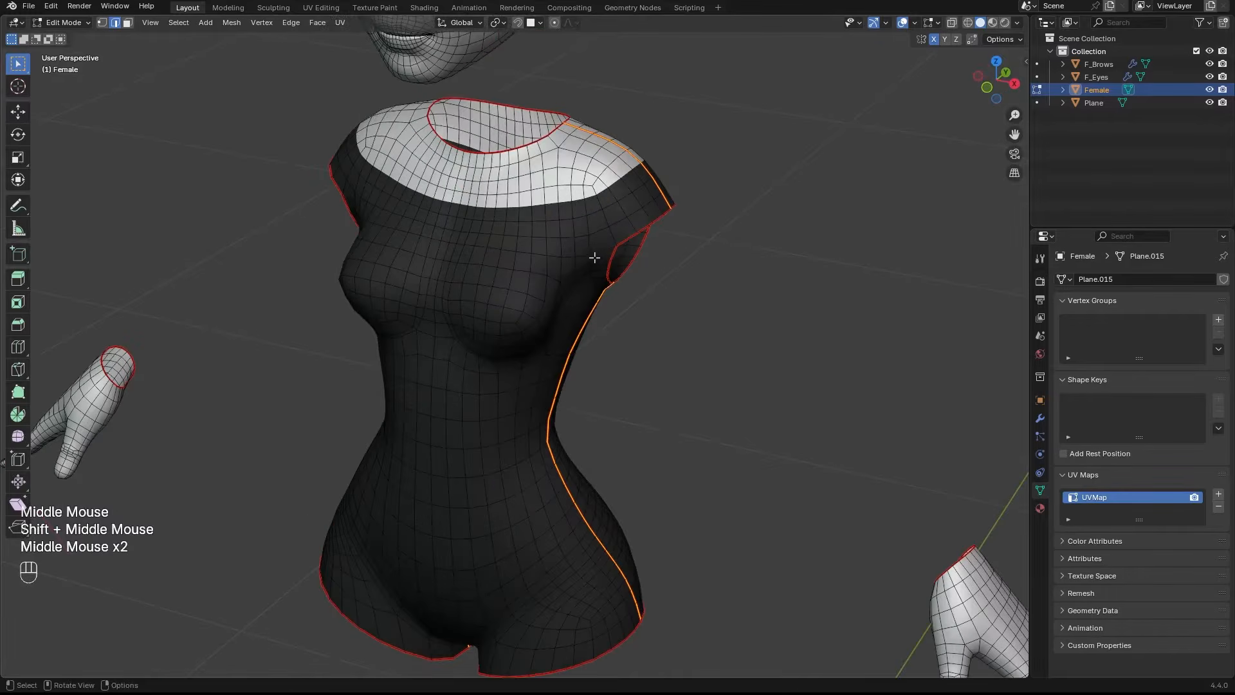
{"action": "key", "text": "shift+ctrl+m"}
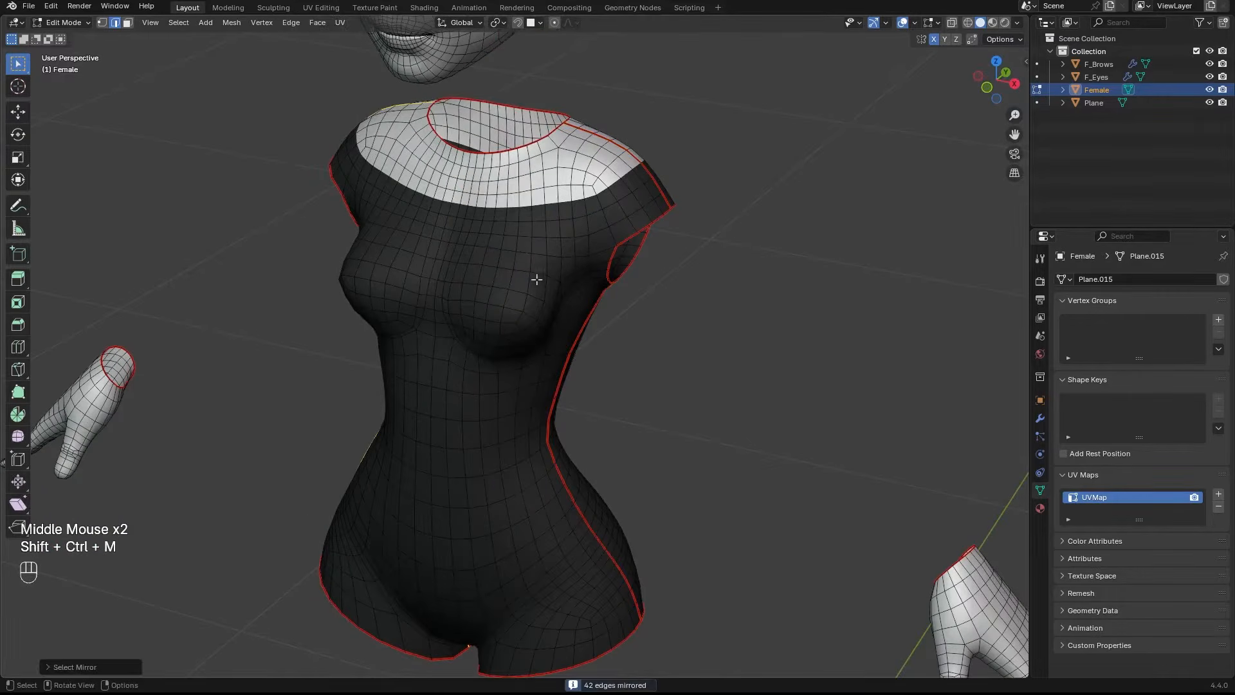
{"action": "middle_click_drag", "start_coordinate": [536, 279], "coordinate": [553, 283]}
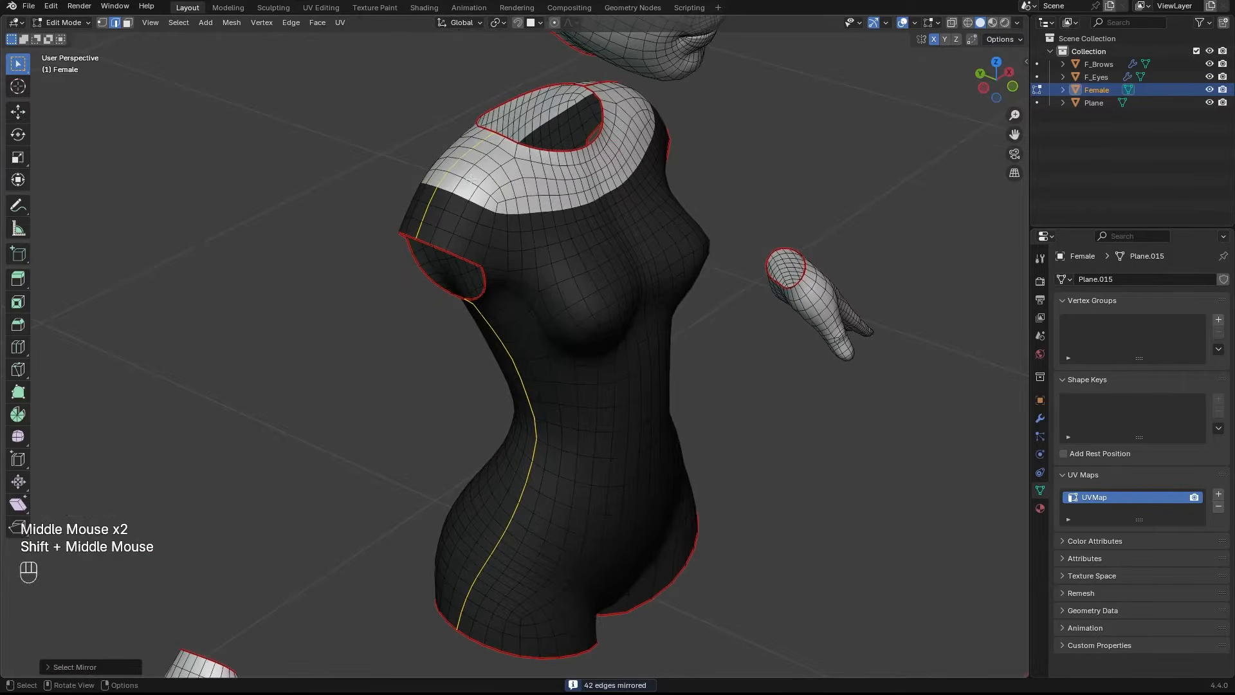
{"action": "key", "text": "ctrl+e"}
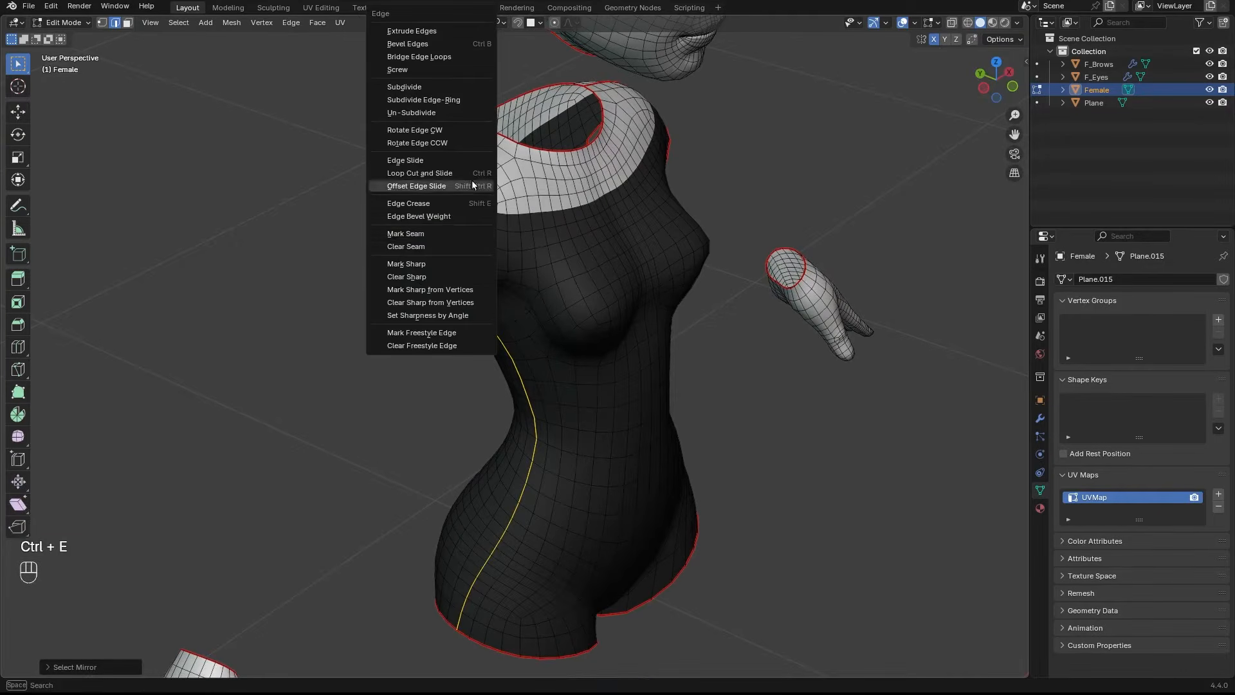
{"action": "left_click", "coordinate": [426, 233]}
Step: Select the front and back torso sections with linked selection and hide them
{"action": "middle_click_drag", "start_coordinate": [437, 237], "coordinate": [495, 274]}
{"action": "key", "text": "l"}
{"action": "middle_click_drag", "start_coordinate": [495, 273], "coordinate": [484, 306], "text": "ctrl"}
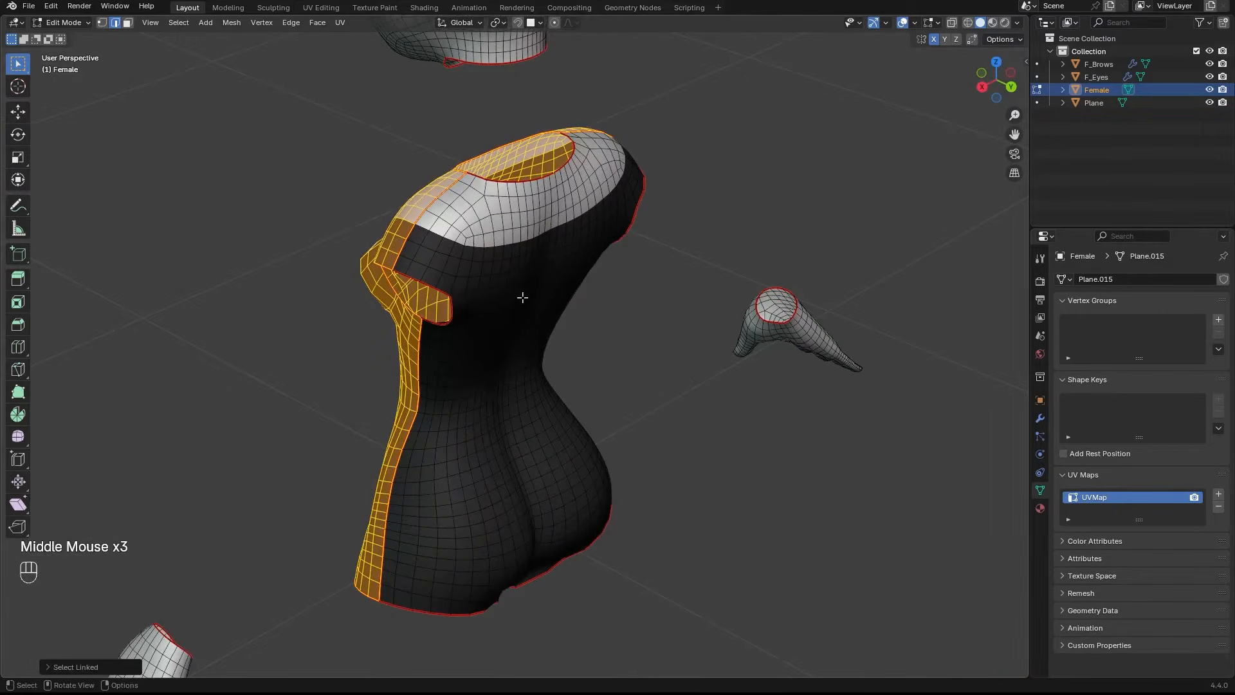
{"action": "key", "text": "l"}
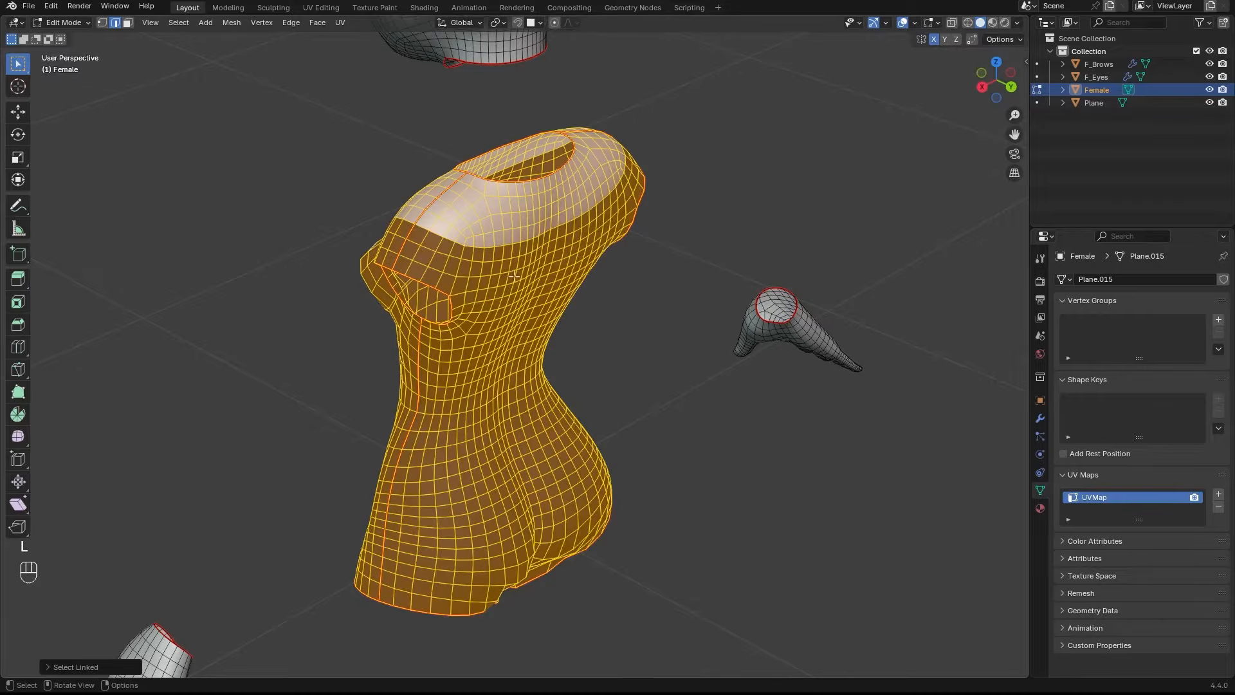
{"action": "middle_click_drag", "start_coordinate": [514, 278], "coordinate": [496, 201]}
{"action": "key", "text": "h"}
Step: Select one whole hand with X-ray enabled, frame the view on it, turn X-ray off and clear the selection
{"action": "key", "text": "alt+z"}
{"action": "left_click_drag", "start_coordinate": [468, 170], "coordinate": [735, 463]}
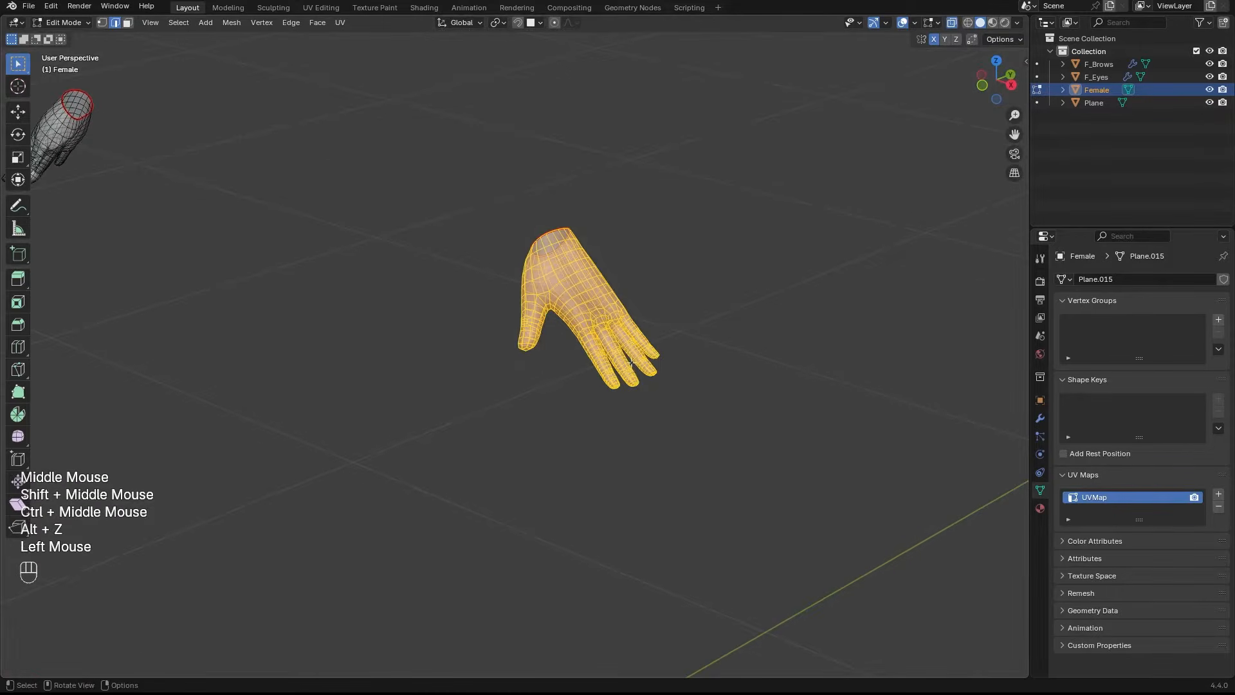
{"action": "key", "text": "KP_Decimal"}
{"action": "key", "text": "alt+z"}
{"action": "middle_click_drag", "start_coordinate": [647, 380], "coordinate": [617, 360], "text": "shift"}
{"action": "middle_click_drag", "start_coordinate": [617, 360], "coordinate": [617, 334], "text": "ctrl"}
{"action": "middle_click_drag", "start_coordinate": [617, 334], "coordinate": [579, 347]}
{"action": "key", "text": "a"}
{"action": "key", "text": "a"}
Step: Select the edge loops around the bases of the four fingers and mark them as seams
{"action": "middle_click_drag", "start_coordinate": [497, 325], "coordinate": [485, 385]}
{"action": "middle_click_drag", "start_coordinate": [486, 386], "coordinate": [477, 435], "text": "ctrl"}
{"action": "middle_click_drag", "start_coordinate": [477, 321], "coordinate": [482, 310]}
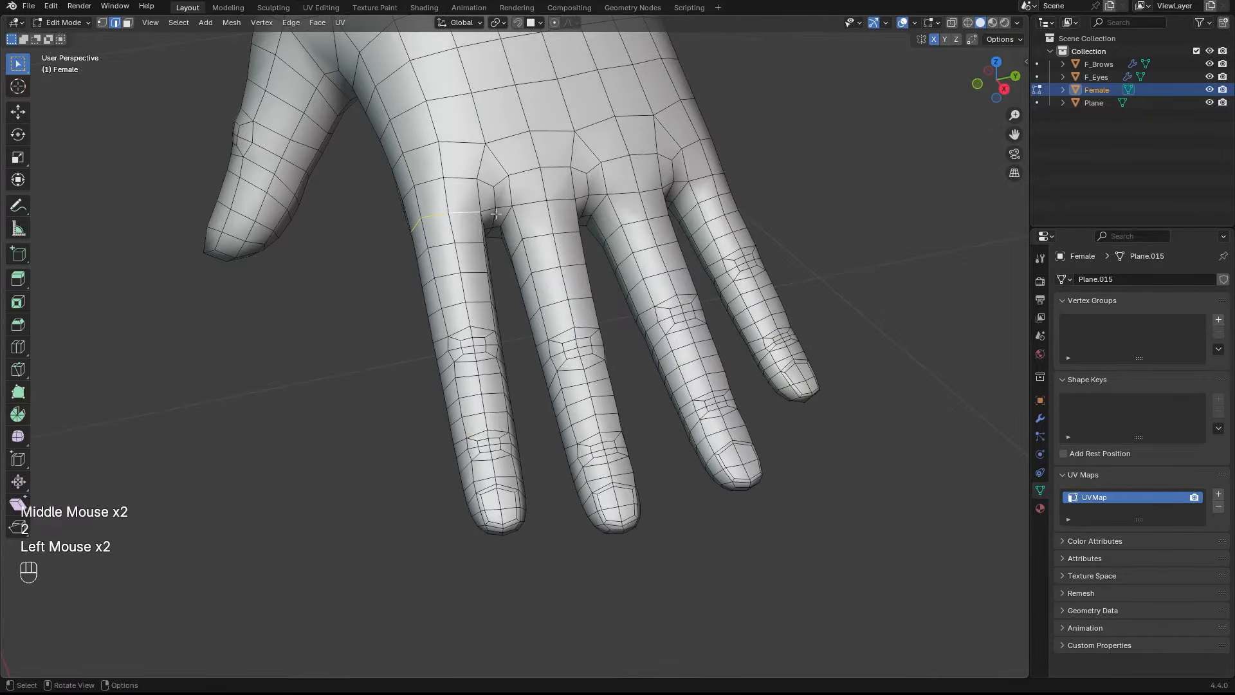
{"action": "middle_click_drag", "start_coordinate": [495, 215], "coordinate": [592, 224], "text": "alt"}
{"action": "left_click", "coordinate": [581, 222], "text": "shift"}
{"action": "left_click", "coordinate": [580, 222], "text": "shift"}
{"action": "left_click", "coordinate": [643, 181], "text": "shift"}
{"action": "left_click", "coordinate": [604, 222], "text": "shift"}
{"action": "middle_click_drag", "start_coordinate": [593, 223], "coordinate": [566, 212], "text": "ctrl"}
{"action": "left_click", "coordinate": [626, 220], "text": "shift"}
{"action": "left_click", "coordinate": [626, 221], "text": "shift"}
{"action": "left_click", "coordinate": [675, 216], "text": "shift"}
{"action": "key", "text": "ctrl+e"}
{"action": "left_click", "coordinate": [608, 236]}
Step: Select the edge path along the side of the index finger from its base seam and around the fingertip
{"action": "mouse_move", "coordinate": [566, 212]}
{"action": "middle_mouse_down", "text": "ctrl"}
{"action": "mouse_move", "coordinate": [566, 225]}
{"action": "mouse_move", "coordinate": [582, 222]}
{"action": "middle_mouse_up", "text": "ctrl"}
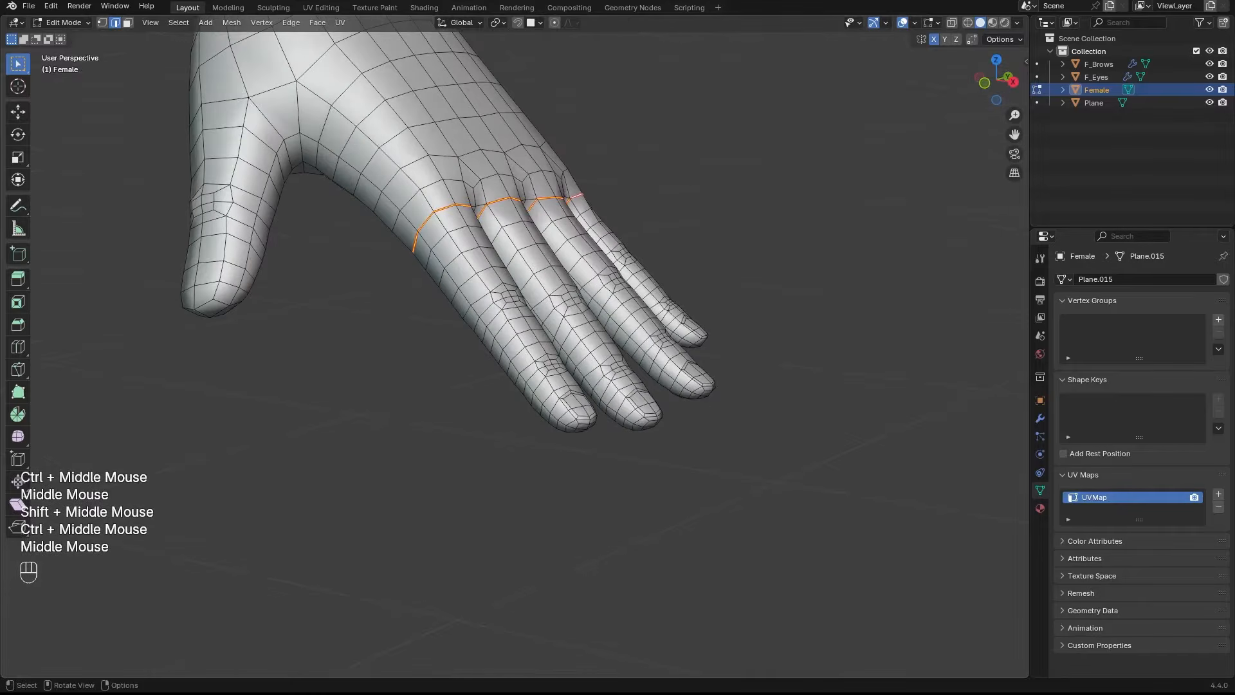
{"action": "middle_click_drag", "start_coordinate": [496, 263], "coordinate": [608, 254]}
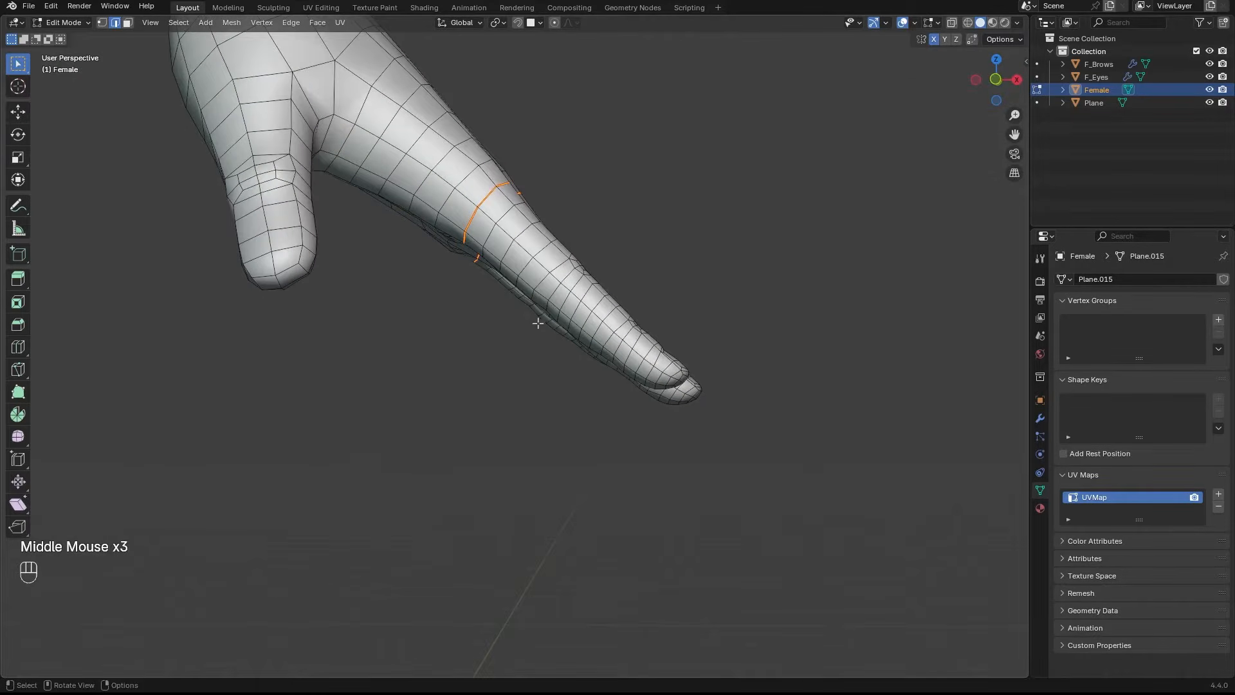
{"action": "middle_click_drag", "start_coordinate": [538, 340], "coordinate": [508, 289]}
{"action": "middle_click_drag", "start_coordinate": [508, 290], "coordinate": [412, 202]}
{"action": "left_click", "coordinate": [394, 210]}
{"action": "middle_click_drag", "start_coordinate": [411, 202], "coordinate": [431, 193]}
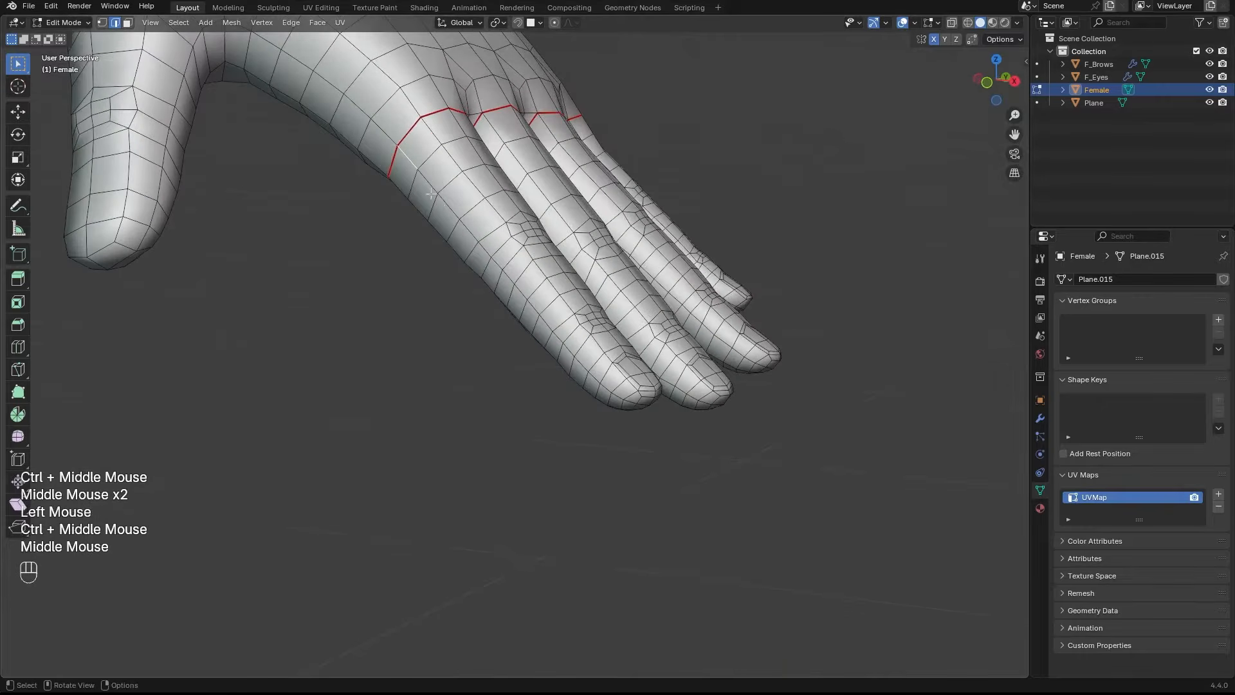
{"action": "left_click", "coordinate": [453, 215], "text": "ctrl"}
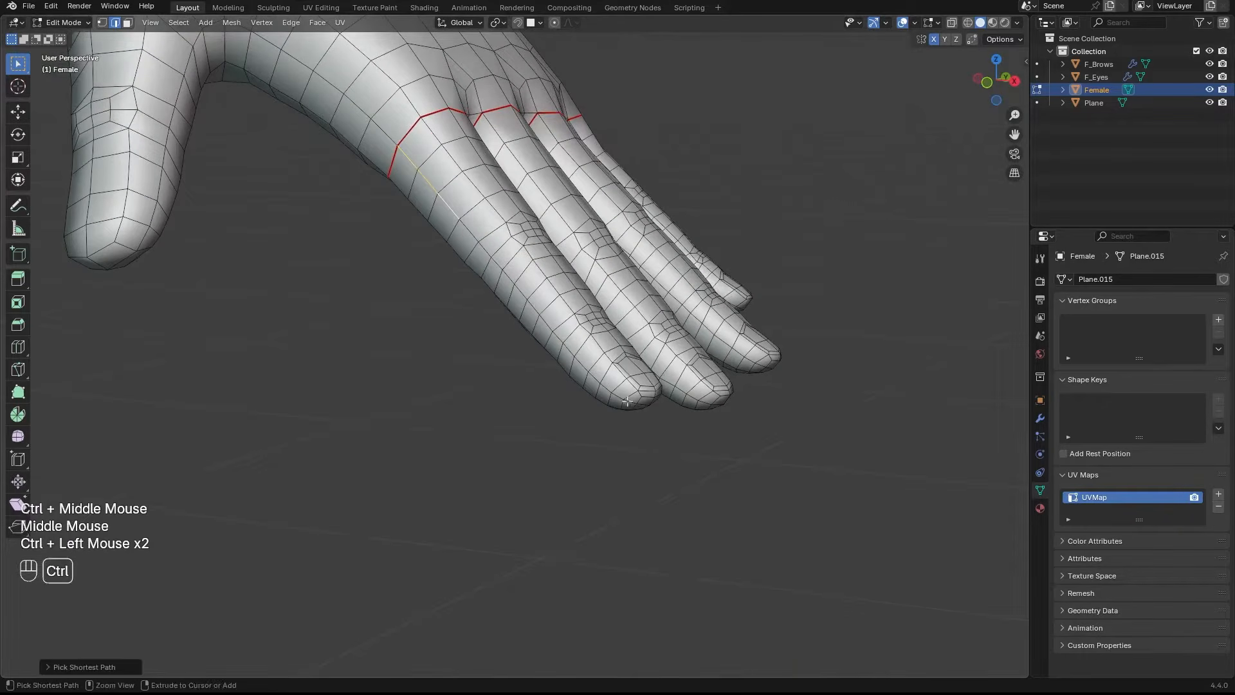
{"action": "middle_click_drag", "start_coordinate": [627, 402], "coordinate": [413, 319]}
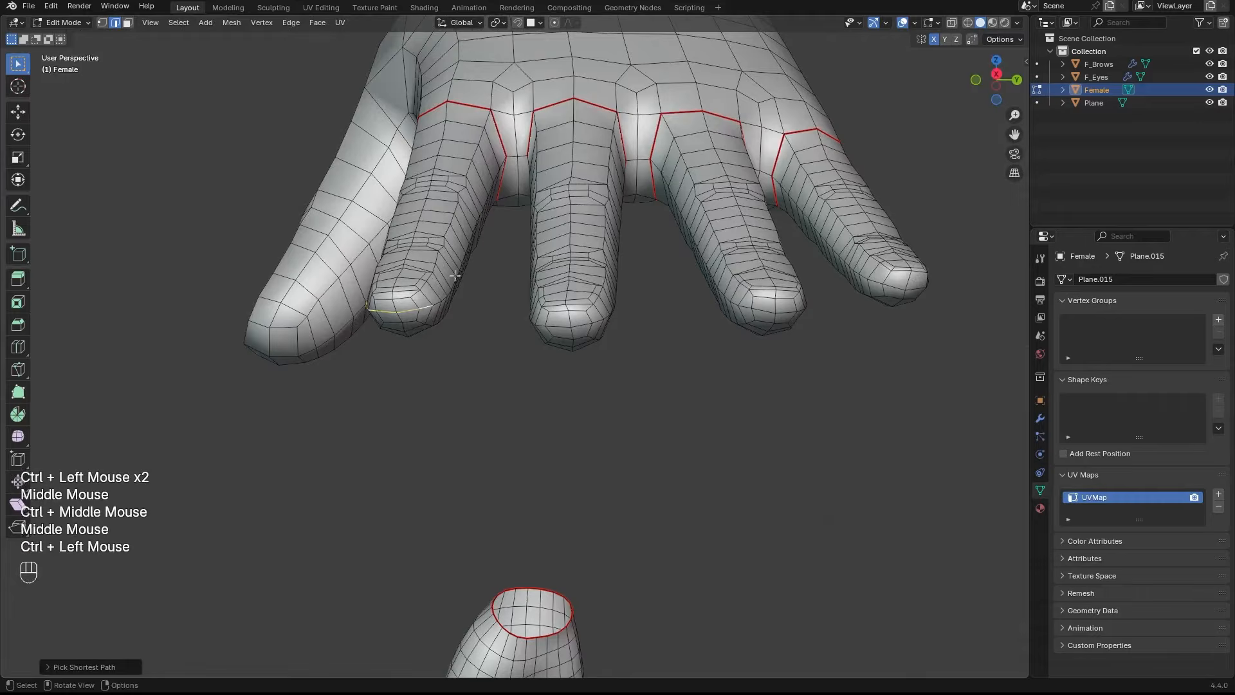
Step: Complete the lengthwise edge paths along both sides of all four fingers and mark them as seams
{"action": "middle_click_drag", "start_coordinate": [455, 276], "coordinate": [695, 252]}
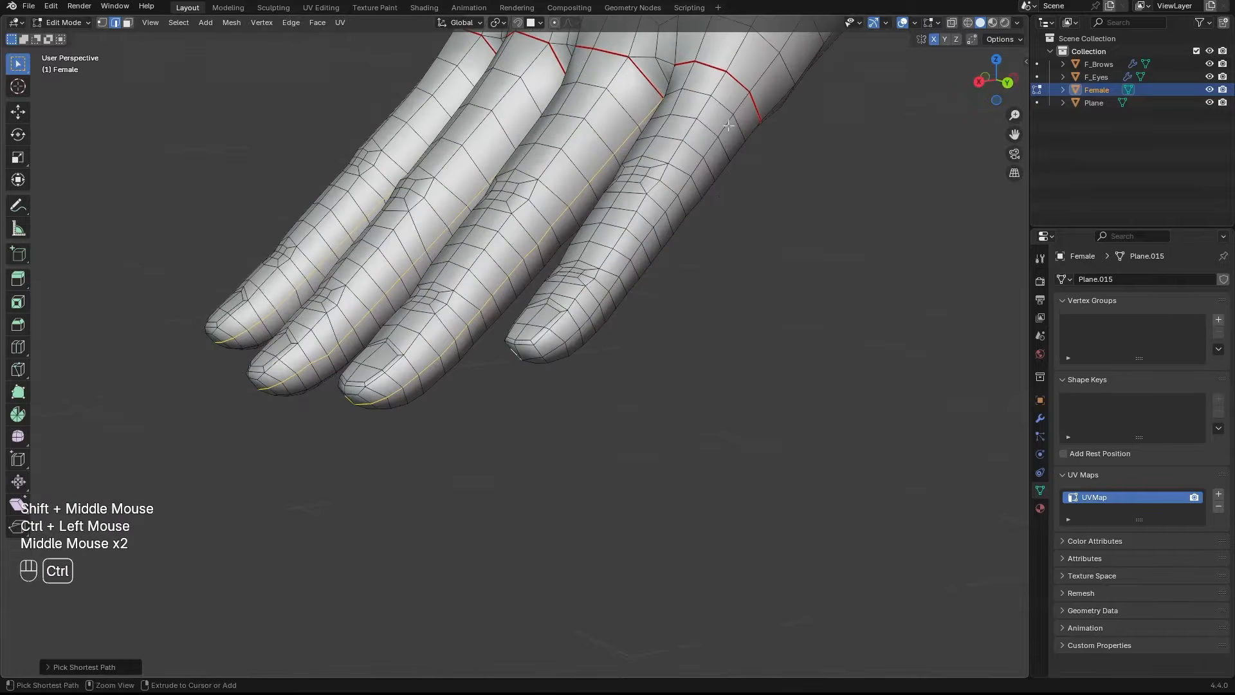
{"action": "middle_click_drag", "start_coordinate": [737, 126], "coordinate": [707, 206], "text": "shift"}
{"action": "middle_click_drag", "start_coordinate": [707, 206], "coordinate": [694, 270]}
{"action": "middle_click_drag", "start_coordinate": [693, 270], "coordinate": [698, 287], "text": "ctrl"}
{"action": "key", "text": "ctrl+e"}
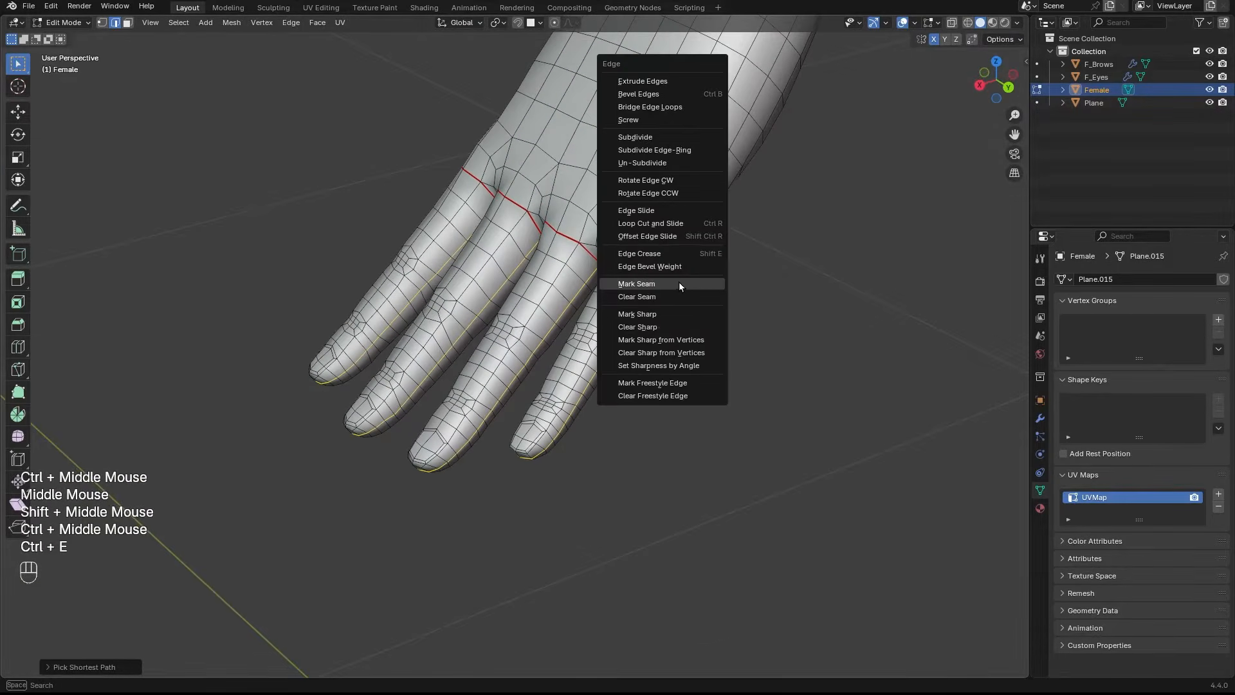
{"action": "left_click", "coordinate": [678, 283]}
Step: Select the seam-bounded linked islands on both halves of two adjacent fingers
{"action": "middle_click_drag", "start_coordinate": [653, 330], "coordinate": [650, 316], "text": "ctrl"}
{"action": "middle_click_drag", "start_coordinate": [650, 315], "coordinate": [465, 430]}
{"action": "left_click", "coordinate": [614, 290]}
{"action": "key", "text": "l"}
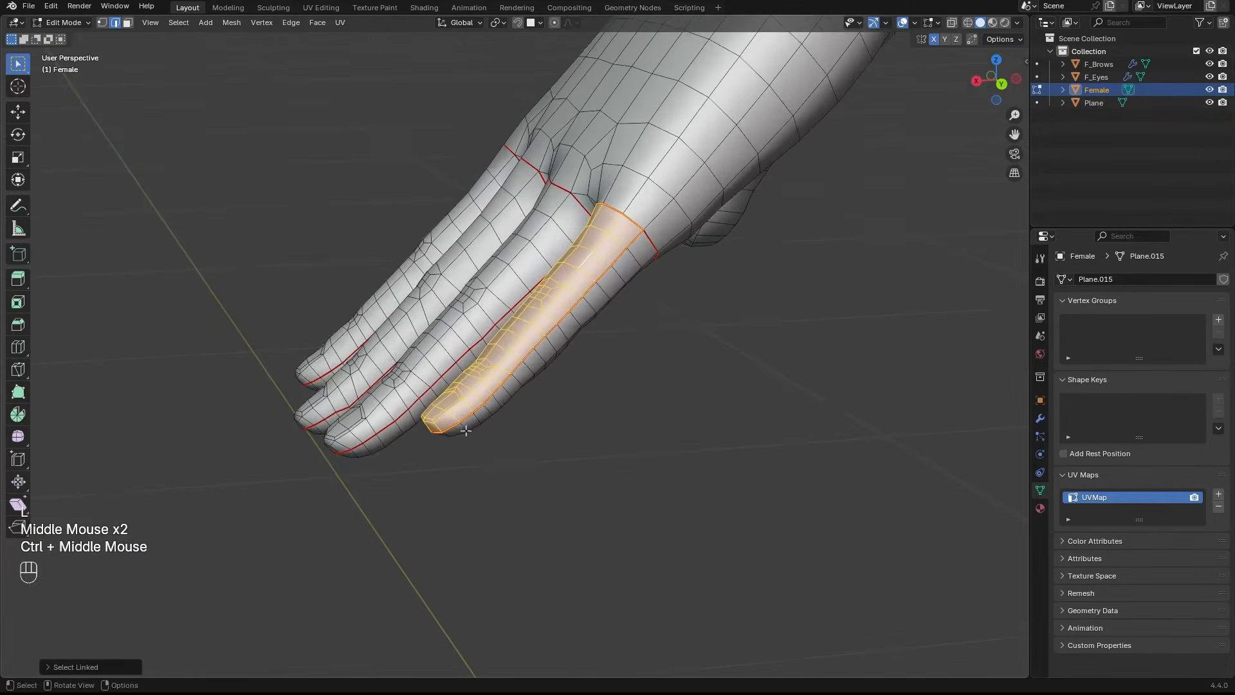
{"action": "left_click", "coordinate": [558, 354]}
{"action": "key", "text": "l"}
{"action": "key", "text": "l"}
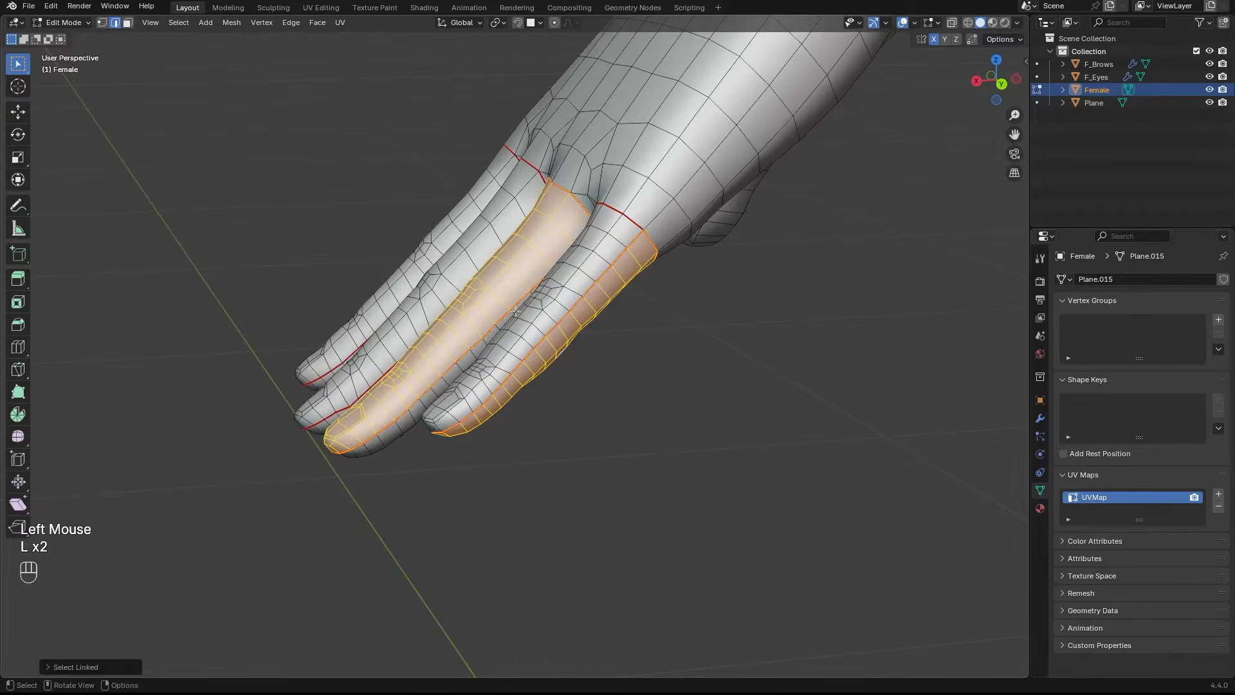
{"action": "middle_click_drag", "start_coordinate": [520, 252], "coordinate": [512, 374], "text": "alt"}
{"action": "key", "text": "l"}
{"action": "key", "text": "l"}
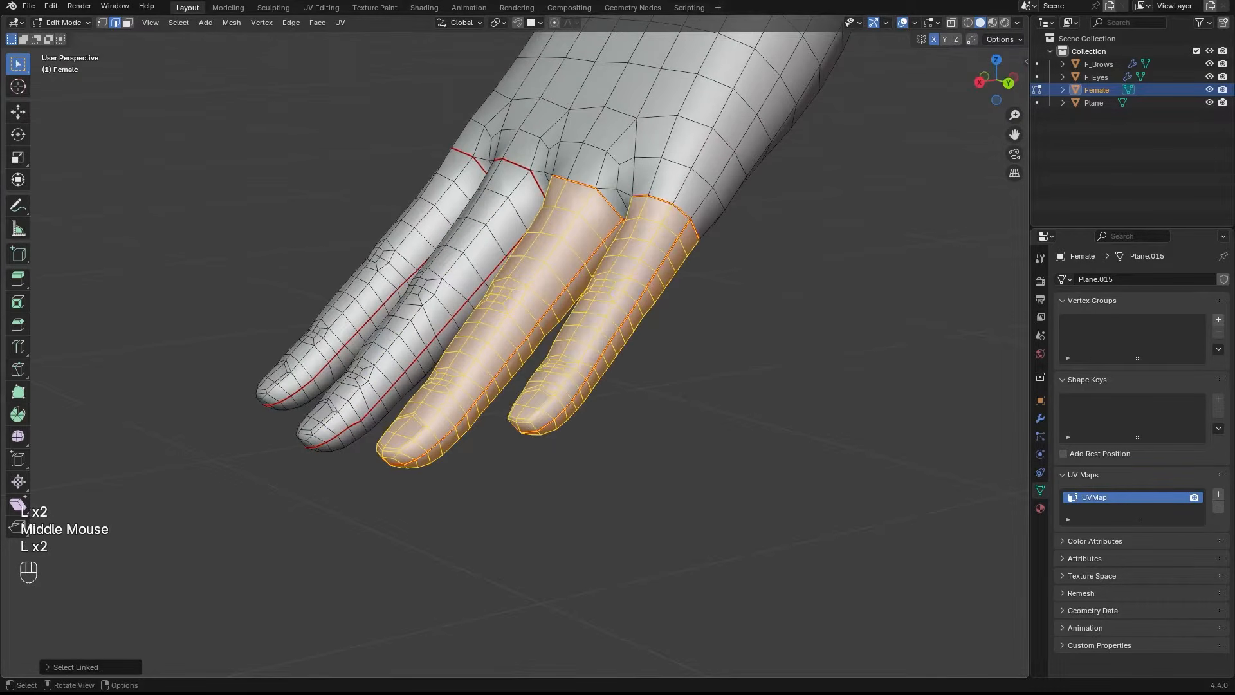
Step: Add the linked islands of the remaining two fingers to the selection and hide all four fingers in face mode
{"action": "key", "text": "l"}
{"action": "key", "text": "l"}
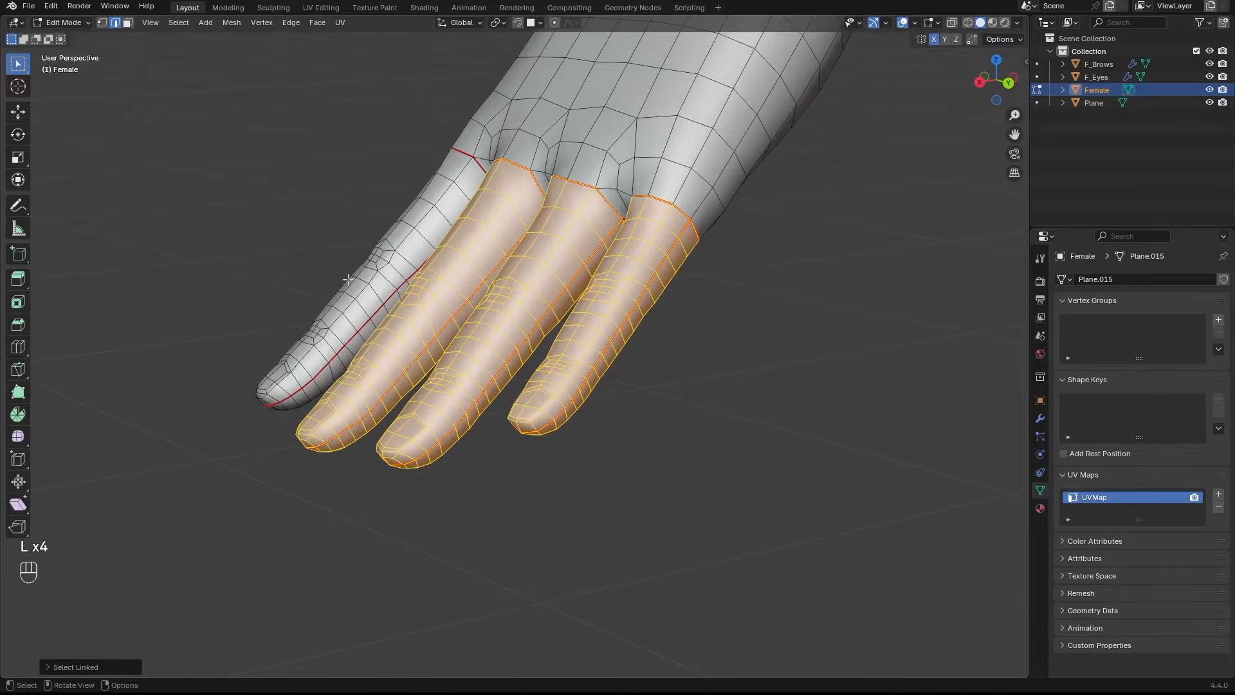
{"action": "key", "text": "l"}
{"action": "middle_click_drag", "start_coordinate": [537, 199], "coordinate": [674, 354], "text": "ctrl"}
{"action": "key", "text": "3"}
{"action": "key", "text": "h"}
Step: Complete the edge loop around the base of the thumb and mark it as a seam
{"action": "left_click", "coordinate": [404, 216], "text": "shift"}
{"action": "left_click", "coordinate": [450, 192], "text": "shift"}
{"action": "middle_click_drag", "start_coordinate": [446, 283], "coordinate": [476, 170]}
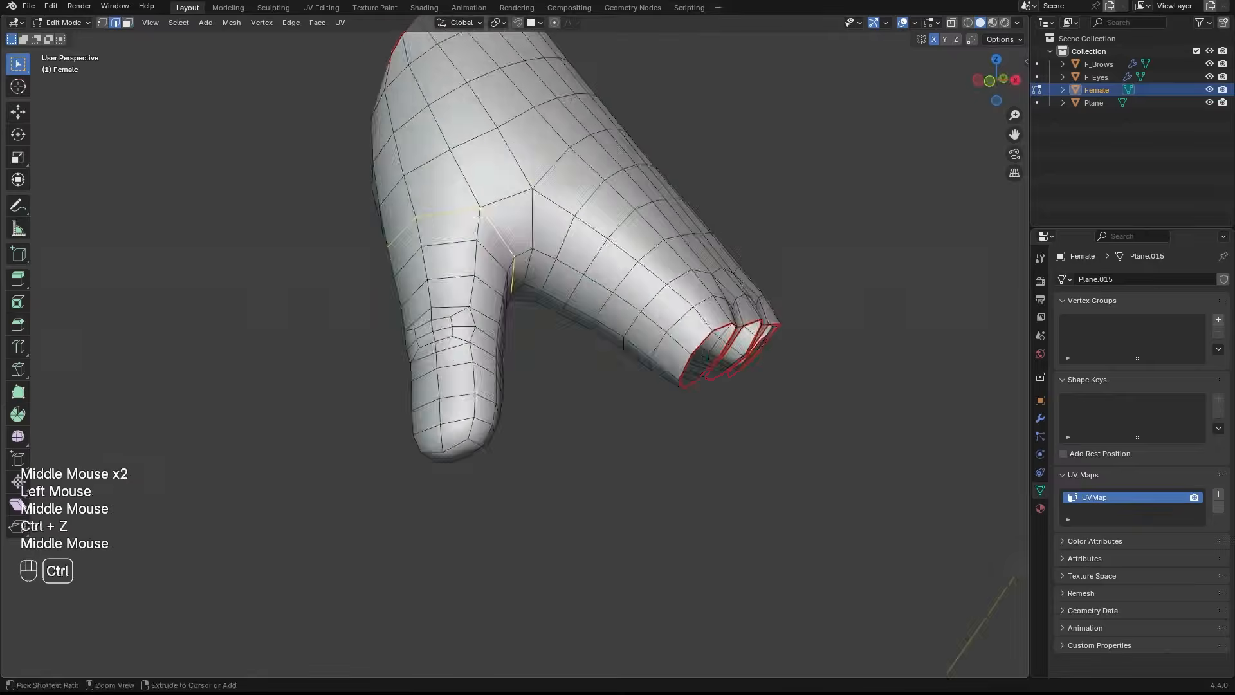
{"action": "key", "text": "ctrl+e"}
{"action": "left_click", "coordinate": [451, 233]}
Step: Select the lengthwise edge path along both sides of the thumb and over its tip, and mark it as a seam
{"action": "middle_click_drag", "start_coordinate": [451, 237], "coordinate": [515, 276]}
{"action": "left_click", "coordinate": [418, 378], "text": "ctrl"}
{"action": "middle_click_drag", "start_coordinate": [419, 378], "coordinate": [559, 331]}
{"action": "left_click", "coordinate": [486, 353], "text": "ctrl"}
{"action": "left_click", "coordinate": [531, 310], "text": "ctrl"}
{"action": "left_click", "coordinate": [495, 215], "text": "ctrl"}
{"action": "key", "text": "ctrl+e"}
{"action": "middle_click_drag", "start_coordinate": [496, 211], "coordinate": [503, 302], "text": "shift"}
{"action": "left_click", "coordinate": [499, 261]}
Step: Select both seam-bounded halves of the thumb and hide them in face mode
{"action": "middle_click_drag", "start_coordinate": [553, 276], "coordinate": [472, 363]}
{"action": "left_click", "coordinate": [514, 311]}
{"action": "key", "text": "l"}
{"action": "key", "text": "l"}
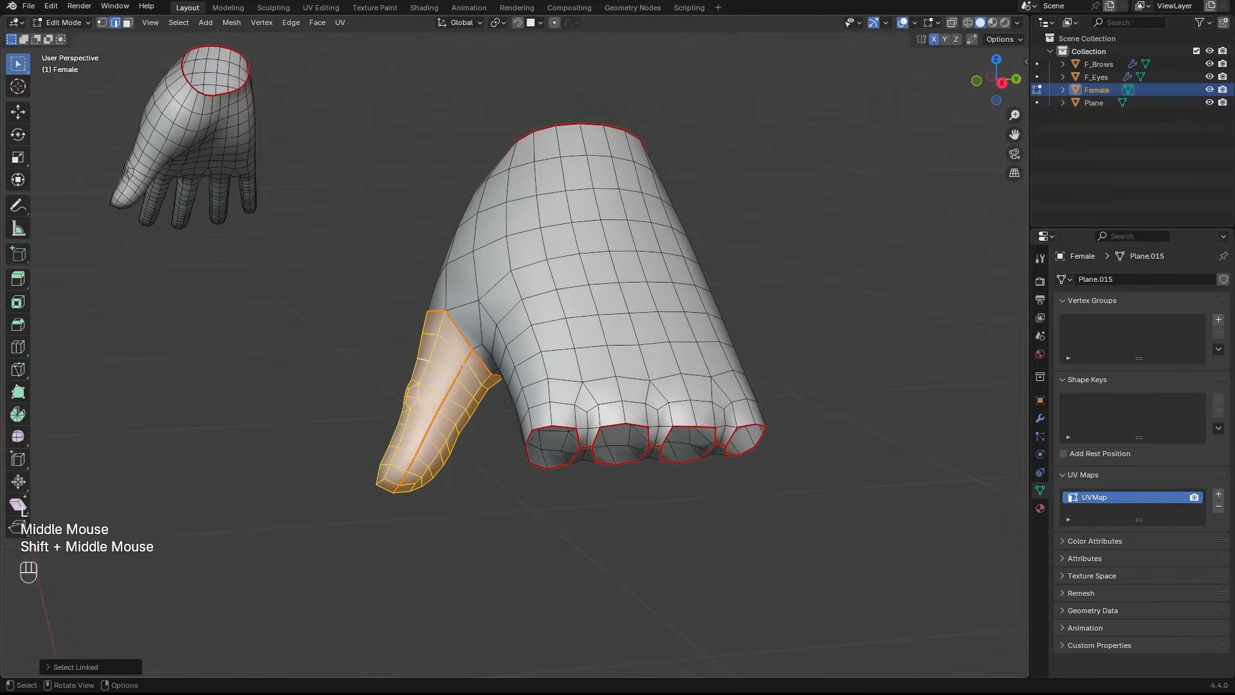
{"action": "key", "text": "3"}
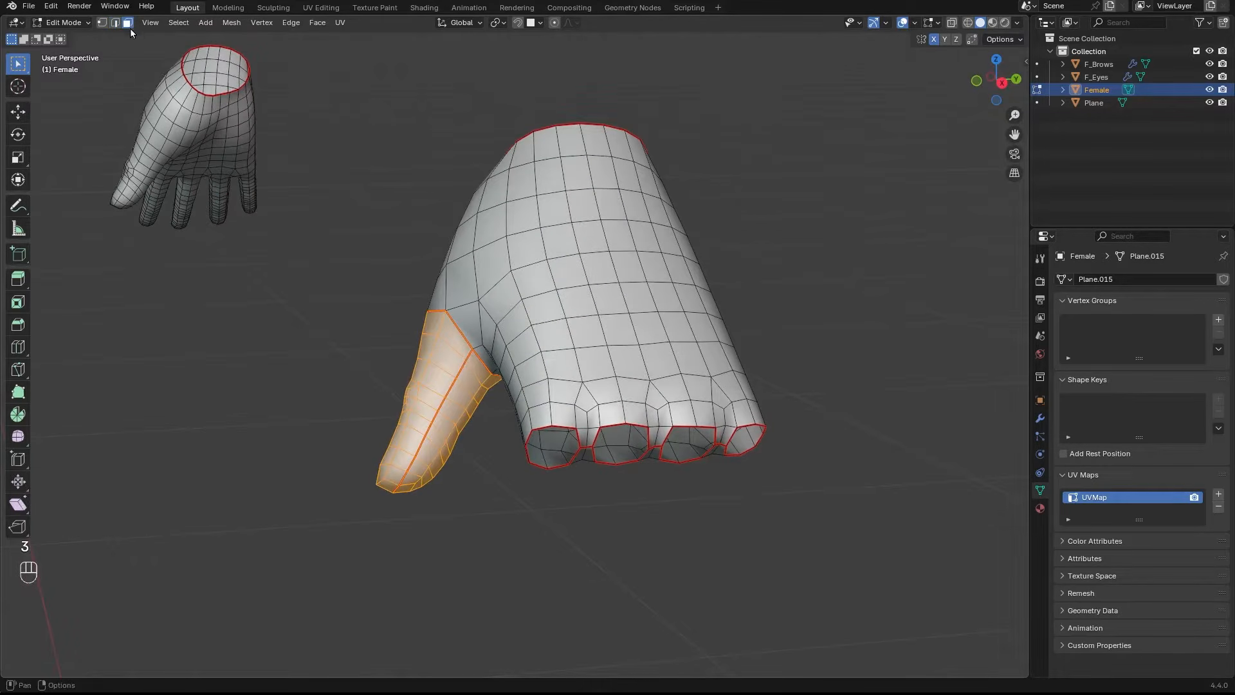
{"action": "key", "text": "h"}
Step: Select the edges between the thumb opening and the nearest finger opening and mark them as a seam
{"action": "middle_click_drag", "start_coordinate": [546, 347], "coordinate": [514, 335]}
{"action": "middle_click_drag", "start_coordinate": [515, 335], "coordinate": [547, 341], "text": "ctrl"}
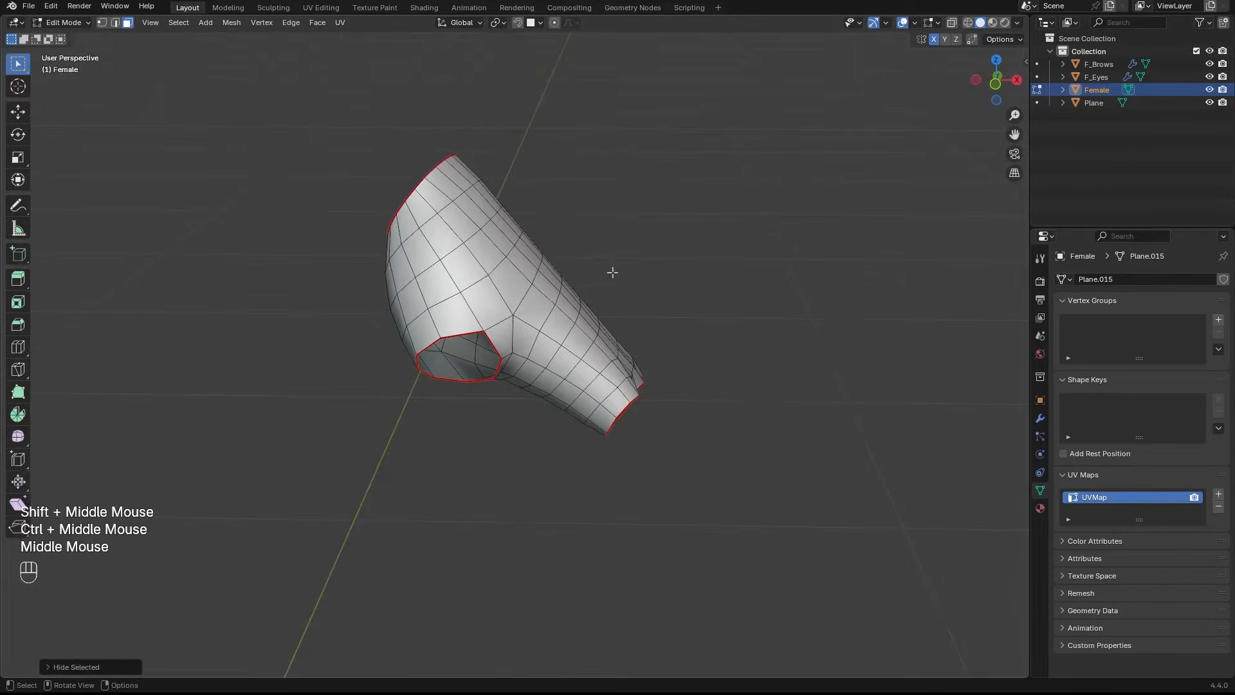
{"action": "middle_click_drag", "start_coordinate": [612, 272], "coordinate": [579, 283]}
{"action": "middle_click_drag", "start_coordinate": [579, 283], "coordinate": [547, 297]}
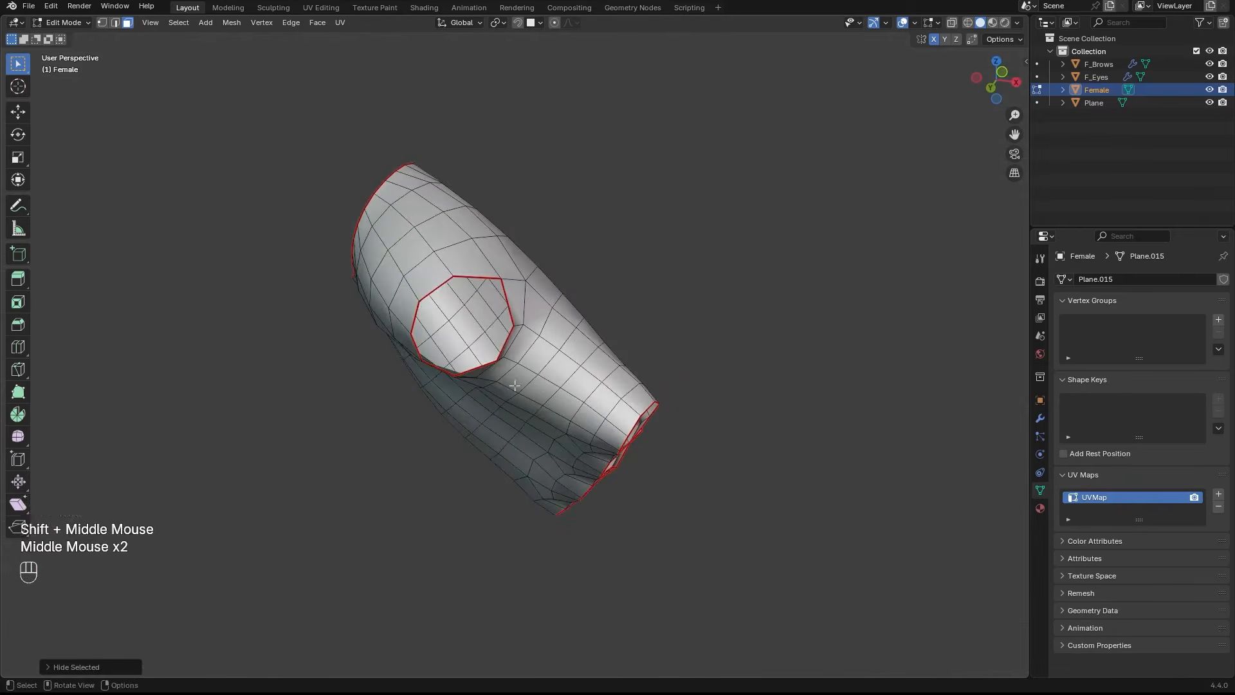
{"action": "middle_click_drag", "start_coordinate": [515, 385], "coordinate": [598, 341]}
{"action": "key", "text": "2"}
{"action": "double_click", "coordinate": [535, 354]}
{"action": "middle_click_drag", "start_coordinate": [598, 340], "coordinate": [593, 321], "text": "shift"}
{"action": "middle_click_drag", "start_coordinate": [593, 322], "coordinate": [593, 295]}
{"action": "key", "text": "ctrl+e"}
{"action": "left_click", "coordinate": [547, 325]}
Step: Mark the remaining edge paths along the sides of the hand up to the wrist as seams
{"action": "left_click", "coordinate": [547, 331], "text": "alt"}
{"action": "middle_click_drag", "start_coordinate": [548, 330], "coordinate": [508, 348]}
{"action": "key", "text": "ctrl+e"}
{"action": "left_click", "coordinate": [558, 328]}
{"action": "middle_click_drag", "start_coordinate": [468, 232], "coordinate": [548, 186]}
{"action": "key", "text": "ctrl+e"}
Step: Select the linked palm and back-of-hand islands and hide them
{"action": "key", "text": "l"}
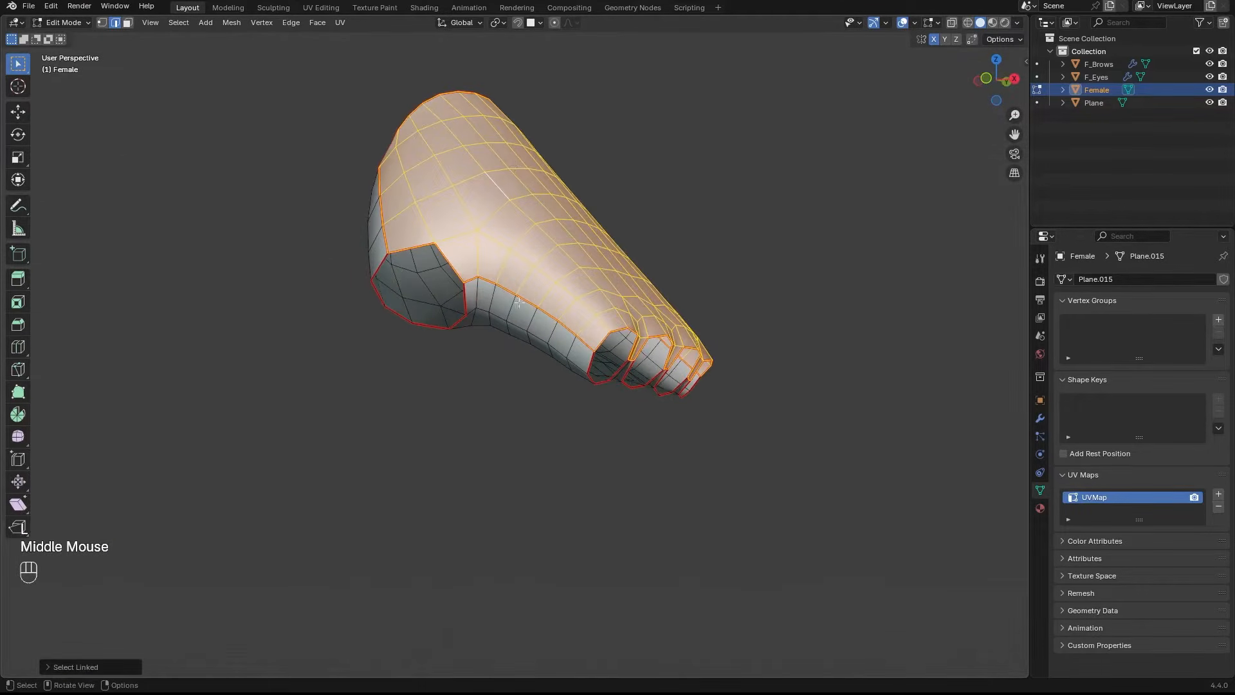
{"action": "mouse_move", "coordinate": [518, 301]}
{"action": "middle_mouse_down"}
{"action": "mouse_move", "coordinate": [513, 313]}
{"action": "mouse_move", "coordinate": [534, 318]}
{"action": "middle_mouse_up"}
{"action": "middle_click_drag", "start_coordinate": [535, 318], "coordinate": [536, 318]}
{"action": "key", "text": "l"}
{"action": "key", "text": "h"}
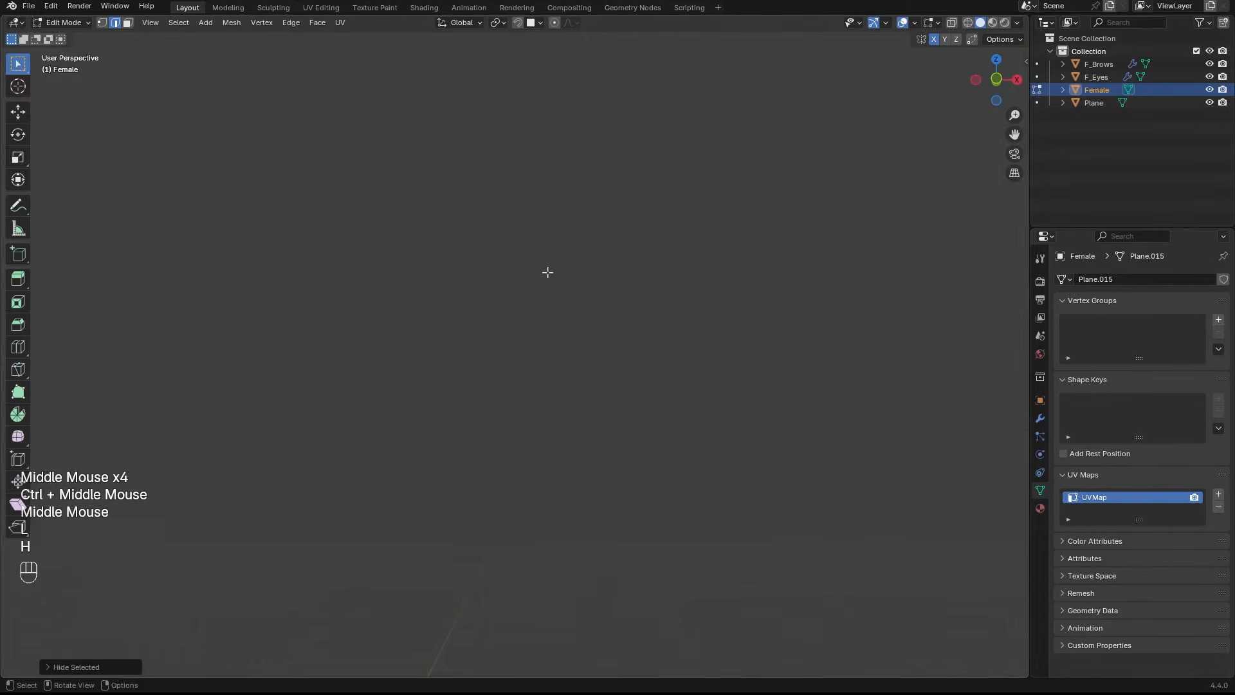
Step: Select the entire other hand with X-ray enabled, turn X-ray off and frame the view on it
{"action": "middle_click_drag", "start_coordinate": [532, 372], "coordinate": [451, 270], "text": "shift"}
{"action": "key", "text": "alt+z"}
{"action": "left_click", "coordinate": [324, 122]}
{"action": "left_click_drag", "start_coordinate": [324, 122], "coordinate": [644, 463]}
{"action": "key", "text": "alt+z"}
{"action": "key", "text": "KP_Decimal"}
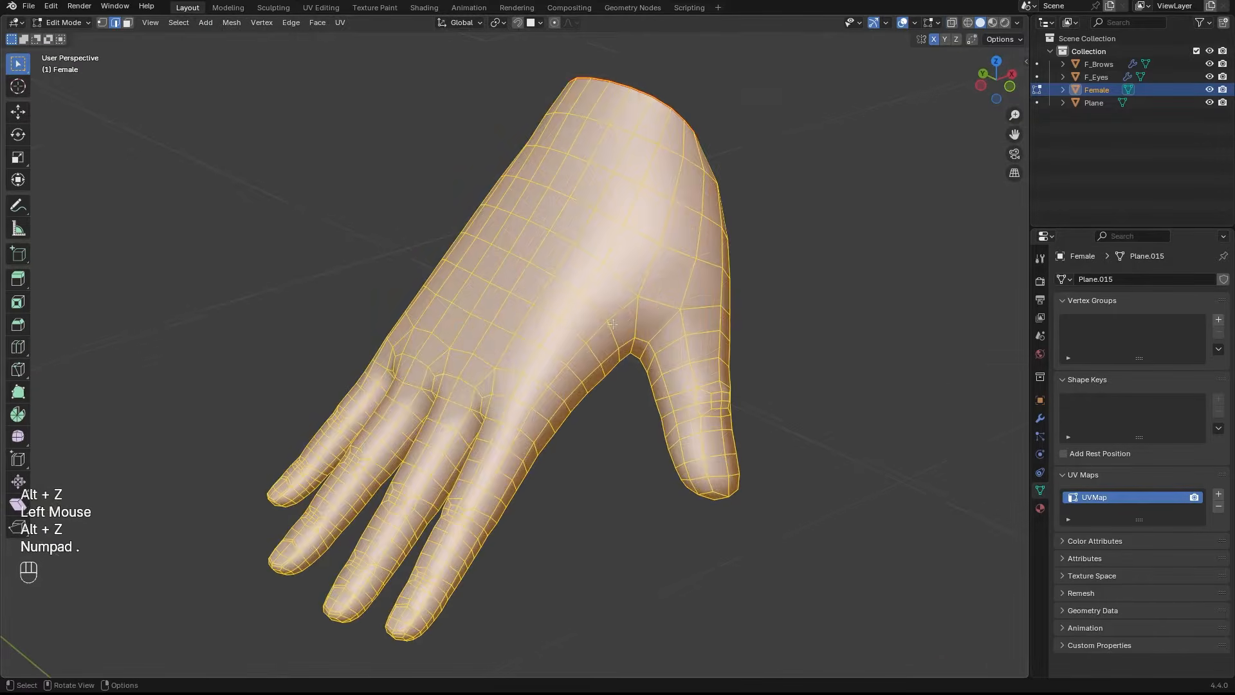
Step: Select the edge loops around the four finger bases of the second hand and mark them as seams
{"action": "key", "text": "alt+z"}
{"action": "key", "text": "alt+z"}
{"action": "double_click", "coordinate": [514, 367], "text": "alt"}
{"action": "middle_click_drag", "start_coordinate": [514, 368], "coordinate": [515, 368]}
{"action": "middle_click_drag", "start_coordinate": [514, 368], "coordinate": [514, 369], "text": "ctrl"}
{"action": "middle_click_drag", "start_coordinate": [514, 369], "coordinate": [513, 368]}
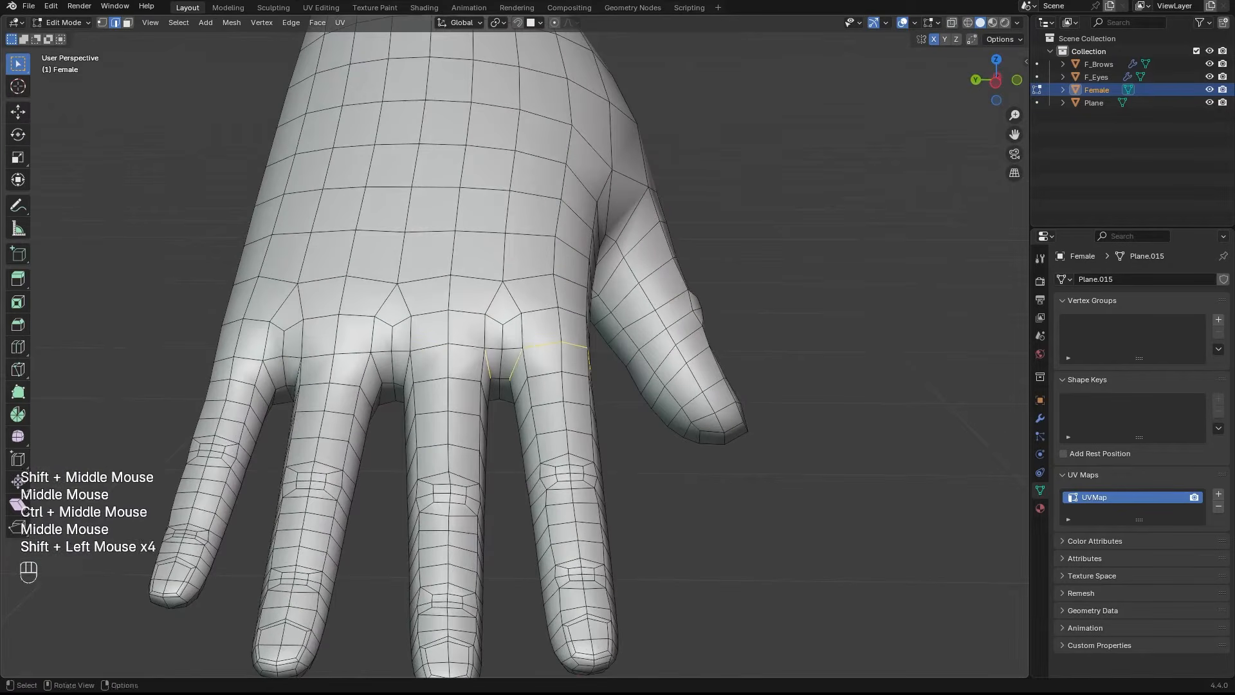
{"action": "left_click", "coordinate": [273, 386], "text": "shift"}
{"action": "middle_click_drag", "start_coordinate": [273, 386], "coordinate": [411, 330]}
{"action": "left_click", "coordinate": [342, 354], "text": "shift"}
{"action": "left_click", "coordinate": [360, 324], "text": "shift"}
{"action": "middle_click_drag", "start_coordinate": [519, 327], "coordinate": [579, 289]}
{"action": "key", "text": "ctrl+e"}
{"action": "left_click", "coordinate": [489, 390]}
Step: Select the second hand's thumb base loop and the lengthwise edges of the fingers, thumb and palm side, and mark them as seams
{"action": "middle_click_drag", "start_coordinate": [578, 290], "coordinate": [643, 225]}
{"action": "left_click", "coordinate": [704, 212], "text": "shift"}
{"action": "left_click", "coordinate": [705, 212], "text": "shift"}
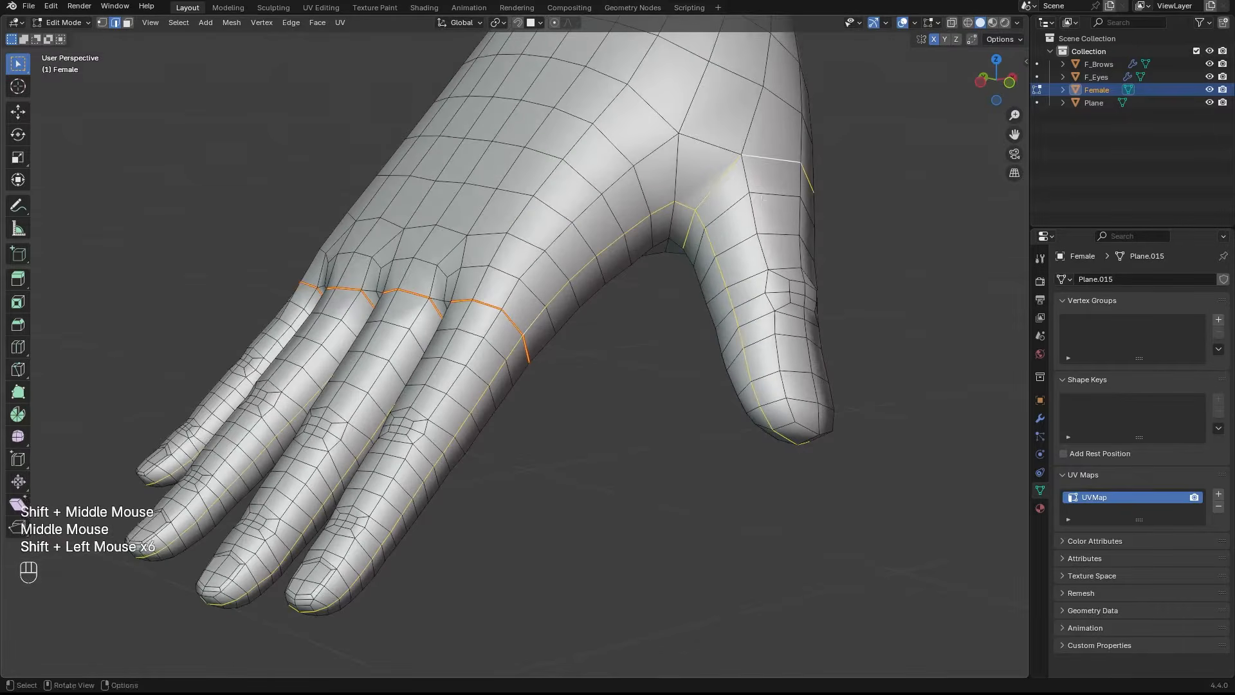
{"action": "middle_click_drag", "start_coordinate": [762, 196], "coordinate": [740, 212]}
{"action": "middle_click_drag", "start_coordinate": [740, 212], "coordinate": [669, 257], "text": "shift"}
{"action": "middle_click_drag", "start_coordinate": [669, 257], "coordinate": [604, 291], "text": "ctrl"}
{"action": "key", "text": "ctrl+e"}
{"action": "mouse_move", "coordinate": [605, 291]}
{"action": "middle_mouse_down"}
{"action": "mouse_move", "coordinate": [587, 303]}
{"action": "mouse_move", "coordinate": [617, 276]}
{"action": "middle_mouse_up"}
{"action": "left_click", "coordinate": [579, 303]}
Step: Select the whole second hand with X-ray enabled and hide it
{"action": "middle_click_drag", "start_coordinate": [617, 276], "coordinate": [646, 275], "text": "shift"}
{"action": "middle_click_drag", "start_coordinate": [646, 274], "coordinate": [643, 276]}
{"action": "key", "text": "alt+z"}
{"action": "double_click", "coordinate": [341, 179]}
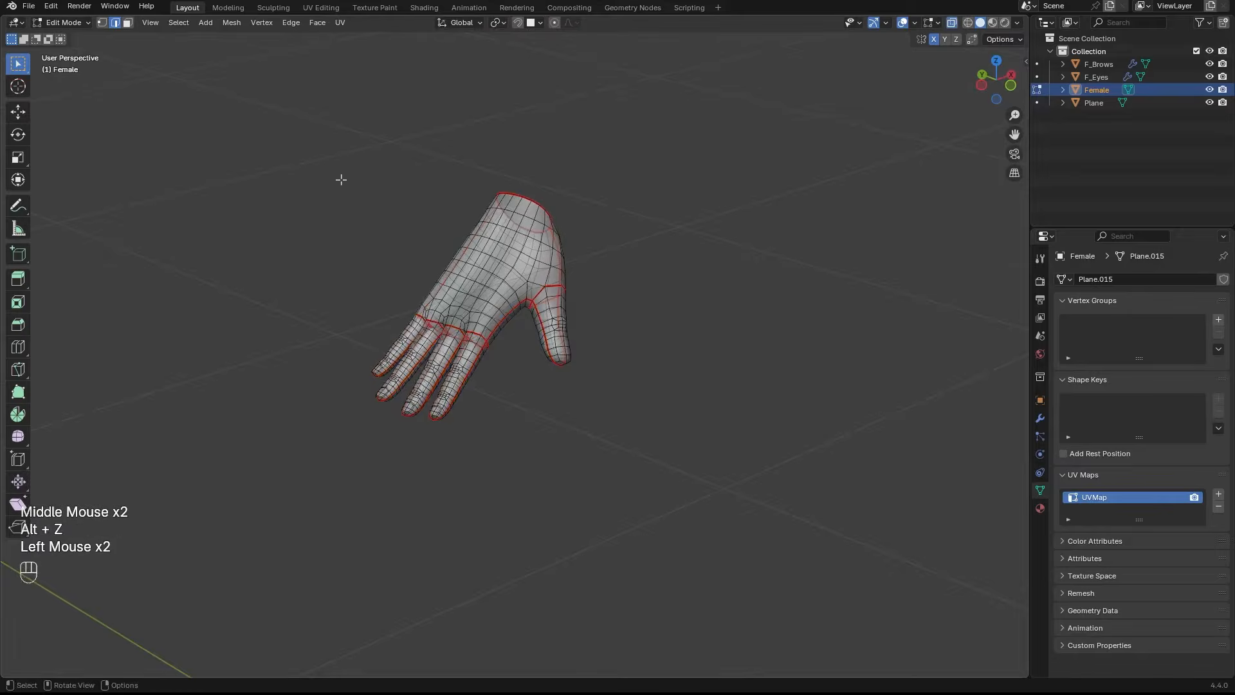
{"action": "left_click", "coordinate": [582, 364]}
{"action": "key", "text": "alt+z"}
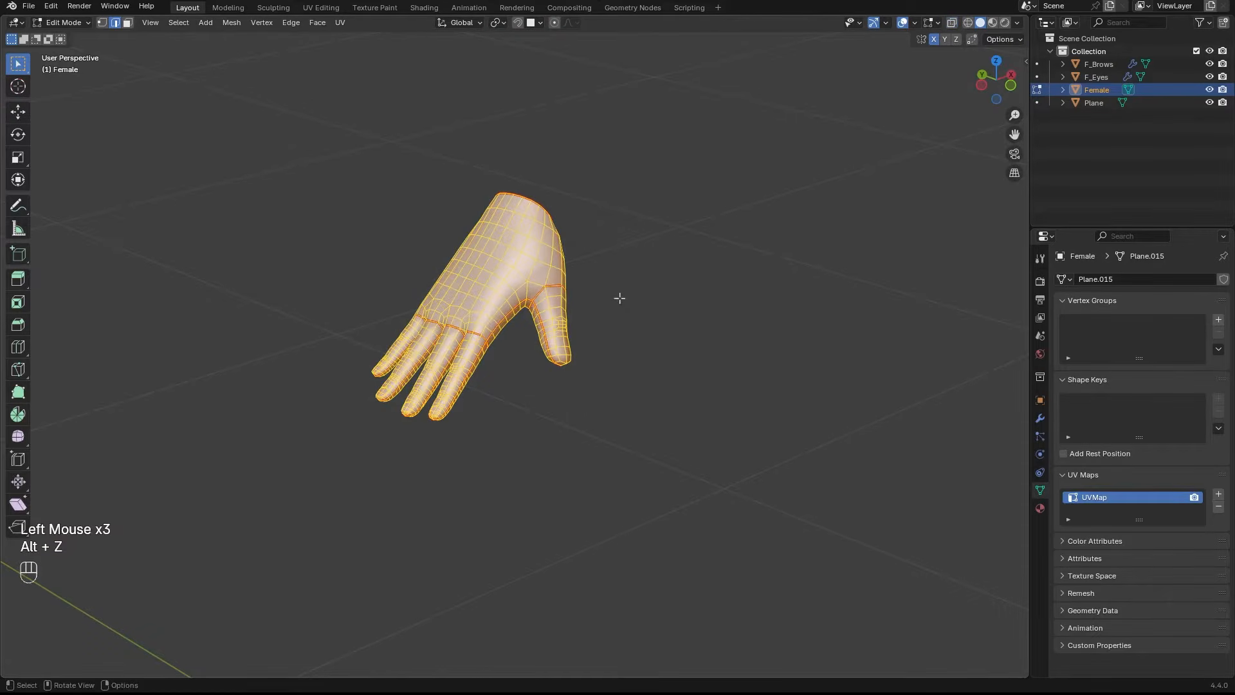
{"action": "key", "text": "h"}
Step: Select one whole foot with X-ray enabled, frame the view on it and turn X-ray off
{"action": "middle_click_drag", "start_coordinate": [559, 254], "coordinate": [545, 275], "text": "shift"}
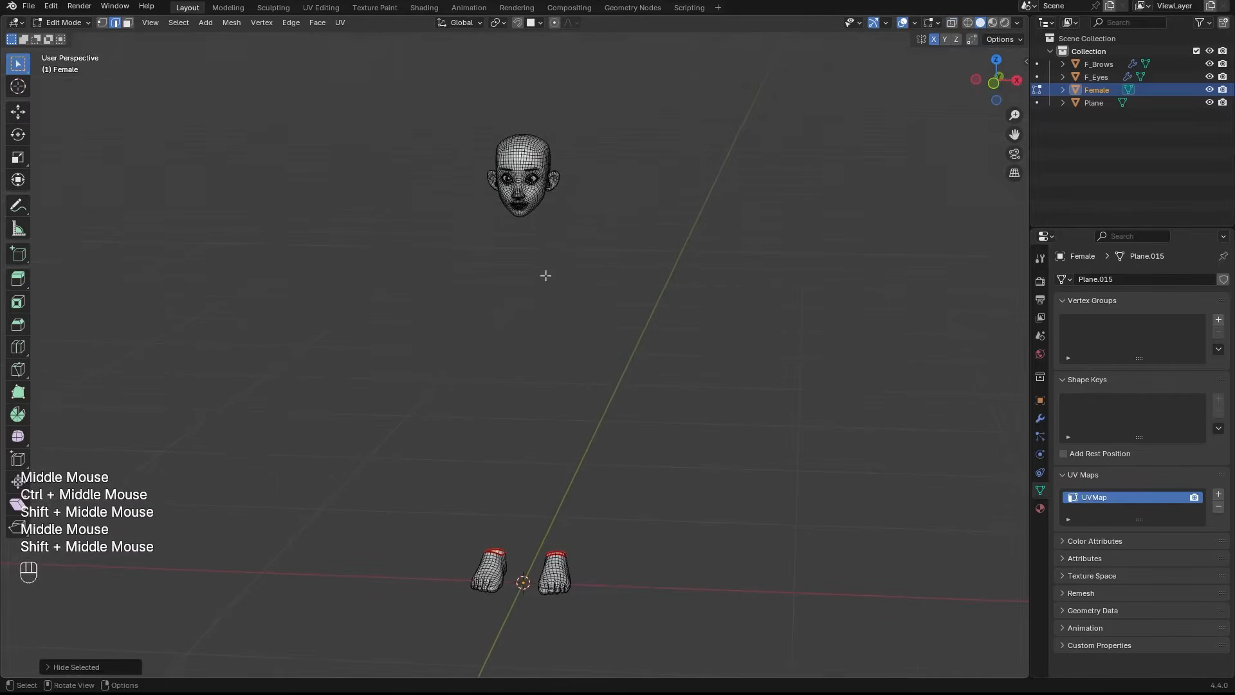
{"action": "middle_click_drag", "start_coordinate": [525, 222], "coordinate": [547, 406], "text": "shift"}
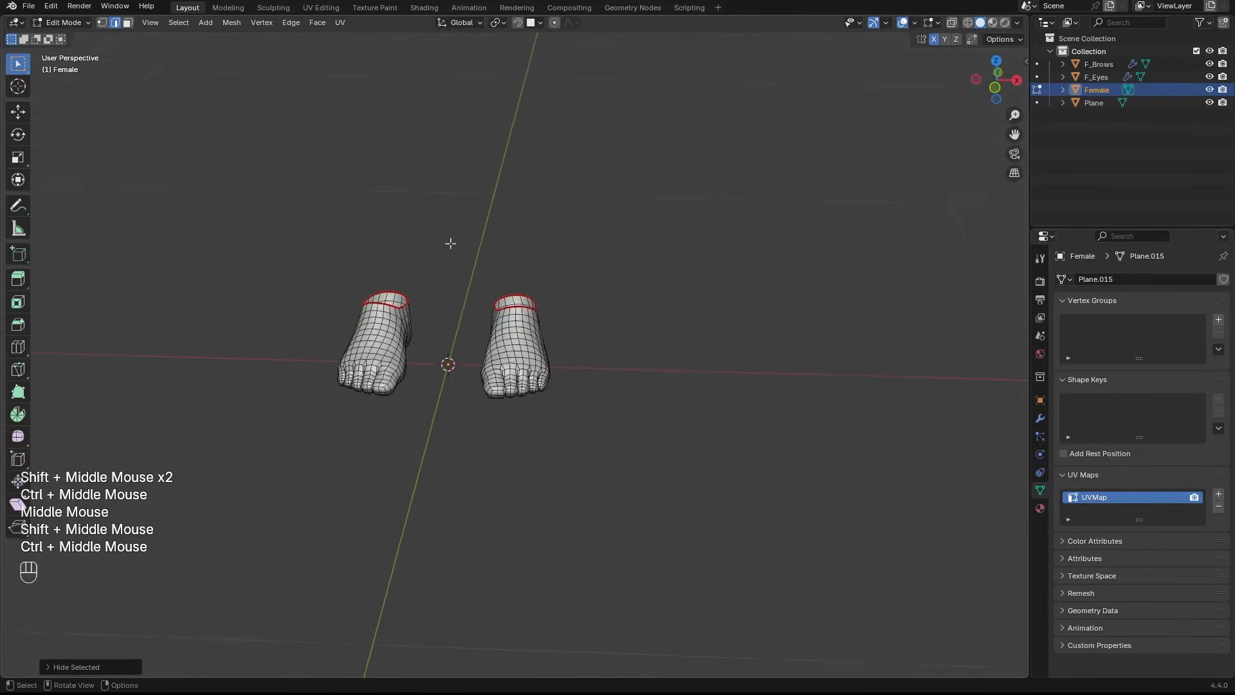
{"action": "left_click_drag", "start_coordinate": [469, 283], "coordinate": [579, 418]}
{"action": "key", "text": "alt+z"}
{"action": "left_click_drag", "start_coordinate": [432, 228], "coordinate": [602, 471]}
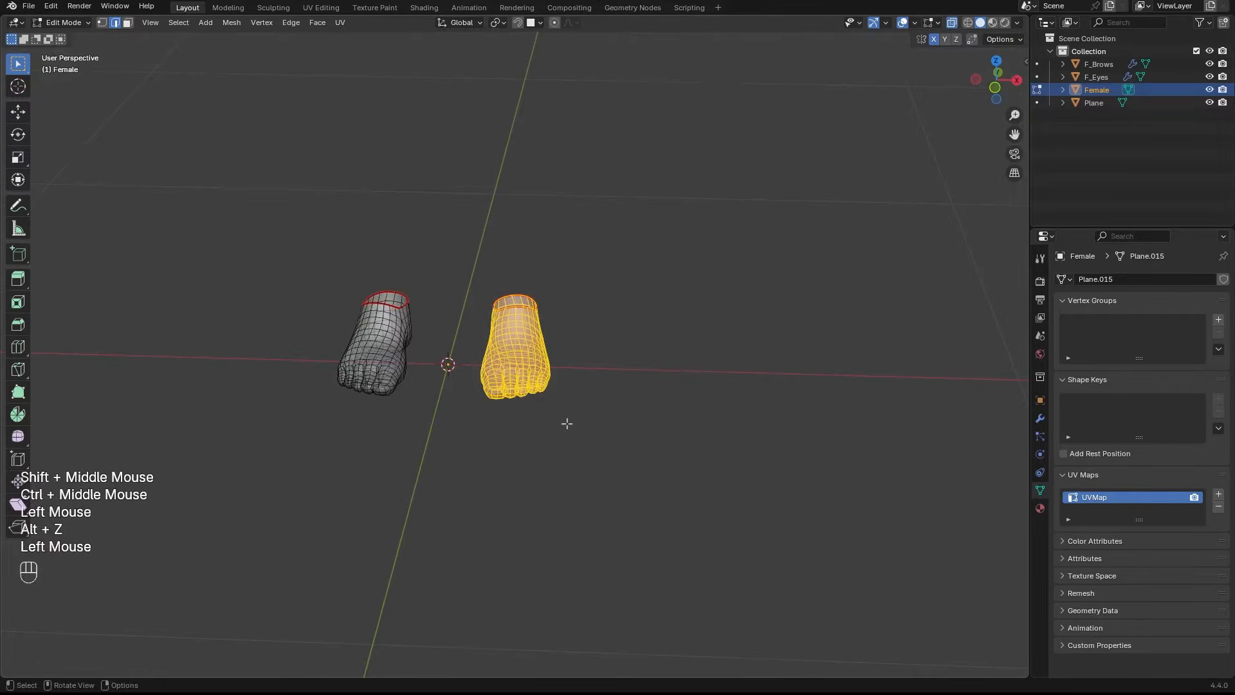
{"action": "key", "text": "KP_Decimal"}
{"action": "key", "text": "alt+z"}
Step: Select the edge loop running around the foot above the sole, from heel to toes, and mark it as a seam
{"action": "middle_click_drag", "start_coordinate": [567, 423], "coordinate": [579, 438]}
{"action": "middle_click_drag", "start_coordinate": [579, 438], "coordinate": [495, 386], "text": "shift"}
{"action": "left_click", "coordinate": [610, 448]}
{"action": "left_click", "coordinate": [601, 411]}
{"action": "left_click_drag", "start_coordinate": [496, 386], "coordinate": [608, 394]}
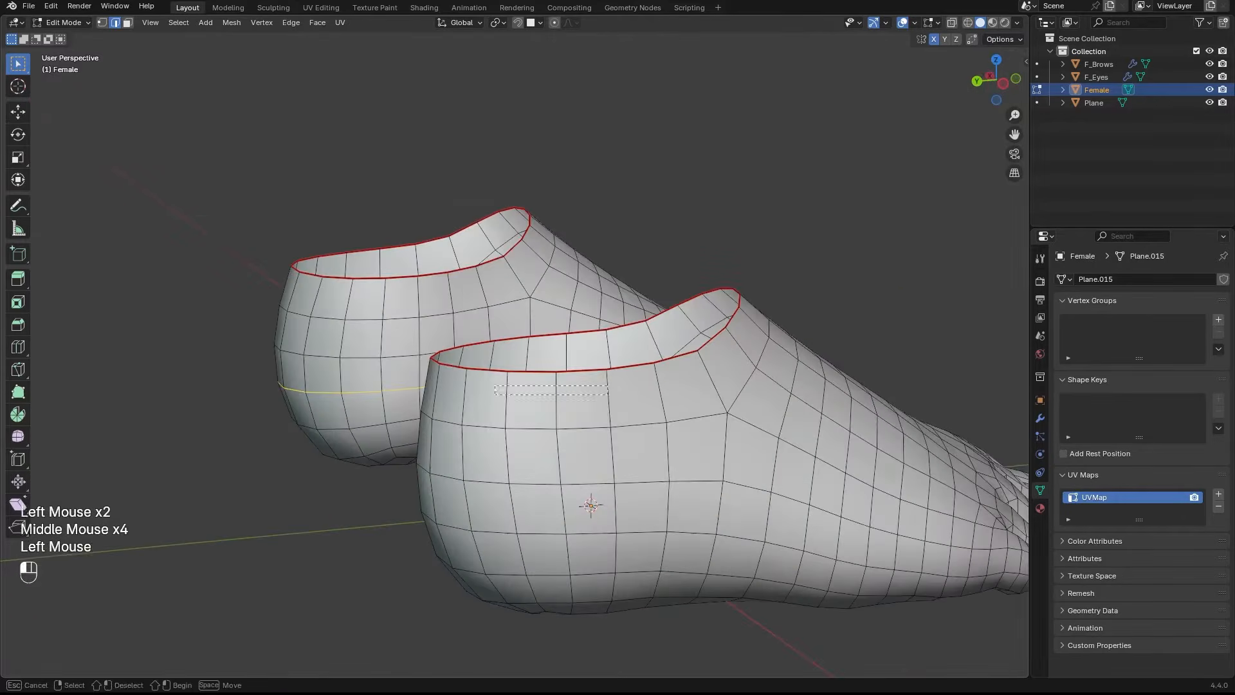
{"action": "middle_click_drag", "start_coordinate": [608, 393], "coordinate": [643, 366]}
{"action": "left_click", "coordinate": [566, 380]}
{"action": "left_click", "coordinate": [566, 380]}
{"action": "key", "text": "ctrl+e"}
{"action": "left_click", "coordinate": [587, 380]}
{"action": "middle_click_drag", "start_coordinate": [643, 366], "coordinate": [678, 365], "text": "shift"}
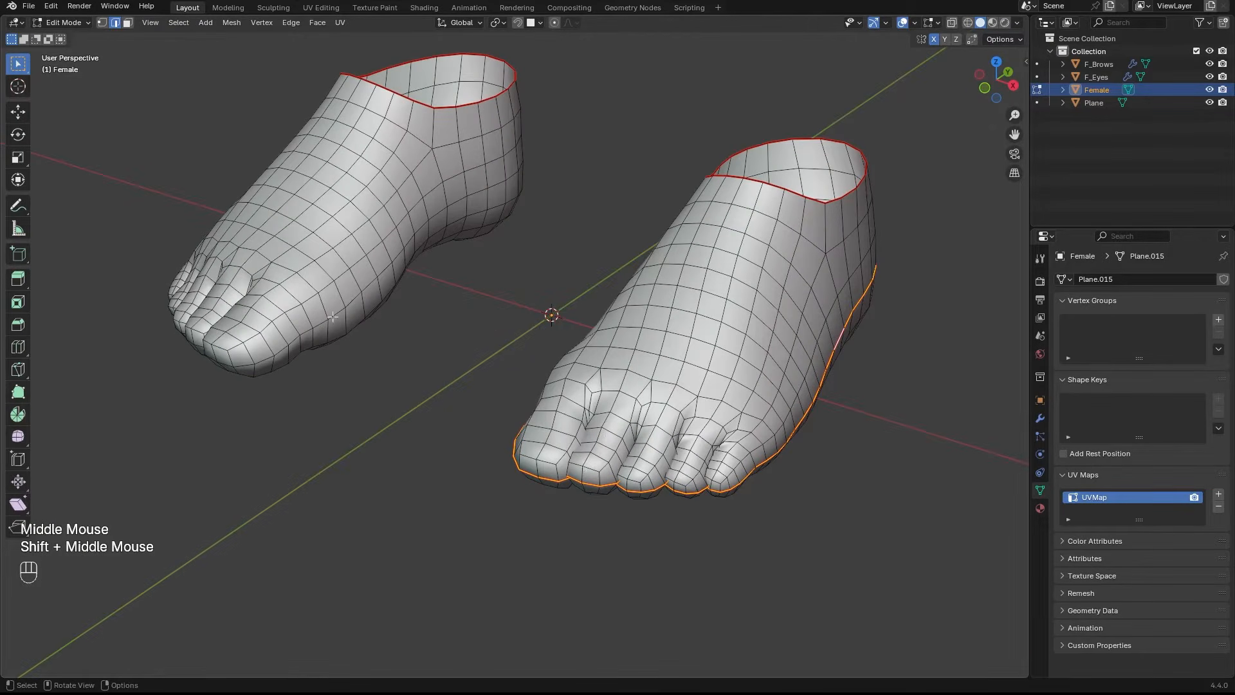
Step: Mirror the sole loop selection to the other foot and mark it as a seam
{"action": "key", "text": "ctrl+shift+m"}
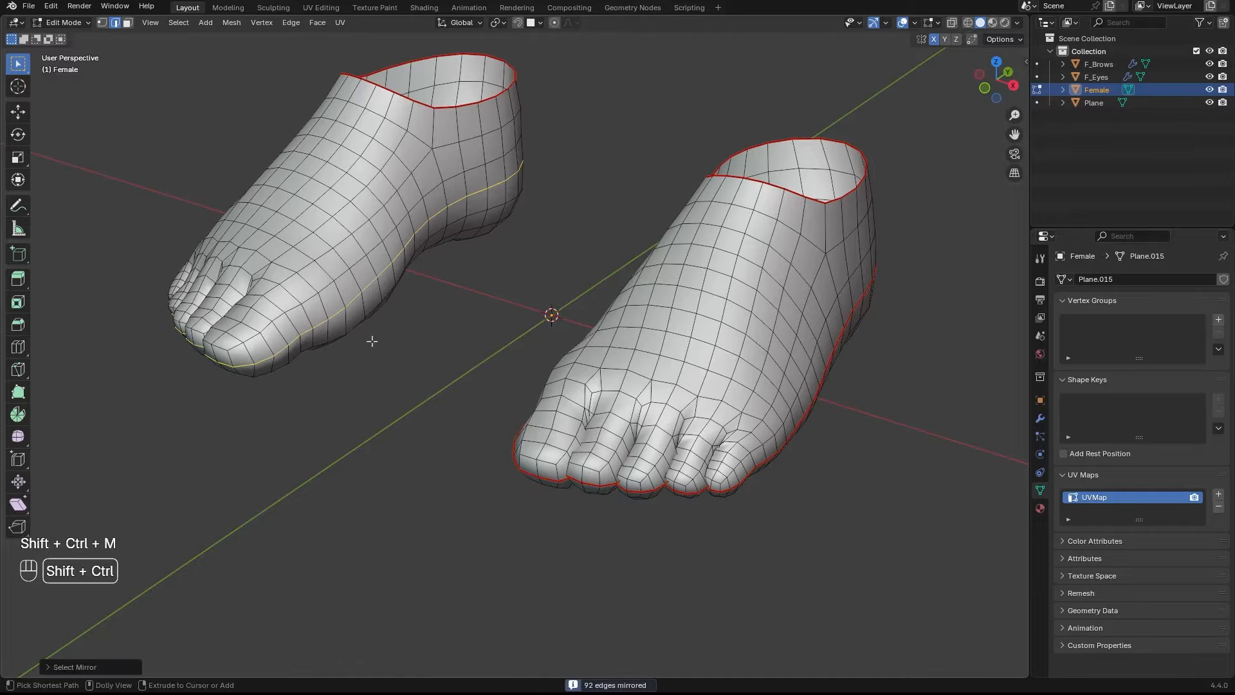
{"action": "middle_click_drag", "start_coordinate": [384, 314], "coordinate": [388, 316]}
{"action": "key", "text": "ctrl+e"}
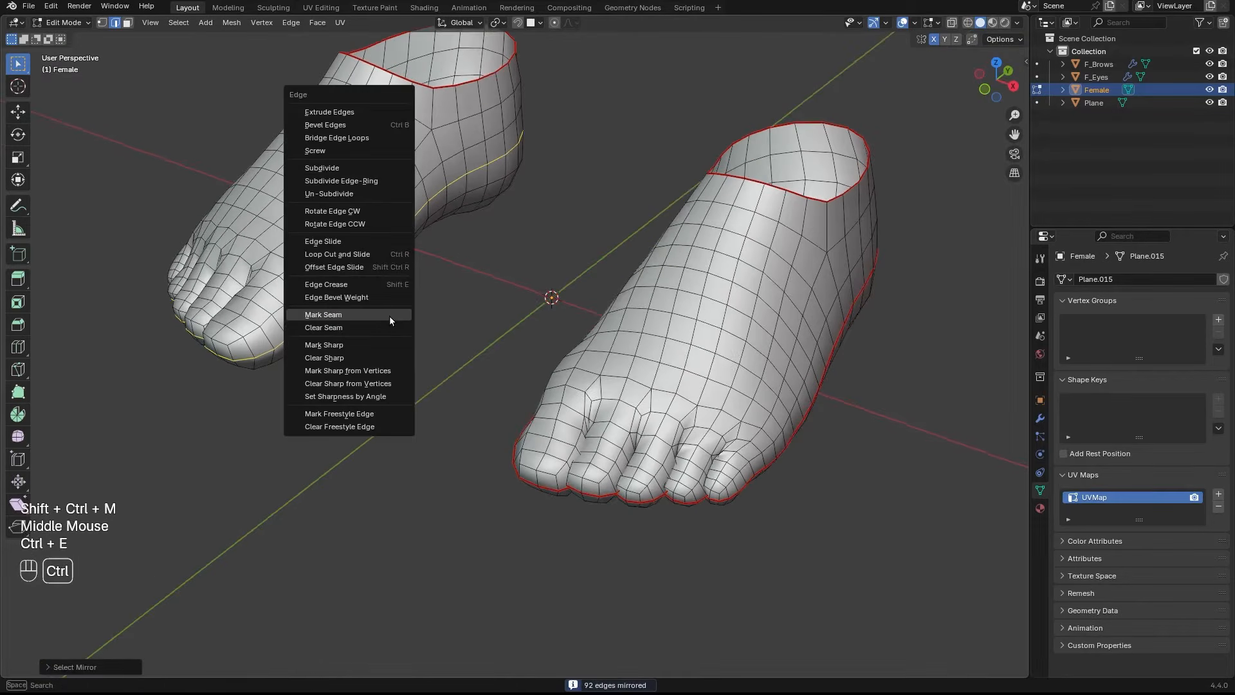
{"action": "left_click", "coordinate": [388, 314]}
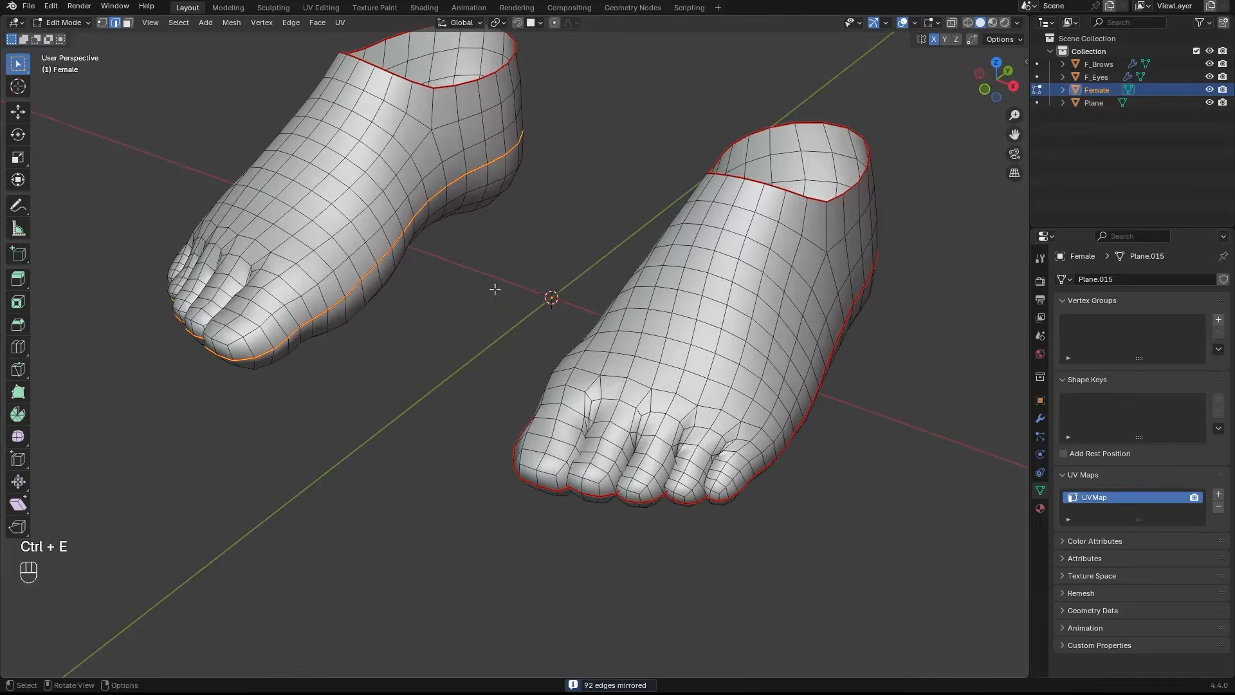
Step: Select the vertical edge path at the back of one heel, from the ankle opening to the sole seam, and mark it as a seam
{"action": "middle_click_drag", "start_coordinate": [387, 314], "coordinate": [450, 309]}
{"action": "middle_click_drag", "start_coordinate": [450, 309], "coordinate": [453, 386]}
{"action": "left_click", "coordinate": [483, 325]}
{"action": "left_click", "coordinate": [466, 423], "text": "ctrl"}
{"action": "middle_click_drag", "start_coordinate": [454, 386], "coordinate": [431, 366], "text": "ctrl"}
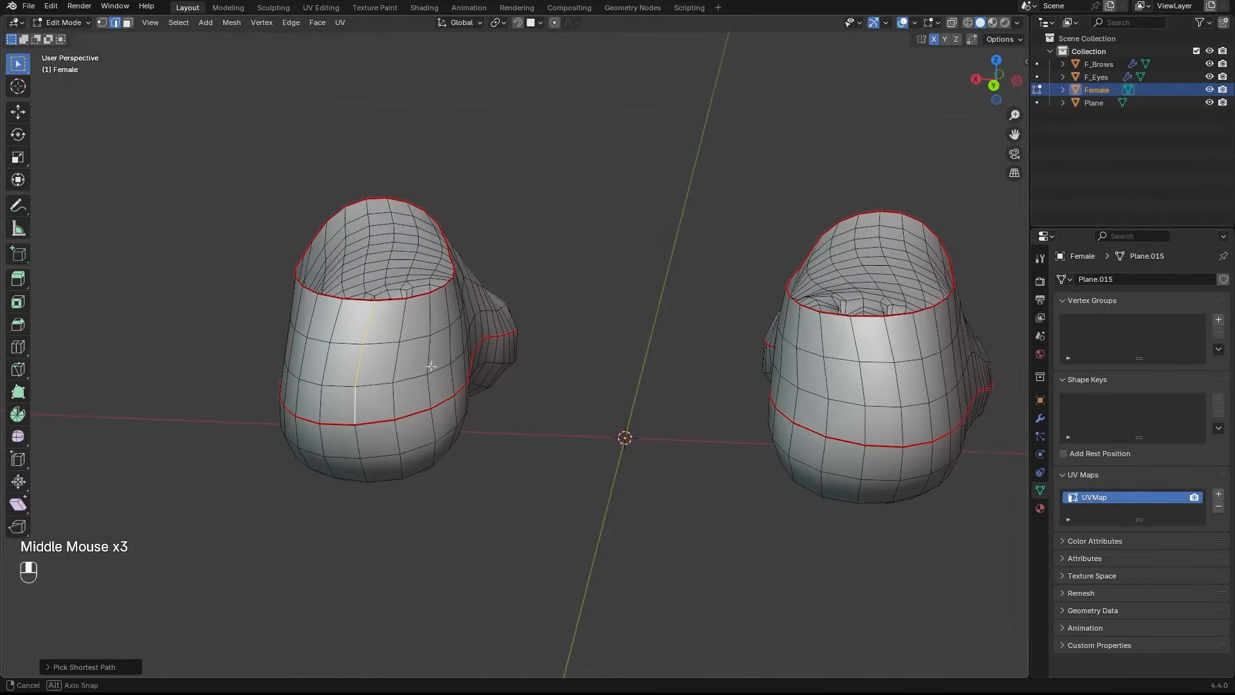
{"action": "key", "text": "ctrl+e"}
{"action": "left_click", "coordinate": [423, 350]}
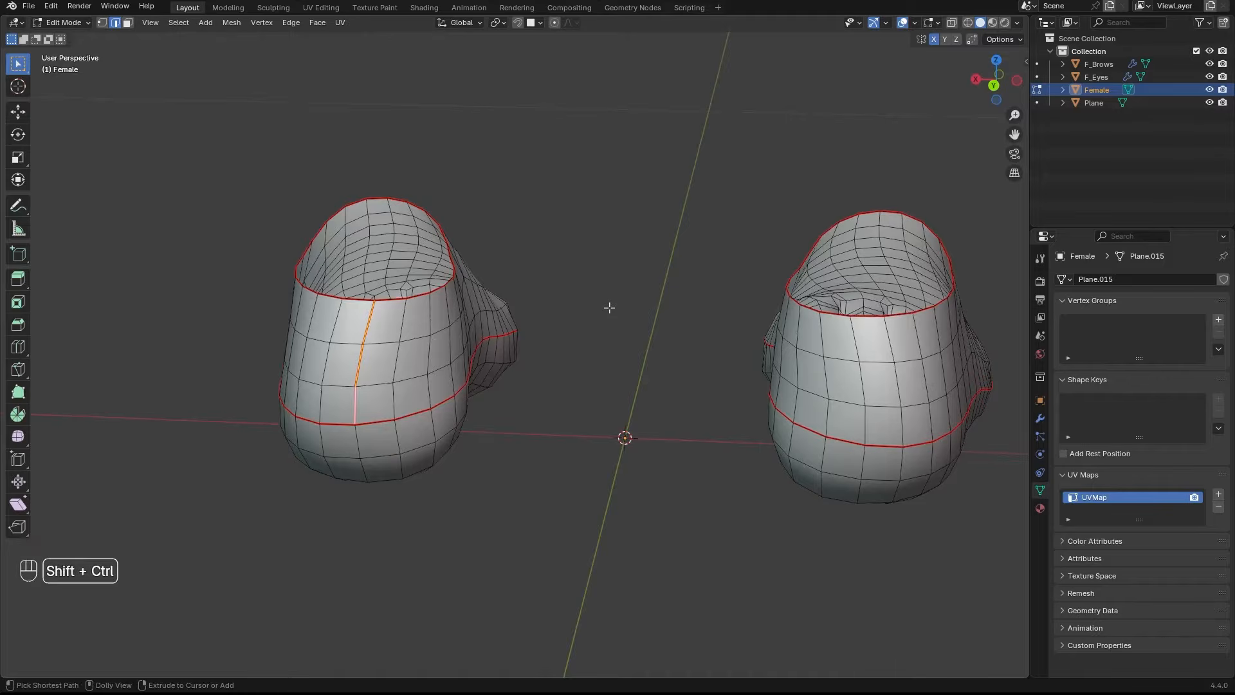
Step: Mark the mirrored heel path on the other foot as a seam and check the foot's islands with linked selection
{"action": "middle_click_drag", "start_coordinate": [611, 304], "coordinate": [427, 257], "text": "shift"}
{"action": "key", "text": "ctrl+e"}
{"action": "left_click", "coordinate": [591, 290]}
{"action": "left_click", "coordinate": [582, 312]}
{"action": "key", "text": "l"}
{"action": "left_click", "coordinate": [585, 296]}
{"action": "key", "text": "l"}
Step: Select both feet with X-ray enabled and hide them
{"action": "key", "text": "alt+z"}
{"action": "left_click_drag", "start_coordinate": [325, 184], "coordinate": [640, 415]}
{"action": "key", "text": "alt+z"}
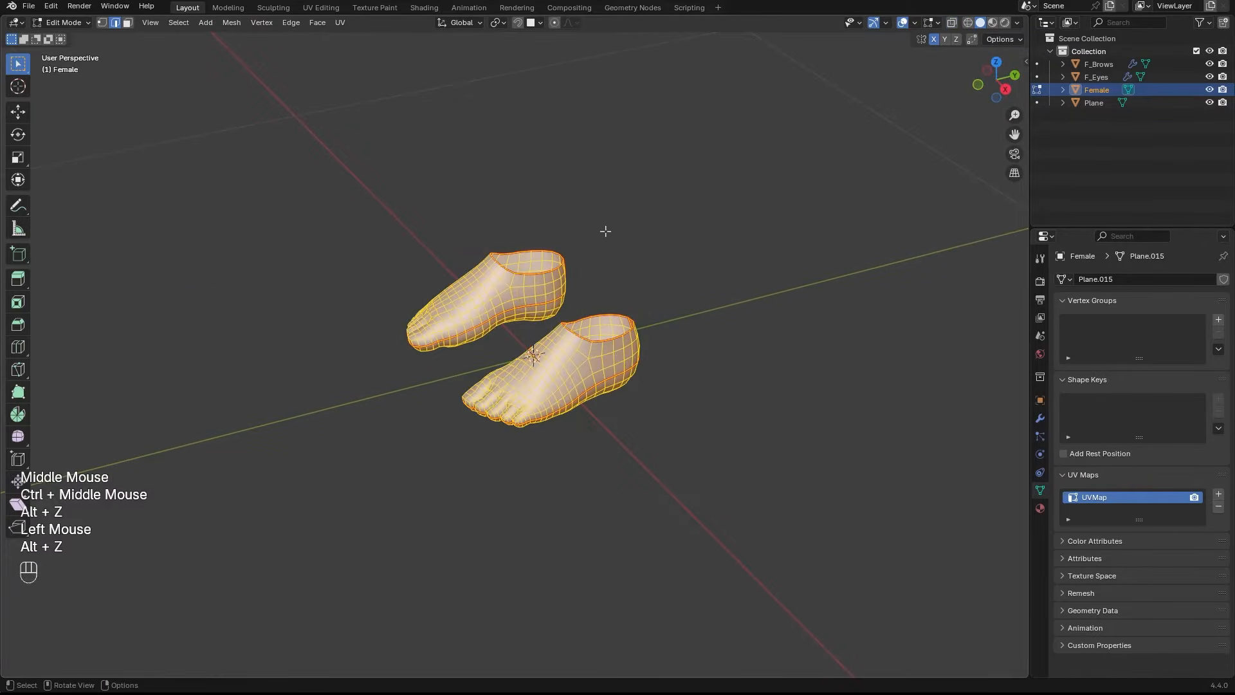
{"action": "key", "text": "h"}
Step: Select the remaining head mesh and frame the view on it
{"action": "middle_click_drag", "start_coordinate": [629, 204], "coordinate": [639, 450], "text": "ctrl"}
{"action": "key", "text": "a"}
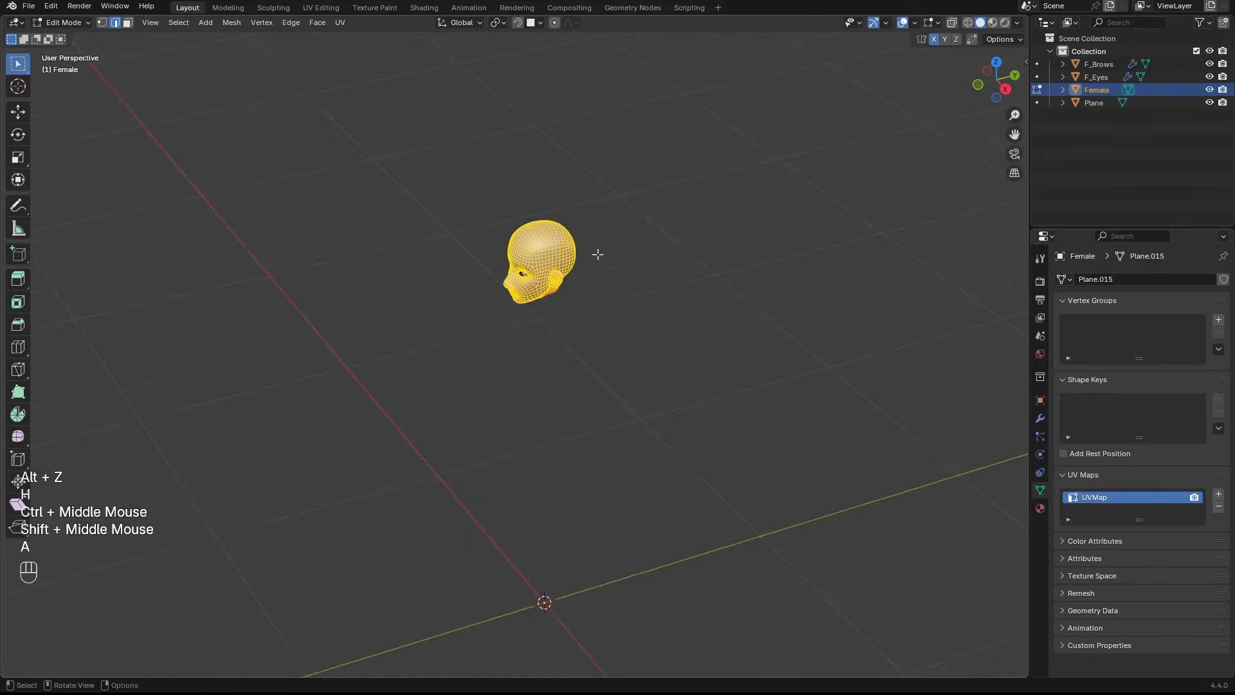
{"action": "key", "text": "KP_Decimal"}
Step: Mark the edge path along the front of one ear as a seam and mirror the selection to the other ear
{"action": "middle_click_drag", "start_coordinate": [609, 374], "coordinate": [656, 335]}
{"action": "middle_click_drag", "start_coordinate": [656, 334], "coordinate": [611, 302], "text": "ctrl"}
{"action": "middle_click", "coordinate": [653, 311], "text": "alt"}
{"action": "middle_click", "coordinate": [620, 318], "text": "alt"}
{"action": "middle_click_drag", "start_coordinate": [611, 302], "coordinate": [631, 328], "text": "ctrl"}
{"action": "left_click", "coordinate": [623, 262], "text": "alt"}
{"action": "key", "text": "ctrl+e"}
{"action": "left_click", "coordinate": [631, 257]}
{"action": "key", "text": "shift+ctrl+m"}
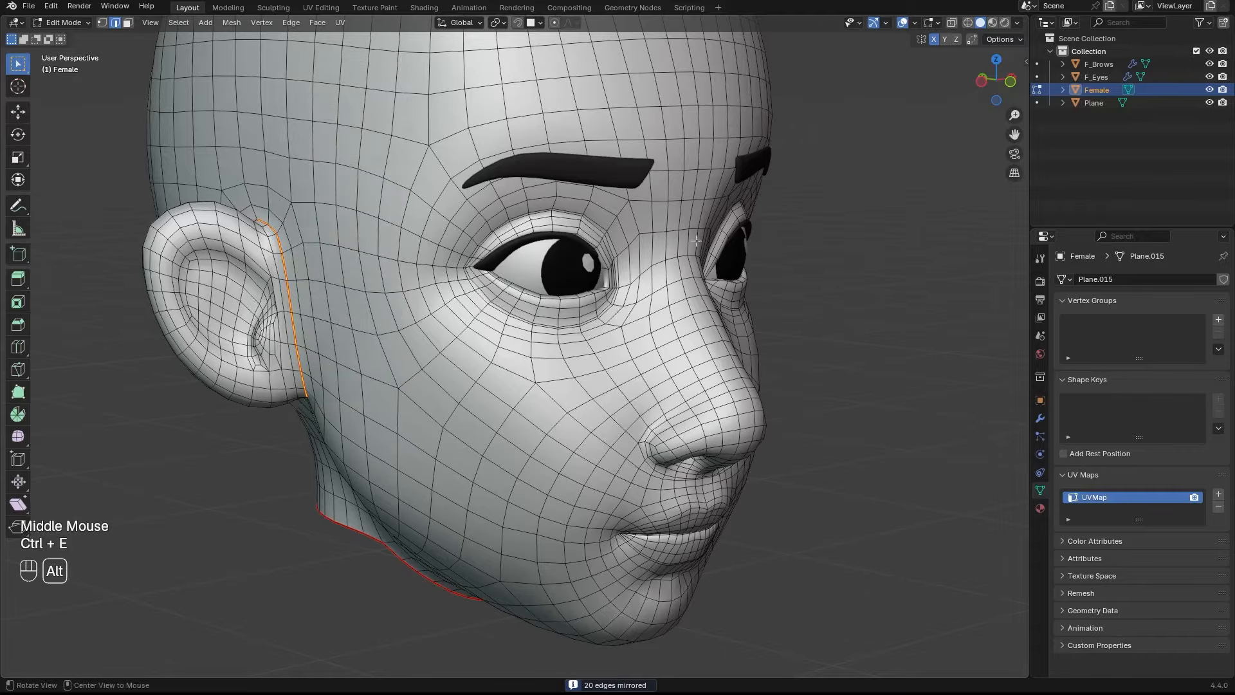
Step: Select the edge path over the top and behind the ear to close its outline, and mark it as a seam
{"action": "middle_click_drag", "start_coordinate": [696, 240], "coordinate": [514, 277]}
{"action": "middle_click_drag", "start_coordinate": [514, 277], "coordinate": [470, 348], "text": "ctrl"}
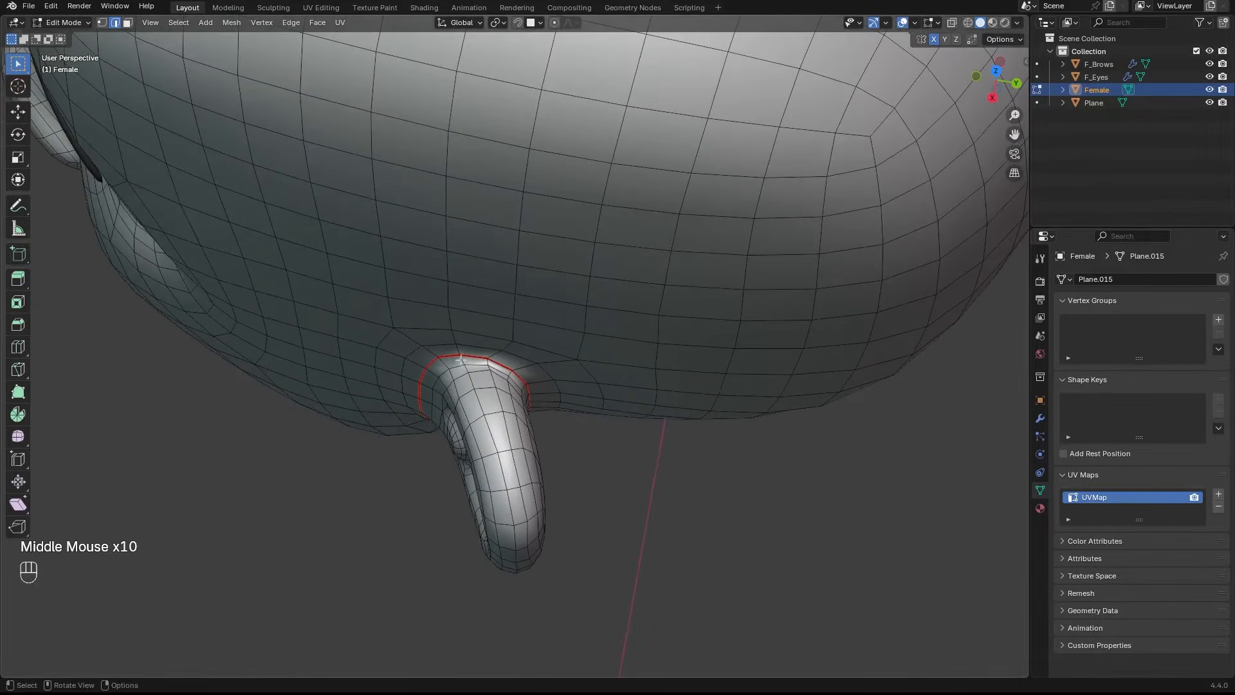
{"action": "middle_click_drag", "start_coordinate": [488, 270], "coordinate": [578, 321]}
{"action": "left_click", "coordinate": [488, 299], "text": "ctrl"}
{"action": "left_click", "coordinate": [499, 218], "text": "ctrl"}
{"action": "key", "text": "ctrl+e"}
{"action": "left_click", "coordinate": [550, 261]}
Step: Mirror the ear path to the opposite ear, mark it as a seam and clear the selection
{"action": "key", "text": "shift+ctrl+m"}
{"action": "key", "text": "ctrl+e"}
{"action": "left_click", "coordinate": [435, 325]}
{"action": "key", "text": "a"}
{"action": "key", "text": "a"}
{"action": "middle_click", "coordinate": [584, 320], "text": "alt"}
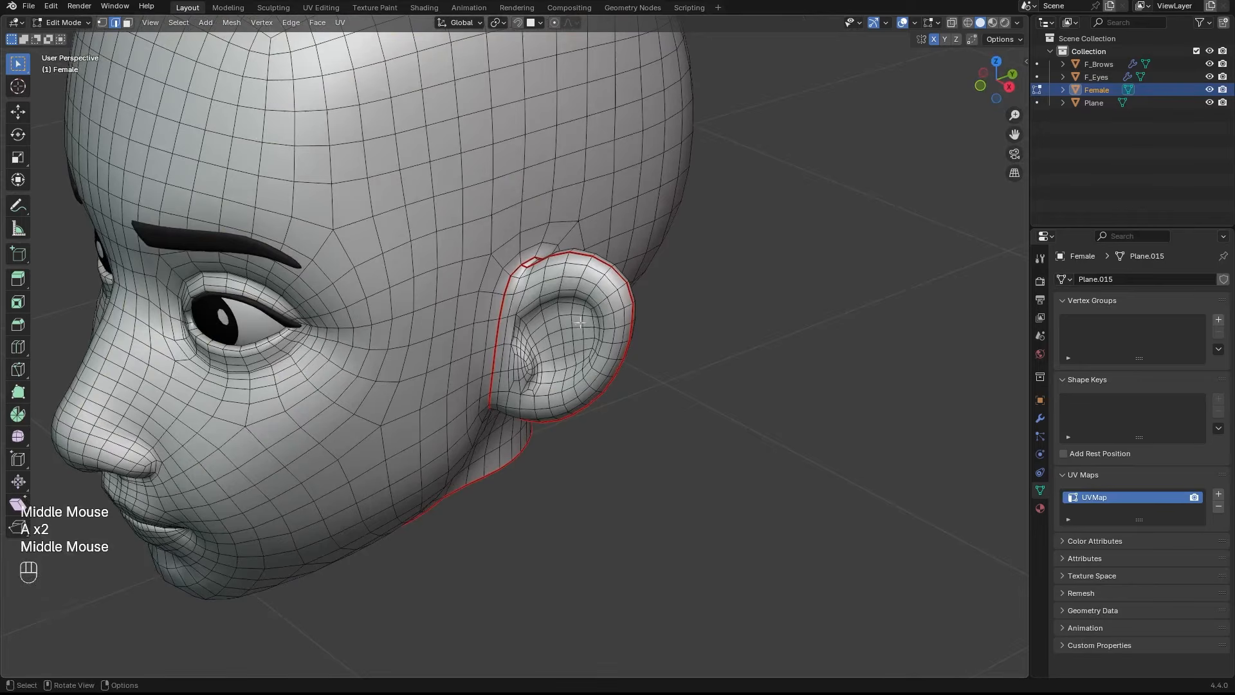
Step: Select the linked faces of both ears within their seams and hide them
{"action": "key", "text": "l"}
{"action": "middle_click", "coordinate": [581, 325], "text": "alt"}
{"action": "middle_click_drag", "start_coordinate": [580, 325], "coordinate": [357, 322]}
{"action": "middle_click", "coordinate": [398, 322], "text": "alt"}
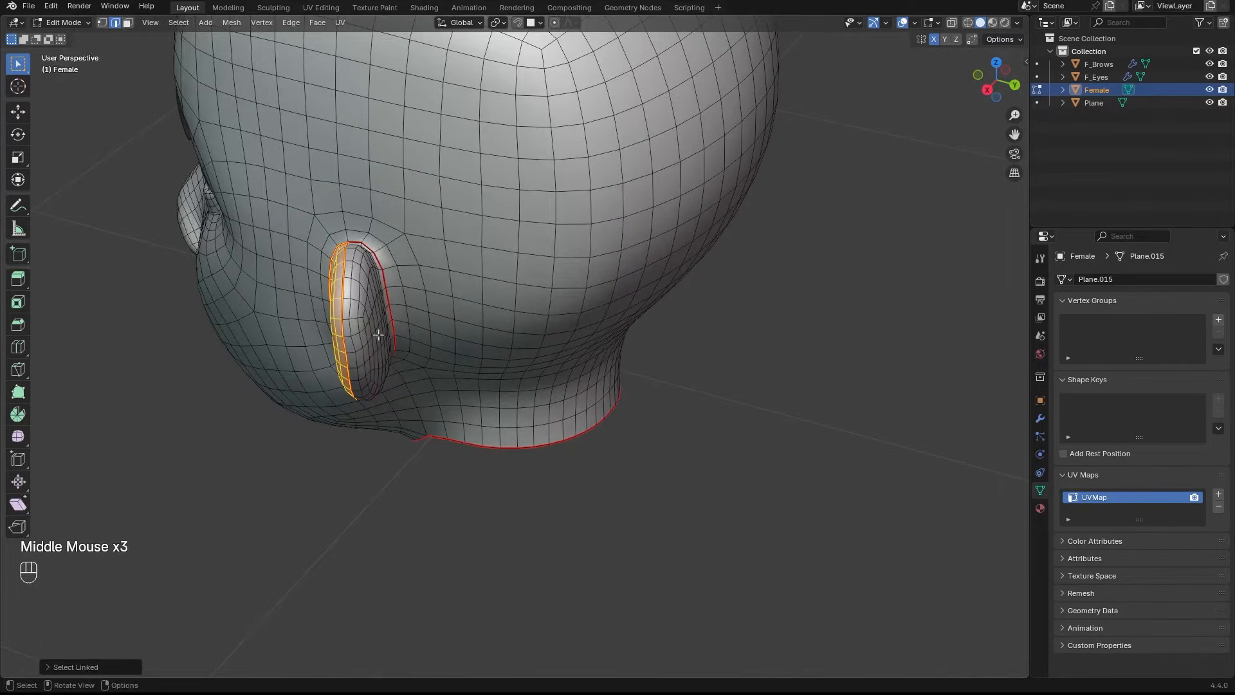
{"action": "key", "text": "l"}
{"action": "middle_click_drag", "start_coordinate": [378, 338], "coordinate": [543, 330]}
{"action": "middle_click_drag", "start_coordinate": [444, 326], "coordinate": [536, 324]}
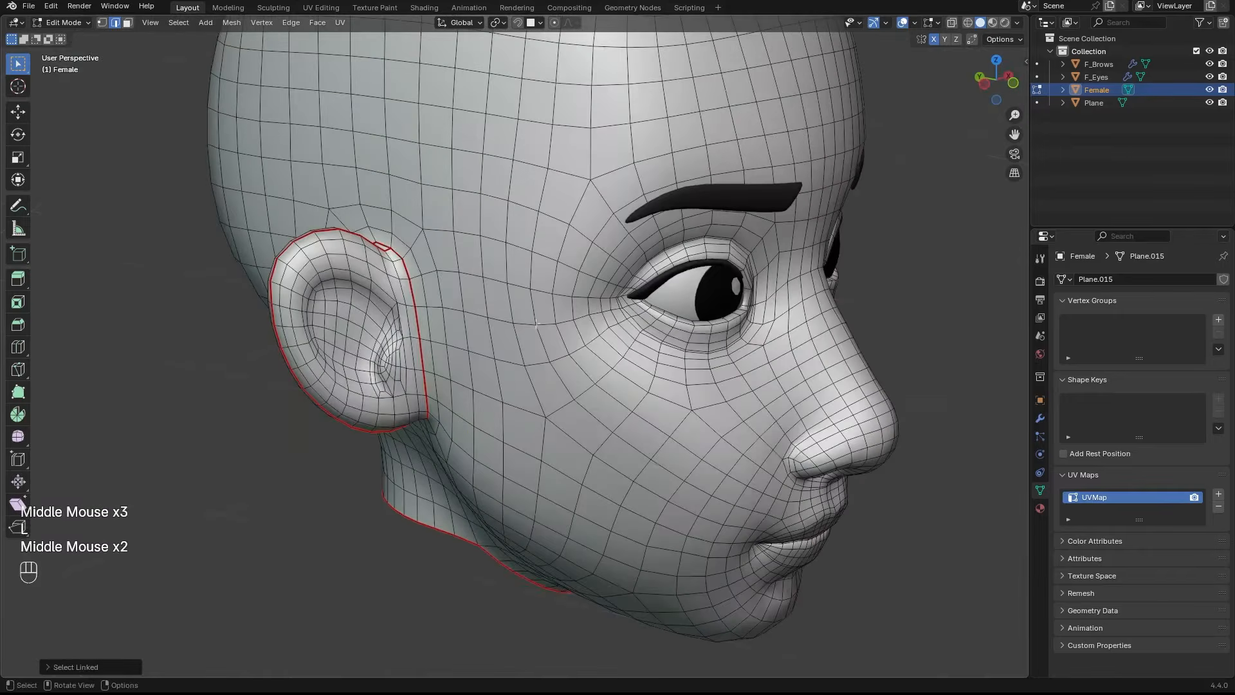
{"action": "key", "text": "l"}
{"action": "middle_click_drag", "start_coordinate": [280, 276], "coordinate": [512, 342]}
{"action": "left_click", "coordinate": [312, 319]}
{"action": "key", "text": "h"}
Step: Select the centre-line edges from the neck up the back of the head to the forehead, branching sideways at the hairline
{"action": "key", "text": "2"}
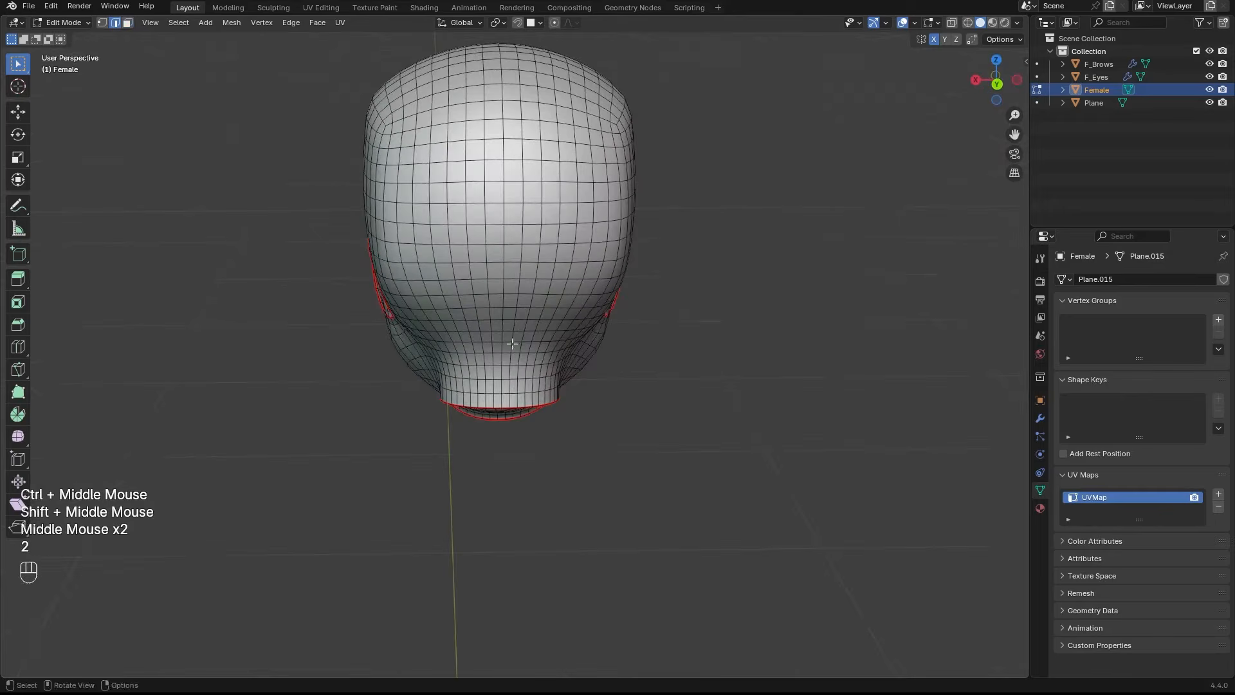
{"action": "middle_click_drag", "start_coordinate": [511, 409], "coordinate": [503, 399], "text": "ctrl"}
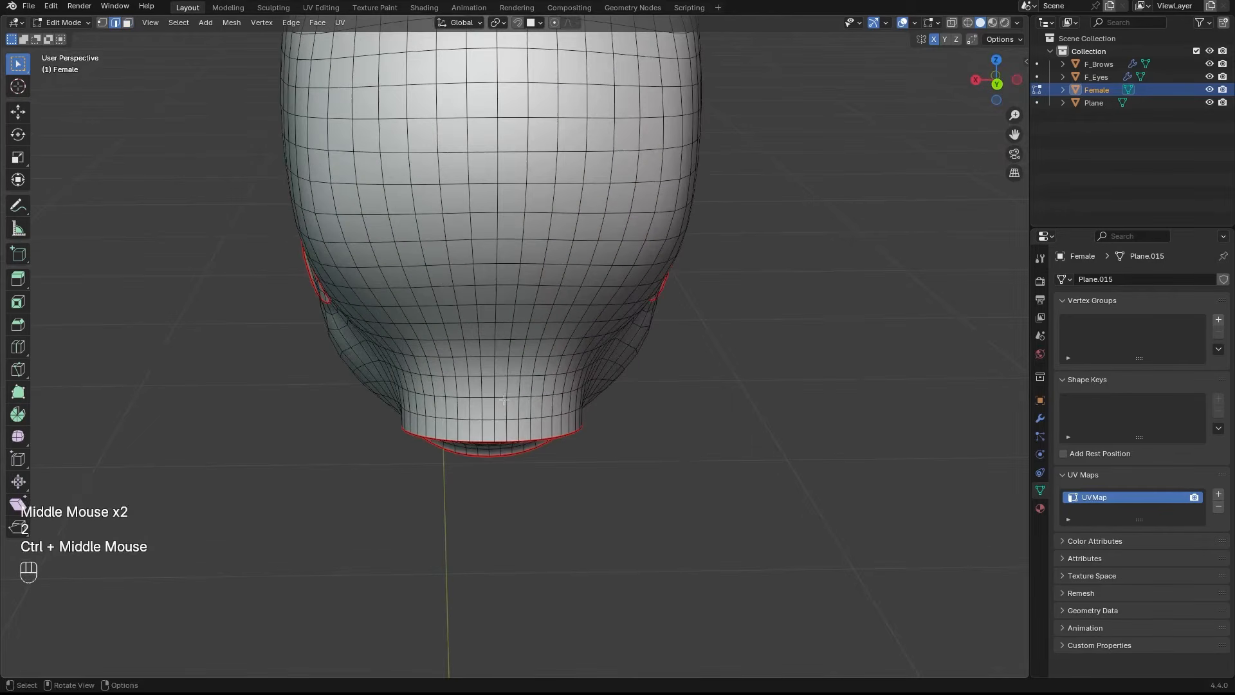
{"action": "middle_click_drag", "start_coordinate": [507, 279], "coordinate": [514, 383], "text": "shift"}
{"action": "left_click", "coordinate": [504, 270], "text": "ctrl"}
{"action": "middle_click_drag", "start_coordinate": [504, 270], "coordinate": [506, 302], "text": "ctrl"}
{"action": "middle_click_drag", "start_coordinate": [502, 147], "coordinate": [535, 308], "text": "shift"}
{"action": "key", "text": "ctrl+z"}
{"action": "left_click", "coordinate": [520, 277], "text": "ctrl"}
{"action": "middle_click_drag", "start_coordinate": [482, 191], "coordinate": [561, 283]}
{"action": "left_click", "coordinate": [492, 211], "text": "ctrl"}
{"action": "middle_click_drag", "start_coordinate": [561, 283], "coordinate": [540, 277], "text": "shift"}
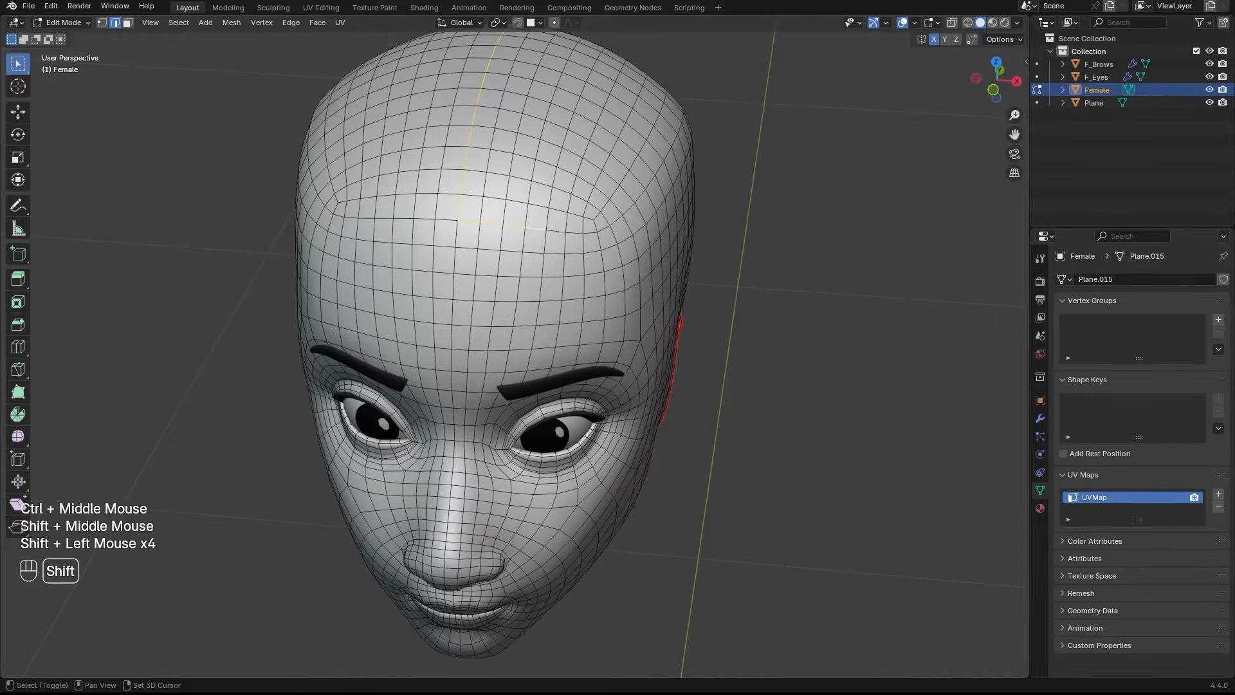
Step: Extend the forehead crossbar to the opposite side and mark the whole T-shaped edge path as a seam
{"action": "middle_click_drag", "start_coordinate": [554, 232], "coordinate": [468, 229]}
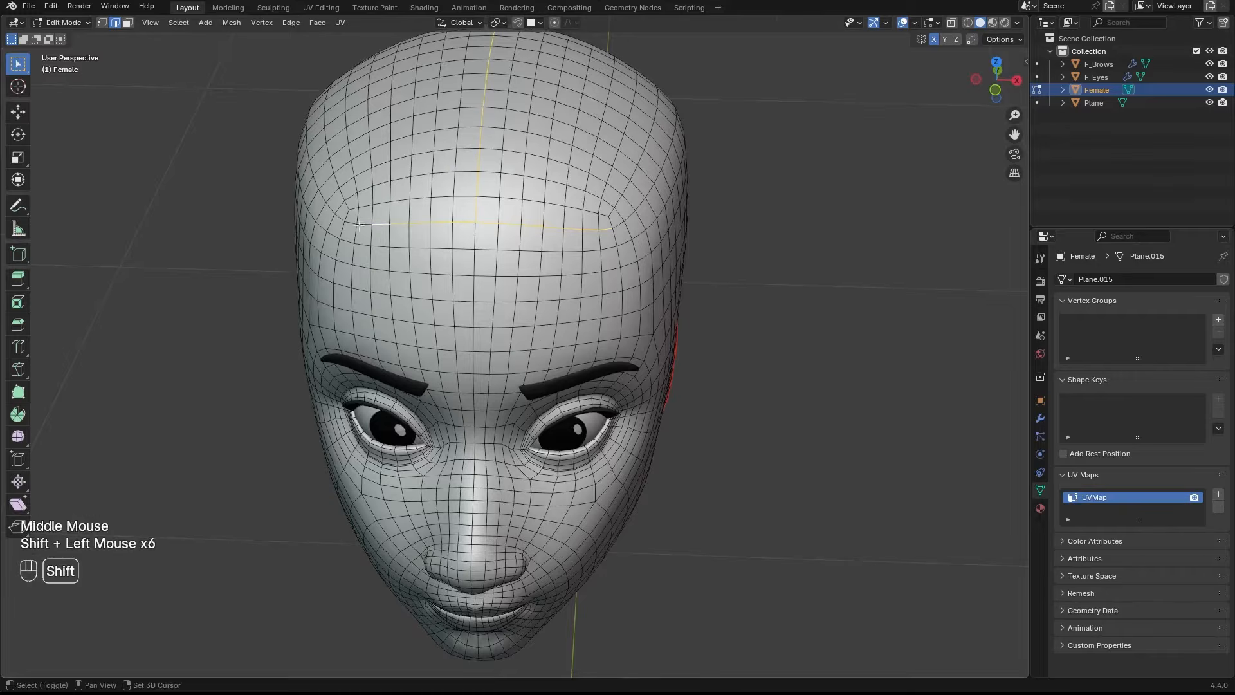
{"action": "middle_click_drag", "start_coordinate": [528, 229], "coordinate": [488, 227]}
{"action": "key", "text": "ctrl+e"}
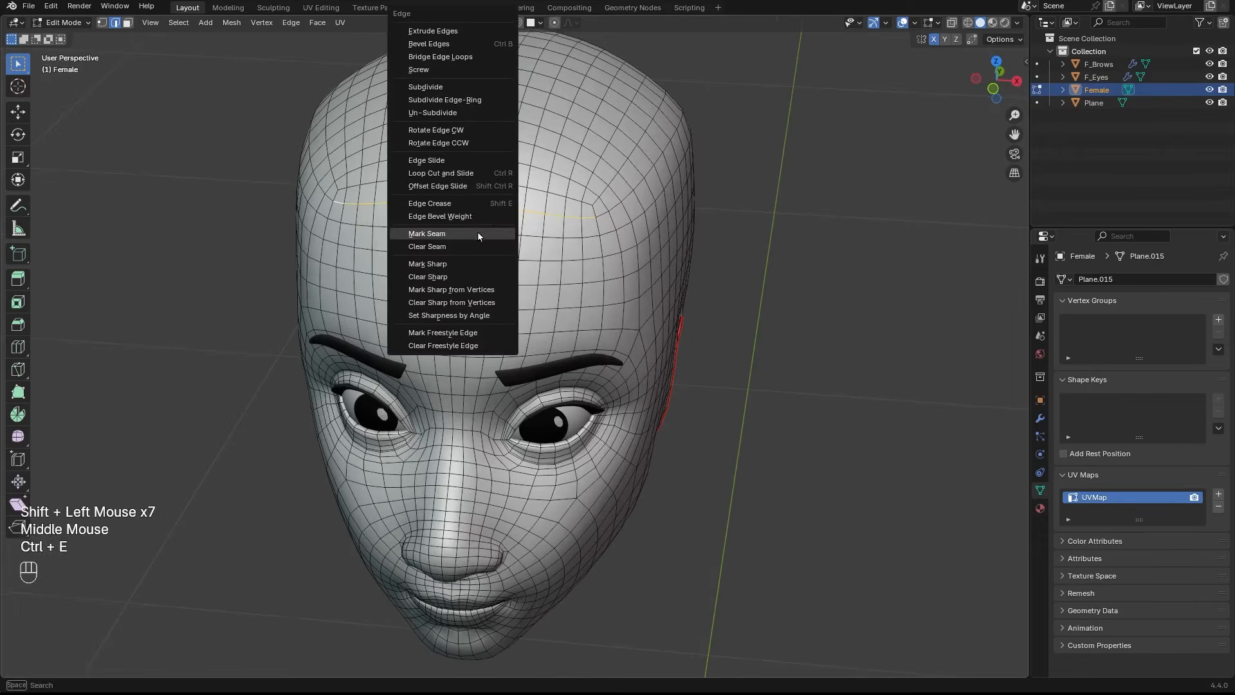
{"action": "left_click", "coordinate": [450, 233]}
{"action": "middle_click_drag", "start_coordinate": [542, 161], "coordinate": [565, 216], "text": "shift"}
{"action": "middle_click_drag", "start_coordinate": [565, 215], "coordinate": [556, 224], "text": "shift"}
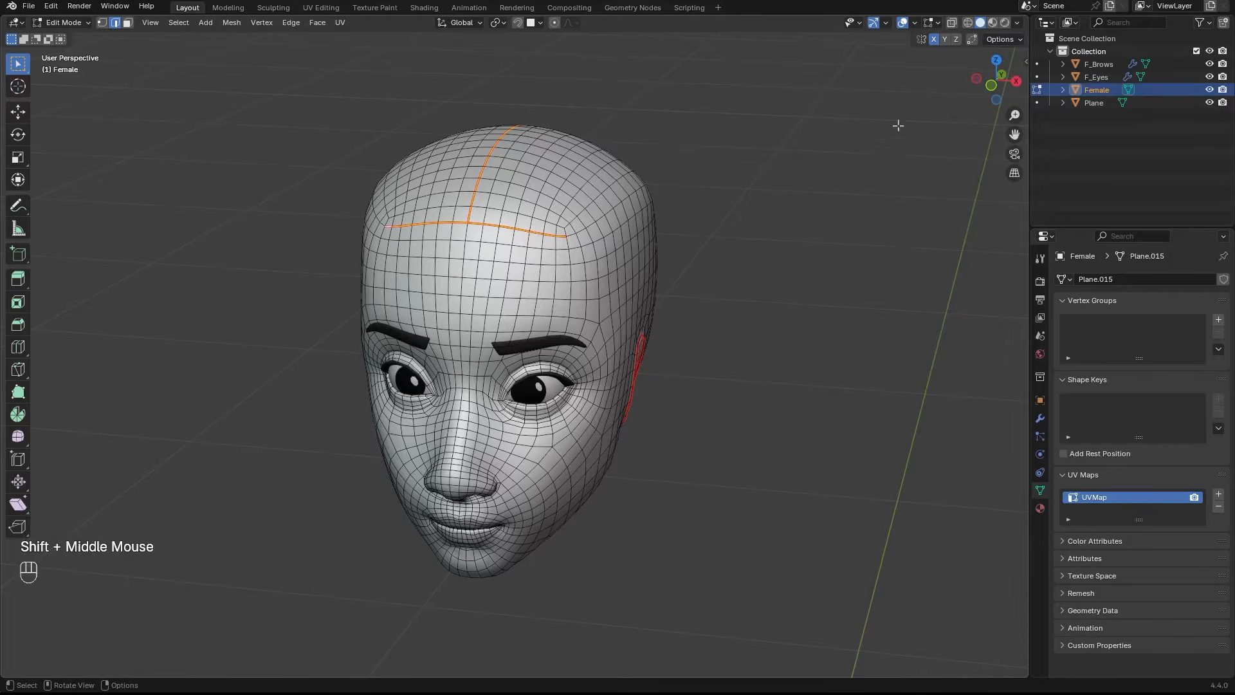
{"action": "middle_click_drag", "start_coordinate": [537, 308], "coordinate": [492, 247], "text": "shift"}
{"action": "mouse_move", "coordinate": [476, 244]}
{"action": "middle_mouse_down"}
{"action": "mouse_move", "coordinate": [487, 245]}
{"action": "mouse_move", "coordinate": [459, 244]}
{"action": "middle_mouse_up"}
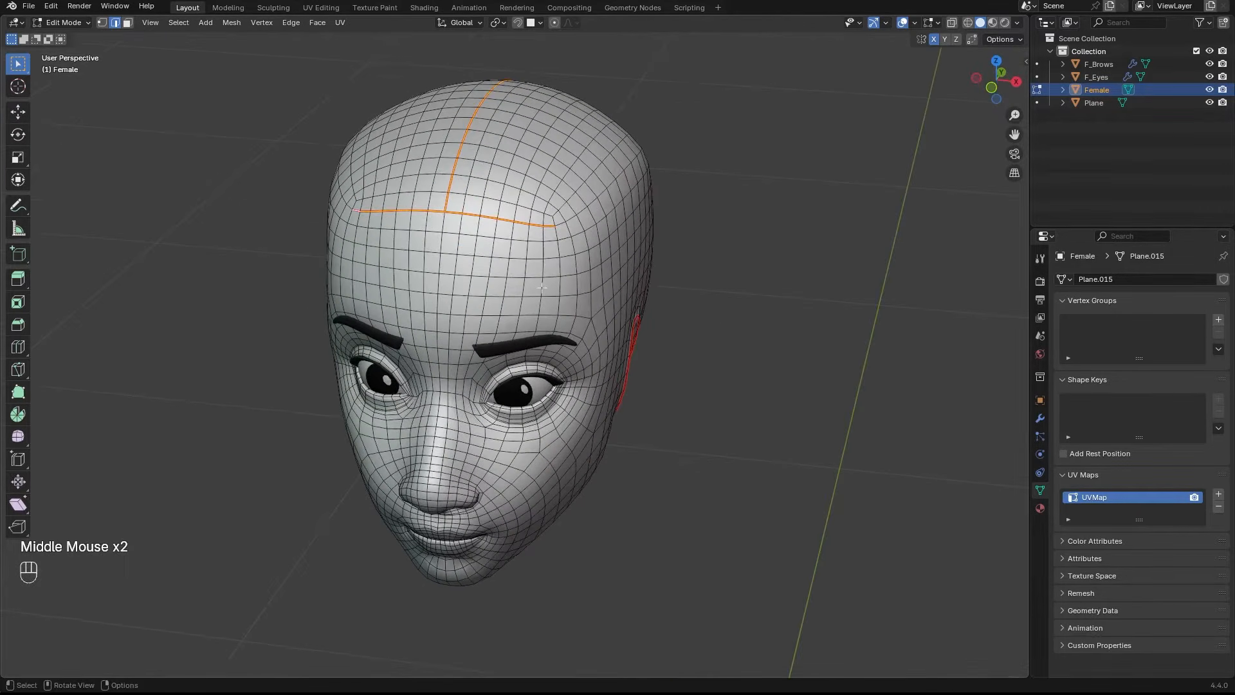
Step: Select the inner eyelid edge loop of one eye through X-ray display and mark it as a seam
{"action": "mouse_move", "coordinate": [573, 299]}
{"action": "middle_mouse_down"}
{"action": "mouse_move", "coordinate": [557, 326]}
{"action": "mouse_move", "coordinate": [555, 283]}
{"action": "middle_mouse_up"}
{"action": "middle_click_drag", "start_coordinate": [554, 283], "coordinate": [477, 285], "text": "ctrl"}
{"action": "key", "text": "alt+z"}
{"action": "middle_click_drag", "start_coordinate": [477, 285], "coordinate": [454, 301], "text": "shift"}
{"action": "double_click", "coordinate": [433, 291]}
{"action": "left_click", "coordinate": [428, 292]}
{"action": "key", "text": "ctrl+e"}
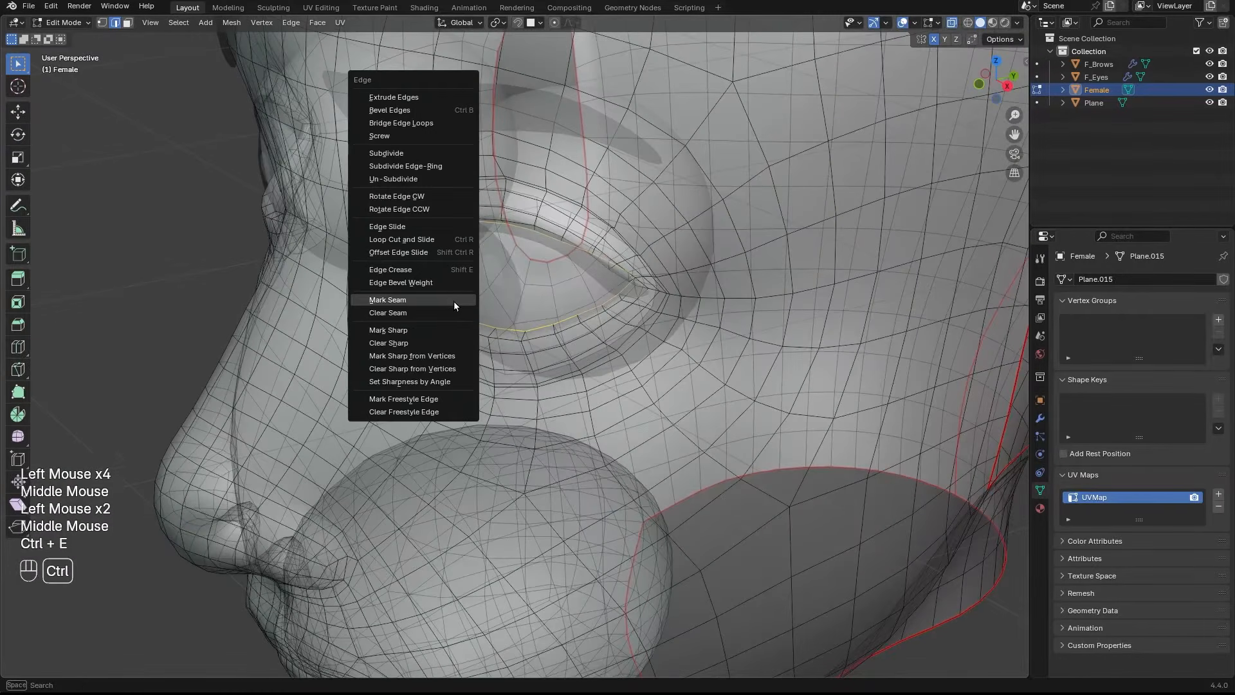
{"action": "left_click", "coordinate": [449, 299]}
Step: Mark the matching inner eyelid loop on the other eye as a seam
{"action": "key", "text": "alt+z"}
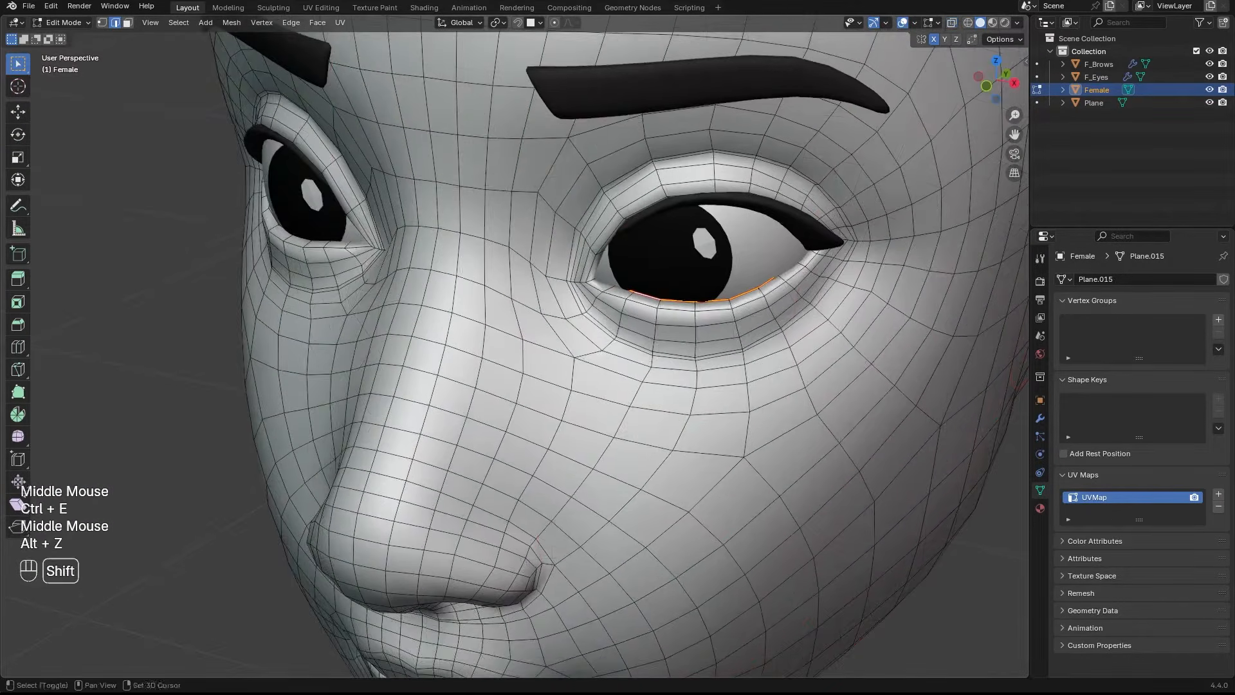
{"action": "middle_click_drag", "start_coordinate": [443, 295], "coordinate": [441, 270], "text": "shift"}
{"action": "key", "text": "ctrl+e"}
{"action": "left_click", "coordinate": [441, 299]}
Step: Select the edge loop just inside the lips in X-ray display and mark it as a seam
{"action": "middle_click_drag", "start_coordinate": [441, 270], "coordinate": [463, 295], "text": "shift"}
{"action": "key", "text": "alt+z"}
{"action": "mouse_move", "coordinate": [463, 296]}
{"action": "middle_mouse_down", "text": "ctrl"}
{"action": "mouse_move", "coordinate": [450, 276]}
{"action": "mouse_move", "coordinate": [447, 291]}
{"action": "middle_mouse_up", "text": "ctrl"}
{"action": "middle_click_drag", "start_coordinate": [447, 292], "coordinate": [505, 335], "text": "ctrl"}
{"action": "left_click", "coordinate": [476, 299], "text": "ctrl"}
{"action": "double_click", "coordinate": [515, 337]}
{"action": "middle_click_drag", "start_coordinate": [504, 335], "coordinate": [501, 333]}
{"action": "key", "text": "alt+z"}
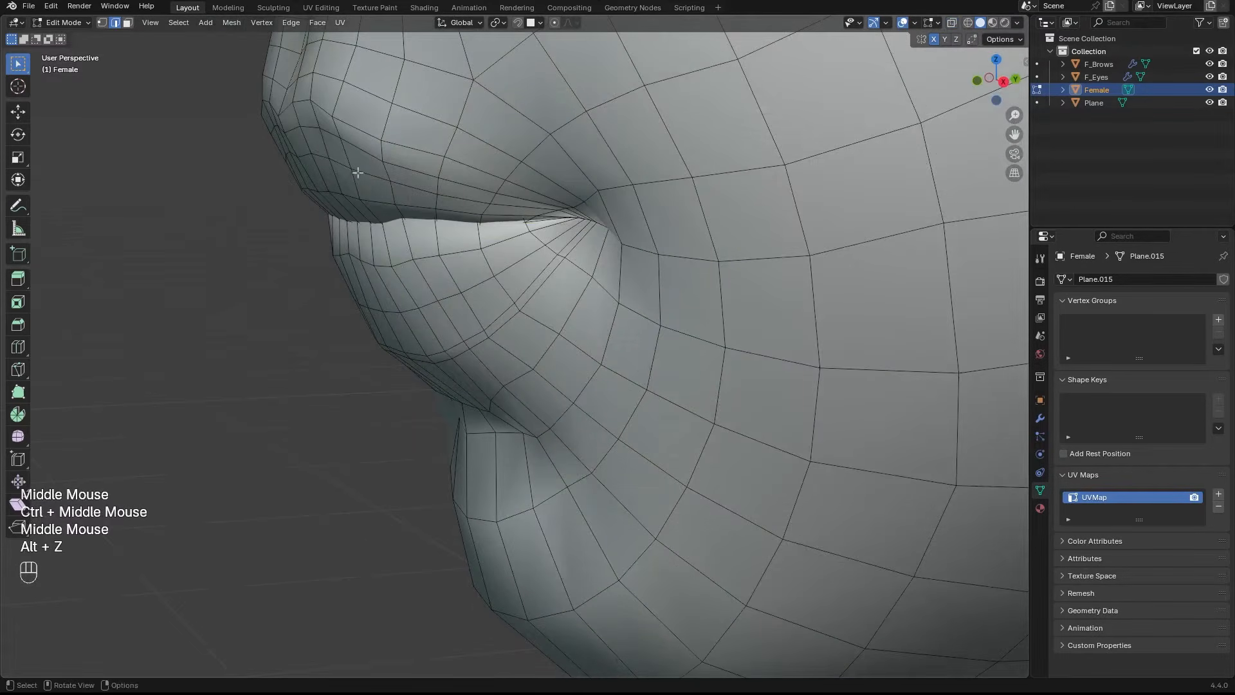
{"action": "key", "text": "alt+z"}
{"action": "mouse_move", "coordinate": [410, 231]}
{"action": "middle_mouse_down"}
{"action": "mouse_move", "coordinate": [445, 322]}
{"action": "mouse_move", "coordinate": [472, 323]}
{"action": "mouse_move", "coordinate": [463, 324]}
{"action": "middle_mouse_up"}
{"action": "key", "text": "ctrl+e"}
{"action": "left_click", "coordinate": [445, 322]}
Step: Select a horizontal edge path around the back of the mouth cavity towards the corners of the mouth
{"action": "key", "text": "alt+z"}
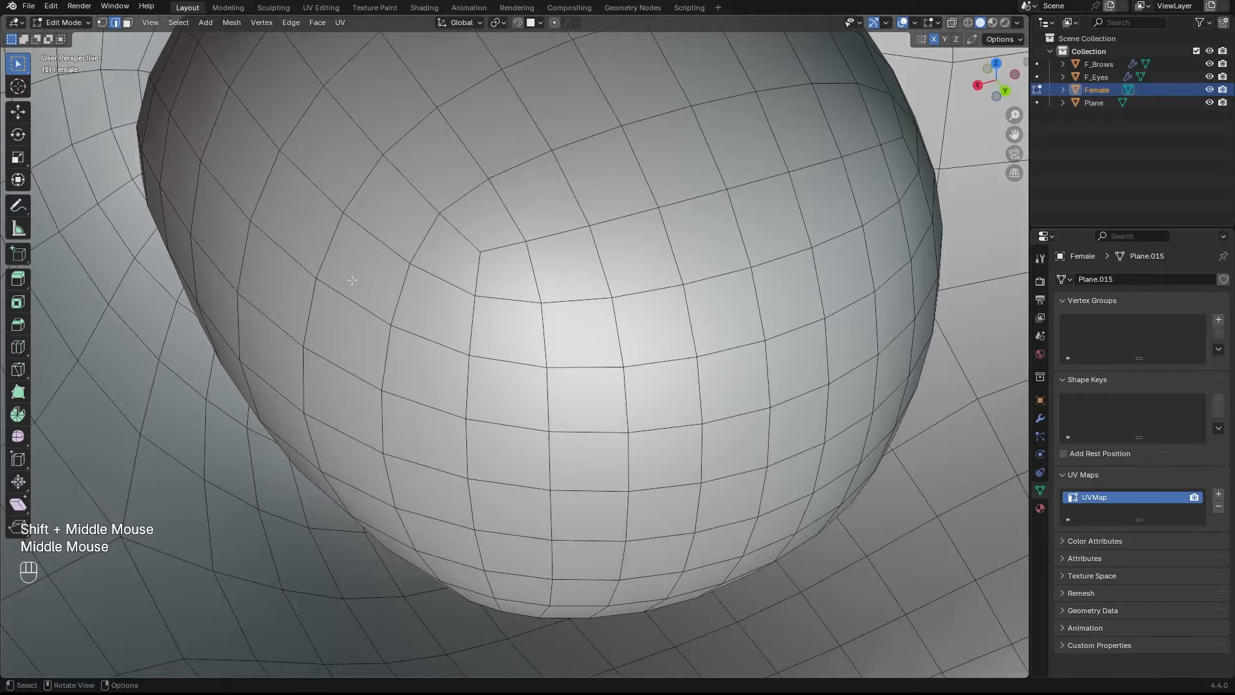
{"action": "middle_click", "coordinate": [430, 476], "text": "alt"}
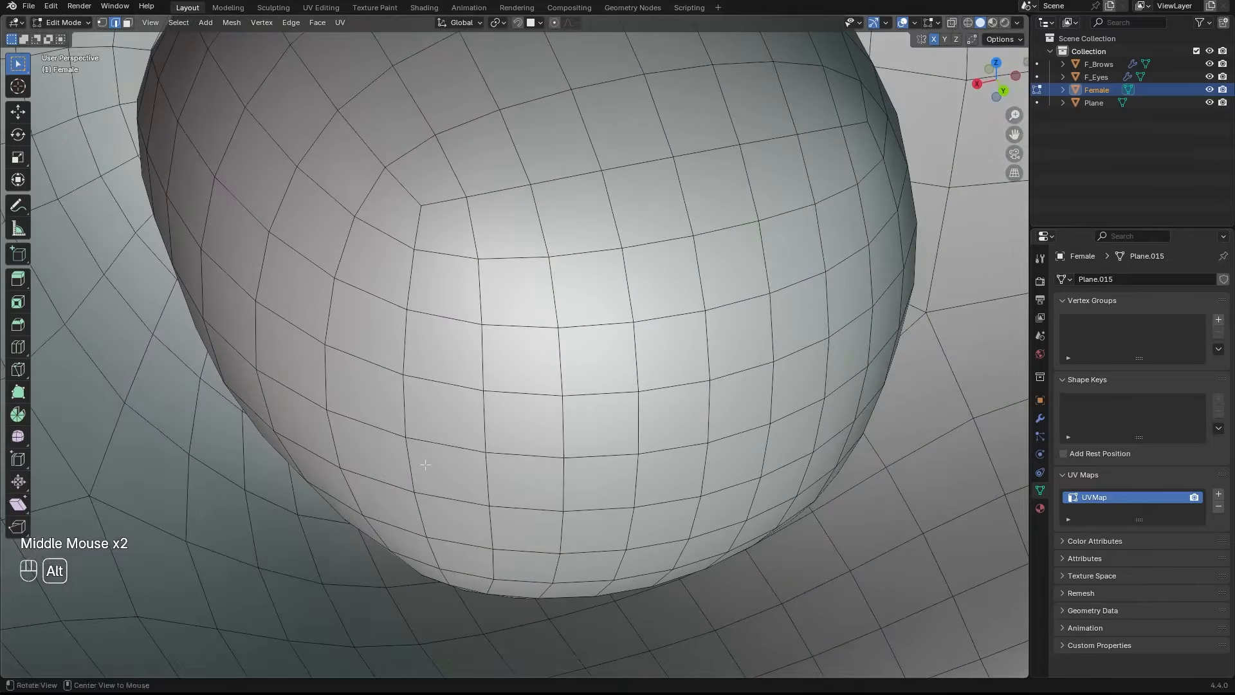
{"action": "middle_click_drag", "start_coordinate": [436, 441], "coordinate": [497, 415]}
{"action": "middle_click_drag", "start_coordinate": [551, 311], "coordinate": [553, 309]}
{"action": "middle_click_drag", "start_coordinate": [554, 309], "coordinate": [555, 307], "text": "shift"}
{"action": "key", "text": "alt+z"}
{"action": "key", "text": "alt+z"}
{"action": "middle_click_drag", "start_coordinate": [554, 307], "coordinate": [450, 302], "text": "ctrl"}
{"action": "left_click", "coordinate": [579, 322], "text": "ctrl"}
{"action": "left_click", "coordinate": [698, 424], "text": "ctrl"}
{"action": "left_click", "coordinate": [720, 386], "text": "ctrl"}
{"action": "left_click", "coordinate": [746, 322], "text": "ctrl"}
{"action": "left_click", "coordinate": [777, 246], "text": "ctrl"}
{"action": "left_click", "coordinate": [450, 303], "text": "ctrl"}
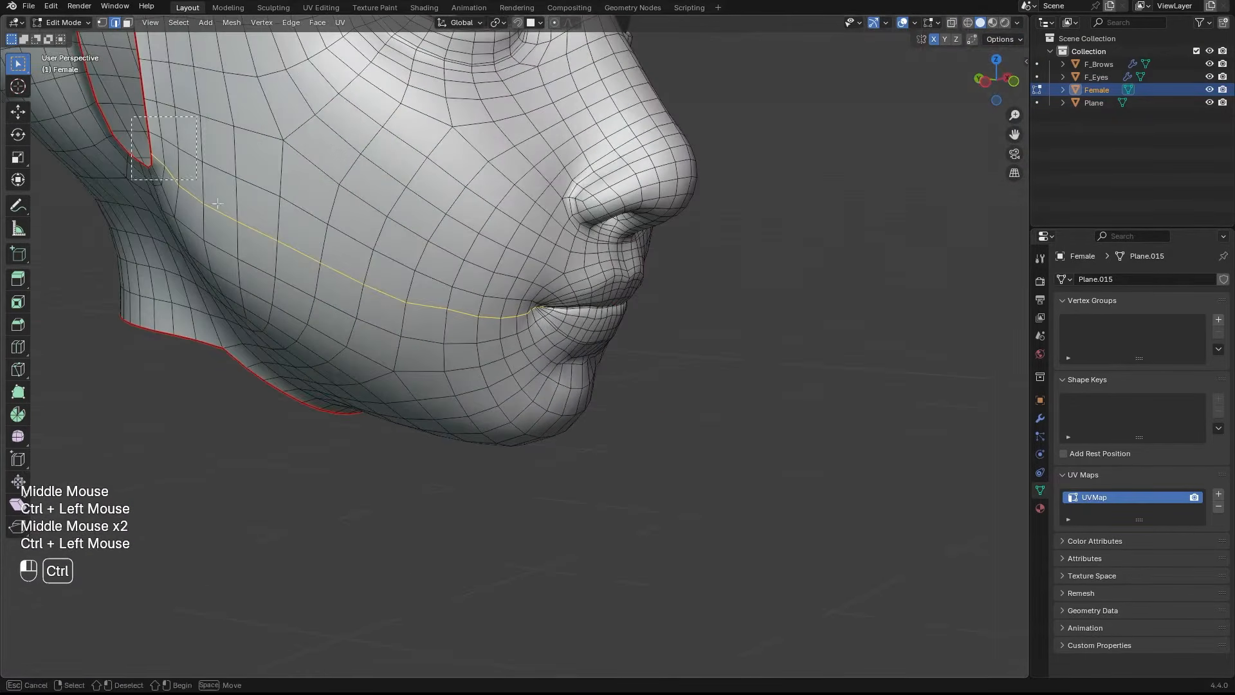
Step: Remove the stray cheek edges from the selection, complete the mouth cavity path at the lip corners and mark it as a seam
{"action": "left_click", "coordinate": [405, 306], "text": "ctrl"}
{"action": "middle_click_drag", "start_coordinate": [510, 332], "coordinate": [418, 283], "text": "ctrl"}
{"action": "middle_click_drag", "start_coordinate": [418, 283], "coordinate": [466, 321], "text": "ctrl"}
{"action": "left_click", "coordinate": [475, 308], "text": "ctrl"}
{"action": "key", "text": "alt+z"}
{"action": "middle_click_drag", "start_coordinate": [465, 322], "coordinate": [546, 415], "text": "ctrl"}
{"action": "key", "text": "alt+z"}
{"action": "middle_click_drag", "start_coordinate": [546, 415], "coordinate": [450, 334], "text": "ctrl"}
{"action": "key", "text": "alt+z"}
{"action": "middle_click_drag", "start_coordinate": [450, 335], "coordinate": [503, 285], "text": "ctrl"}
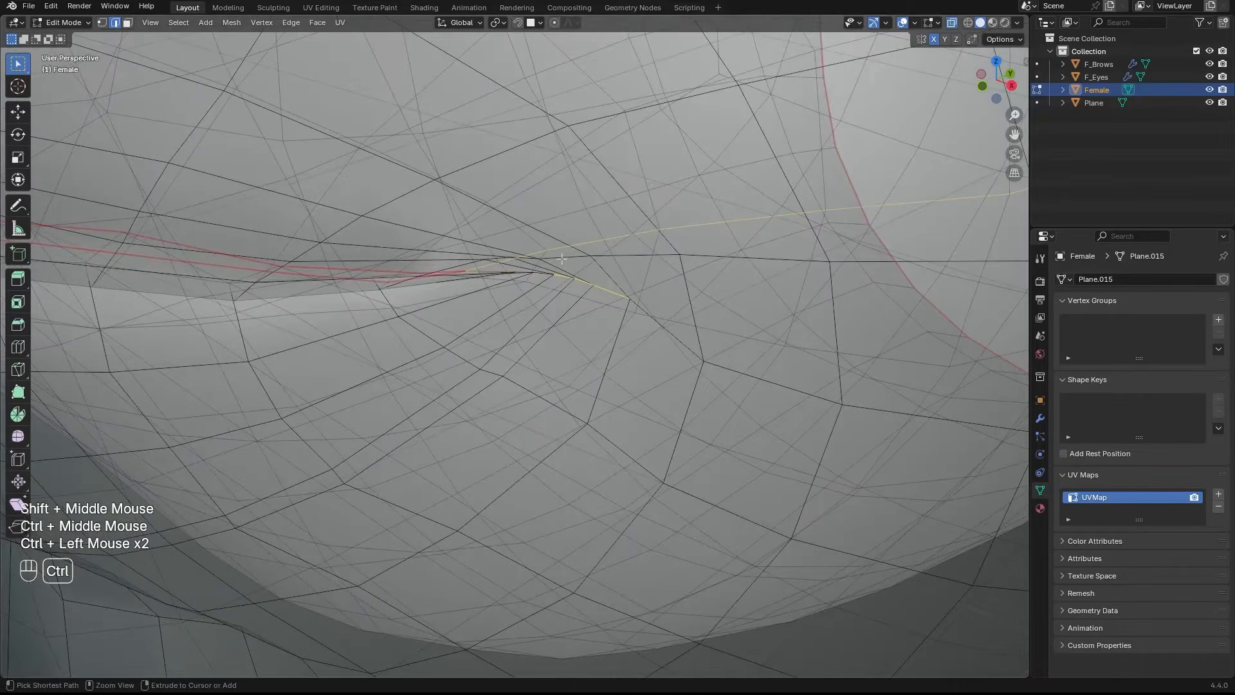
{"action": "key", "text": "alt+z"}
{"action": "middle_click_drag", "start_coordinate": [608, 318], "coordinate": [662, 193], "text": "ctrl"}
{"action": "key", "text": "alt+z"}
{"action": "key", "text": "ctrl+e"}
{"action": "left_click", "coordinate": [540, 340]}
Step: Check the mouth cavity split by selecting the linked upper part and the linked lower part in turn
{"action": "middle_click_drag", "start_coordinate": [663, 192], "coordinate": [626, 251]}
{"action": "key", "text": "alt+z"}
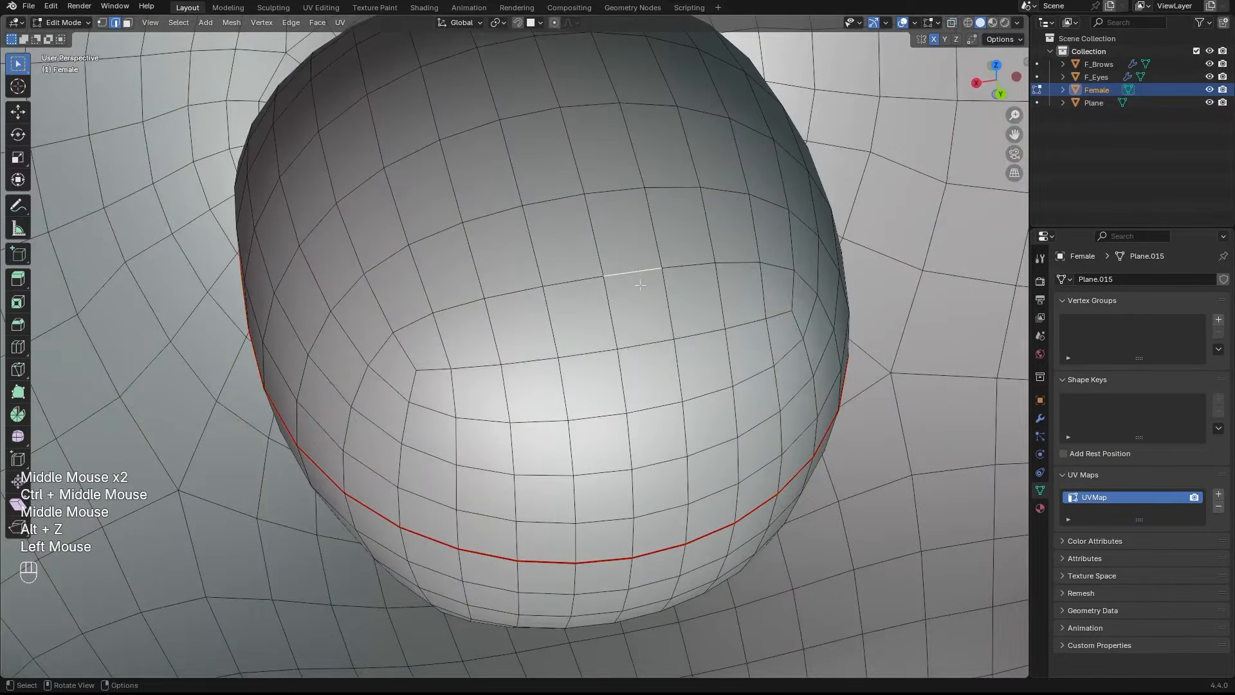
{"action": "double_click", "coordinate": [640, 284]}
{"action": "middle_click", "coordinate": [617, 322], "text": "alt"}
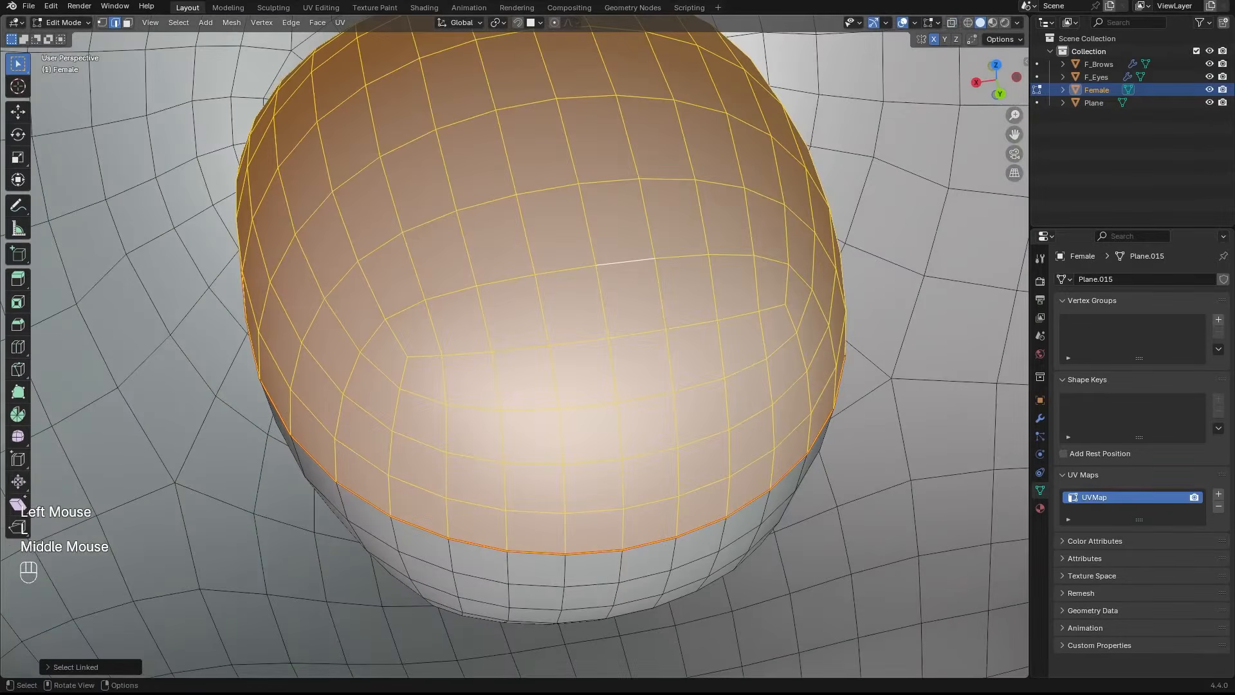
{"action": "left_click", "coordinate": [591, 587]}
{"action": "key", "text": "l"}
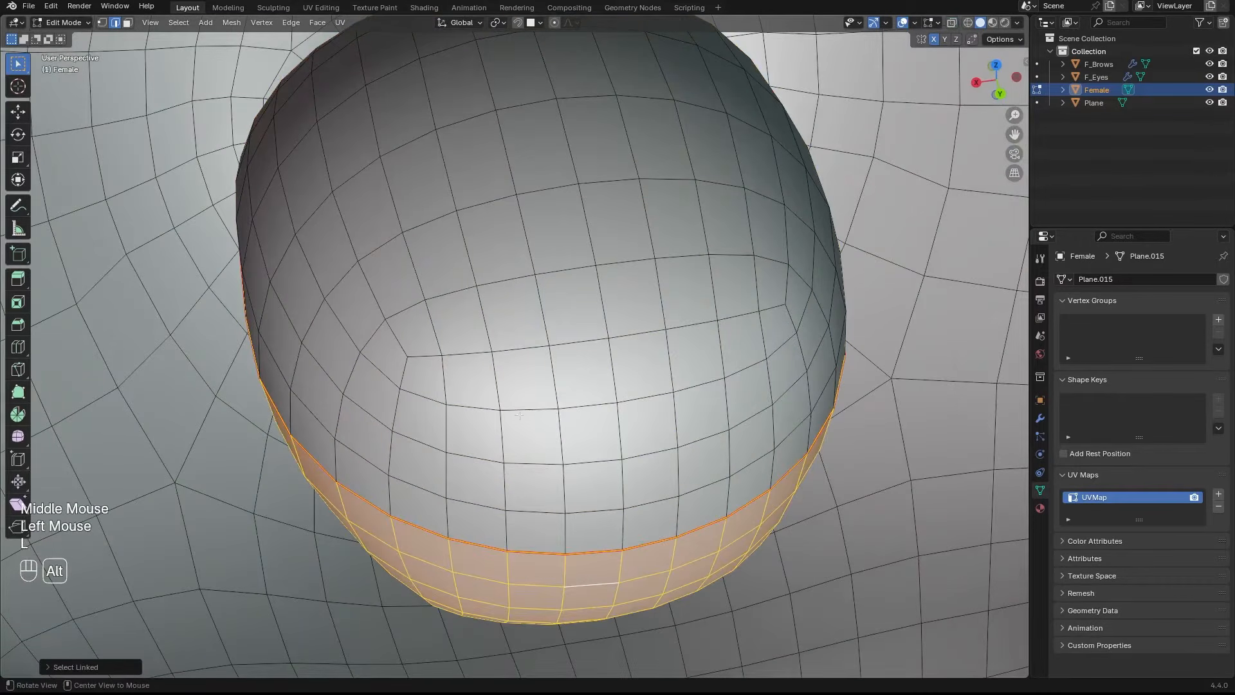
{"action": "middle_click_drag", "start_coordinate": [519, 415], "coordinate": [618, 180]}
{"action": "key", "text": "alt+z"}
Step: Reveal all hidden parts of the character mesh and clear the selection
{"action": "mouse_move", "coordinate": [617, 180]}
{"action": "middle_mouse_down", "text": "ctrl"}
{"action": "mouse_move", "coordinate": [593, 116]}
{"action": "mouse_move", "coordinate": [518, 179]}
{"action": "mouse_move", "coordinate": [579, 205]}
{"action": "mouse_move", "coordinate": [598, 193]}
{"action": "middle_mouse_up", "text": "ctrl"}
{"action": "key", "text": "alt+z"}
{"action": "middle_click_drag", "start_coordinate": [598, 193], "coordinate": [604, 218], "text": "ctrl"}
{"action": "middle_click_drag", "start_coordinate": [604, 218], "coordinate": [640, 294]}
{"action": "key", "text": "alt+h"}
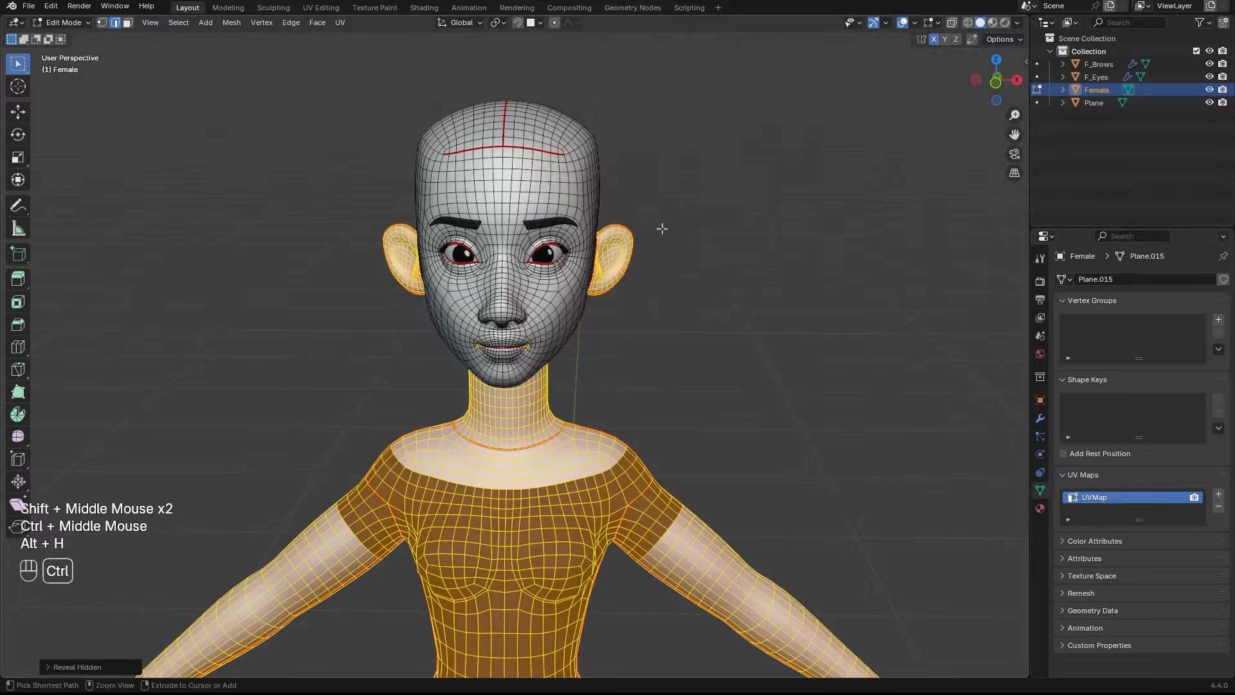
{"action": "middle_click_drag", "start_coordinate": [661, 226], "coordinate": [629, 247], "text": "ctrl"}
{"action": "key", "text": "a"}
{"action": "key", "text": "a"}
{"action": "middle_click", "coordinate": [629, 247]}
Step: Split the 3D viewport into two side-by-side areas and turn the second one into a UV Editor
{"action": "left_click_drag", "start_coordinate": [1026, 19], "coordinate": [524, 82]}
{"action": "left_click", "coordinate": [531, 23]}
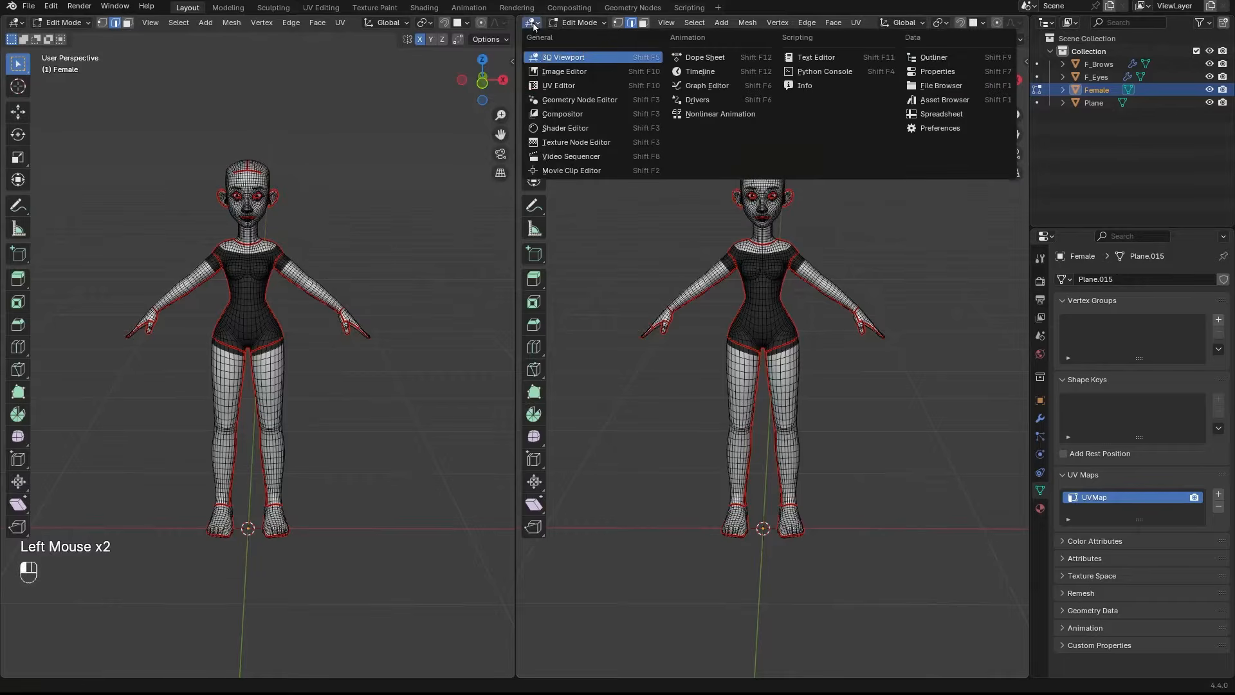
{"action": "left_click", "coordinate": [565, 87]}
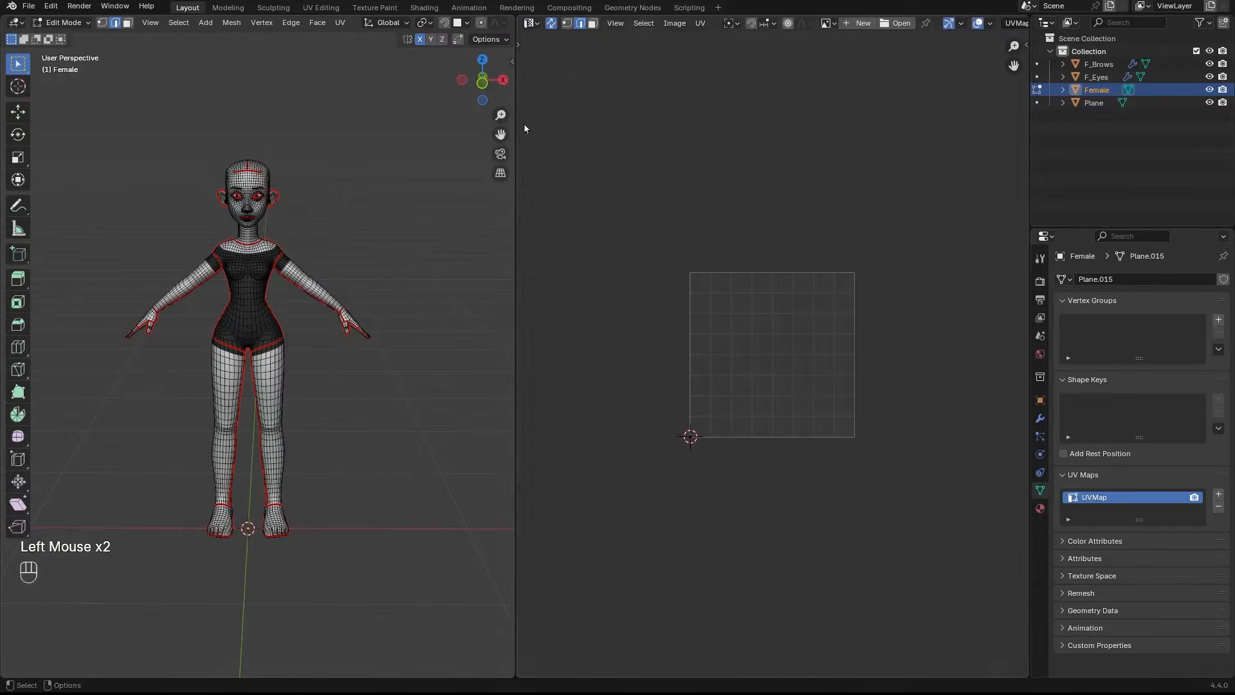
Step: Select the entire character mesh and unwrap it with Unwrap Angle Based
{"action": "middle_click_drag", "start_coordinate": [372, 245], "coordinate": [415, 239], "text": "shift"}
{"action": "mouse_move", "coordinate": [415, 239]}
{"action": "middle_mouse_down"}
{"action": "mouse_move", "coordinate": [408, 229]}
{"action": "mouse_move", "coordinate": [411, 246]}
{"action": "middle_mouse_up"}
{"action": "key", "text": "a"}
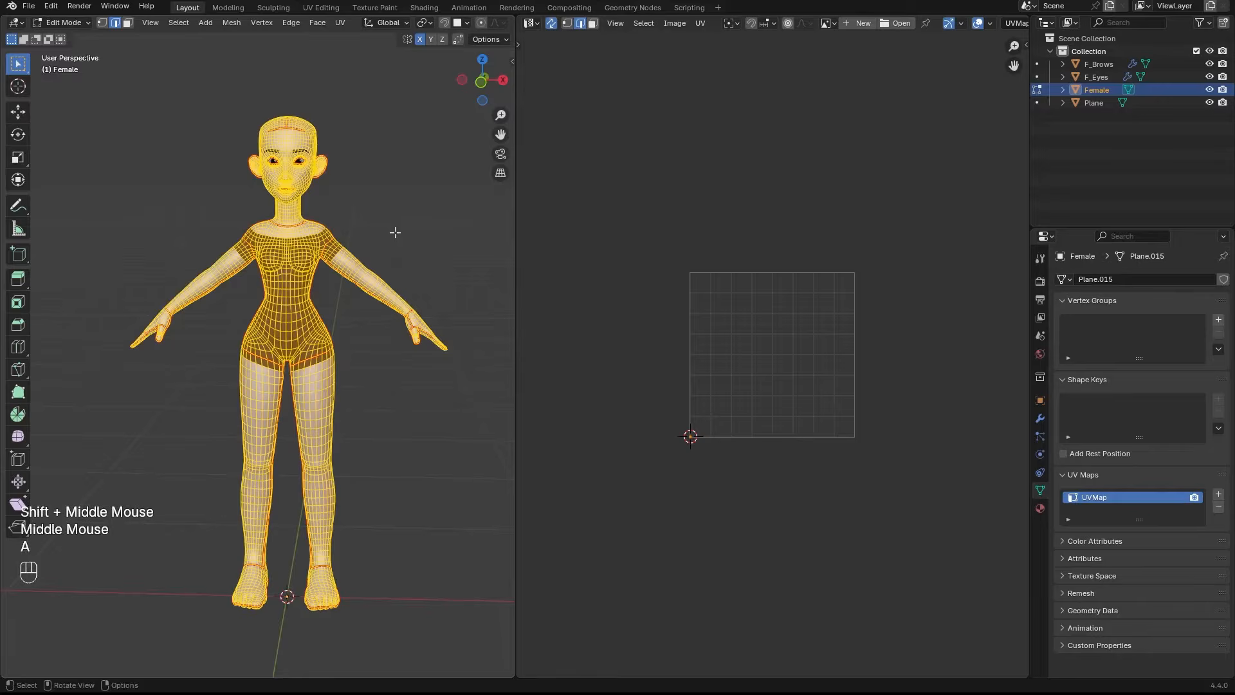
{"action": "key", "text": "u"}
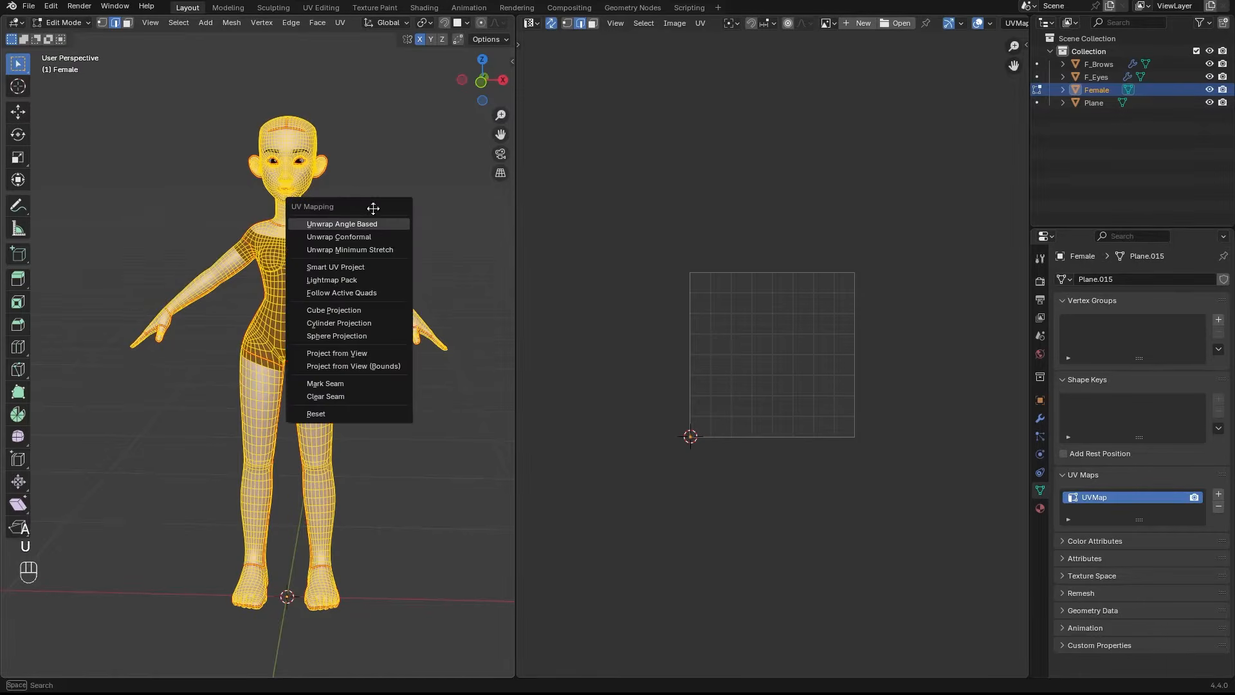
{"action": "left_click_drag", "start_coordinate": [372, 207], "coordinate": [356, 213]}
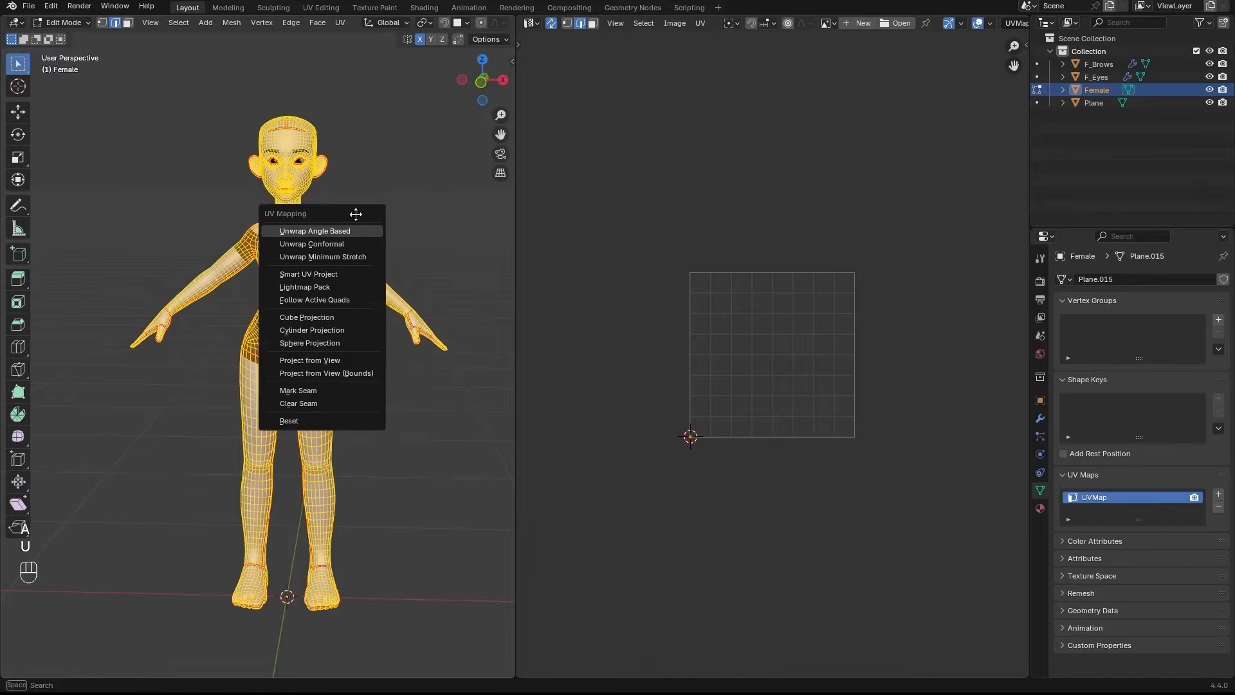
{"action": "left_click", "coordinate": [341, 24]}
{"action": "left_click", "coordinate": [364, 201]}
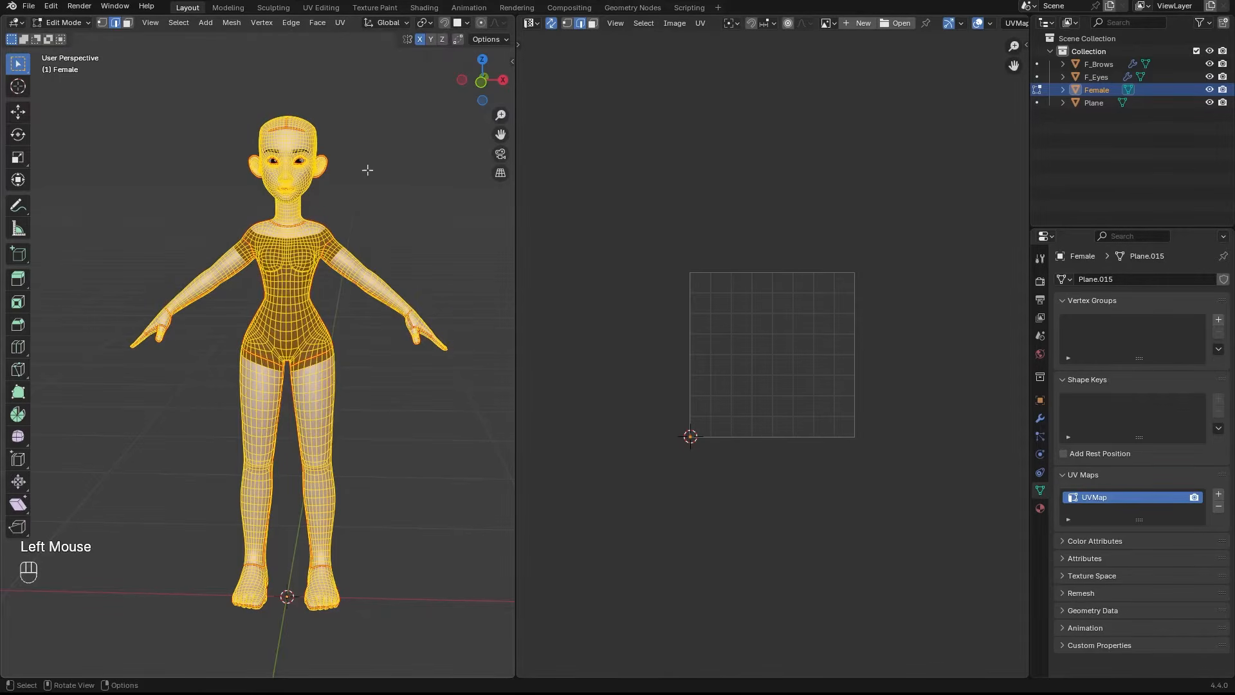
{"action": "key", "text": "u"}
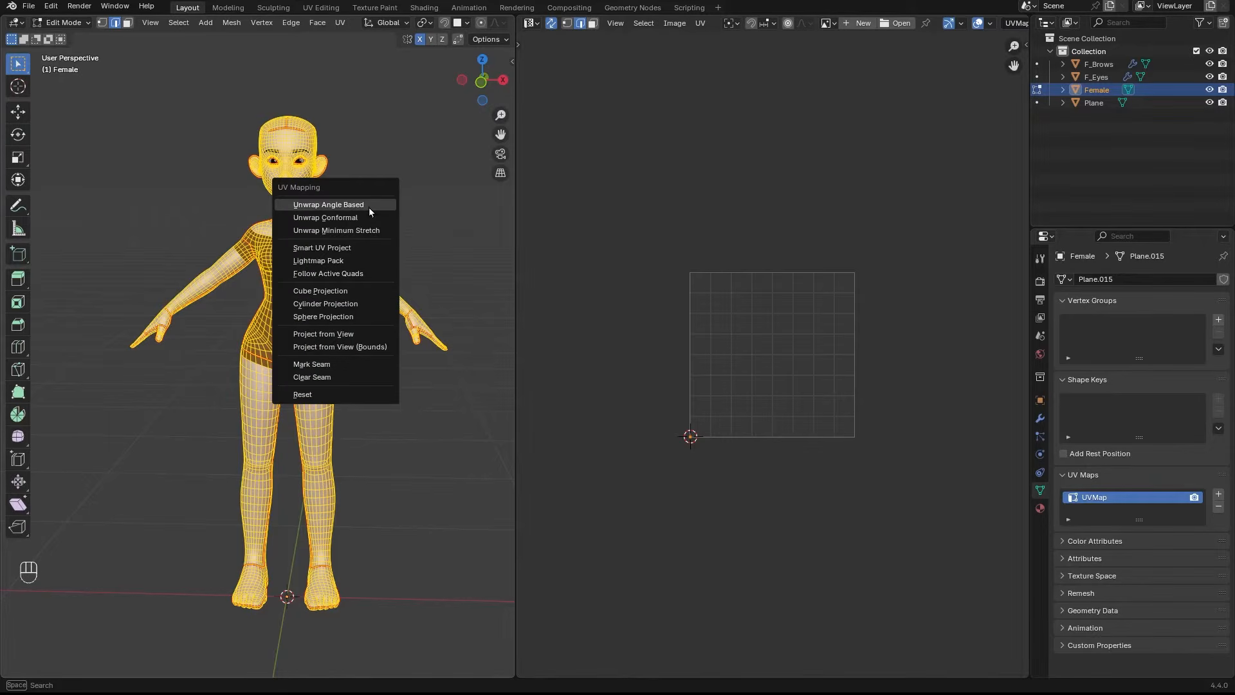
{"action": "left_click", "coordinate": [369, 207]}
Step: Maximize the UV Editor and enlarge the view of the unwrapped islands
{"action": "left_click", "coordinate": [633, 331]}
{"action": "key", "text": "ctrl+space"}
{"action": "scroll", "coordinate": [660, 379], "scroll_direction": "up", "scroll_amount": 7}
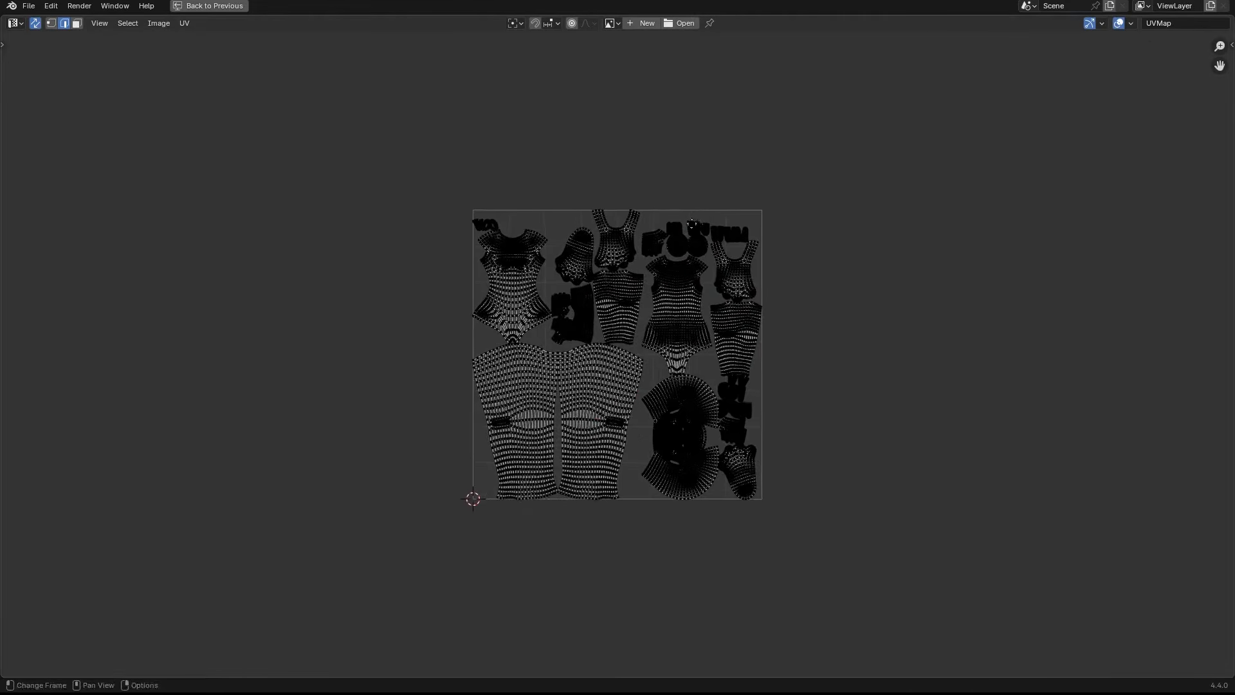
{"action": "scroll", "coordinate": [674, 317], "scroll_direction": "down", "scroll_amount": 3}
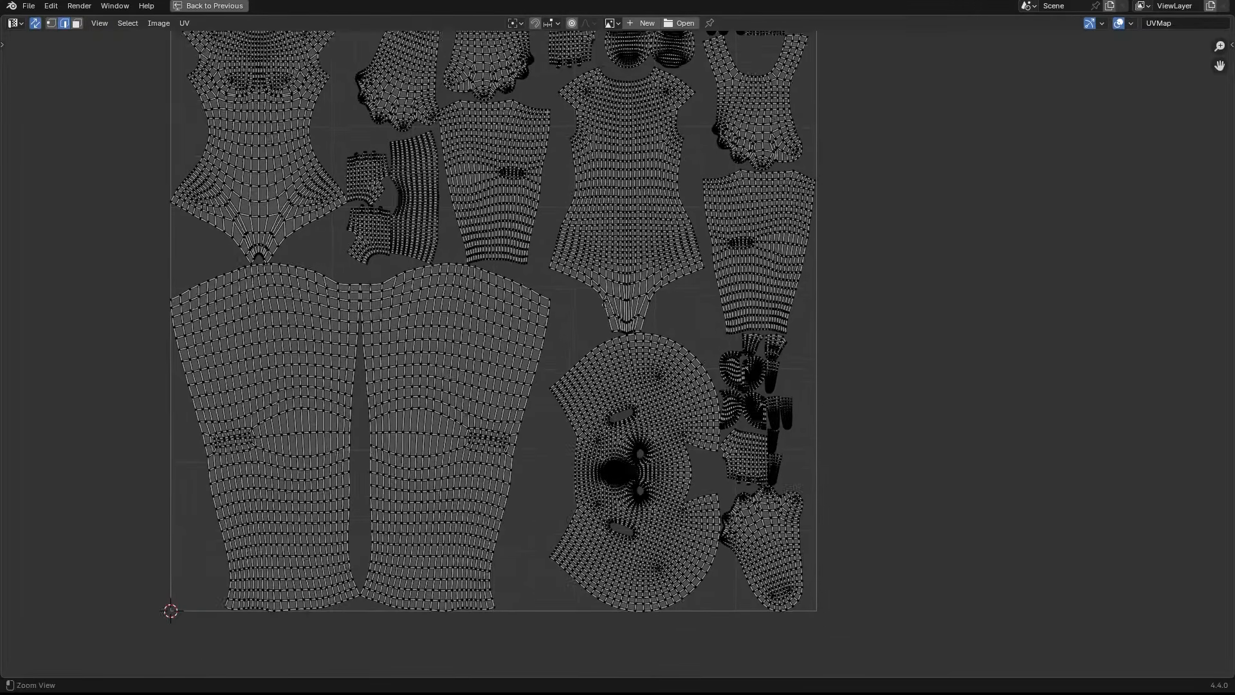
{"action": "scroll", "coordinate": [529, 345], "scroll_direction": "up", "scroll_amount": 2}
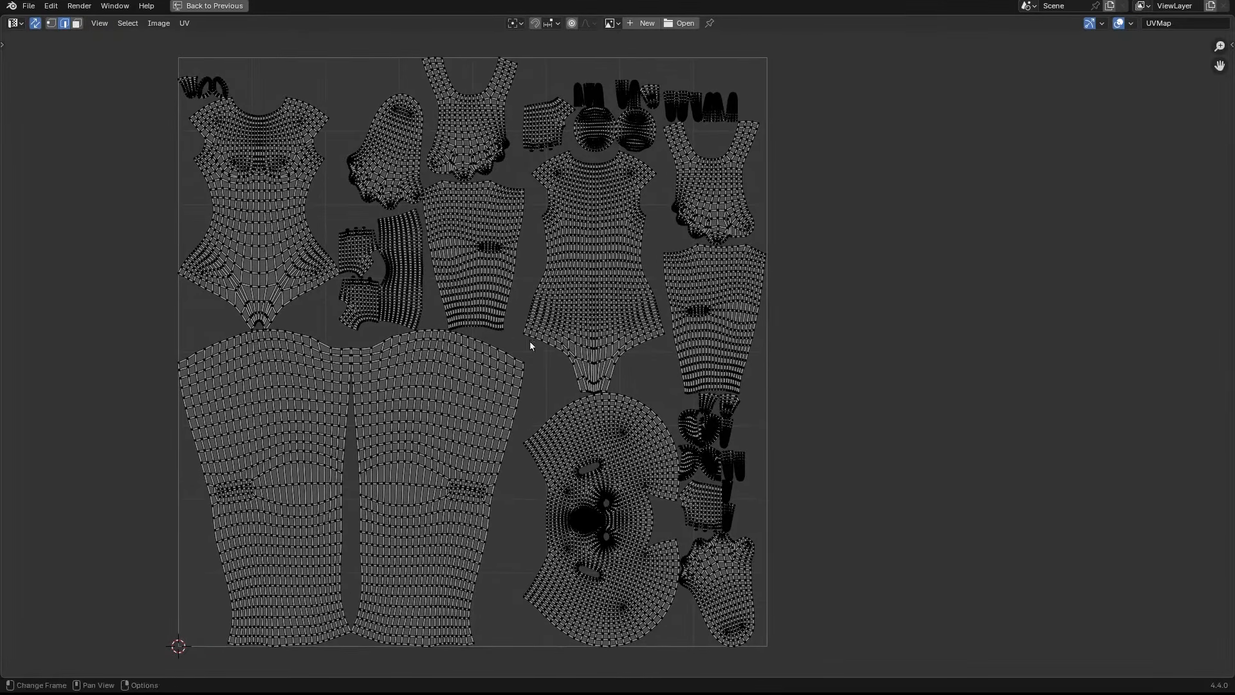
{"action": "scroll", "coordinate": [287, 256], "scroll_direction": "up", "scroll_amount": 1}
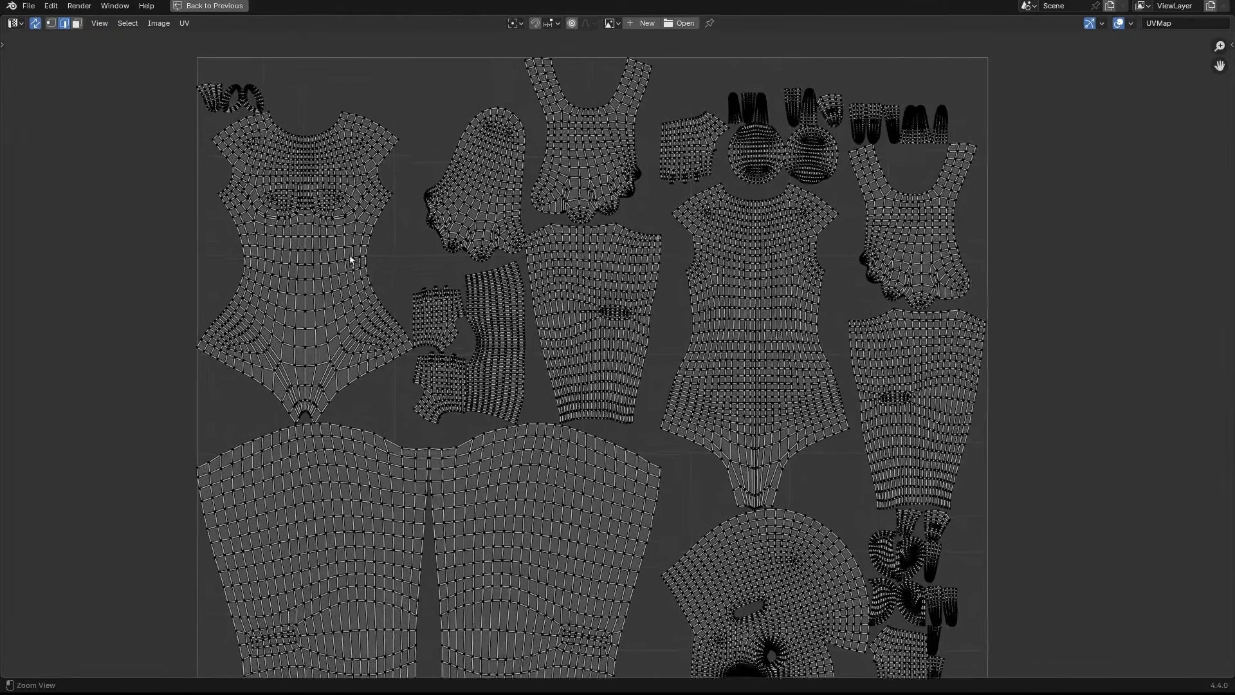
Step: Inspect the layout by picking the linked UV islands of the torso halves, legs and head one after another
{"action": "key", "text": "l"}
{"action": "left_click", "coordinate": [744, 275]}
{"action": "key", "text": "l"}
{"action": "middle_click_drag", "start_coordinate": [637, 499], "coordinate": [624, 275]}
{"action": "scroll", "coordinate": [615, 351], "scroll_direction": "down", "scroll_amount": 1}
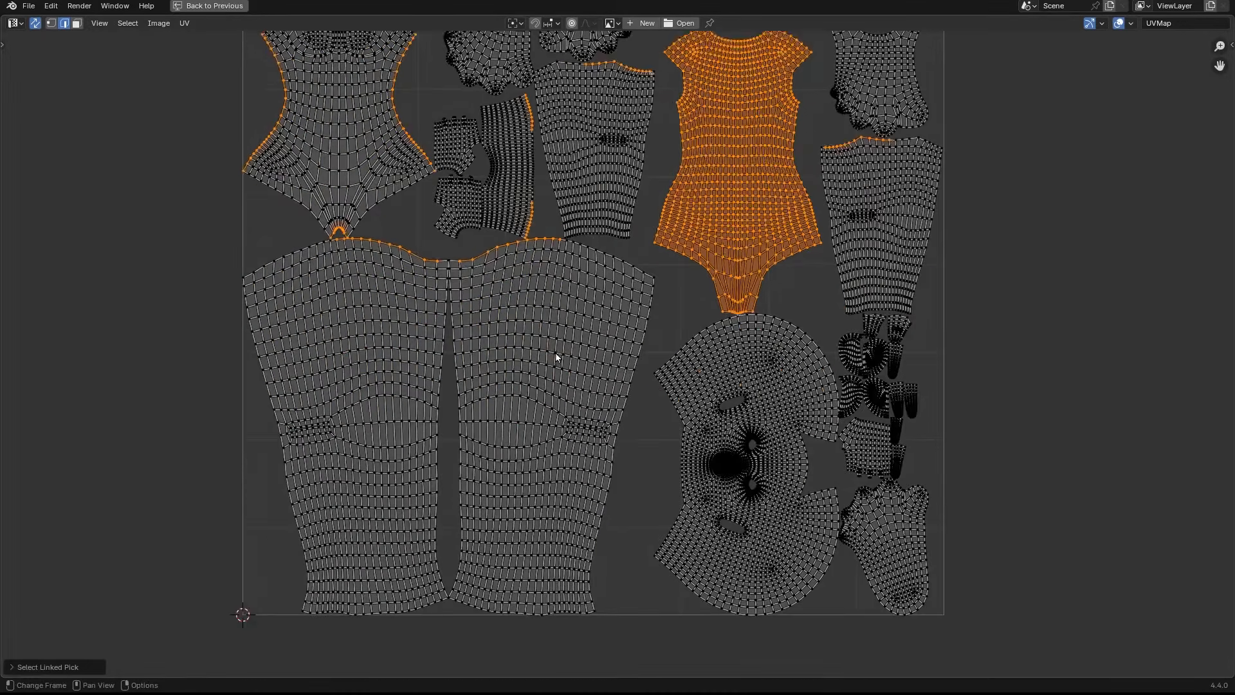
{"action": "left_click", "coordinate": [557, 359]}
{"action": "key", "text": "l"}
{"action": "key", "text": "l"}
{"action": "left_click", "coordinate": [693, 361]}
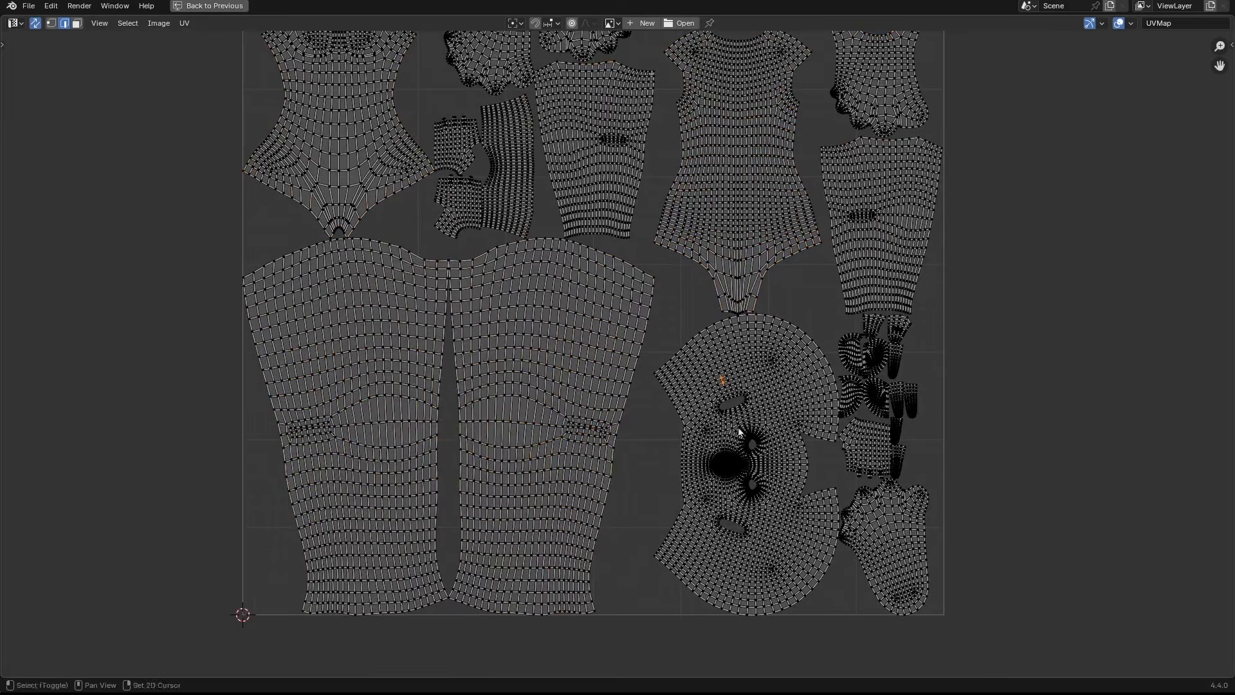
{"action": "scroll", "coordinate": [701, 334], "scroll_direction": "up", "scroll_amount": 2}
{"action": "key", "text": "l"}
Step: Clear the UV selection, frame the whole layout and switch the UV Editor to face selection
{"action": "key", "text": "alt+a"}
{"action": "key", "text": "Home"}
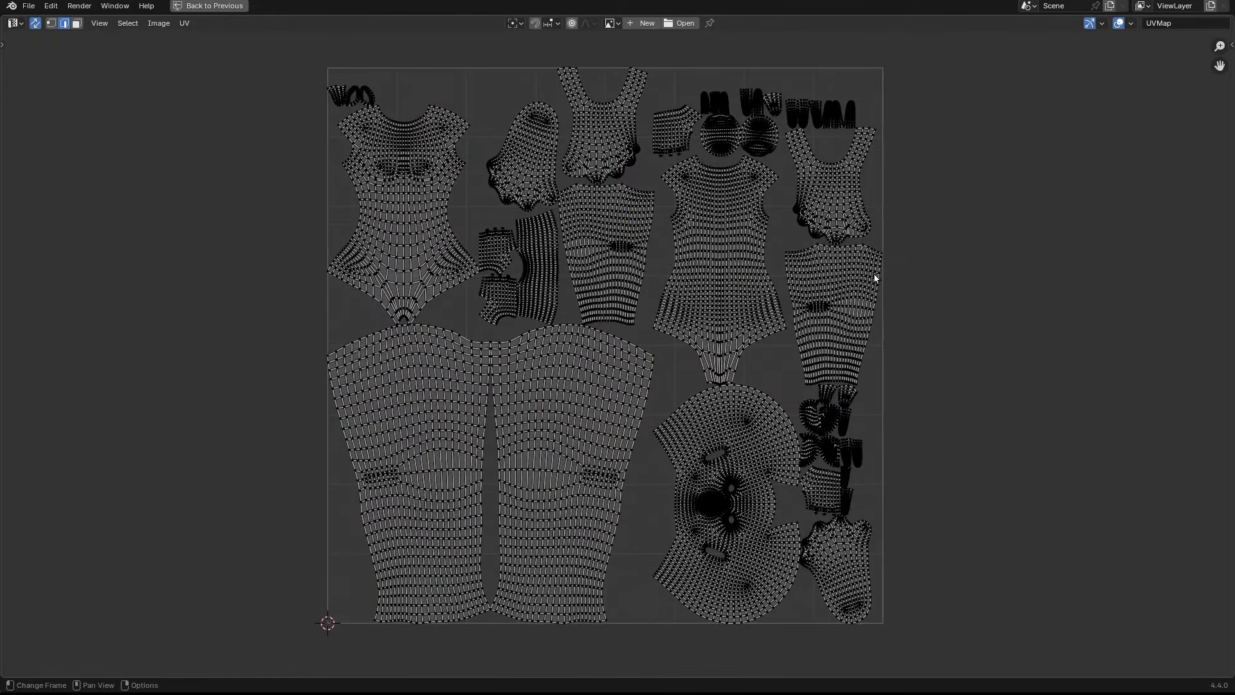
{"action": "key", "text": "3"}
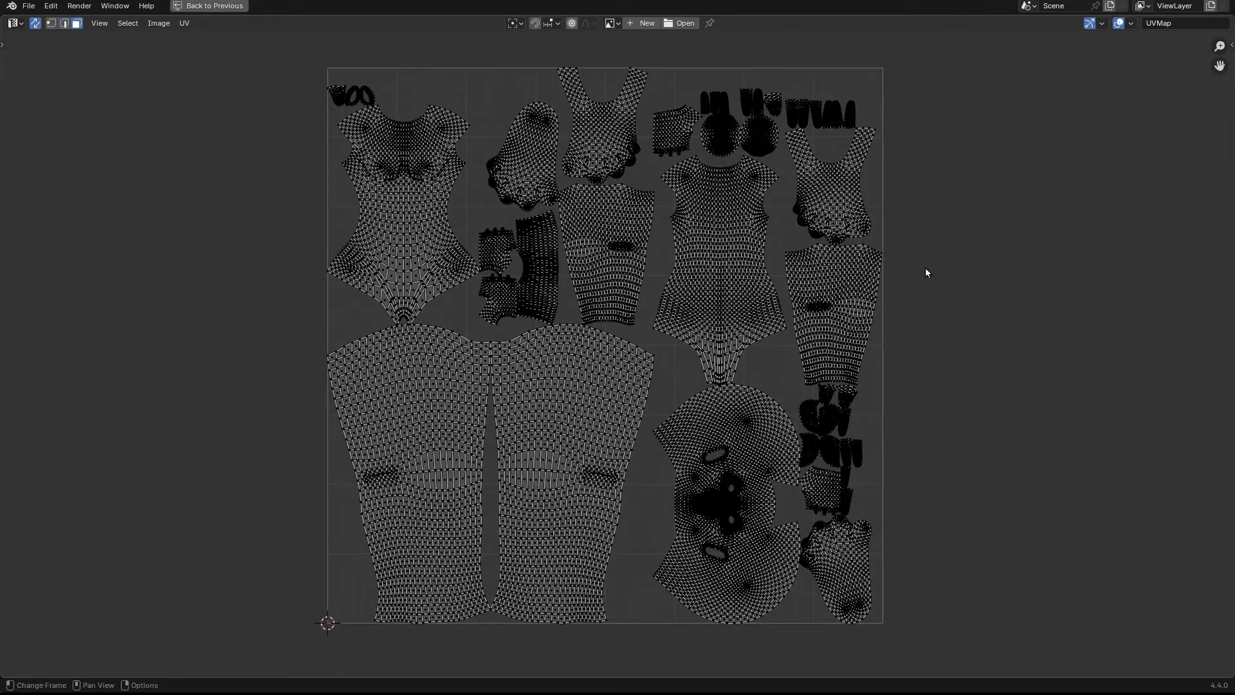
Step: Select the head's linked UV island, then rotate and move it until it overlaps the neighbouring leg island
{"action": "middle_click_drag", "start_coordinate": [953, 272], "coordinate": [712, 270]}
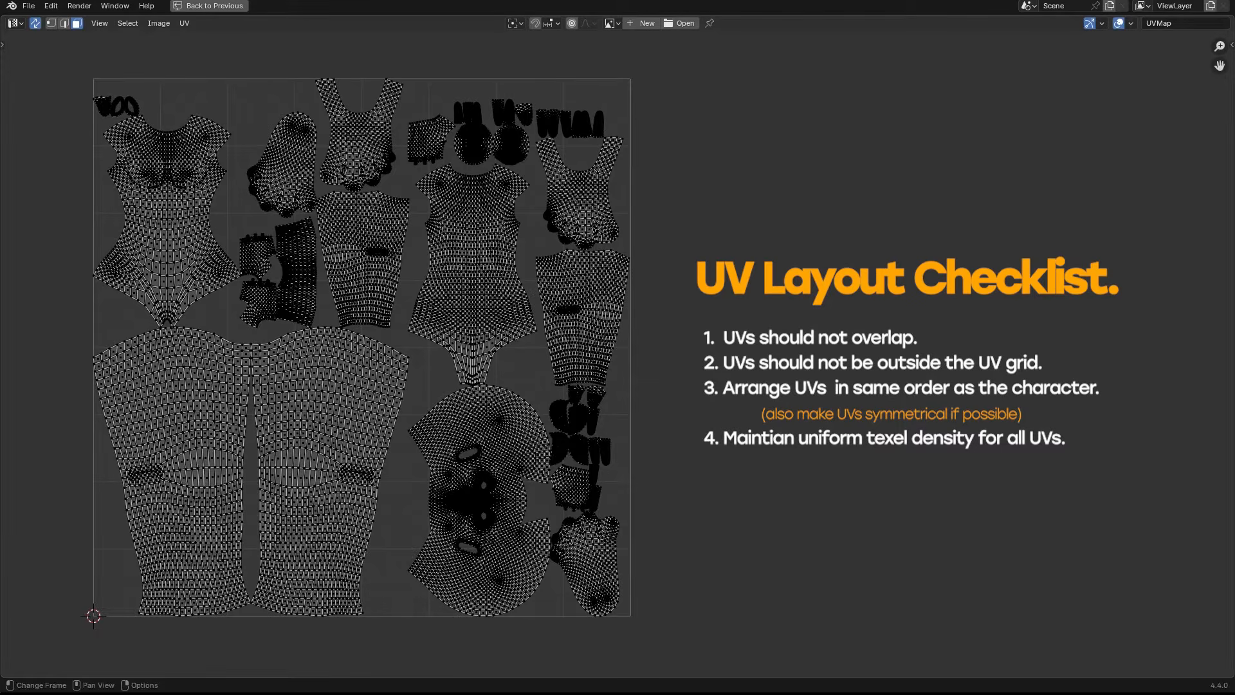
{"action": "middle_click_drag", "start_coordinate": [470, 460], "coordinate": [821, 360], "text": "shift"}
{"action": "middle_click_drag", "start_coordinate": [821, 360], "coordinate": [804, 277], "text": "ctrl"}
{"action": "left_click", "coordinate": [762, 313]}
{"action": "key", "text": "l"}
{"action": "key", "text": "r"}
{"action": "left_click", "coordinate": [844, 247]}
{"action": "key", "text": "g"}
{"action": "left_click", "coordinate": [688, 232]}
{"action": "key", "text": "r"}
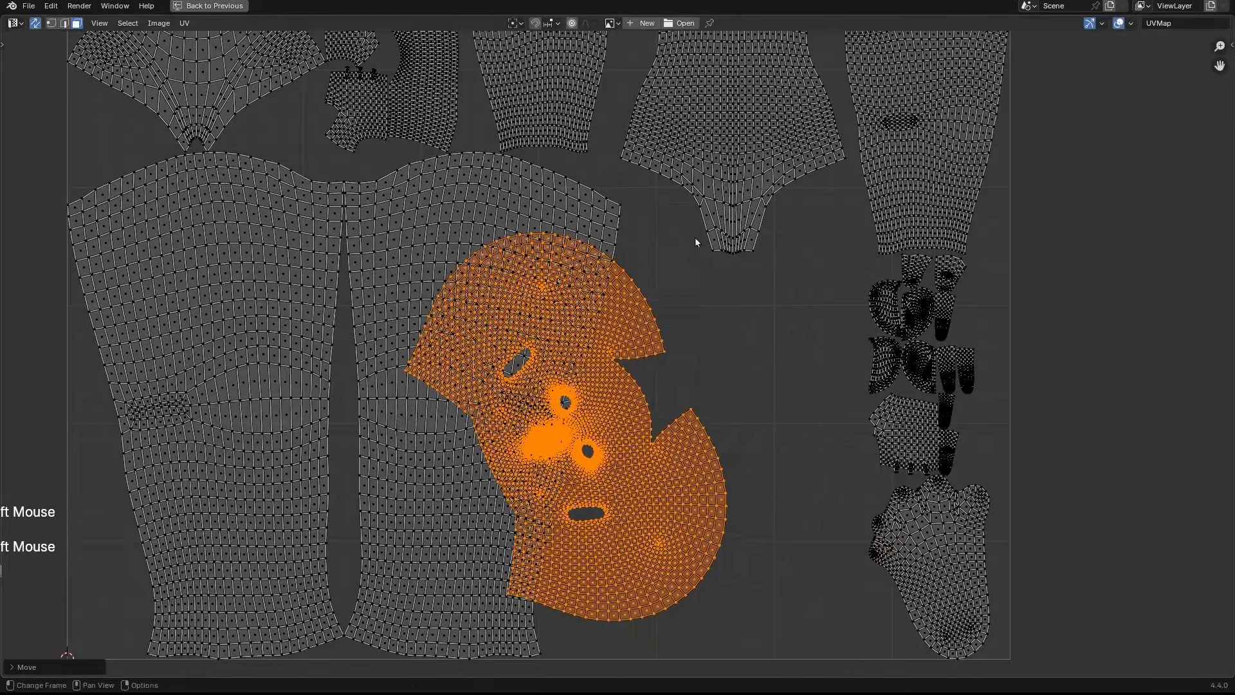
{"action": "left_click", "coordinate": [752, 239]}
{"action": "key", "text": "g"}
{"action": "left_click", "coordinate": [667, 335]}
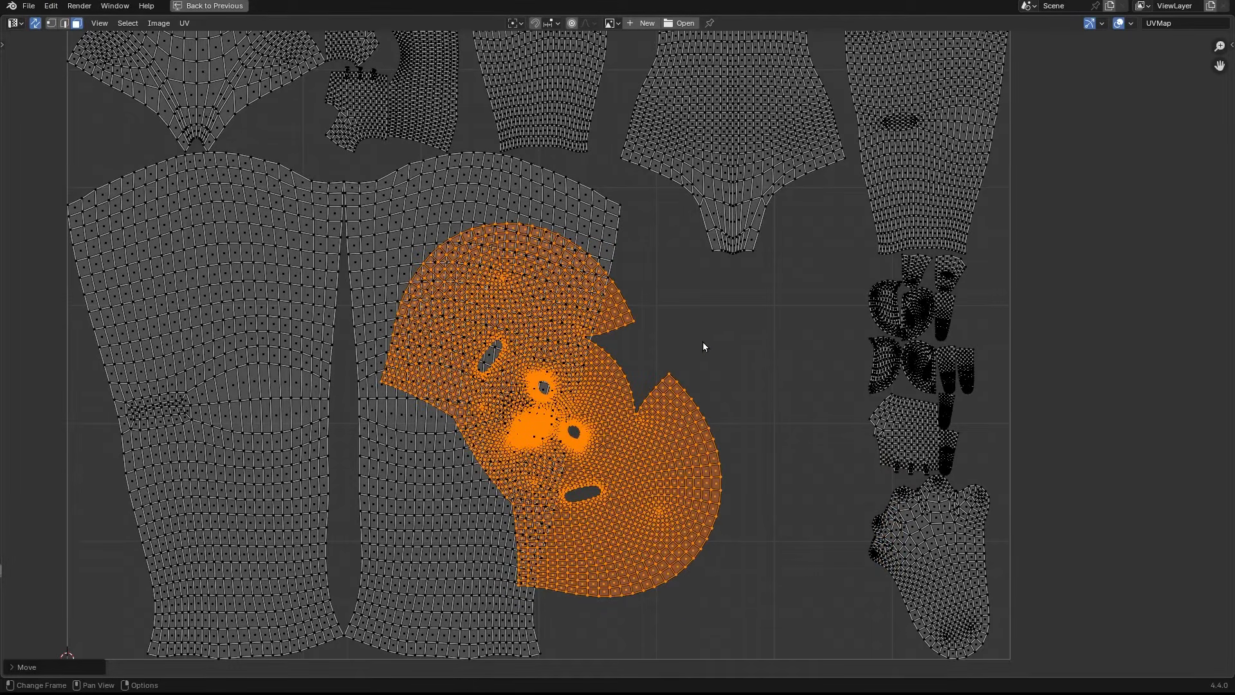
Step: Restore the split layout, switch the 3D viewport to Texture Paint mode and add a Base Color texture slot to the character
{"action": "key", "text": "ctrl+space"}
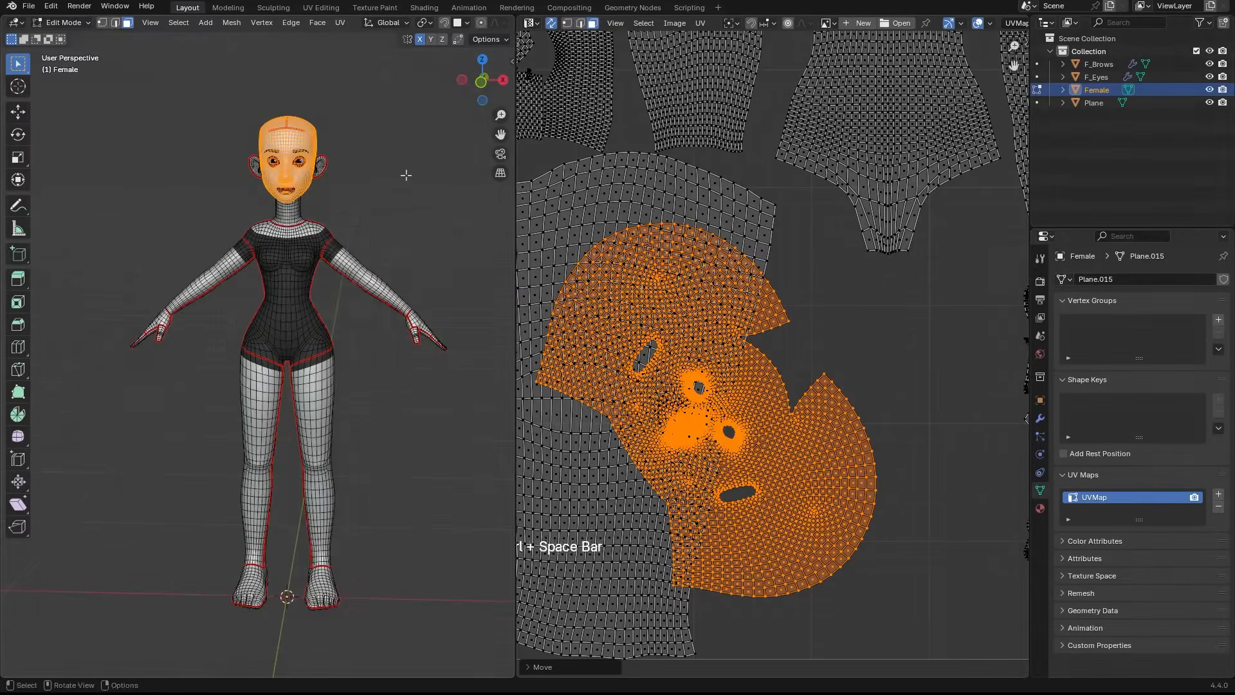
{"action": "middle_click_drag", "start_coordinate": [397, 172], "coordinate": [396, 191], "text": "shift"}
{"action": "key", "text": "ctrl+Tab"}
{"action": "left_click", "coordinate": [491, 117]}
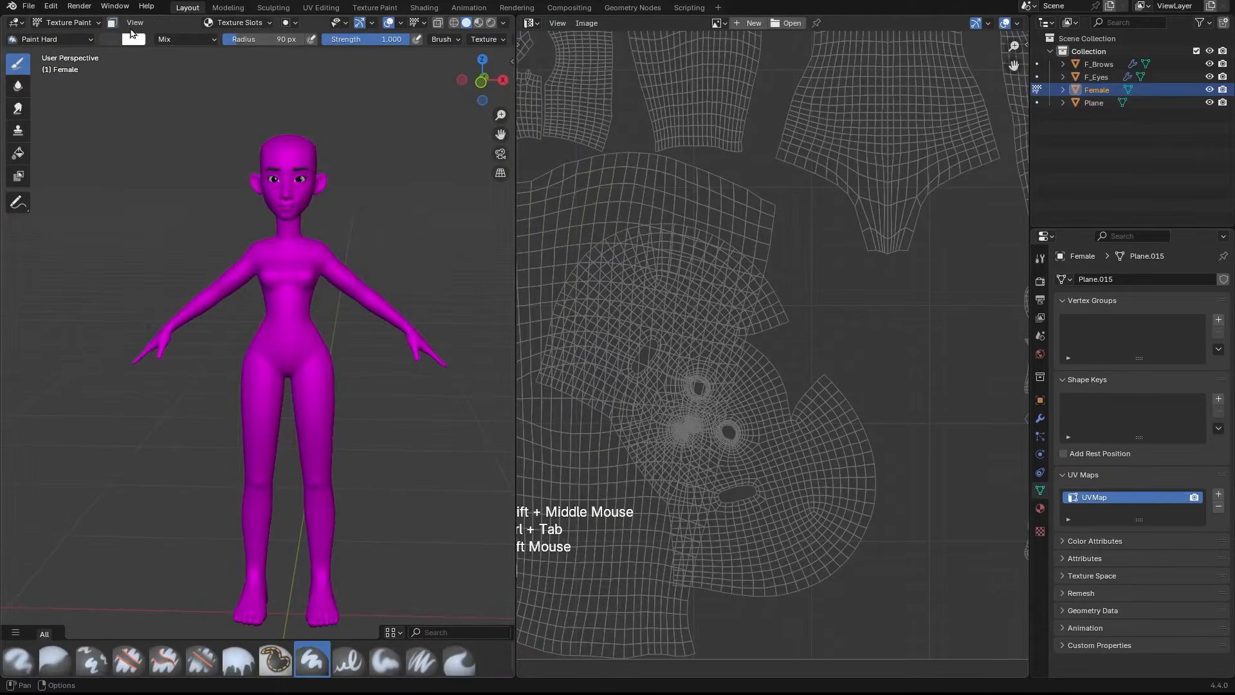
{"action": "left_click", "coordinate": [266, 24]}
{"action": "left_click", "coordinate": [295, 73]}
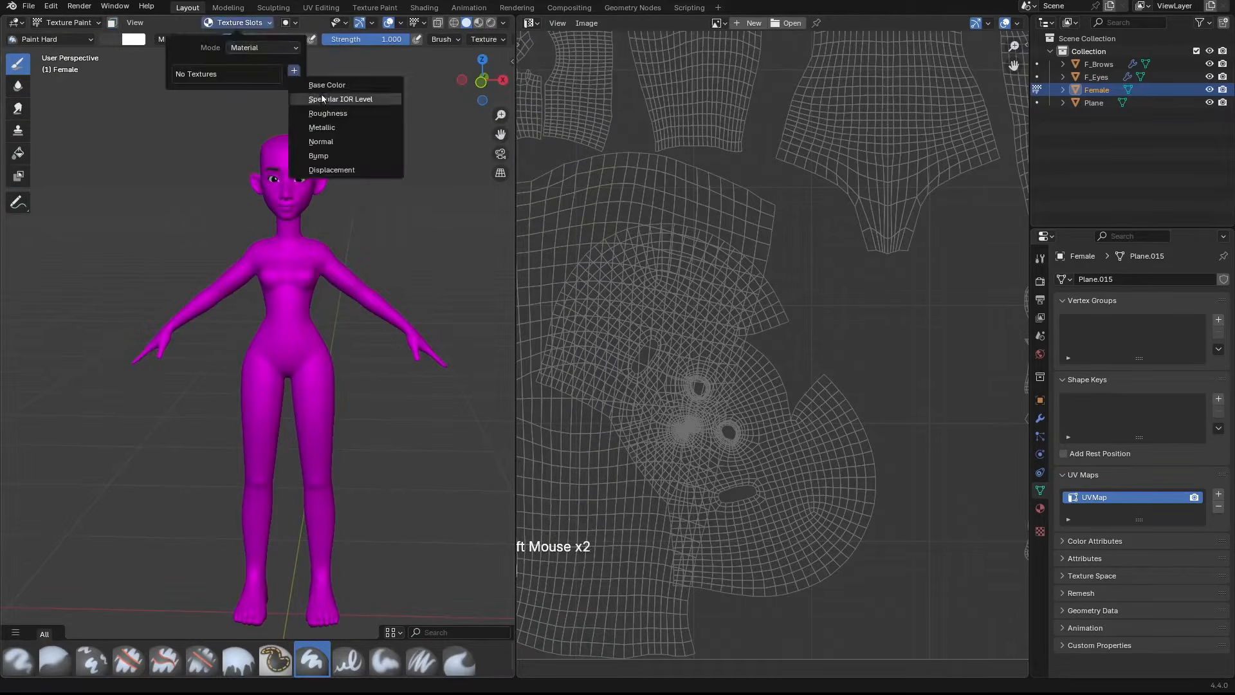
{"action": "left_click", "coordinate": [340, 90]}
{"action": "left_click", "coordinate": [327, 204]}
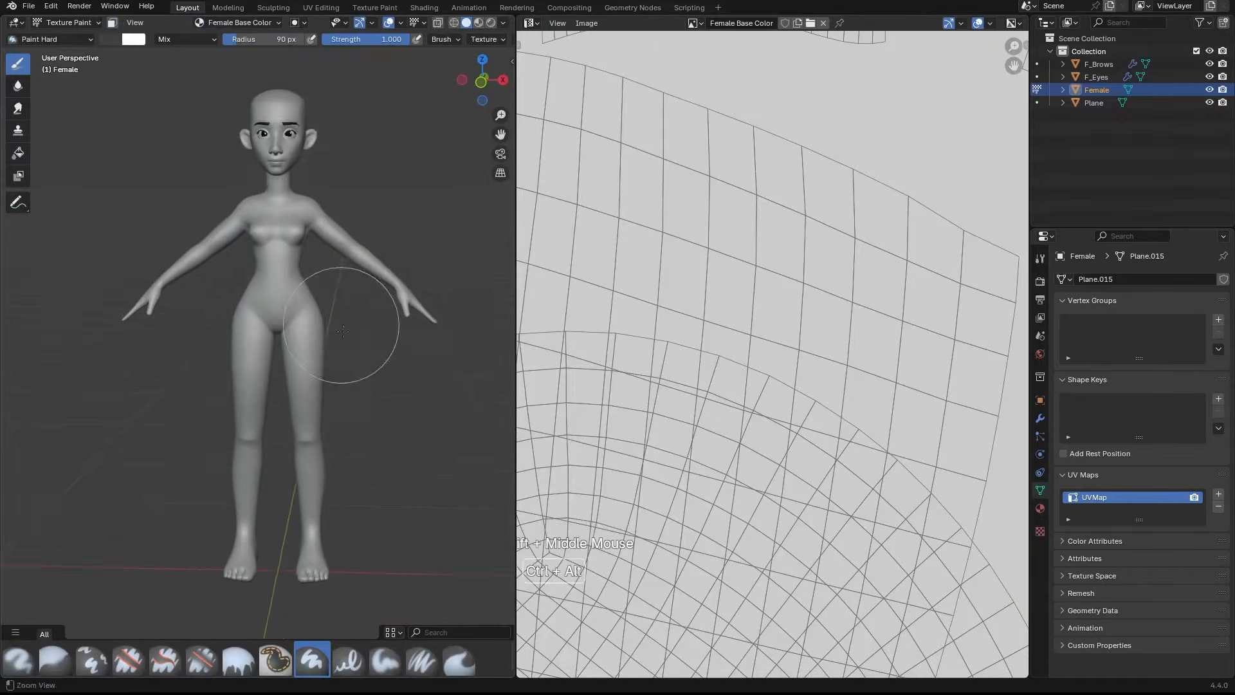
Step: Paint a dark stroke down the outer thigh of the character over the area where the leg and head islands overlap
{"action": "middle_click_drag", "start_coordinate": [359, 285], "coordinate": [309, 301], "text": "ctrl"}
{"action": "middle_click_drag", "start_coordinate": [309, 301], "coordinate": [325, 304], "text": "shift"}
{"action": "middle_click_drag", "start_coordinate": [759, 154], "coordinate": [755, 248], "text": "ctrl"}
{"action": "middle_click_drag", "start_coordinate": [756, 249], "coordinate": [810, 364], "text": "shift"}
{"action": "middle_click_drag", "start_coordinate": [351, 327], "coordinate": [355, 286], "text": "ctrl"}
{"action": "mouse_move", "coordinate": [367, 213]}
{"action": "left_mouse_down"}
{"action": "mouse_move", "coordinate": [339, 336]}
{"action": "mouse_move", "coordinate": [351, 418]}
{"action": "left_mouse_up"}
{"action": "middle_click_drag", "start_coordinate": [343, 393], "coordinate": [328, 230], "text": "ctrl"}
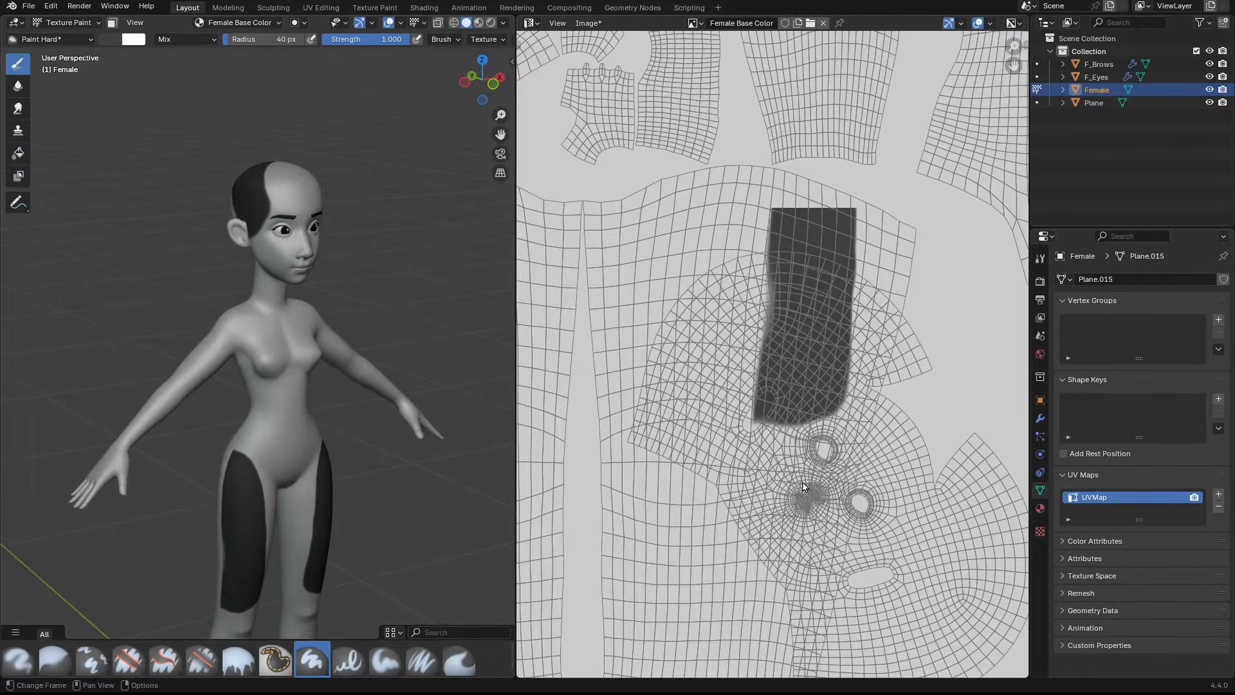
Step: Reduce the brush radius and extend the dark paint around the character's knee, bringing the face back into view
{"action": "middle_click_drag", "start_coordinate": [366, 599], "coordinate": [319, 411], "text": "shift"}
{"action": "mouse_move", "coordinate": [470, 454]}
{"action": "middle_mouse_down"}
{"action": "mouse_move", "coordinate": [392, 463]}
{"action": "mouse_move", "coordinate": [475, 416]}
{"action": "middle_mouse_up"}
{"action": "key", "text": "f"}
{"action": "left_click", "coordinate": [471, 415]}
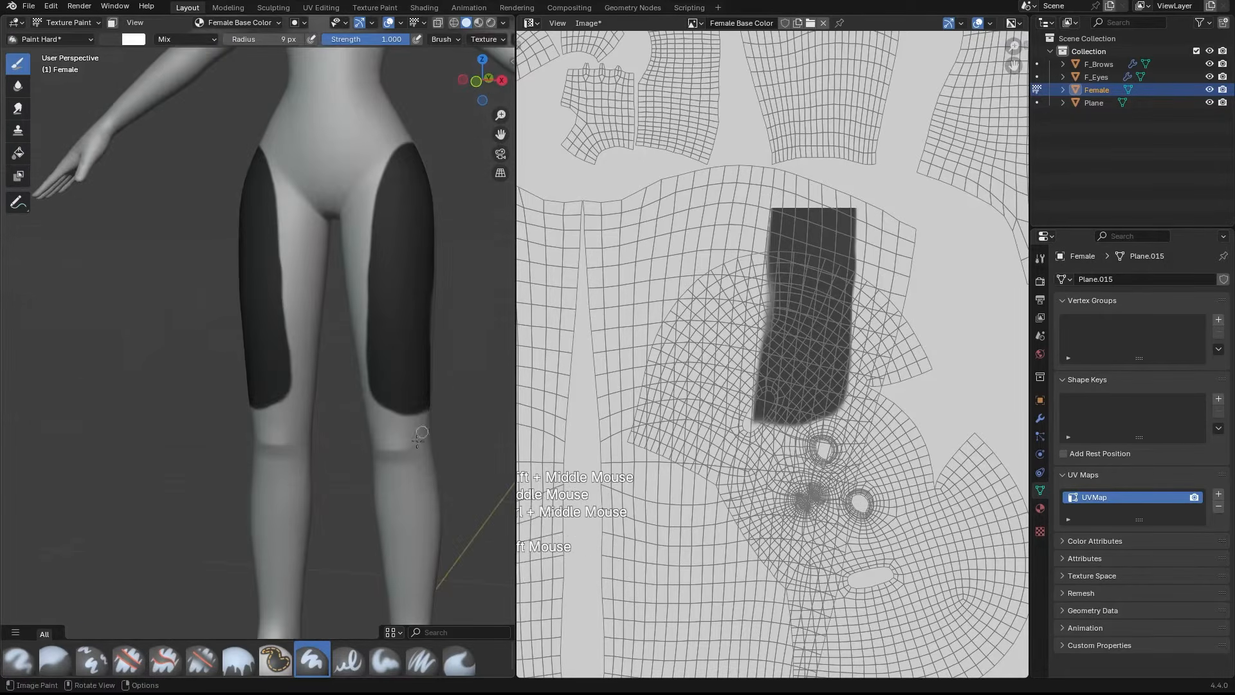
{"action": "left_click_drag", "start_coordinate": [421, 432], "coordinate": [399, 506]}
{"action": "left_click_drag", "start_coordinate": [426, 425], "coordinate": [409, 483]}
{"action": "middle_click_drag", "start_coordinate": [412, 450], "coordinate": [415, 501], "text": "ctrl"}
{"action": "middle_click_drag", "start_coordinate": [415, 386], "coordinate": [399, 393]}
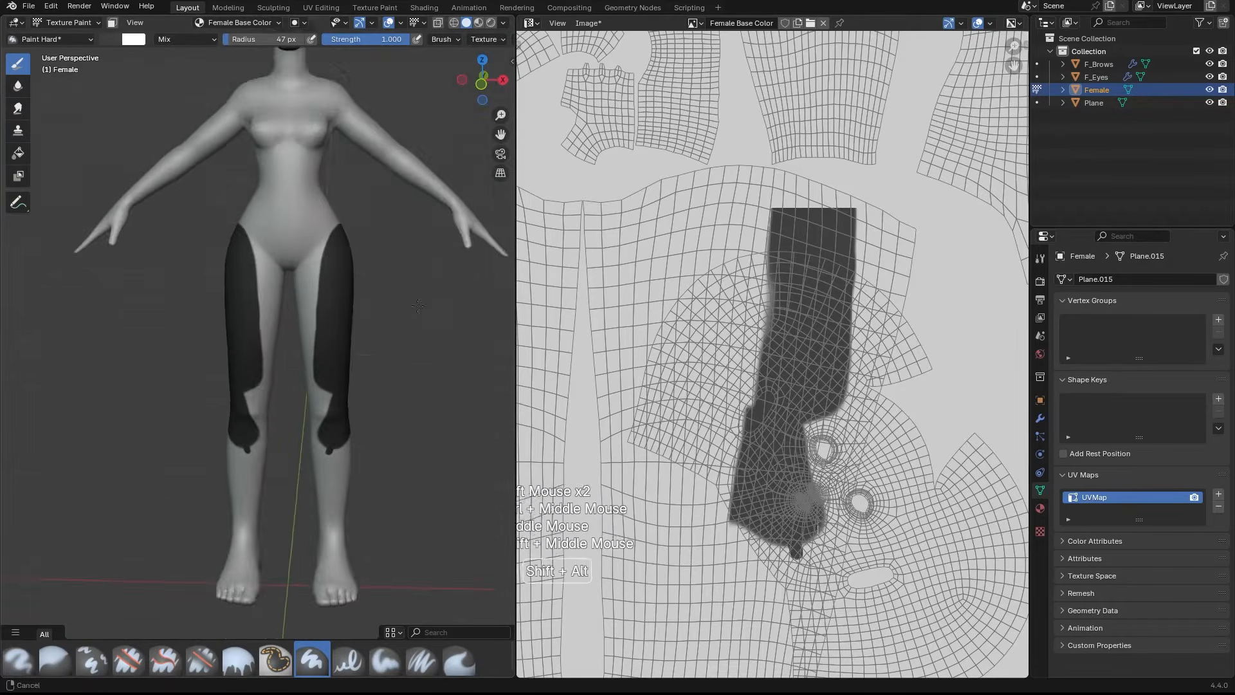
{"action": "middle_click_drag", "start_coordinate": [405, 225], "coordinate": [411, 379], "text": "shift"}
{"action": "middle_click_drag", "start_coordinate": [411, 379], "coordinate": [412, 414], "text": "ctrl"}
{"action": "middle_click_drag", "start_coordinate": [303, 232], "coordinate": [317, 245]}
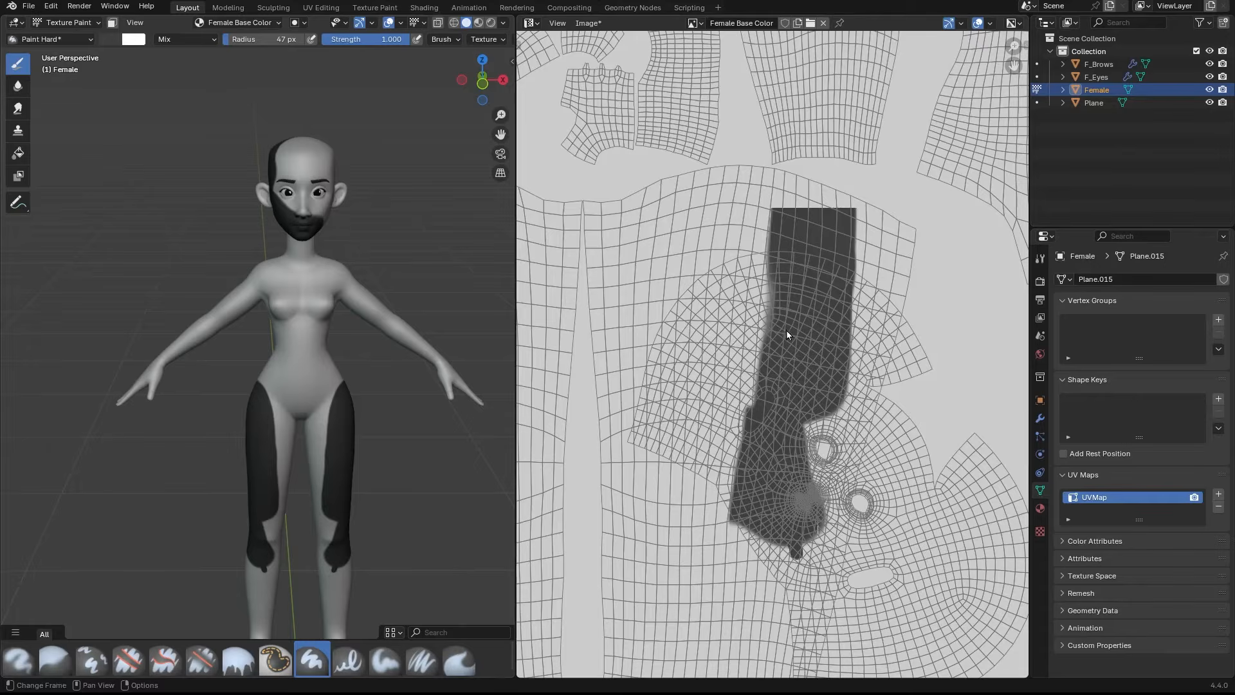
Step: Return to Edit Mode, then rotate the head island and scale it down in the free space beside the leg islands
{"action": "middle_click_drag", "start_coordinate": [812, 275], "coordinate": [721, 315], "text": "ctrl"}
{"action": "key", "text": "Tab"}
{"action": "middle_click_drag", "start_coordinate": [881, 360], "coordinate": [820, 267], "text": "shift"}
{"action": "middle_click_drag", "start_coordinate": [820, 267], "coordinate": [768, 286], "text": "ctrl"}
{"action": "key", "text": "r"}
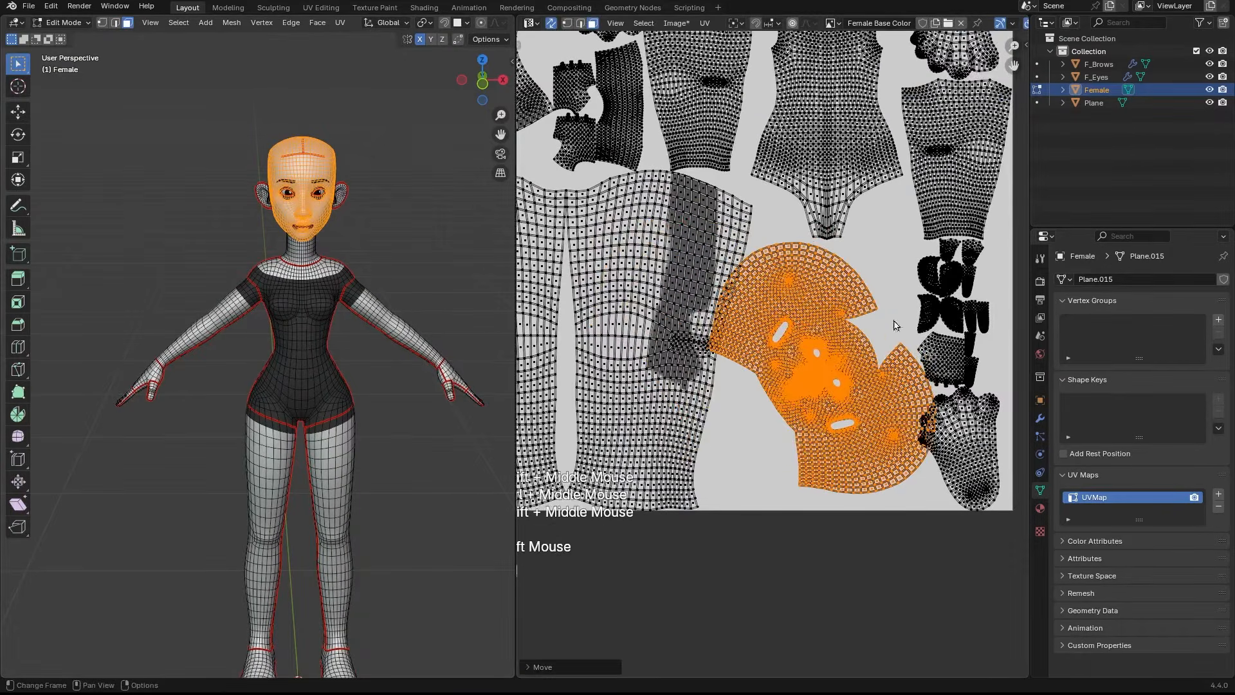
{"action": "left_click", "coordinate": [912, 342]}
{"action": "key", "text": "s"}
{"action": "left_click", "coordinate": [891, 332]}
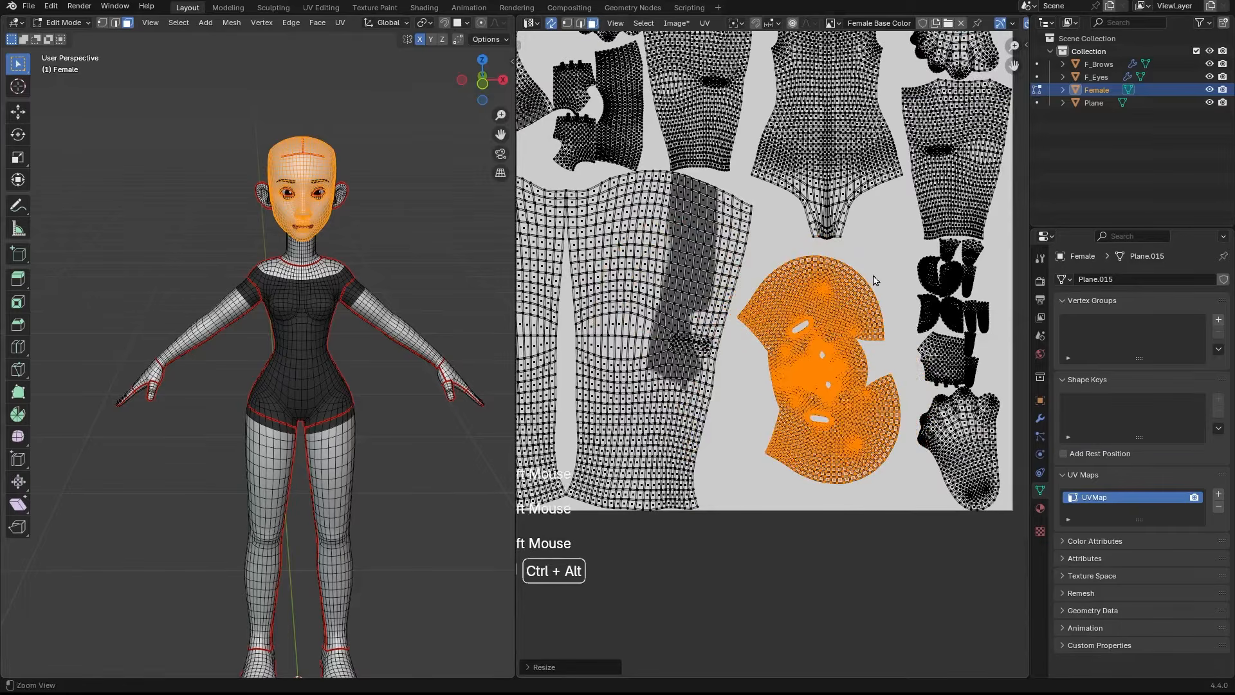
Step: Enlarge the head island, rotate it upright and move it so it extends past the right edge of the UV grid
{"action": "middle_click_drag", "start_coordinate": [874, 279], "coordinate": [859, 318], "text": "ctrl"}
{"action": "key", "text": "s"}
{"action": "key", "text": "r"}
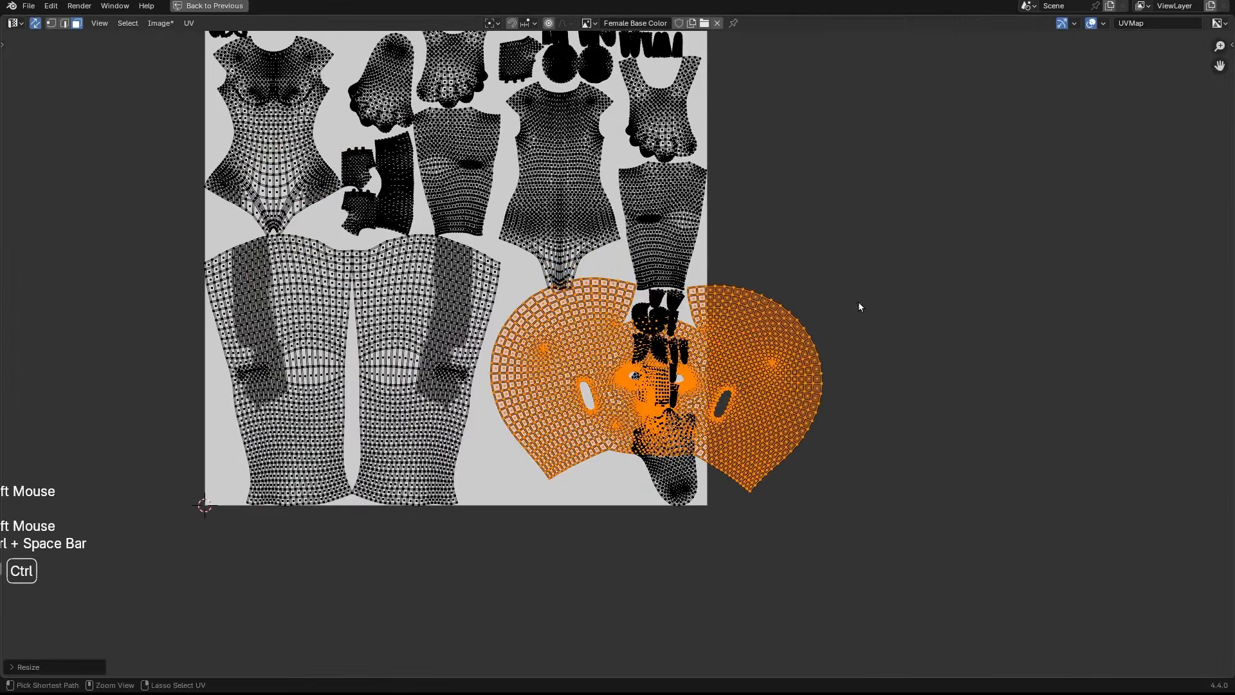
{"action": "mouse_move", "coordinate": [857, 302]}
{"action": "middle_mouse_down", "text": "ctrl"}
{"action": "mouse_move", "coordinate": [739, 310]}
{"action": "mouse_move", "coordinate": [855, 303]}
{"action": "mouse_move", "coordinate": [856, 317]}
{"action": "middle_mouse_up", "text": "ctrl"}
{"action": "key", "text": "g"}
{"action": "left_click", "coordinate": [744, 310]}
{"action": "key", "text": "r"}
{"action": "left_click", "coordinate": [924, 257]}
{"action": "key", "text": "g"}
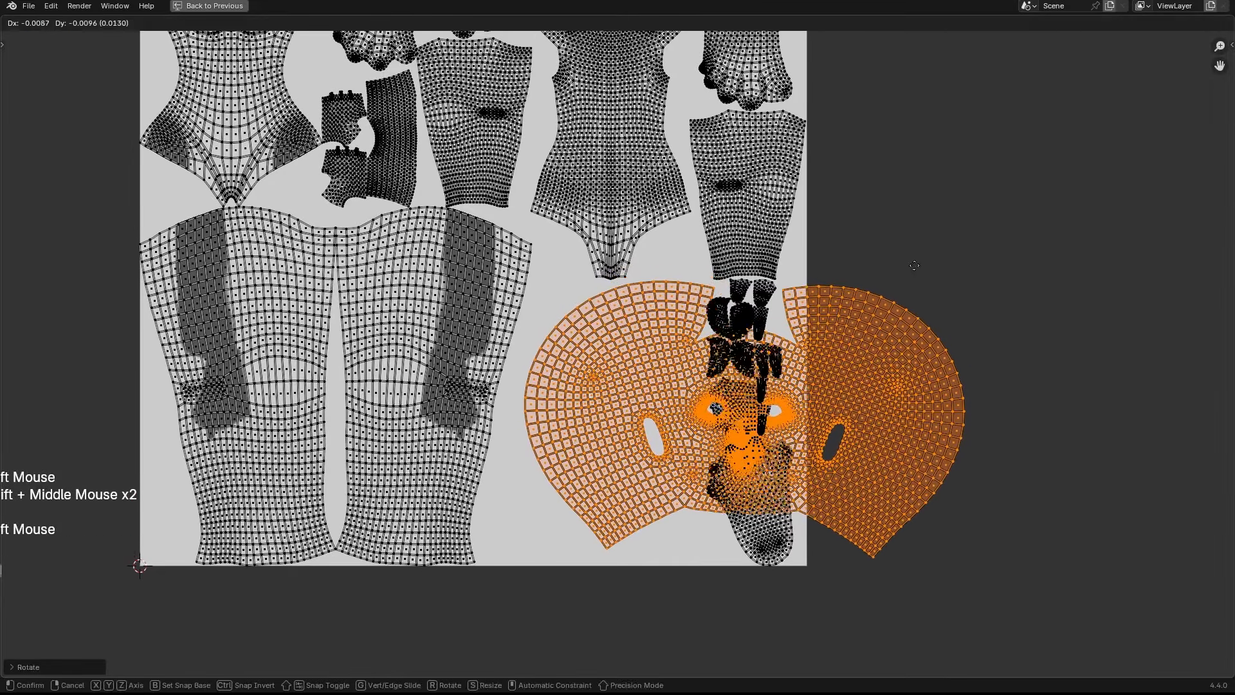
{"action": "left_click", "coordinate": [910, 269], "text": "shift"}
{"action": "key", "text": "ctrl+space"}
{"action": "middle_click_drag", "start_coordinate": [907, 269], "coordinate": [881, 306], "text": "ctrl"}
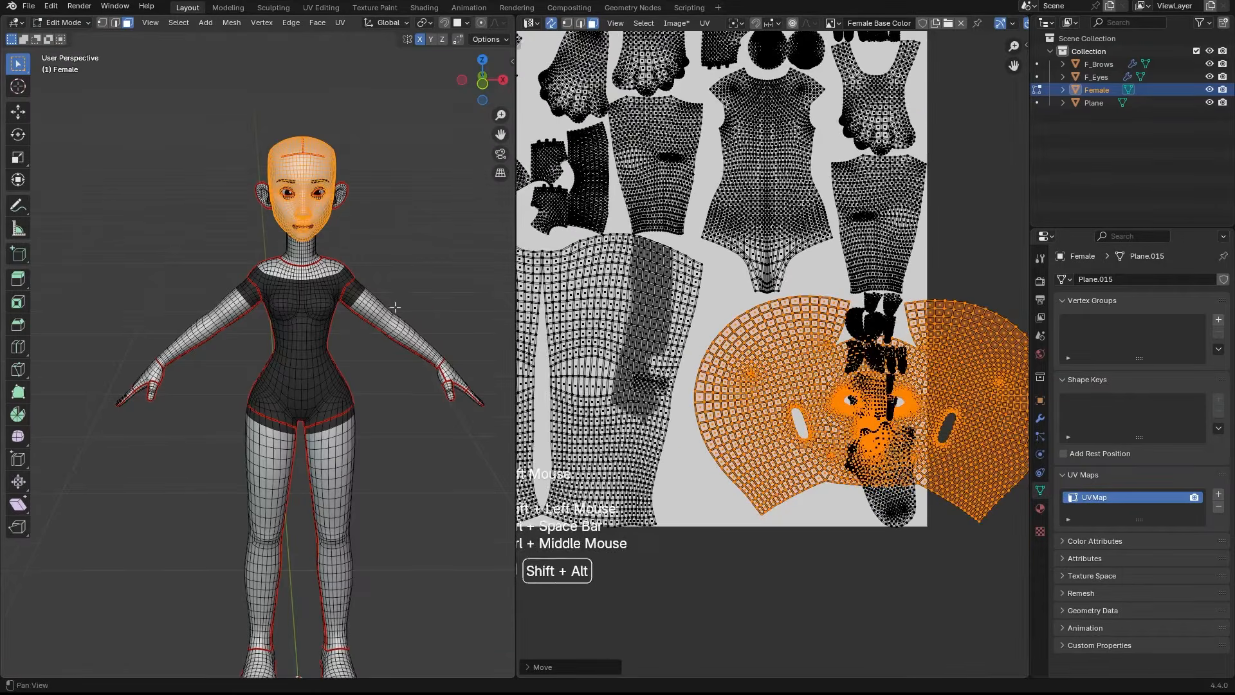
Step: Switch the 3D viewport to Texture Paint mode and change the UV Editor to an Image Editor in Paint mode
{"action": "key", "text": "ctrl+Tab"}
{"action": "middle_click_drag", "start_coordinate": [394, 306], "coordinate": [418, 283], "text": "shift"}
{"action": "left_click", "coordinate": [476, 181]}
{"action": "middle_click_drag", "start_coordinate": [771, 346], "coordinate": [961, 335], "text": "shift"}
{"action": "middle_click_drag", "start_coordinate": [706, 251], "coordinate": [689, 350], "text": "ctrl"}
{"action": "middle_click_drag", "start_coordinate": [689, 351], "coordinate": [685, 377], "text": "shift"}
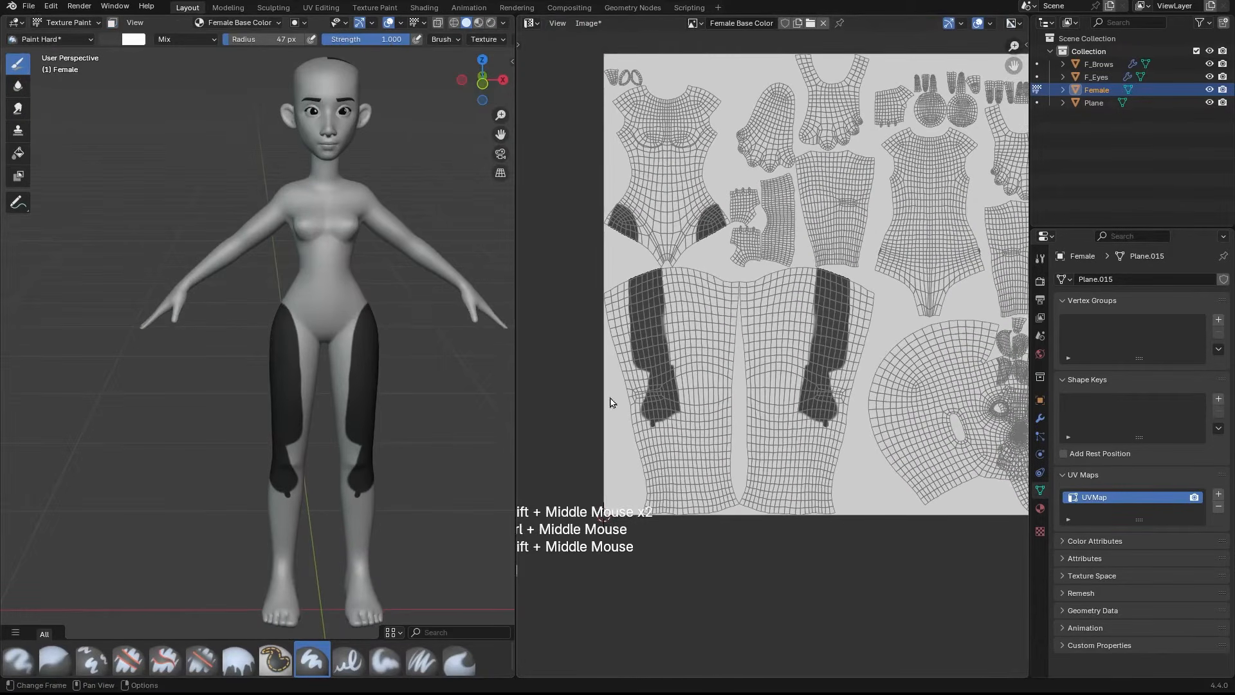
{"action": "left_click", "coordinate": [533, 24]}
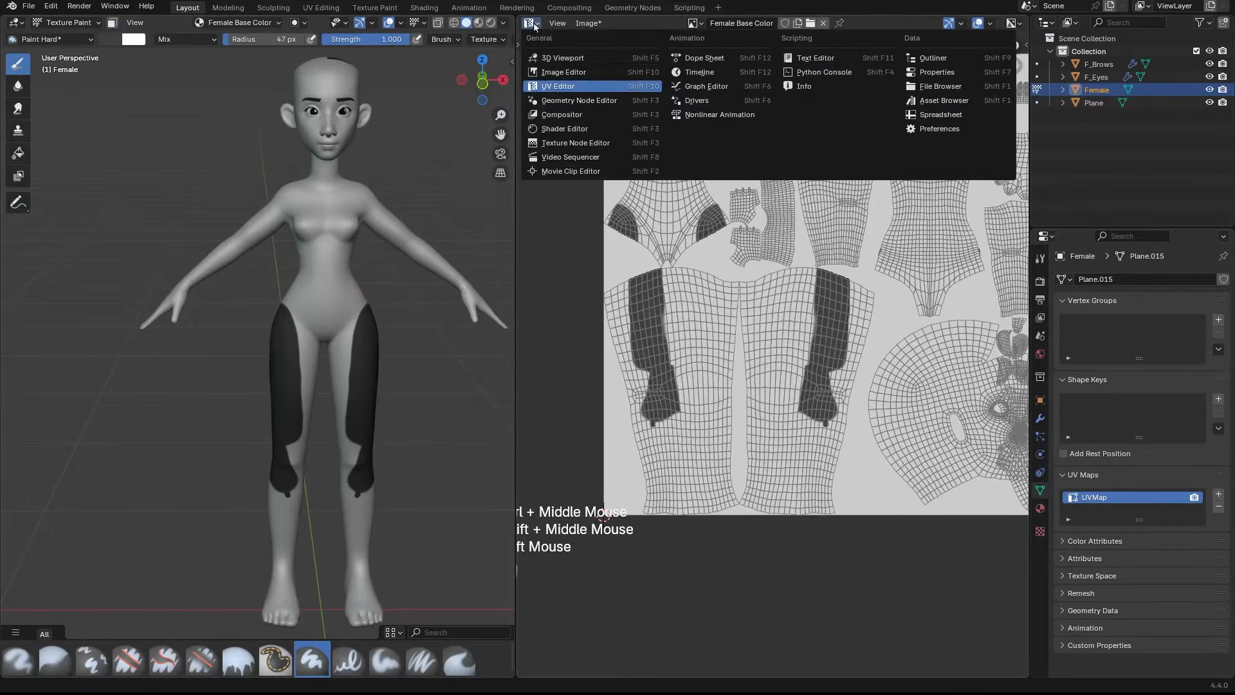
{"action": "left_click", "coordinate": [556, 87]}
{"action": "left_click", "coordinate": [573, 69]}
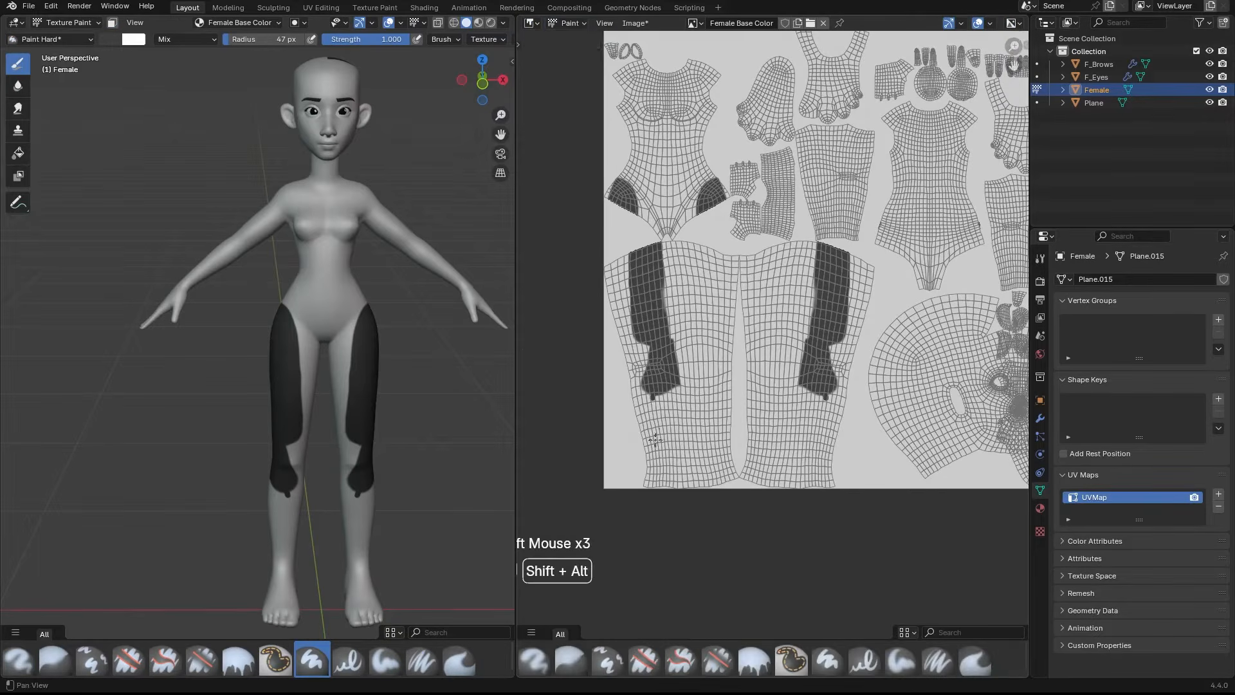
Step: Paint a dark vertical stroke down the left edge of the base colour image and check it on the character's head
{"action": "mouse_move", "coordinate": [641, 424]}
{"action": "middle_mouse_down", "text": "shift"}
{"action": "mouse_move", "coordinate": [634, 373]}
{"action": "mouse_move", "coordinate": [593, 334]}
{"action": "middle_mouse_up", "text": "shift"}
{"action": "middle_click_drag", "start_coordinate": [592, 333], "coordinate": [587, 349], "text": "shift"}
{"action": "left_click_drag", "start_coordinate": [571, 312], "coordinate": [573, 444]}
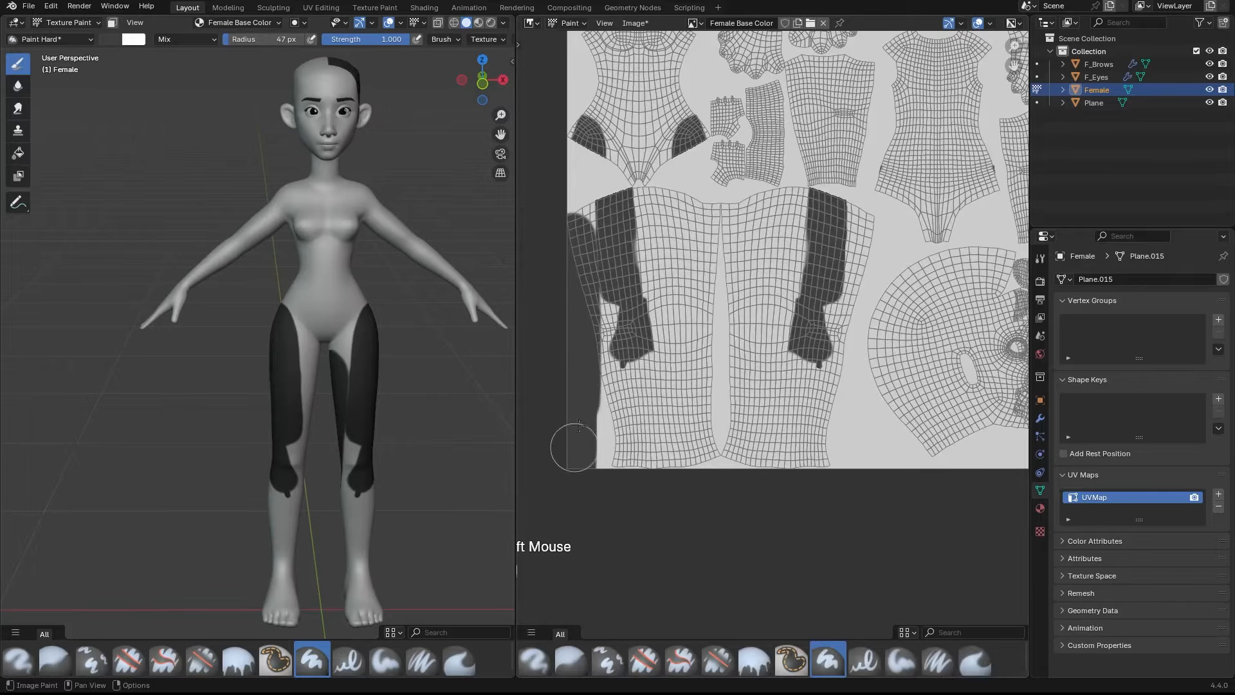
{"action": "middle_click_drag", "start_coordinate": [574, 301], "coordinate": [576, 322], "text": "ctrl"}
{"action": "middle_click_drag", "start_coordinate": [473, 222], "coordinate": [405, 202]}
{"action": "middle_click_drag", "start_coordinate": [405, 203], "coordinate": [348, 306], "text": "shift"}
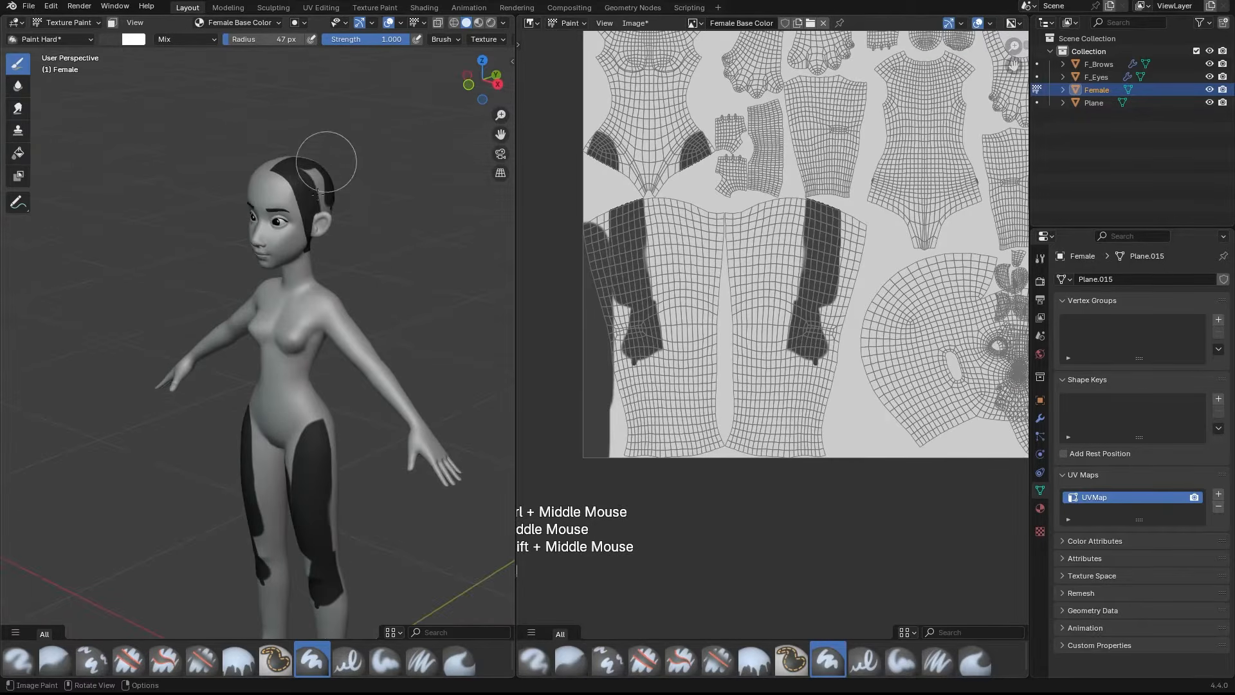
{"action": "middle_click_drag", "start_coordinate": [321, 192], "coordinate": [251, 203]}
Step: Examine the part of the head island outside the UV grid against the painted strip at the image's opposite edge
{"action": "middle_click_drag", "start_coordinate": [1007, 340], "coordinate": [785, 332], "text": "shift"}
{"action": "mouse_move", "coordinate": [899, 314]}
{"action": "middle_mouse_down", "text": "ctrl"}
{"action": "mouse_move", "coordinate": [865, 334]}
{"action": "mouse_move", "coordinate": [928, 317]}
{"action": "mouse_move", "coordinate": [919, 325]}
{"action": "middle_mouse_up", "text": "ctrl"}
{"action": "key", "text": "ctrl+space"}
{"action": "middle_click_drag", "start_coordinate": [770, 277], "coordinate": [784, 205], "text": "ctrl"}
{"action": "middle_click_drag", "start_coordinate": [785, 205], "coordinate": [775, 331], "text": "shift"}
{"action": "middle_click_drag", "start_coordinate": [776, 332], "coordinate": [765, 363], "text": "ctrl"}
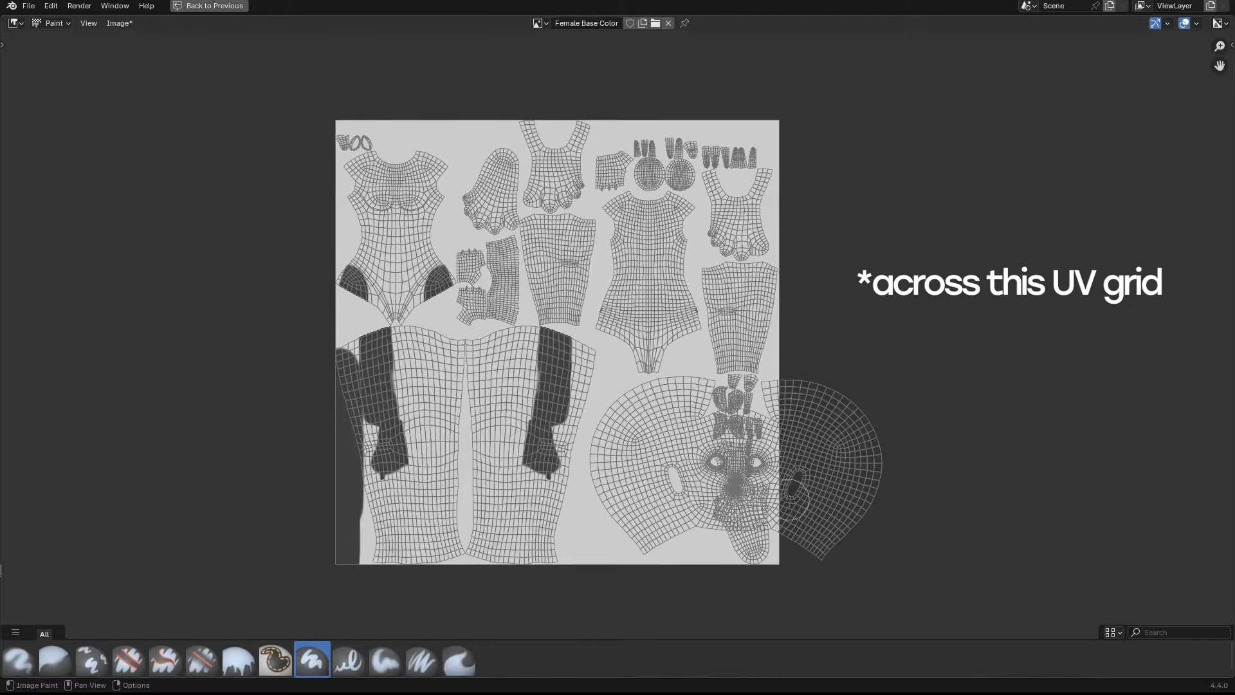
{"action": "left_click_drag", "start_coordinate": [374, 414], "coordinate": [394, 506]}
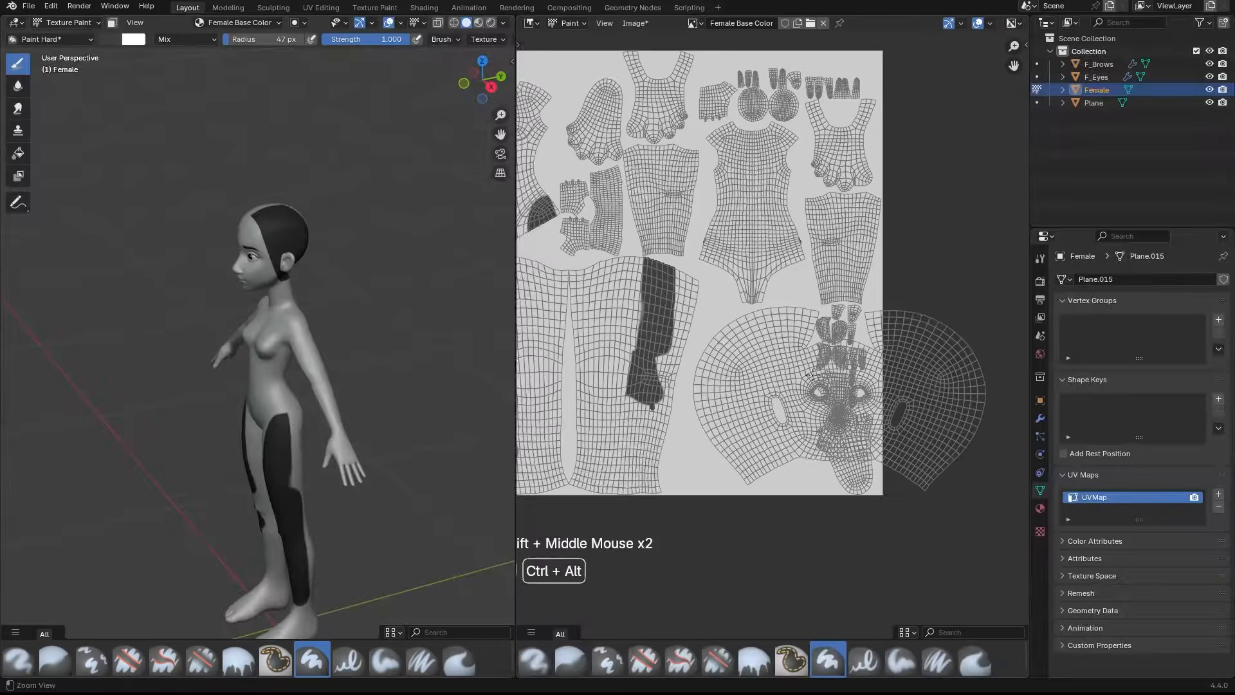
{"action": "middle_click_drag", "start_coordinate": [914, 324], "coordinate": [912, 346], "text": "ctrl"}
{"action": "middle_click_drag", "start_coordinate": [913, 345], "coordinate": [879, 356], "text": "shift"}
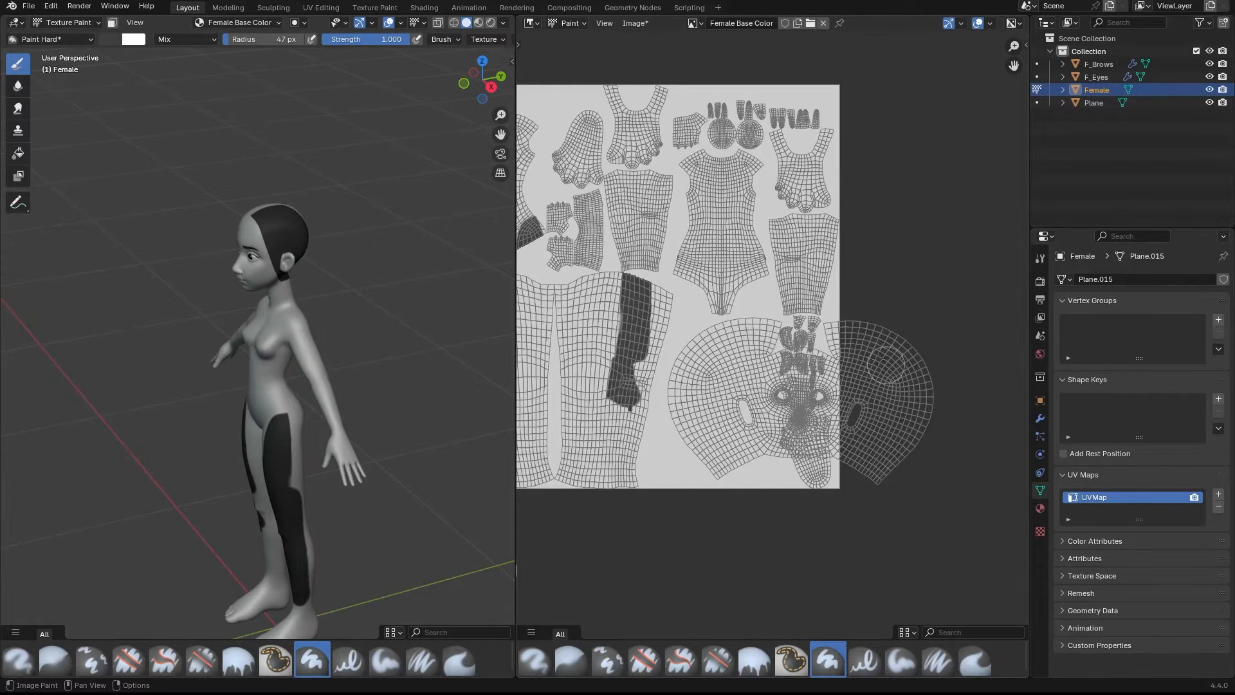
Step: Return the character to Edit Mode and change the Image Editor back to the UV Editor
{"action": "key", "text": "Tab"}
{"action": "middle_click_drag", "start_coordinate": [779, 363], "coordinate": [787, 351], "text": "ctrl"}
{"action": "left_click", "coordinate": [532, 23]}
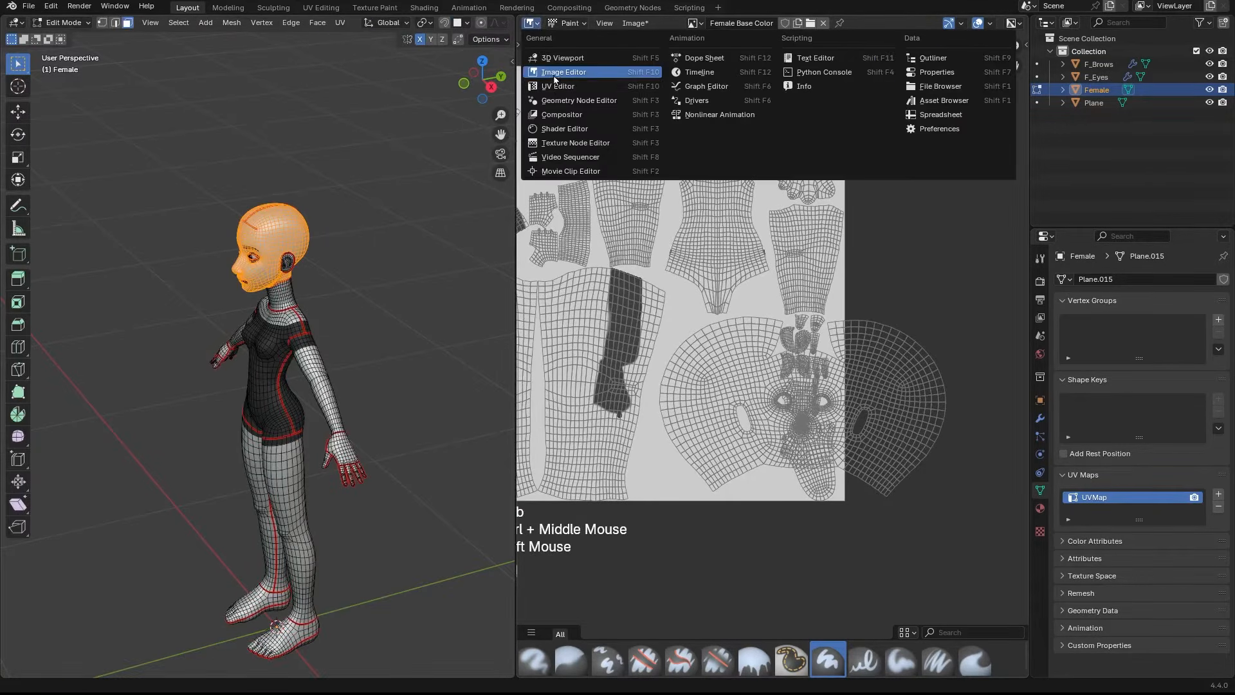
{"action": "left_click", "coordinate": [566, 80]}
{"action": "middle_click_drag", "start_coordinate": [965, 321], "coordinate": [980, 288], "text": "shift"}
Step: Scale the head island down and move it completely inside the UV grid, beside the leg islands
{"action": "key", "text": "s"}
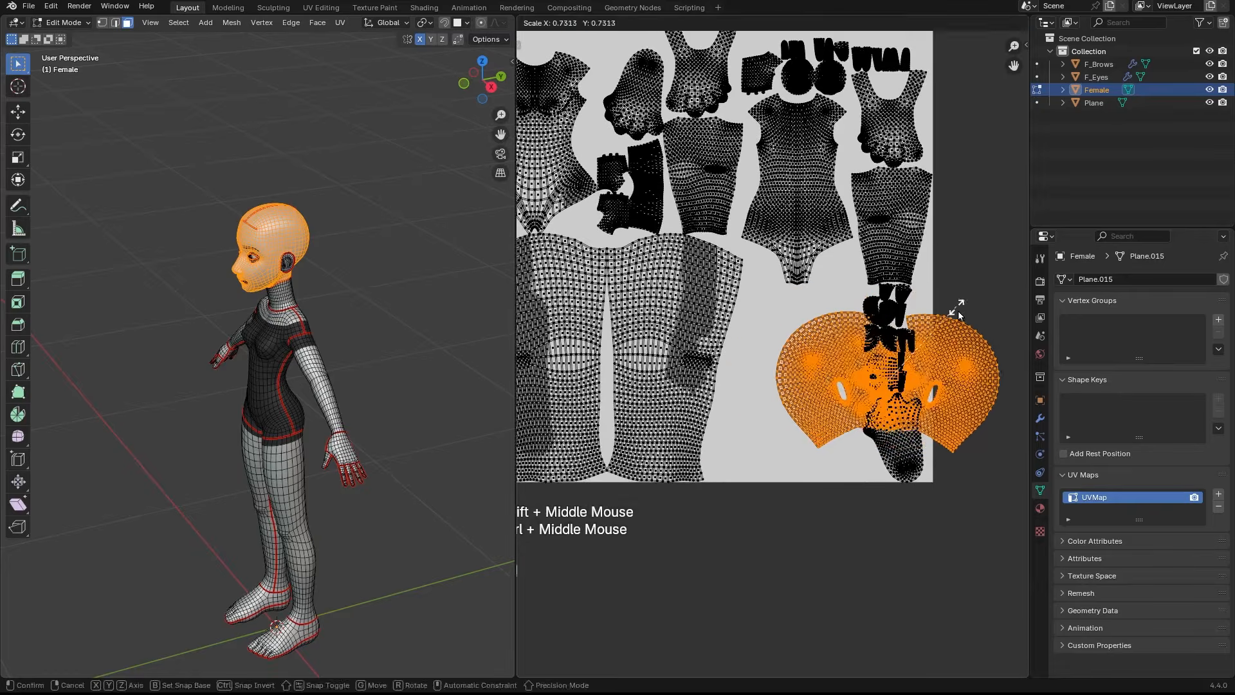
{"action": "left_click", "coordinate": [958, 344]}
{"action": "key", "text": "g"}
{"action": "left_click", "coordinate": [891, 341]}
{"action": "key", "text": "s"}
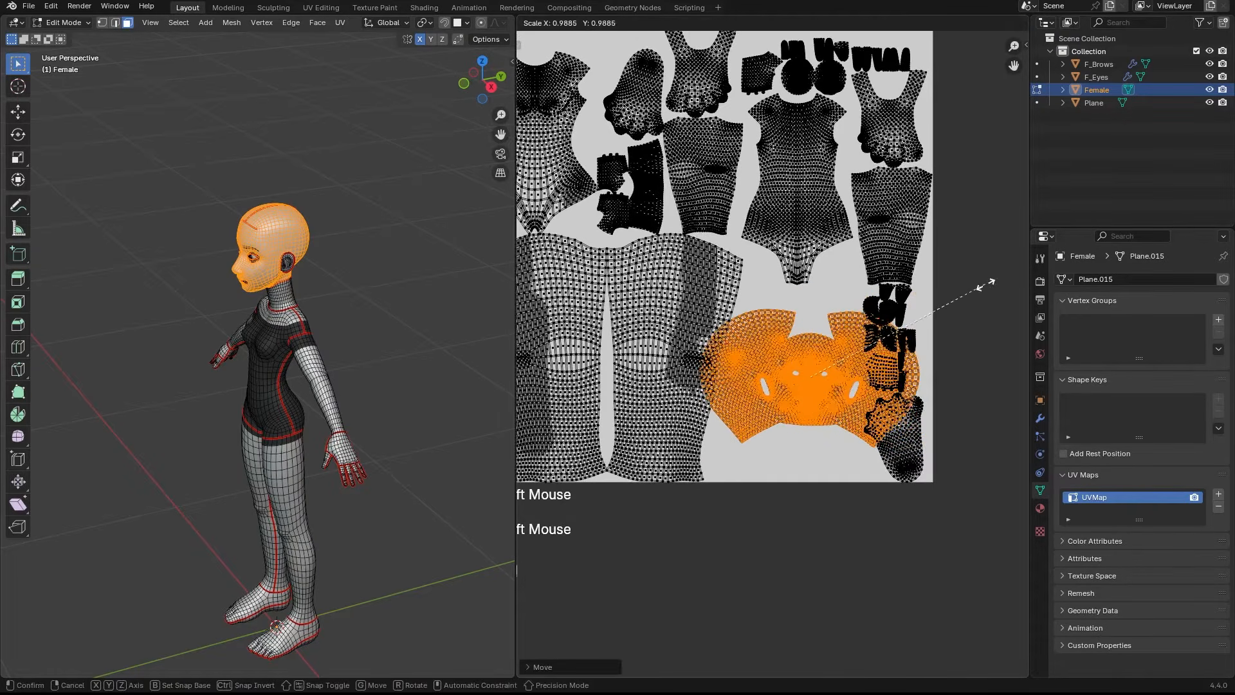
{"action": "left_click", "coordinate": [965, 293]}
{"action": "middle_click_drag", "start_coordinate": [965, 292], "coordinate": [930, 293], "text": "shift"}
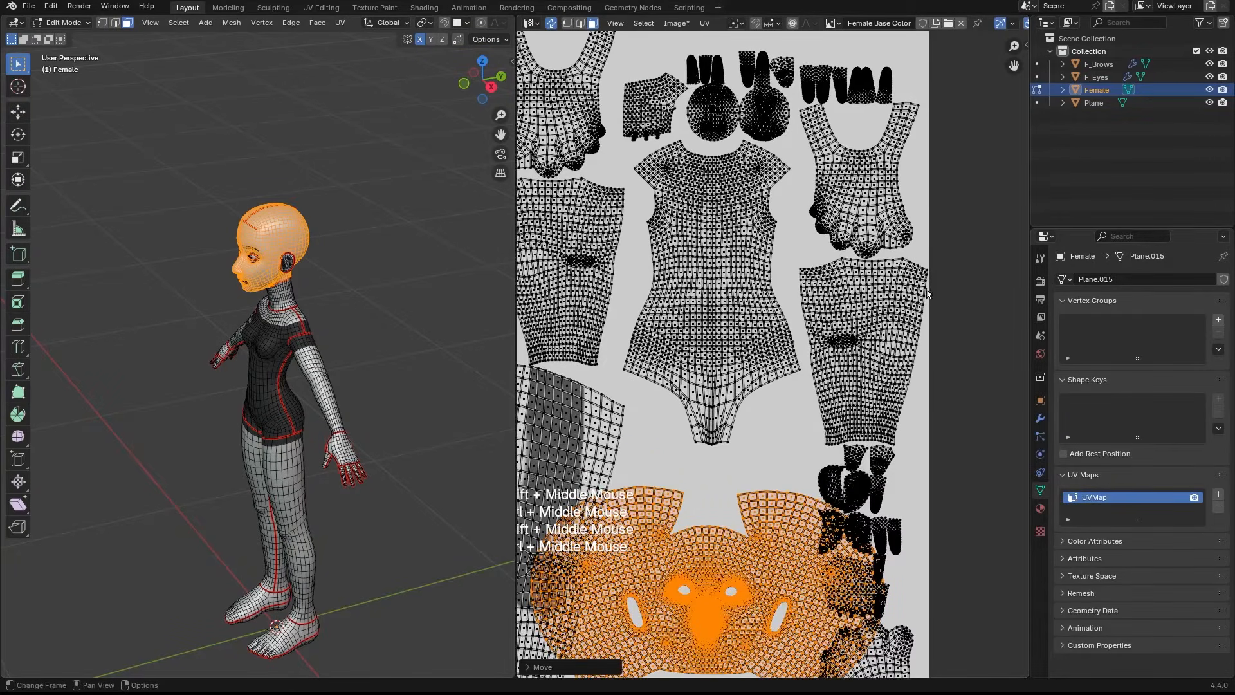
{"action": "left_click", "coordinate": [926, 292]}
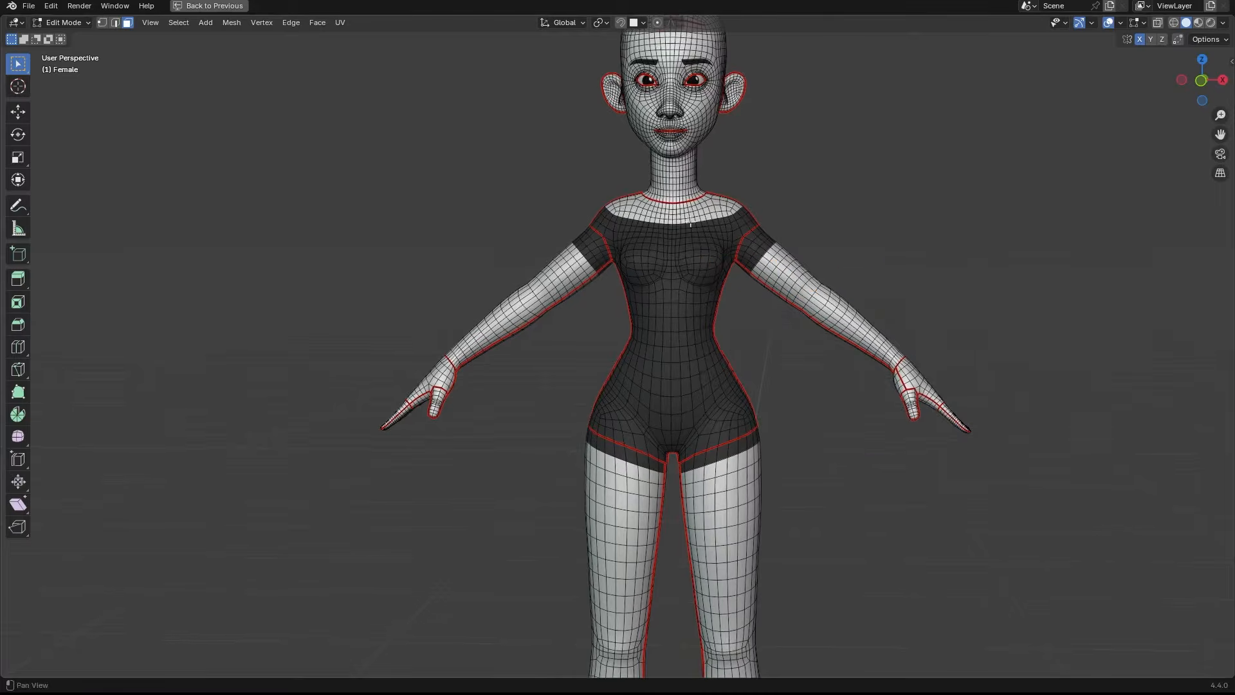
Step: Review the character's part order by selecting the linked head, neck and torso regions on the mesh
{"action": "middle_click_drag", "start_coordinate": [661, 254], "coordinate": [657, 237]}
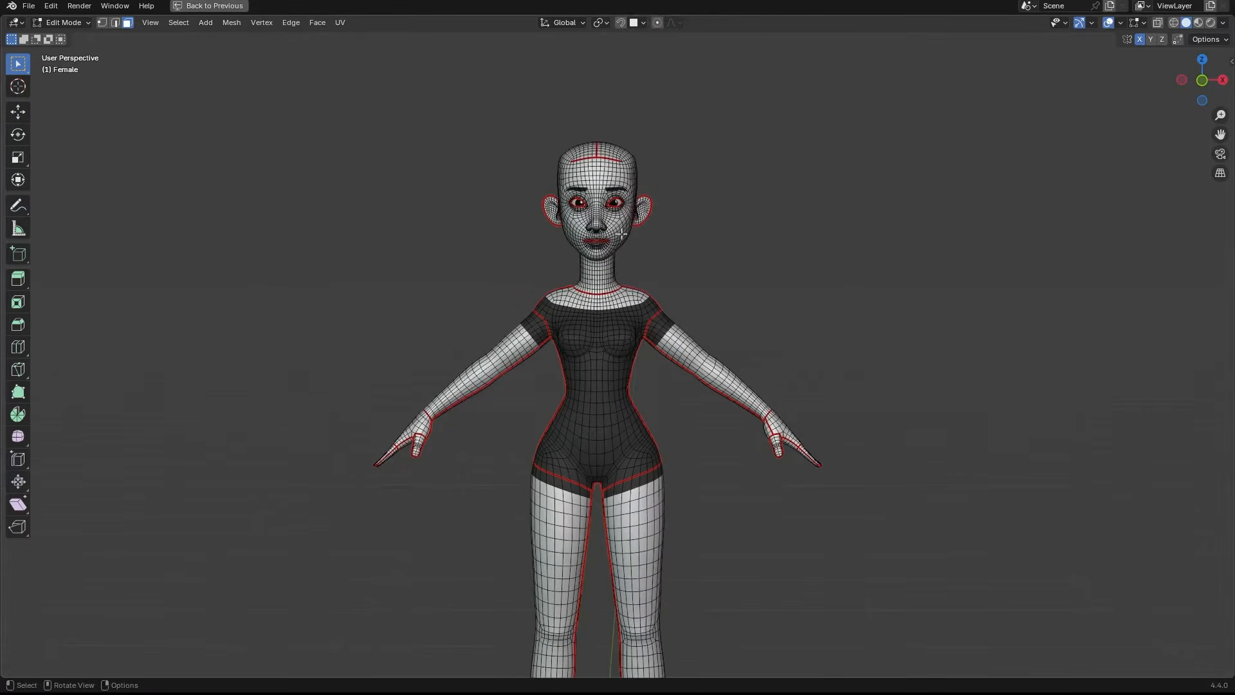
{"action": "key", "text": "l"}
{"action": "scroll", "coordinate": [618, 234], "scroll_direction": "down", "scroll_amount": 2}
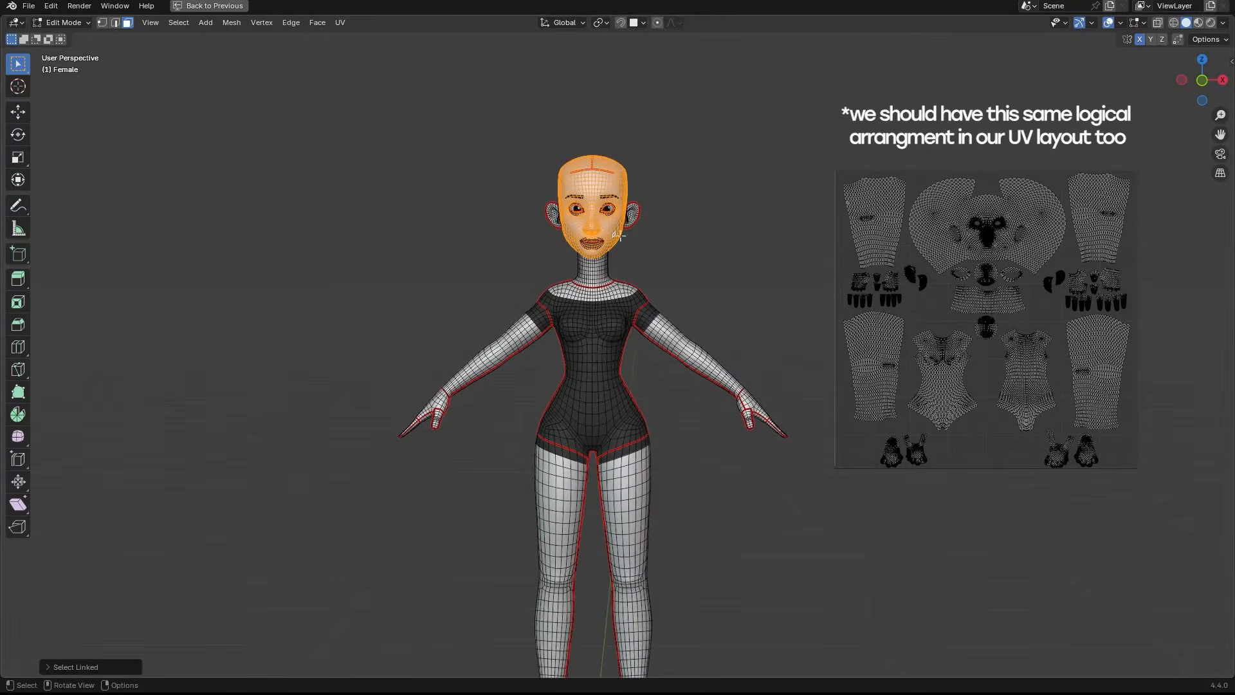
{"action": "scroll", "coordinate": [619, 236], "scroll_direction": "up", "scroll_amount": 1}
{"action": "key", "text": "alt+a"}
{"action": "key", "text": "l"}
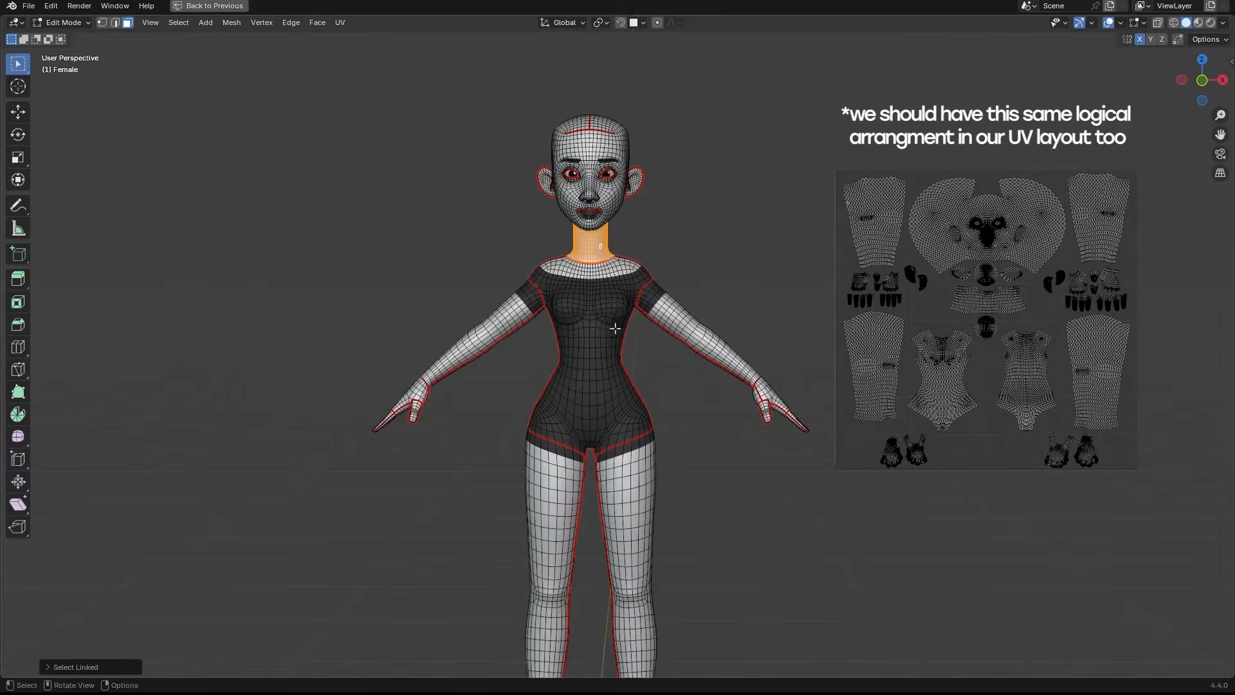
{"action": "key", "text": "l"}
Step: Select the linked legs, feet and one arm on the mesh, and restore the split layout to compare their UV islands
{"action": "middle_click_drag", "start_coordinate": [615, 328], "coordinate": [615, 200], "text": "shift"}
{"action": "key", "text": "alt+a"}
{"action": "key", "text": "l"}
{"action": "key", "text": "l"}
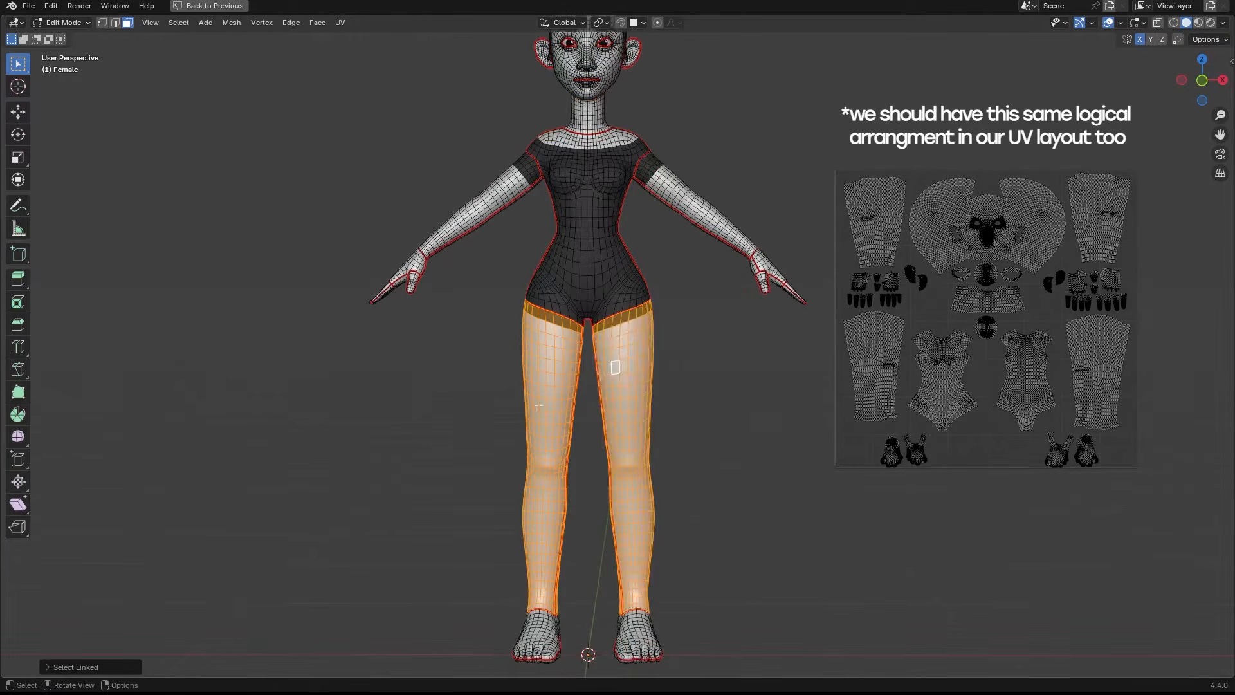
{"action": "key", "text": "l"}
{"action": "key", "text": "l"}
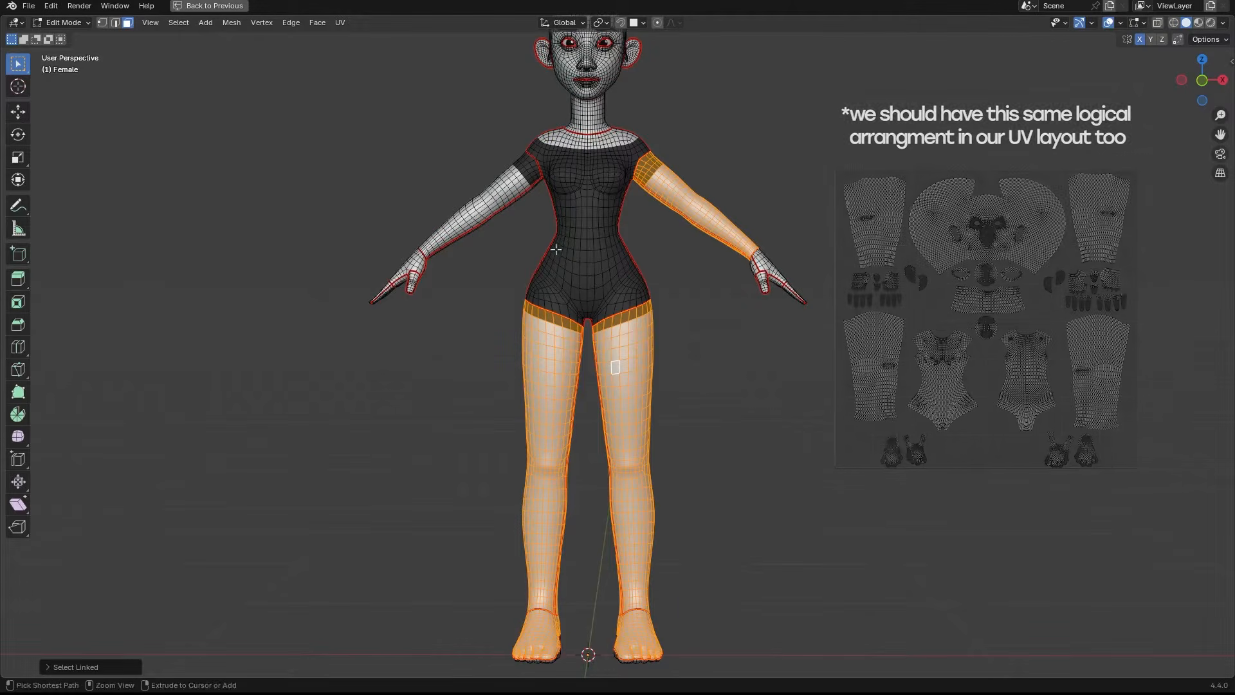
{"action": "key", "text": "ctrl+space"}
{"action": "middle_click_drag", "start_coordinate": [400, 267], "coordinate": [386, 276], "text": "ctrl"}
{"action": "middle_click_drag", "start_coordinate": [386, 277], "coordinate": [398, 299], "text": "shift"}
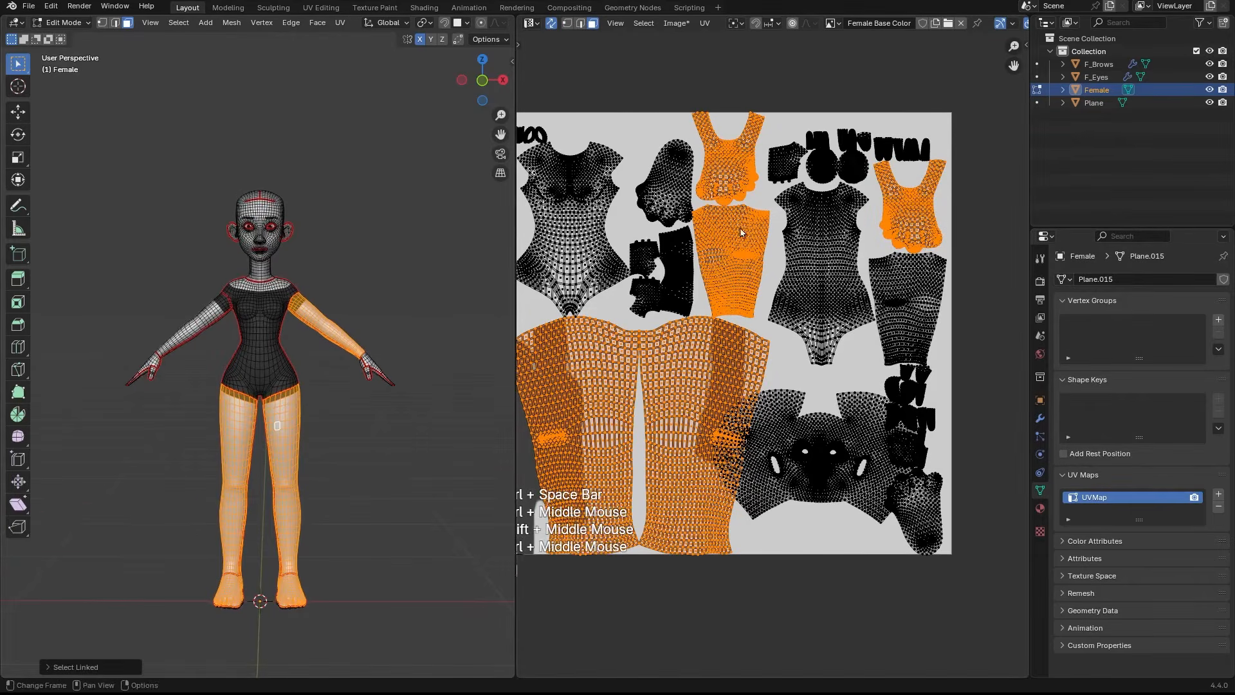
Step: Unlink the Female Base Color image from the UV Editor, and move all UV islands outside the grid
{"action": "middle_click_drag", "start_coordinate": [741, 233], "coordinate": [815, 183], "text": "ctrl"}
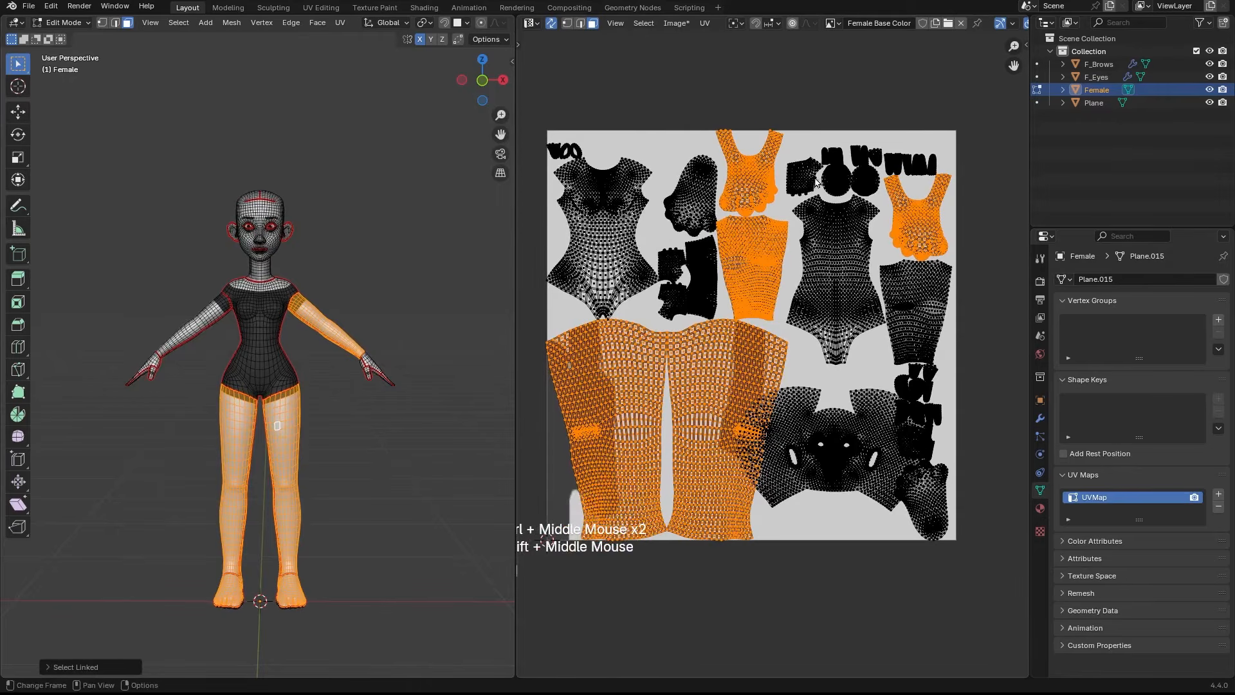
{"action": "left_click", "coordinate": [960, 23]}
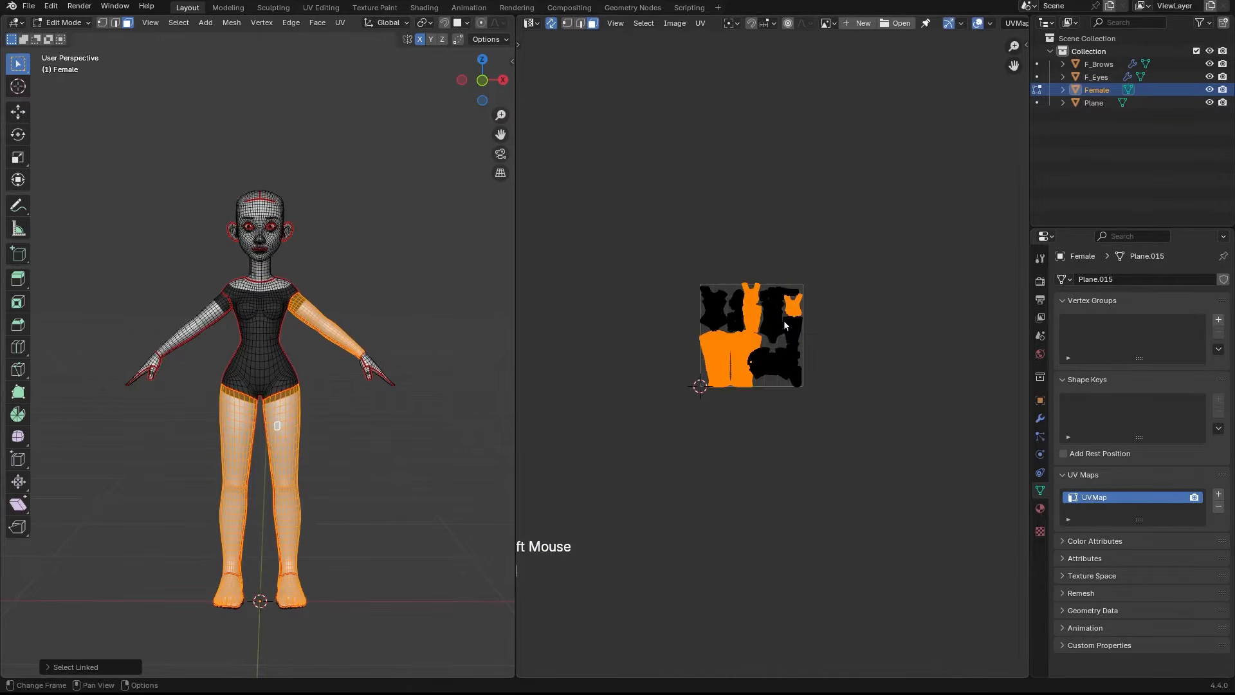
{"action": "middle_click_drag", "start_coordinate": [783, 320], "coordinate": [885, 300], "text": "ctrl"}
{"action": "middle_click_drag", "start_coordinate": [885, 299], "coordinate": [881, 307], "text": "ctrl"}
{"action": "left_click_drag", "start_coordinate": [662, 137], "coordinate": [965, 479]}
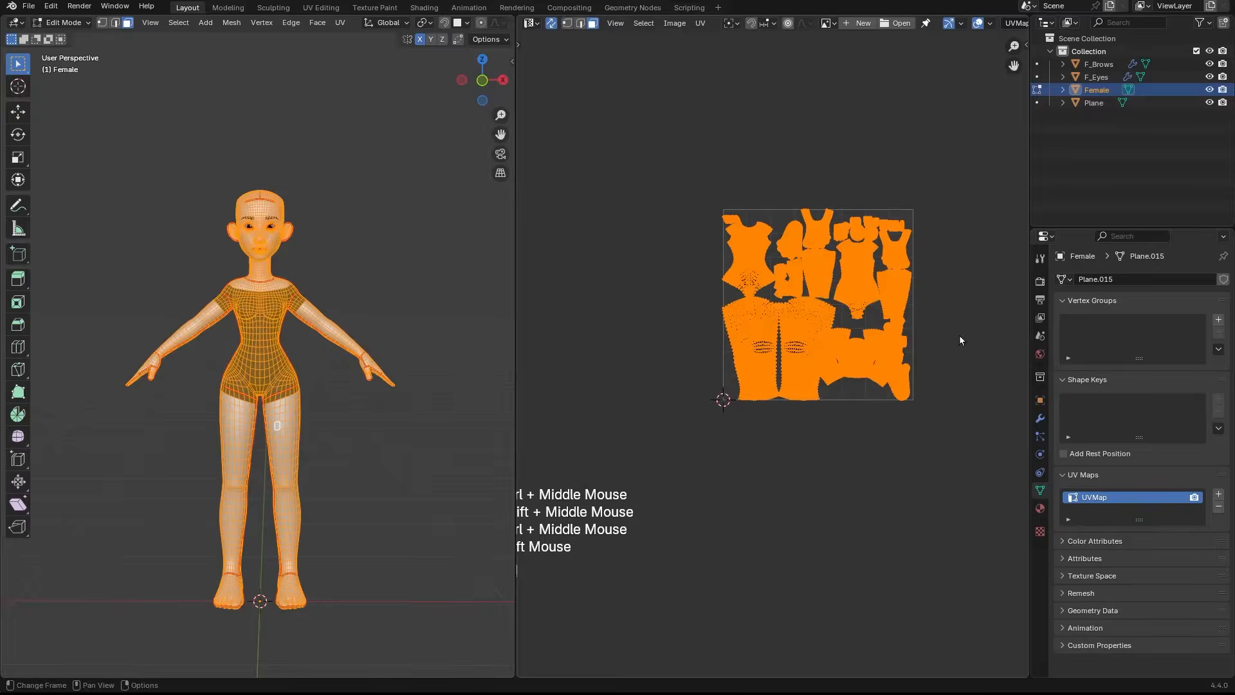
{"action": "key", "text": "g"}
{"action": "left_click", "coordinate": [700, 305]}
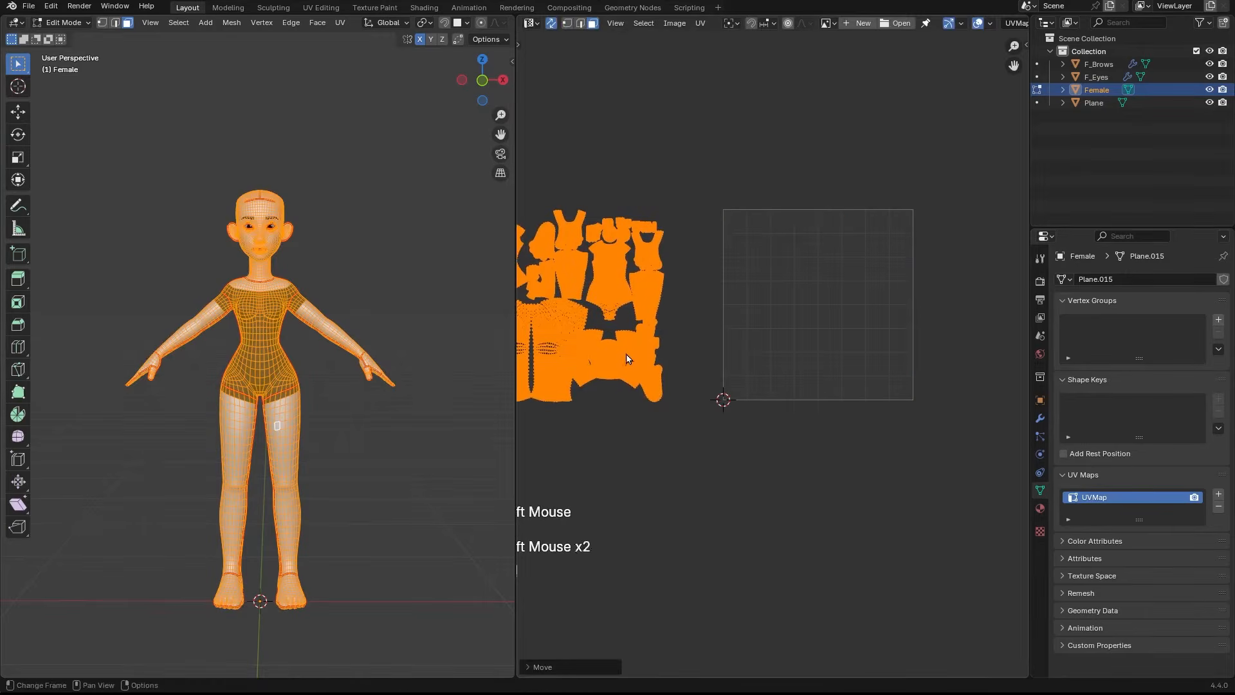
Step: Deselect everything, select only the linked head island and move it into the empty UV grid
{"action": "key", "text": "alt+a"}
{"action": "middle_click_drag", "start_coordinate": [628, 358], "coordinate": [653, 366], "text": "ctrl"}
{"action": "double_click", "coordinate": [654, 366]}
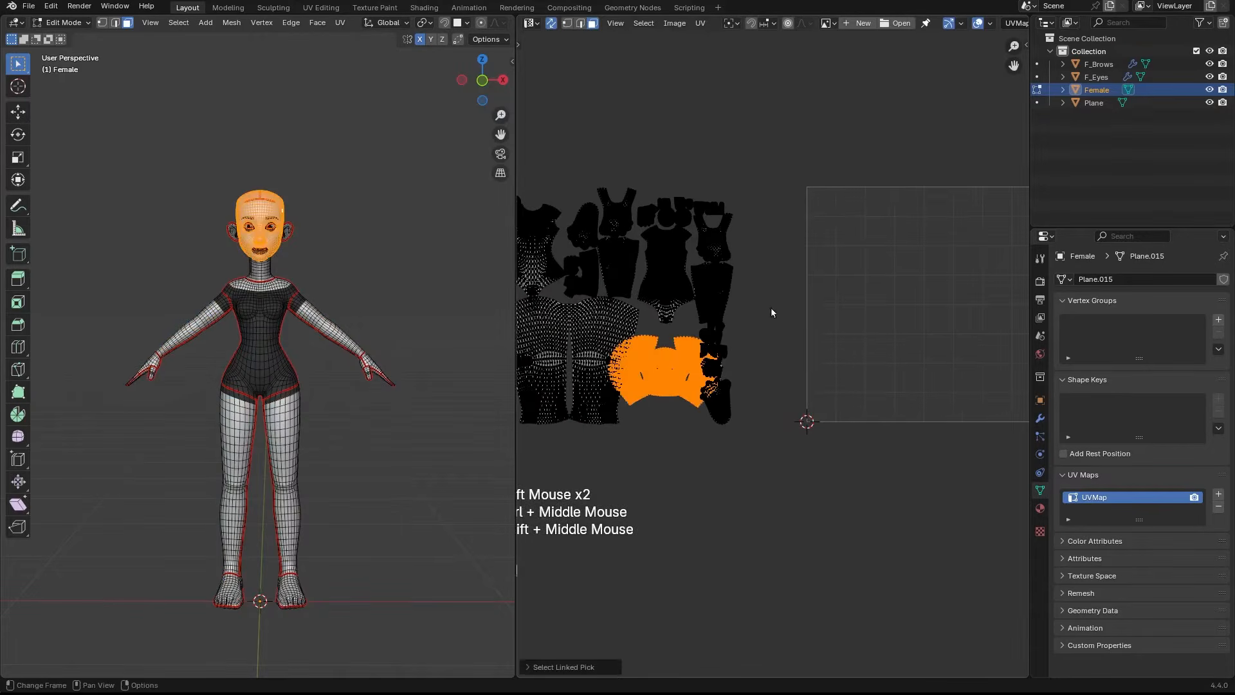
{"action": "middle_click_drag", "start_coordinate": [770, 312], "coordinate": [688, 326], "text": "shift"}
{"action": "key", "text": "g"}
{"action": "left_click", "coordinate": [857, 251]}
Step: Scale and rotate the head island so the face sits upright, centred near the upper edge of the grid
{"action": "middle_click_drag", "start_coordinate": [857, 251], "coordinate": [817, 212], "text": "shift"}
{"action": "middle_click_drag", "start_coordinate": [817, 212], "coordinate": [936, 159], "text": "ctrl"}
{"action": "key", "text": "s"}
{"action": "left_click", "coordinate": [889, 180]}
{"action": "key", "text": "r"}
{"action": "left_click", "coordinate": [942, 140]}
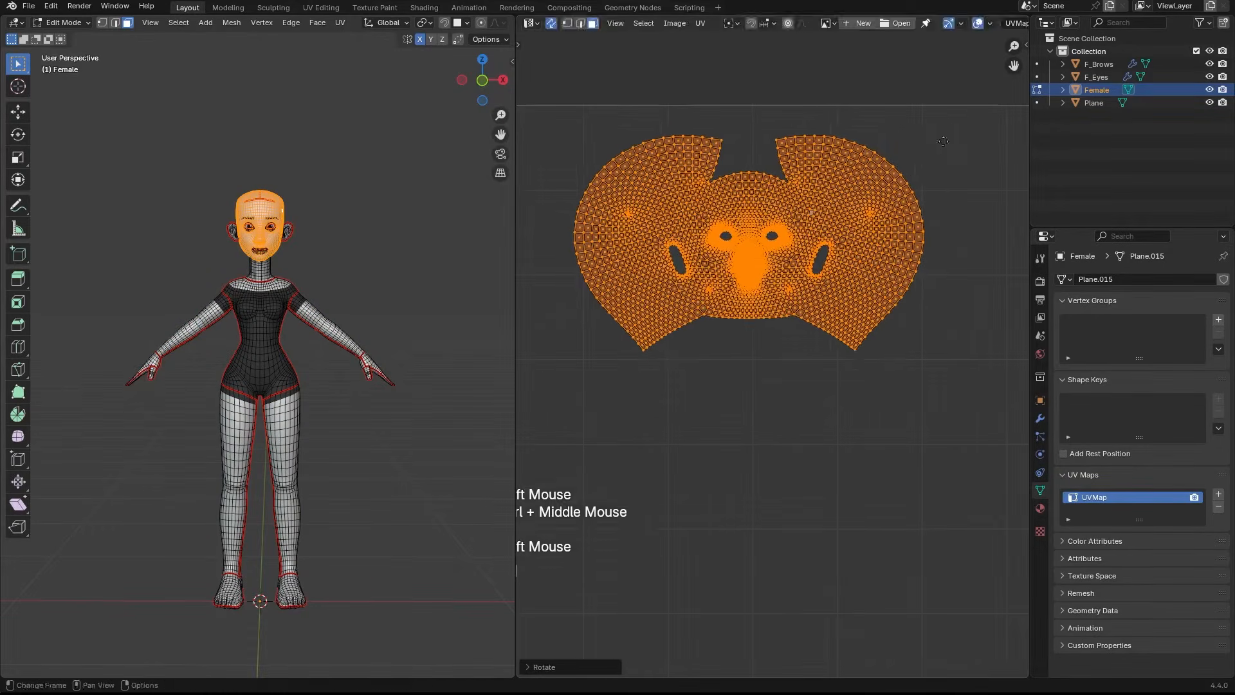
{"action": "key", "text": "g"}
{"action": "left_click", "coordinate": [947, 137]}
Step: Select the linked neck on the mesh and move its UV island into the grid
{"action": "middle_click_drag", "start_coordinate": [508, 226], "coordinate": [508, 218], "text": "ctrl"}
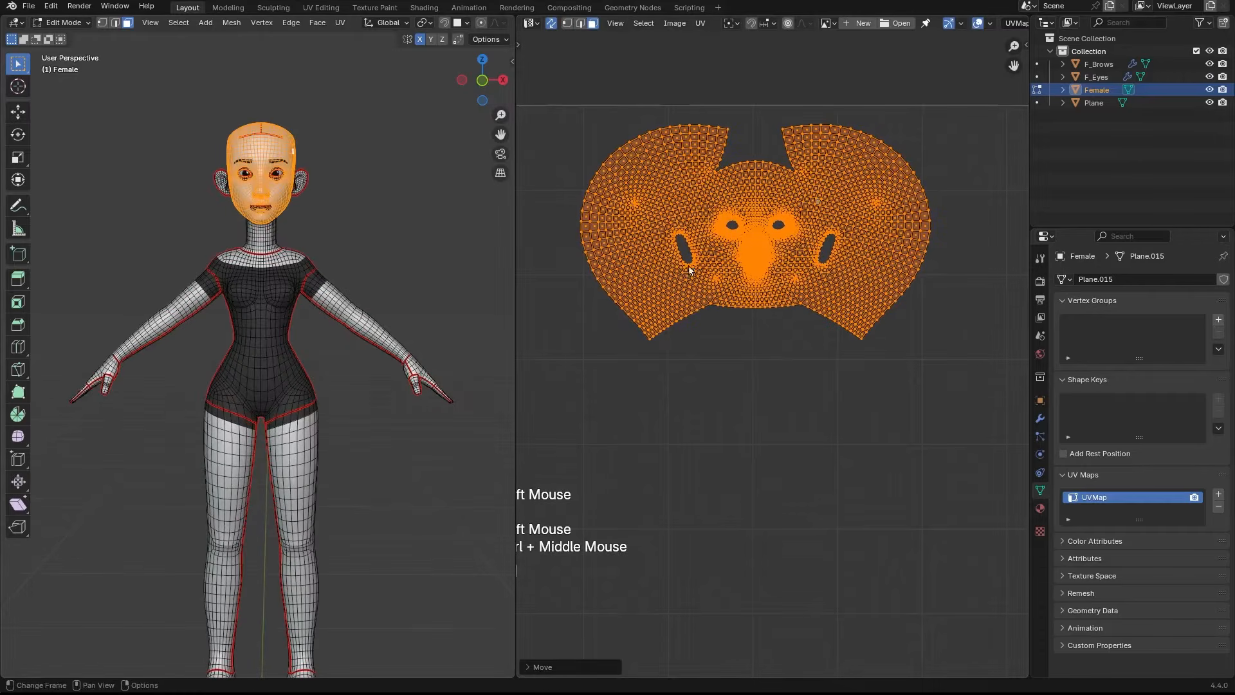
{"action": "double_click", "coordinate": [261, 236]}
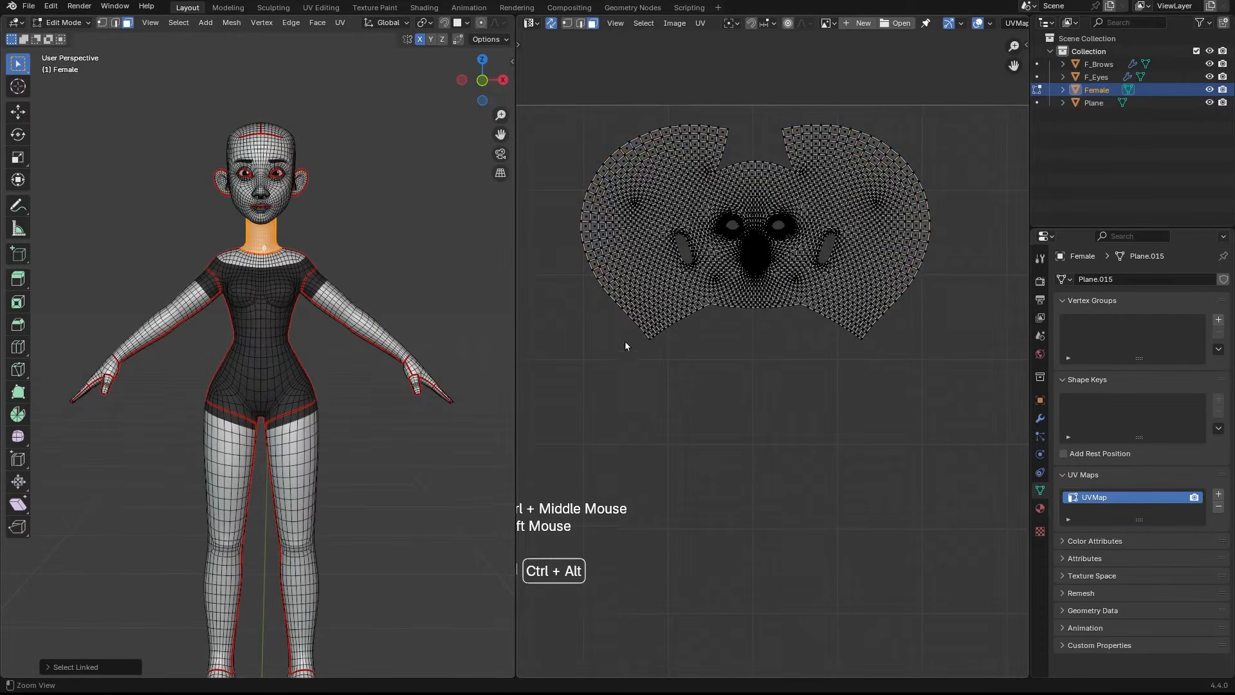
{"action": "middle_click_drag", "start_coordinate": [628, 344], "coordinate": [740, 309], "text": "ctrl"}
{"action": "middle_click_drag", "start_coordinate": [740, 308], "coordinate": [793, 280], "text": "shift"}
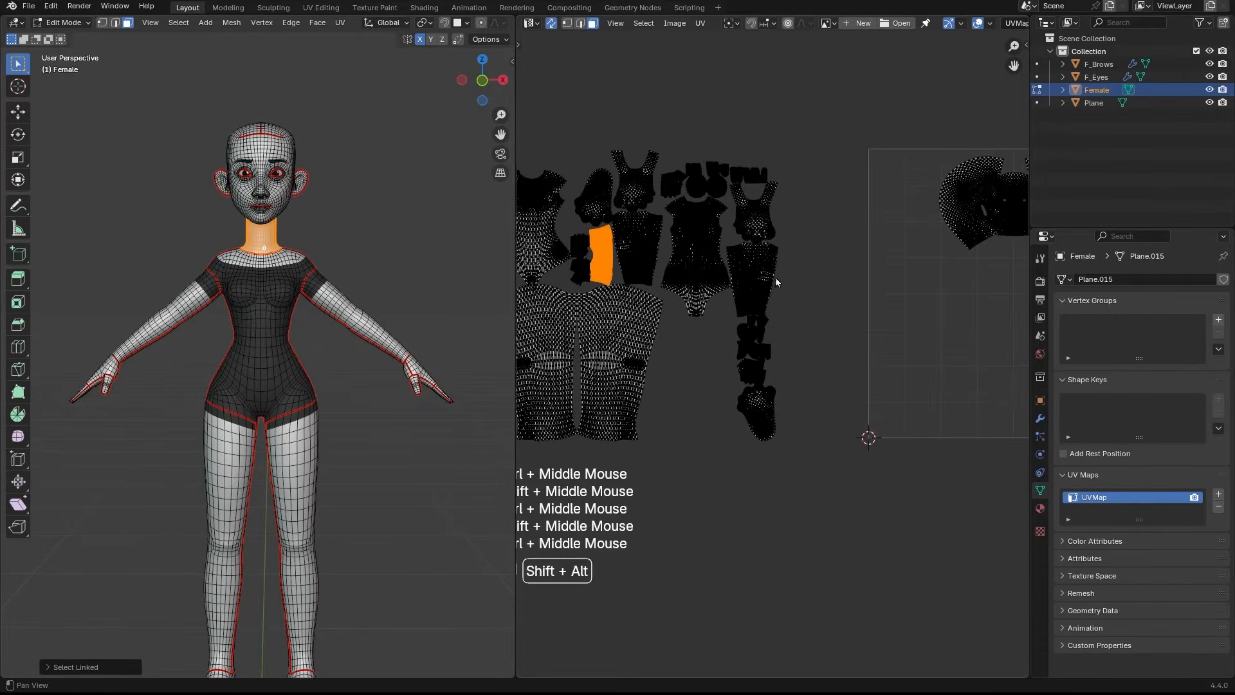
{"action": "key", "text": "g"}
{"action": "left_click", "coordinate": [958, 277]}
Step: Rotate the neck island by 90 degrees and place it directly under the head island
{"action": "middle_click_drag", "start_coordinate": [958, 276], "coordinate": [914, 335], "text": "shift"}
{"action": "middle_click_drag", "start_coordinate": [913, 334], "coordinate": [643, 296], "text": "ctrl"}
{"action": "type", "text": "r90"}
{"action": "key", "text": "KP_Enter"}
{"action": "key", "text": "g"}
{"action": "left_click", "coordinate": [874, 311]}
Step: Move the two leg islands into the maximized UV grid on opposite sides and rotate them upright
{"action": "key", "text": "ctrl+space"}
{"action": "middle_click_drag", "start_coordinate": [643, 296], "coordinate": [1050, 249], "text": "ctrl"}
{"action": "double_click", "coordinate": [243, 378]}
{"action": "key", "text": "ctrl+space"}
{"action": "key", "text": "ctrl+space"}
{"action": "key", "text": "g"}
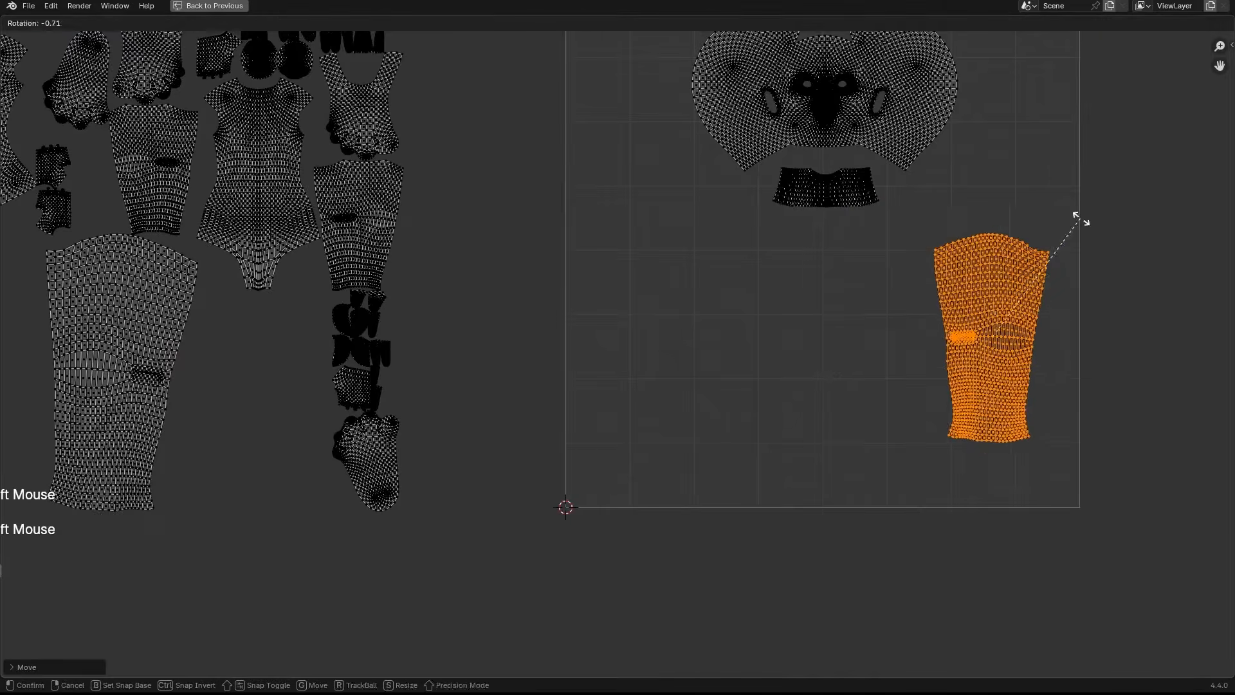
{"action": "left_click", "coordinate": [230, 253]}
{"action": "key", "text": "g"}
{"action": "key", "text": "r"}
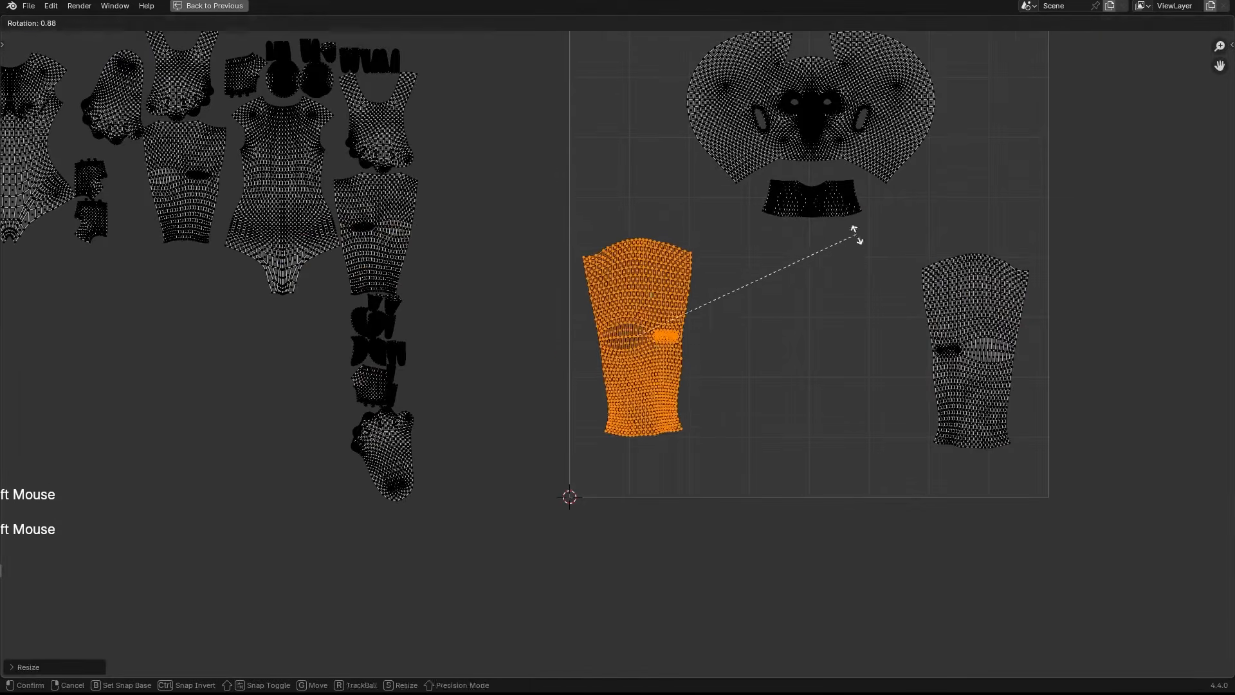
Step: Select the linked head and neck on the mesh in turn to compare them with their arranged UV islands
{"action": "key", "text": "ctrl+space"}
{"action": "middle_click_drag", "start_coordinate": [858, 202], "coordinate": [855, 272], "text": "shift"}
{"action": "key", "text": "ctrl+space"}
{"action": "mouse_move", "coordinate": [651, 171]}
{"action": "middle_mouse_down", "text": "ctrl"}
{"action": "mouse_move", "coordinate": [643, 193]}
{"action": "mouse_move", "coordinate": [651, 171]}
{"action": "middle_mouse_up", "text": "ctrl"}
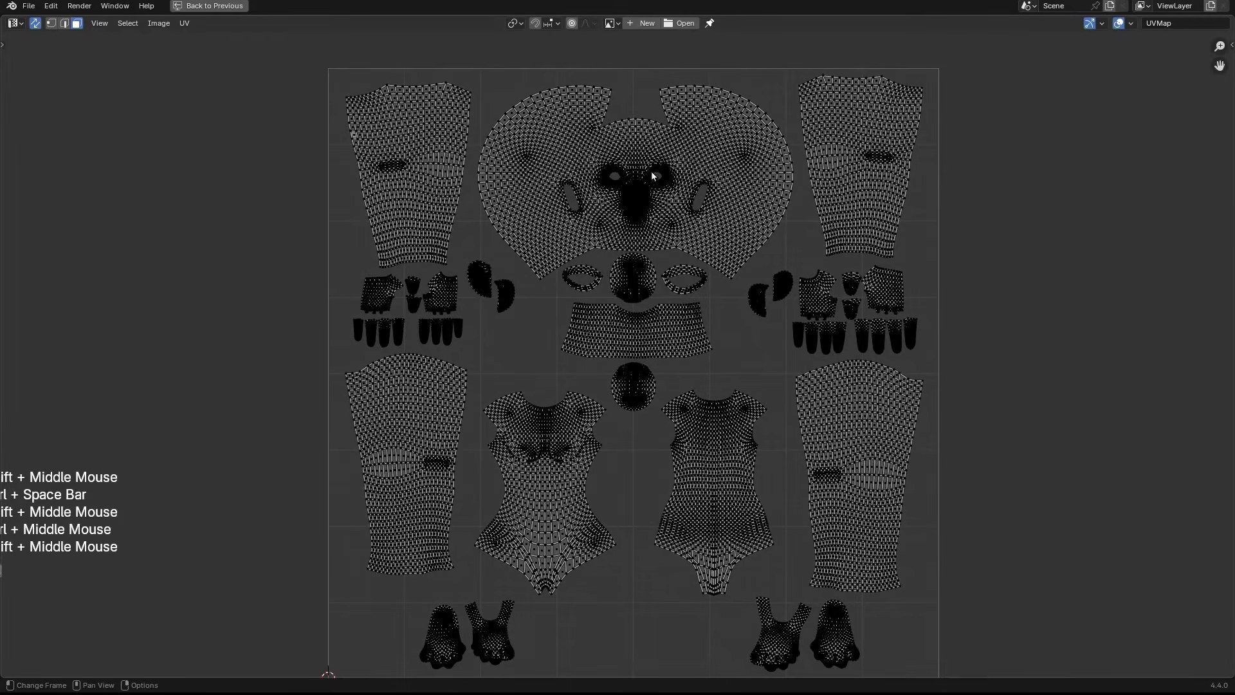
{"action": "key", "text": "ctrl+space"}
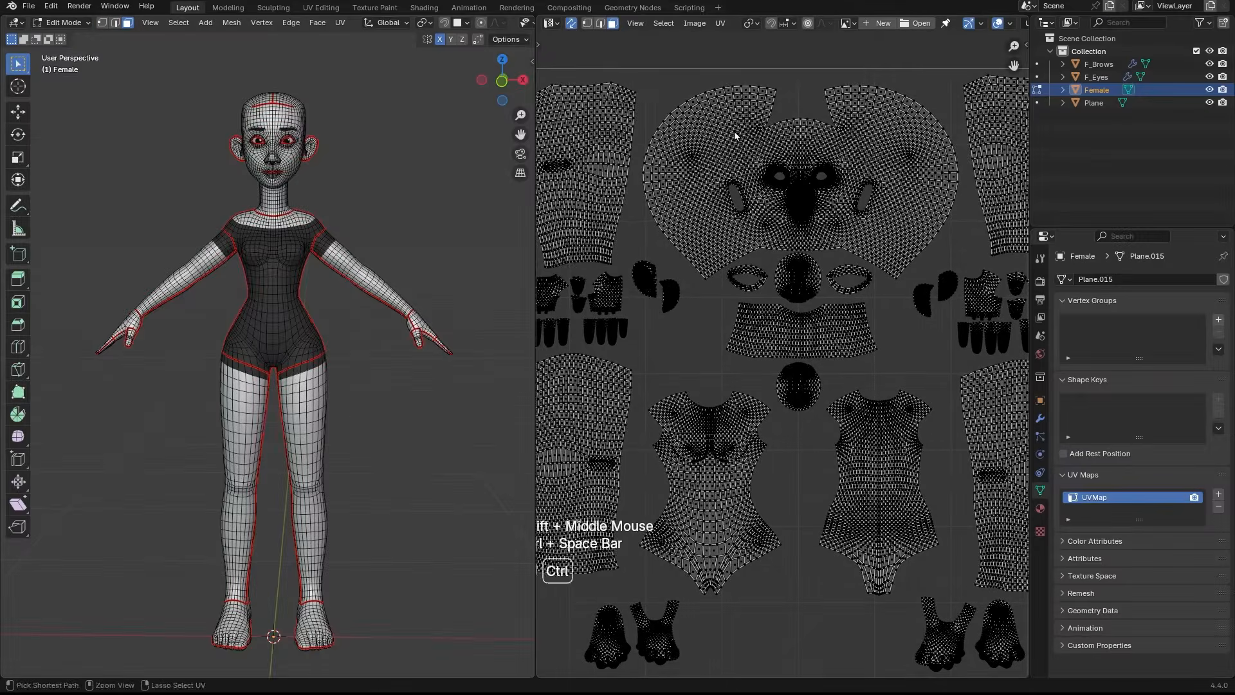
{"action": "middle_click_drag", "start_coordinate": [735, 129], "coordinate": [733, 138], "text": "ctrl"}
{"action": "left_click", "coordinate": [304, 123]}
{"action": "key", "text": "l"}
{"action": "middle_click_drag", "start_coordinate": [804, 161], "coordinate": [804, 148], "text": "ctrl"}
{"action": "middle_click_drag", "start_coordinate": [804, 148], "coordinate": [802, 152], "text": "shift"}
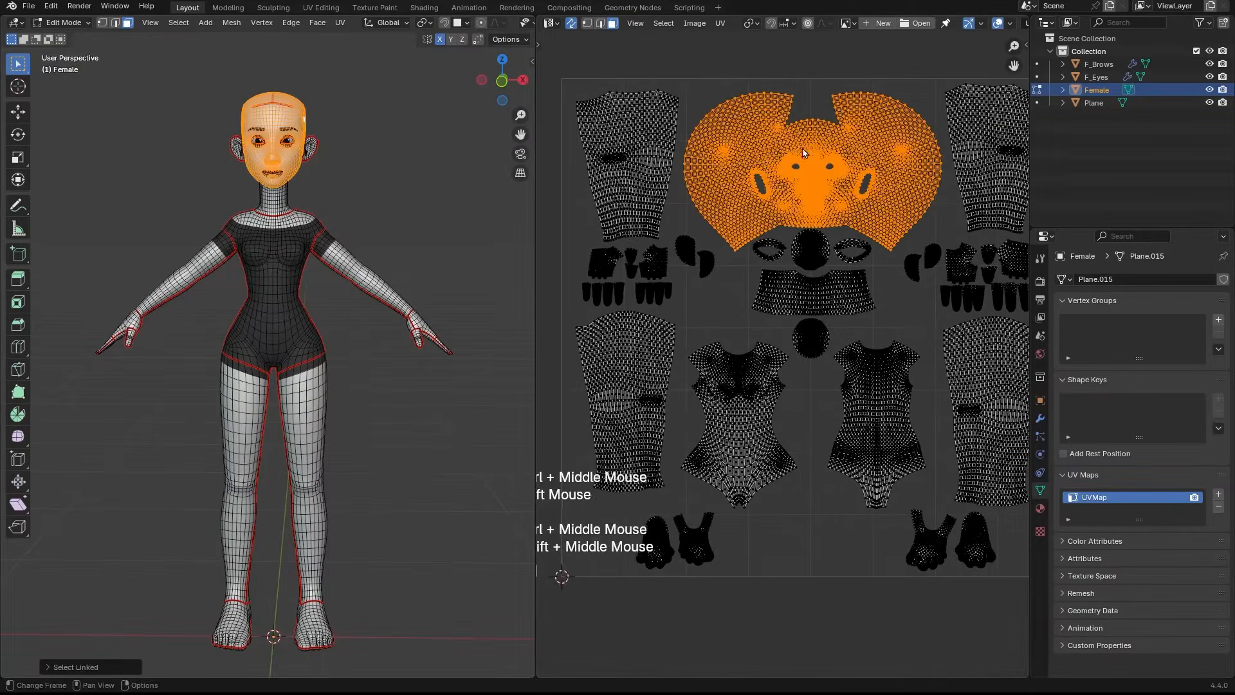
{"action": "left_click", "coordinate": [290, 202]}
{"action": "key", "text": "l"}
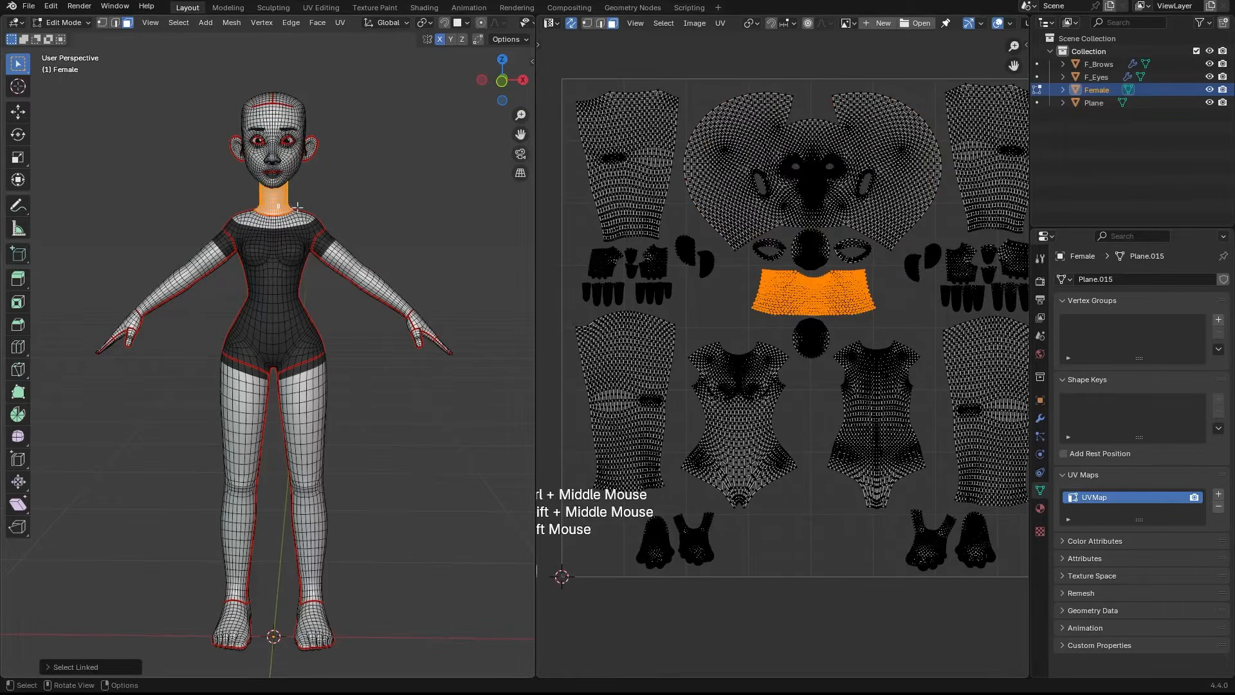
Step: Select the linked front torso on the mesh and add the back torso island to compare their placement
{"action": "double_click", "coordinate": [283, 250]}
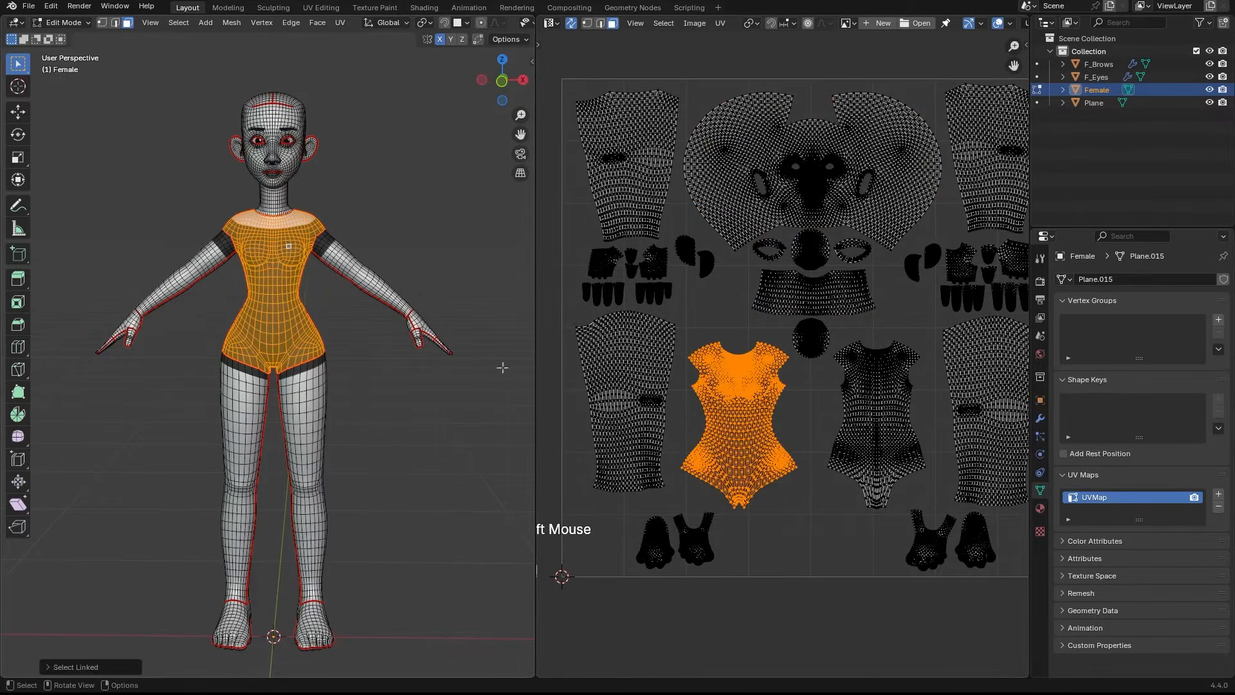
{"action": "double_click", "coordinate": [883, 401]}
{"action": "middle_click_drag", "start_coordinate": [814, 390], "coordinate": [755, 374], "text": "shift"}
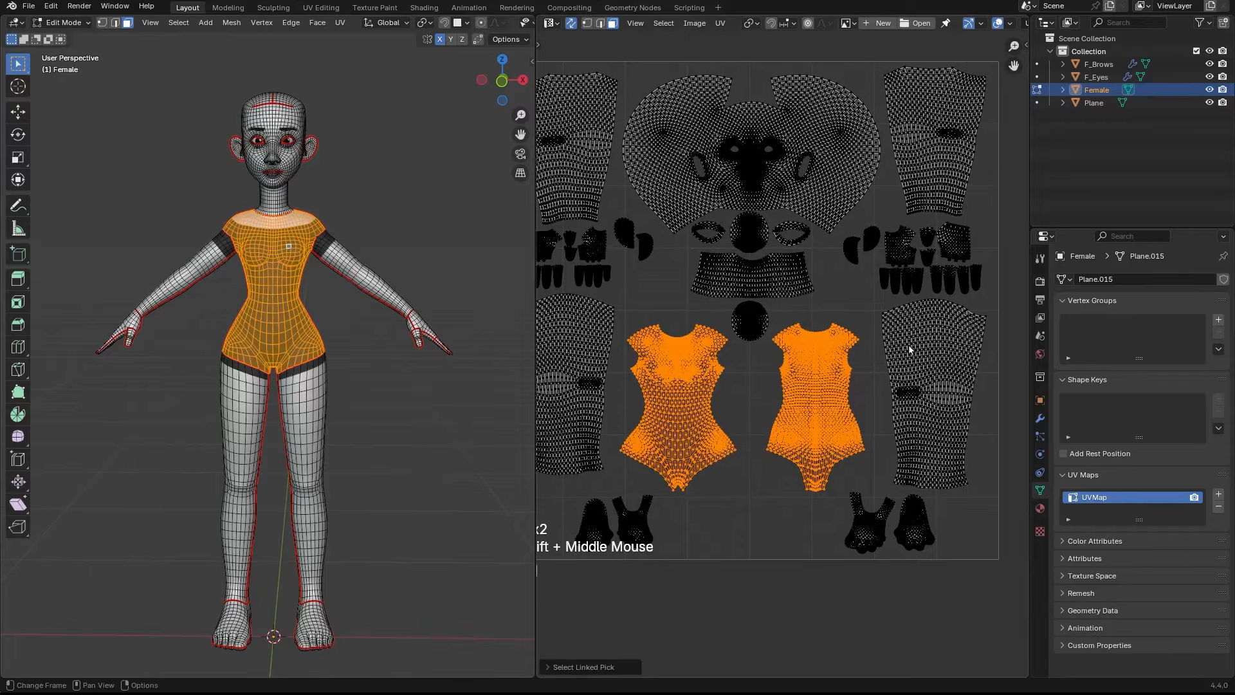
Step: Select both leg islands, both arm islands and one hand's islands to compare their placement with the body
{"action": "double_click", "coordinate": [942, 345]}
{"action": "double_click", "coordinate": [570, 386], "text": "shift"}
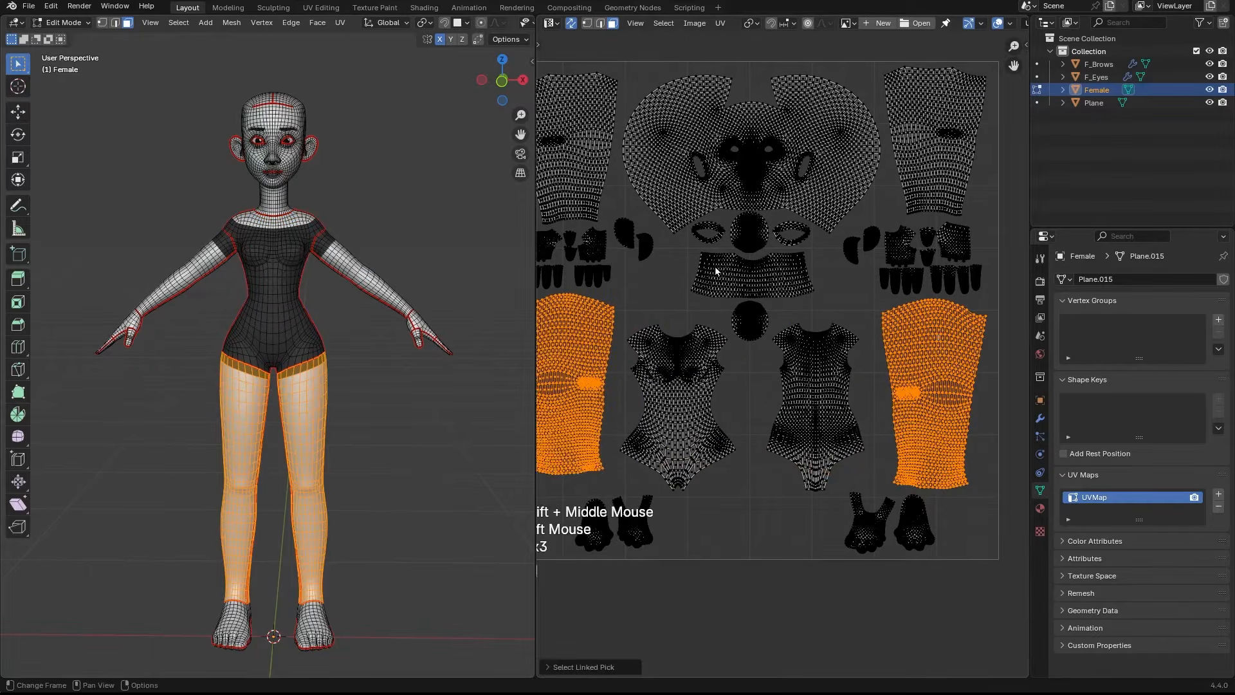
{"action": "middle_click_drag", "start_coordinate": [797, 230], "coordinate": [801, 252], "text": "shift"}
{"action": "double_click", "coordinate": [958, 167], "text": "shift"}
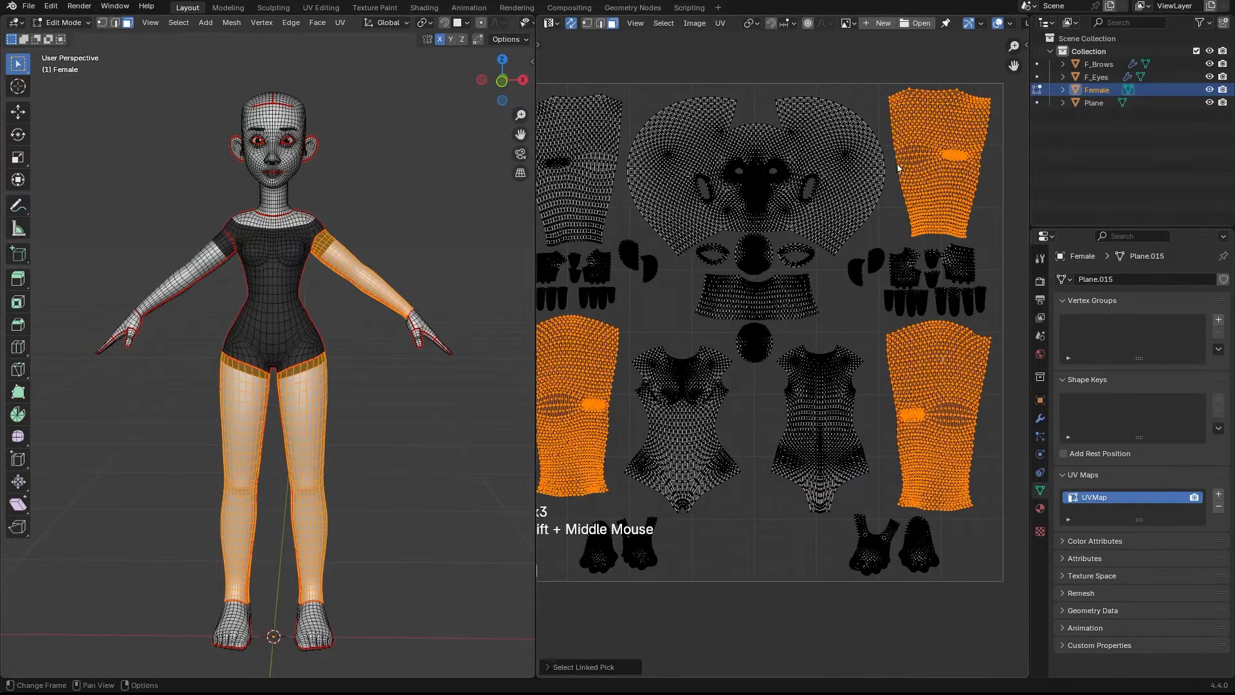
{"action": "double_click", "coordinate": [596, 172], "text": "shift"}
{"action": "middle_click_drag", "start_coordinate": [596, 174], "coordinate": [568, 225], "text": "shift"}
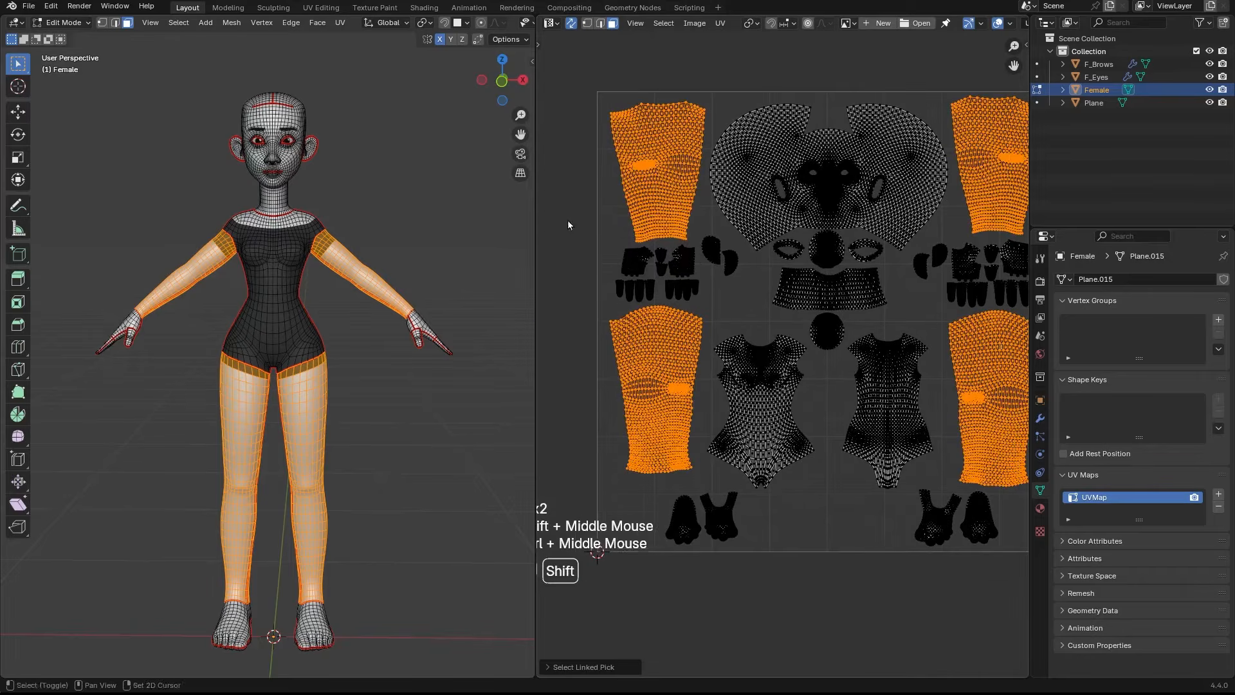
{"action": "left_click_drag", "start_coordinate": [570, 212], "coordinate": [703, 336], "text": "shift"}
{"action": "middle_click_drag", "start_coordinate": [795, 256], "coordinate": [768, 270], "text": "shift"}
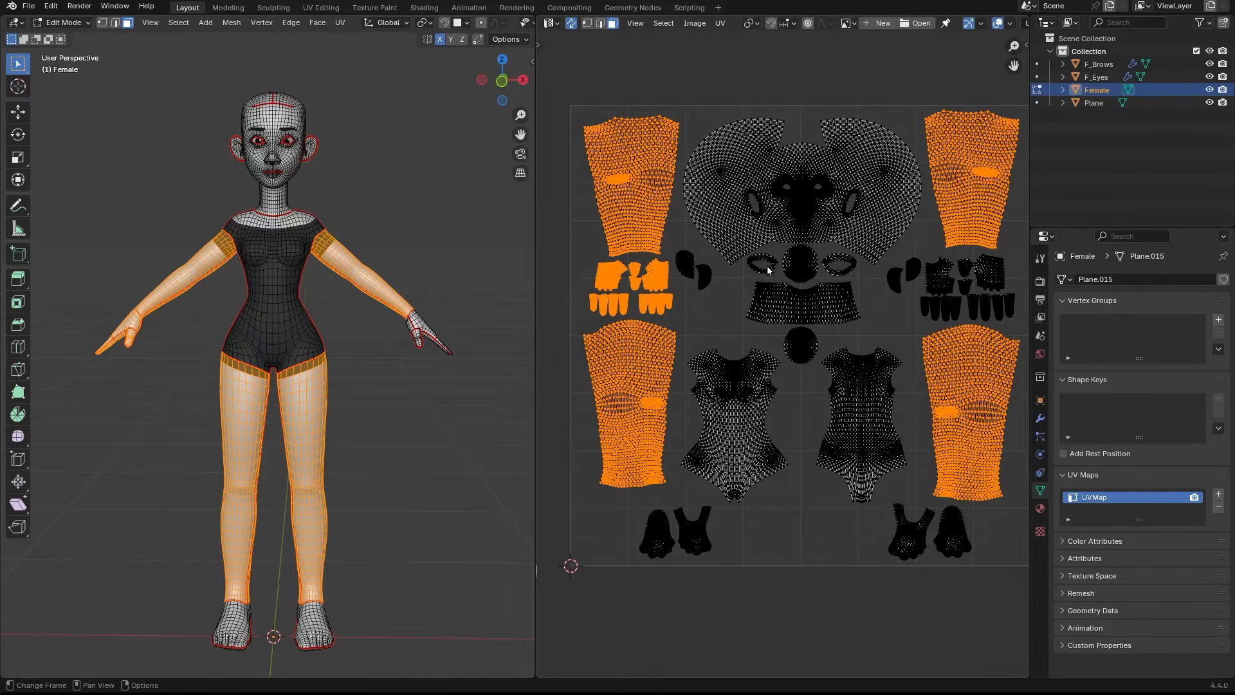
Step: Clear the limb selection and examine the complete island layout in the maximized UV Editor
{"action": "left_click", "coordinate": [697, 278]}
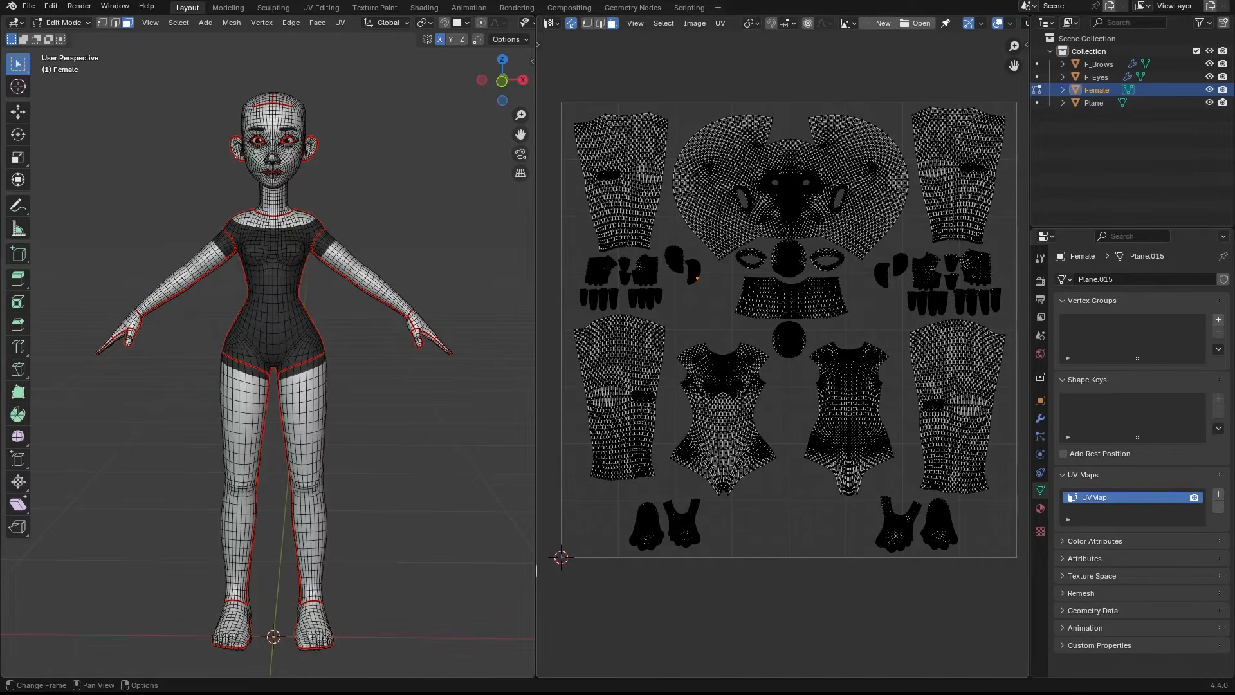
{"action": "middle_click_drag", "start_coordinate": [725, 318], "coordinate": [756, 241], "text": "shift"}
{"action": "key", "text": "ctrl+space"}
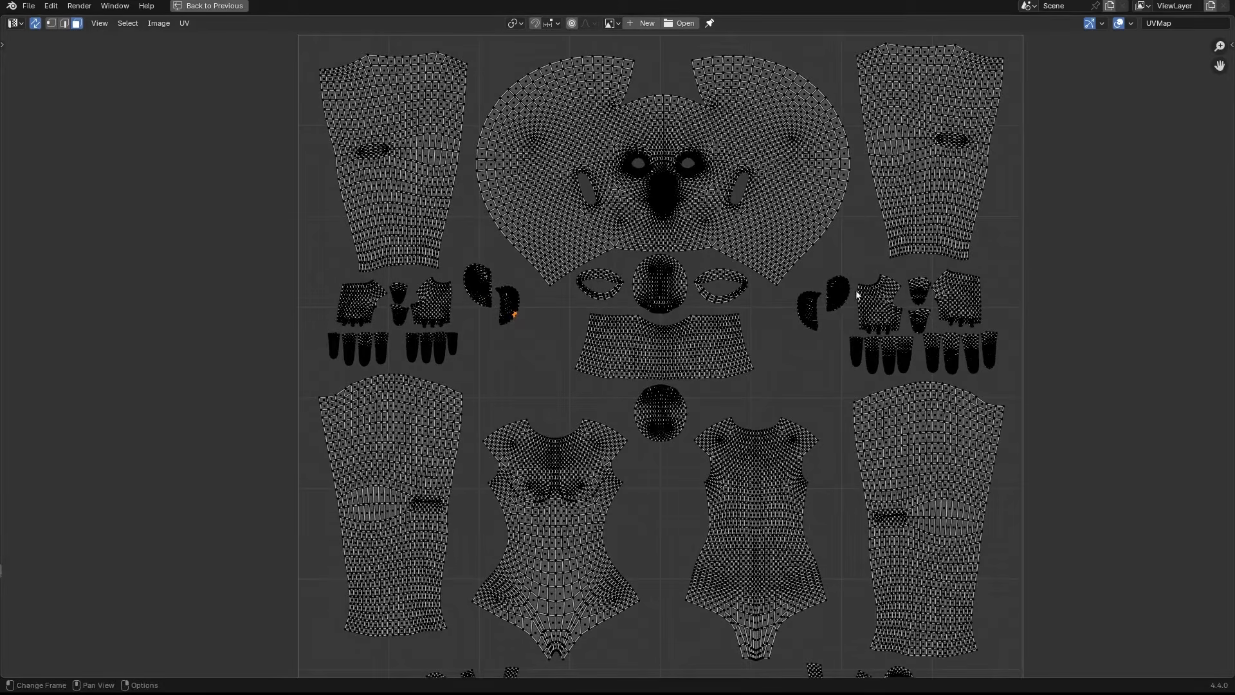
{"action": "key", "text": "ctrl+space"}
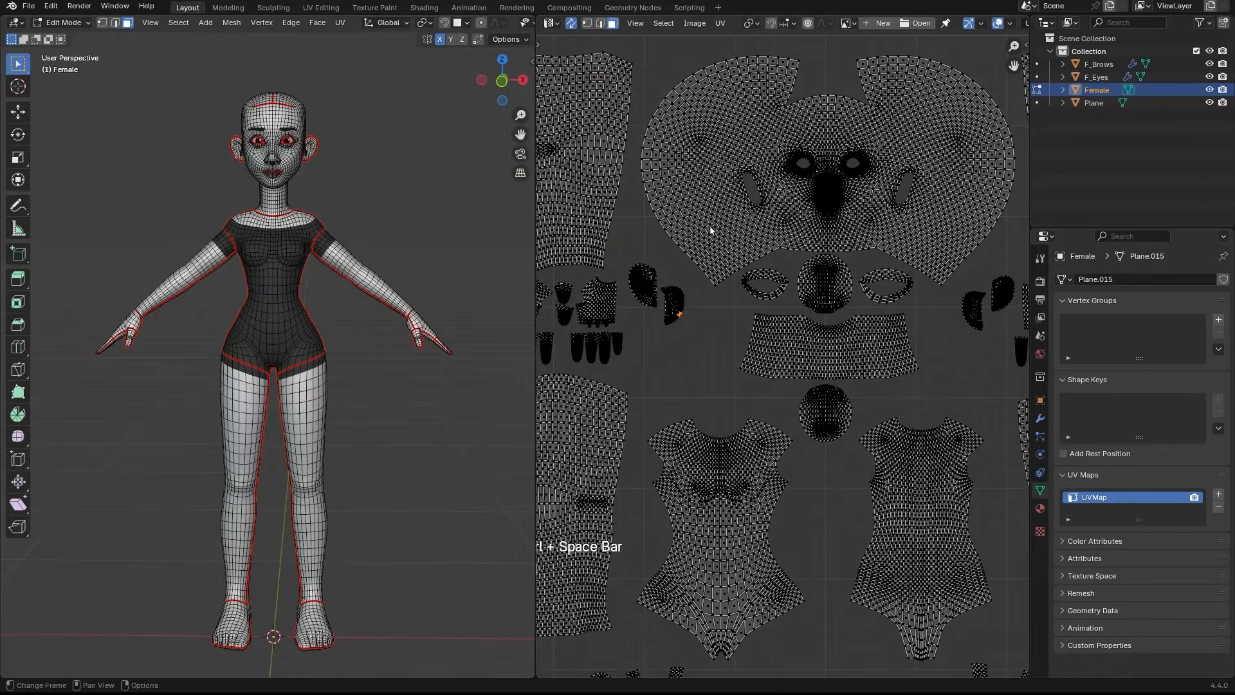
{"action": "middle_click_drag", "start_coordinate": [685, 264], "coordinate": [739, 334], "text": "ctrl"}
{"action": "middle_click_drag", "start_coordinate": [740, 334], "coordinate": [739, 303], "text": "ctrl"}
Step: Switch the character to Object Mode and run AutoMirror on the X axis with Cut and Mirror
{"action": "key", "text": "ctrl+Tab"}
{"action": "middle_click_drag", "start_coordinate": [414, 234], "coordinate": [402, 229], "text": "shift"}
{"action": "key", "text": "n"}
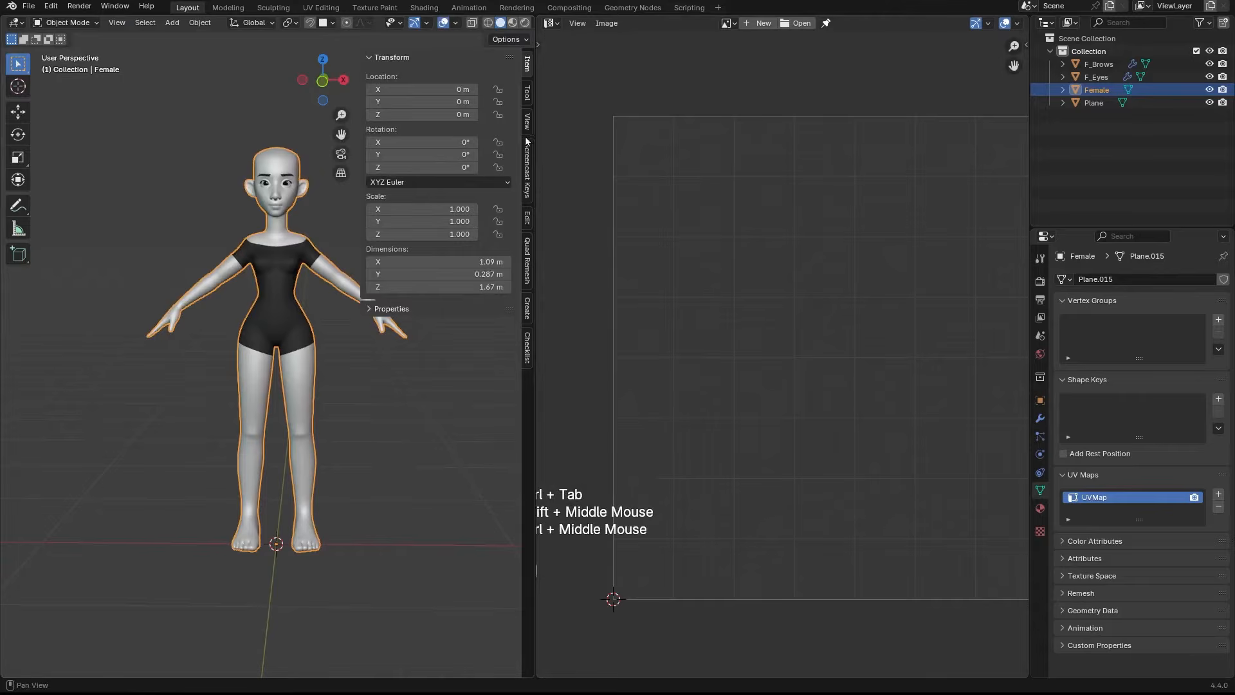
{"action": "left_click", "coordinate": [527, 219]}
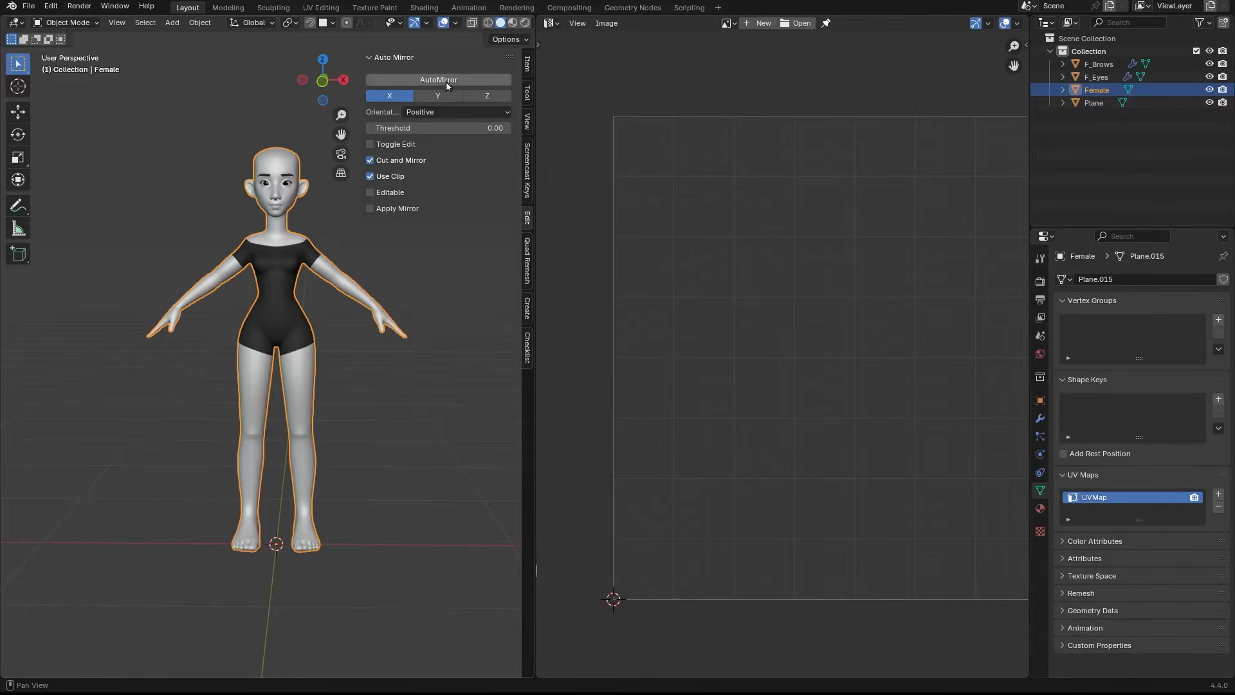
{"action": "left_click", "coordinate": [449, 83]}
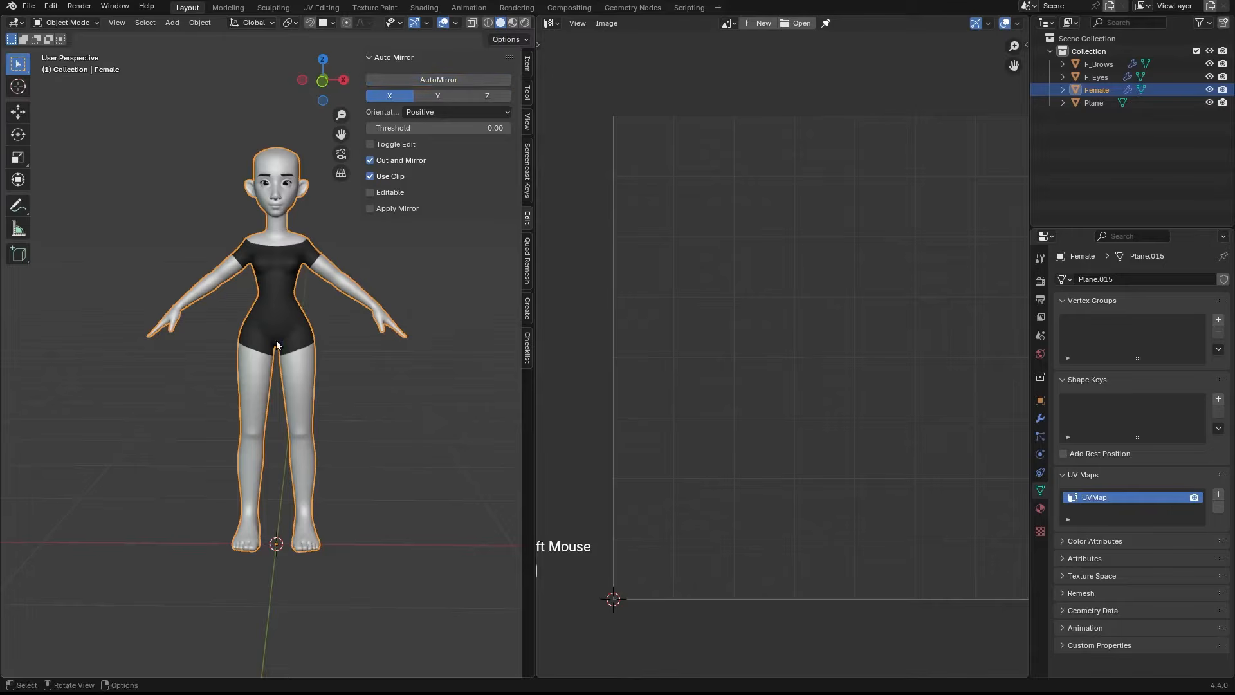
Step: Return the character to Edit Mode and inspect the halved UV islands along the grid's vertical center line
{"action": "left_click", "coordinate": [281, 303]}
{"action": "key", "text": "Tab"}
{"action": "middle_click_drag", "start_coordinate": [280, 303], "coordinate": [258, 325], "text": "shift"}
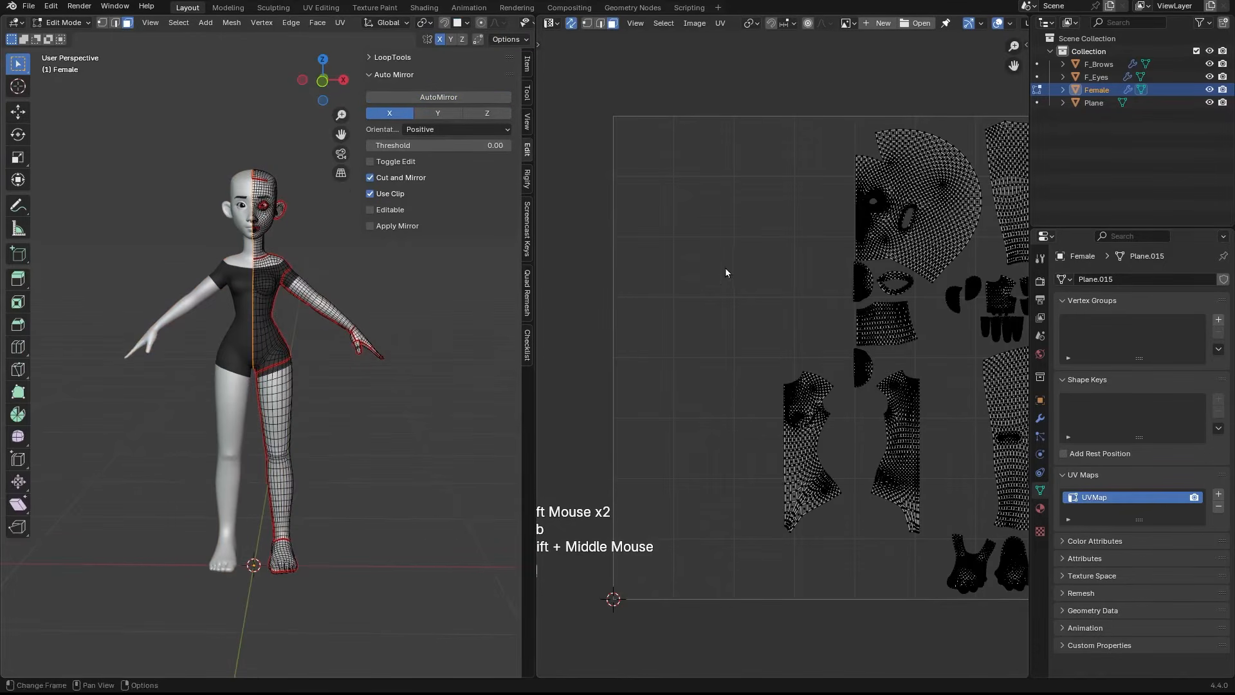
{"action": "middle_click_drag", "start_coordinate": [867, 293], "coordinate": [751, 303], "text": "shift"}
{"action": "middle_click_drag", "start_coordinate": [751, 303], "coordinate": [754, 313], "text": "shift"}
{"action": "left_click_drag", "start_coordinate": [726, 98], "coordinate": [984, 627]}
{"action": "middle_click_drag", "start_coordinate": [844, 353], "coordinate": [772, 373], "text": "ctrl"}
{"action": "middle_click_drag", "start_coordinate": [772, 373], "coordinate": [611, 279], "text": "ctrl"}
{"action": "key", "text": "ctrl+space"}
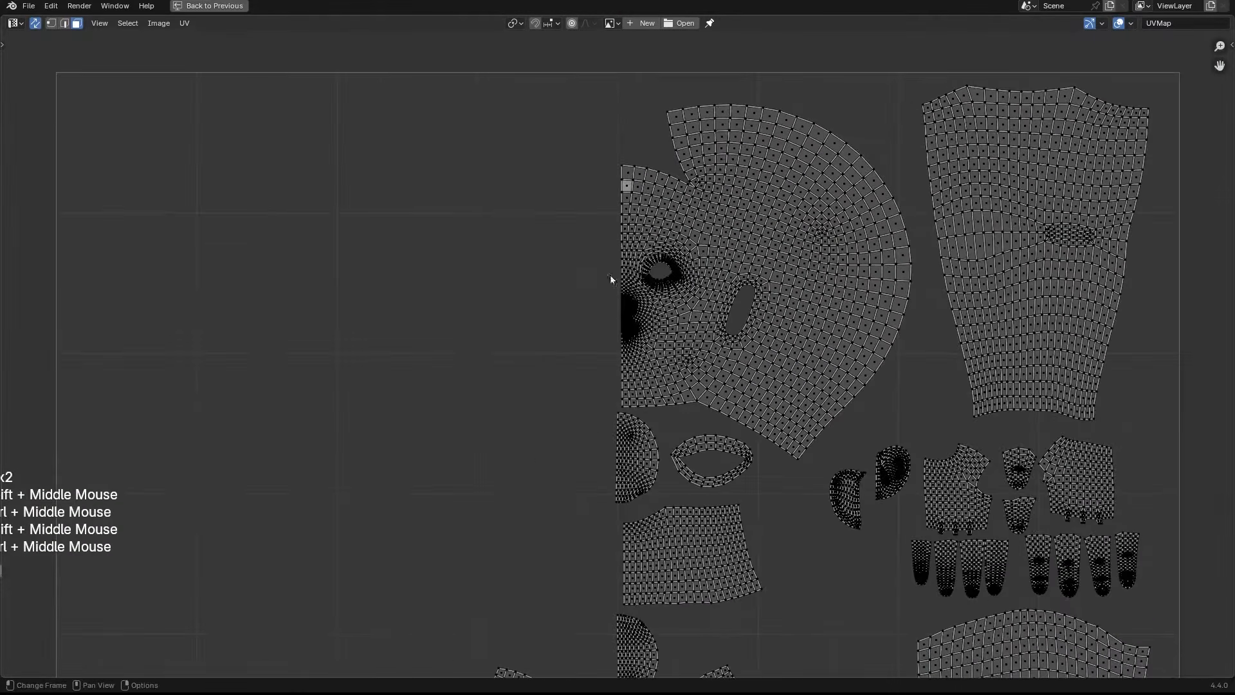
{"action": "middle_click_drag", "start_coordinate": [620, 565], "coordinate": [620, 399], "text": "shift"}
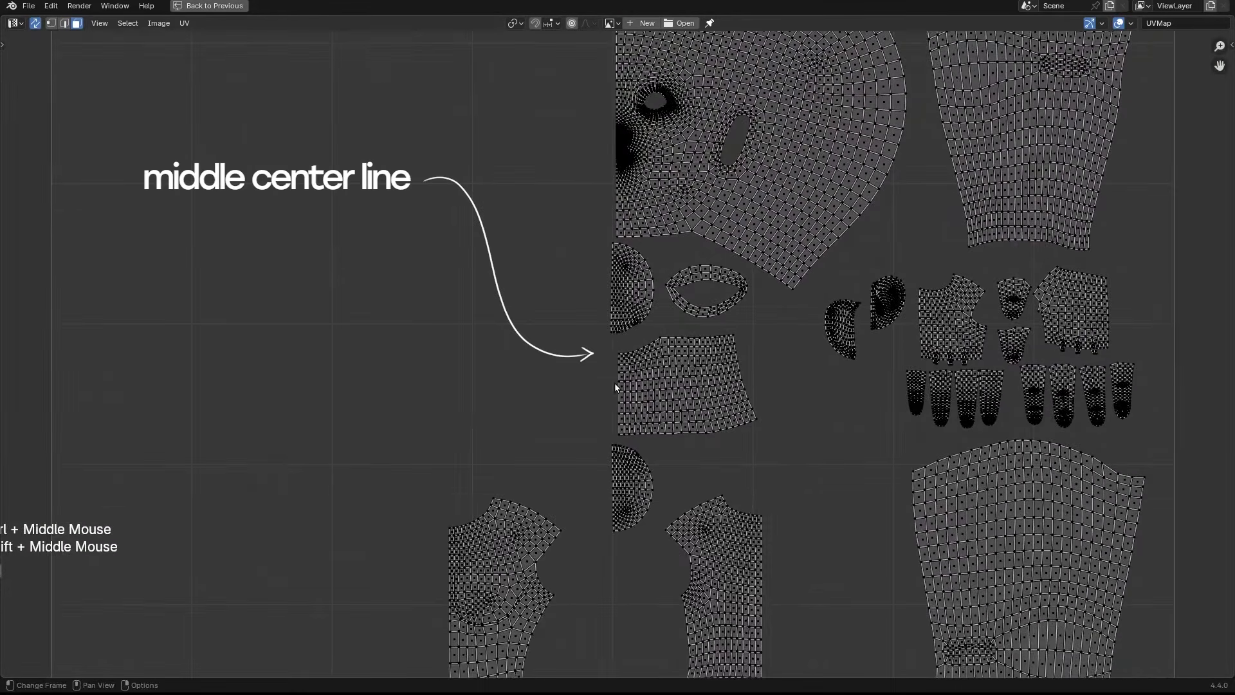
{"action": "middle_click_drag", "start_coordinate": [616, 597], "coordinate": [616, 334], "text": "shift"}
{"action": "middle_click_drag", "start_coordinate": [612, 384], "coordinate": [522, 427], "text": "ctrl"}
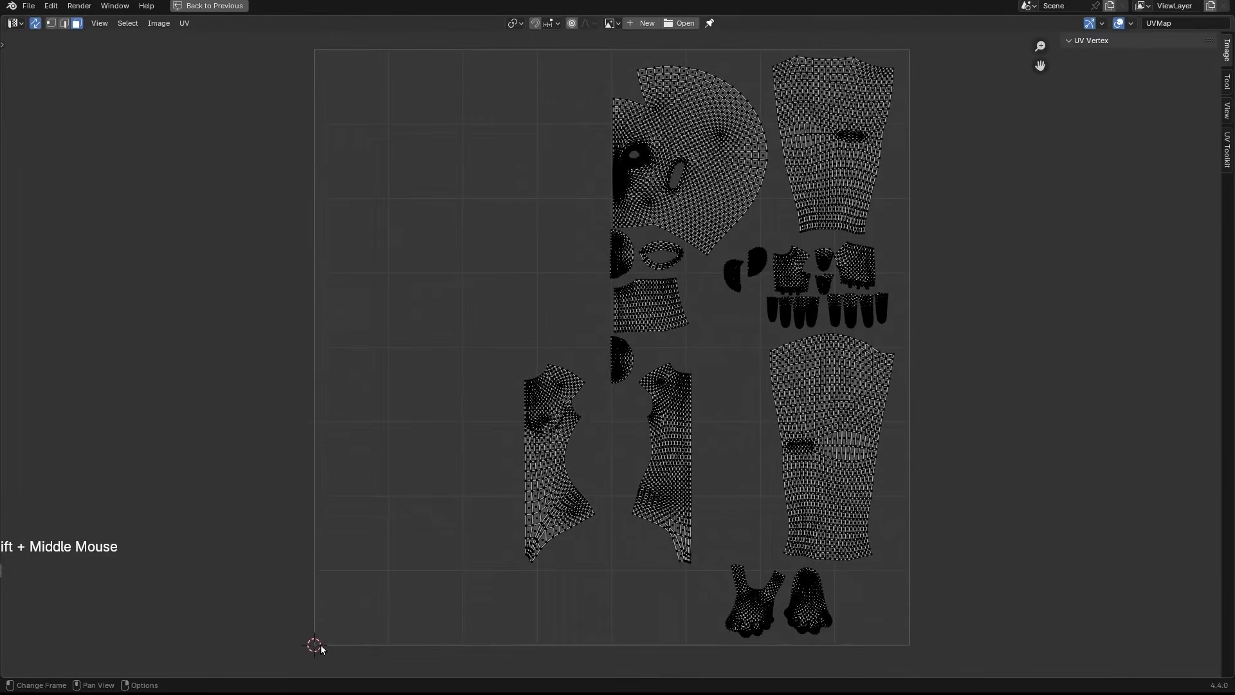
Step: Set the UV Editor's 2D Cursor location to X 0.5 and Y 0.5
{"action": "left_click", "coordinate": [1226, 110]}
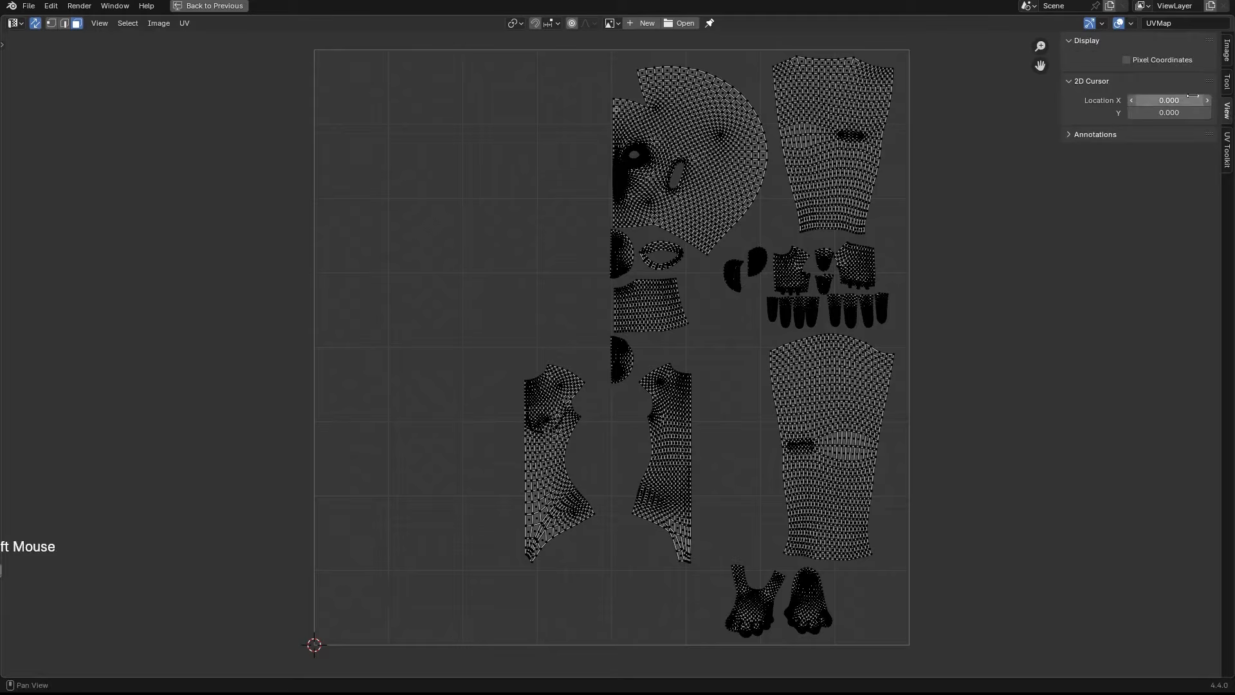
{"action": "left_click", "coordinate": [1156, 99]}
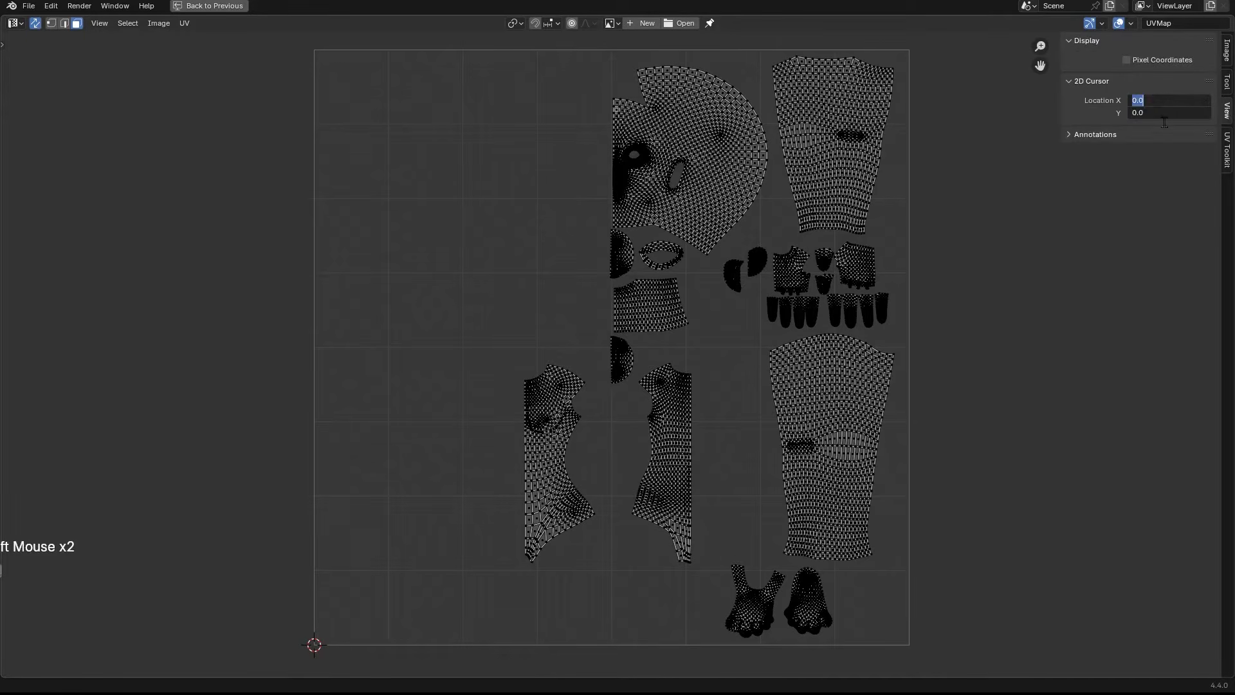
{"action": "type", "text": ".5"}
{"action": "key", "text": "Return"}
Step: Switch to vertex selection and select the vertices along the half head island's straight center edge
{"action": "middle_click_drag", "start_coordinate": [604, 362], "coordinate": [600, 402], "text": "shift"}
{"action": "middle_click_drag", "start_coordinate": [600, 401], "coordinate": [640, 225], "text": "ctrl"}
{"action": "key", "text": "1"}
{"action": "middle_click_drag", "start_coordinate": [637, 199], "coordinate": [643, 295], "text": "shift"}
{"action": "middle_click_drag", "start_coordinate": [617, 206], "coordinate": [601, 266], "text": "ctrl"}
{"action": "left_click_drag", "start_coordinate": [549, 85], "coordinate": [602, 442]}
Step: Remove stray vertices from the selection and add the center-edge vertices of the half-round island below the head
{"action": "middle_click_drag", "start_coordinate": [611, 438], "coordinate": [634, 354], "text": "shift"}
{"action": "left_click", "coordinate": [629, 454], "text": "ctrl"}
{"action": "middle_click_drag", "start_coordinate": [633, 353], "coordinate": [627, 334], "text": "ctrl"}
{"action": "left_click_drag", "start_coordinate": [563, 234], "coordinate": [600, 448], "text": "shift"}
{"action": "middle_click_drag", "start_coordinate": [602, 451], "coordinate": [616, 225], "text": "shift"}
{"action": "middle_click_drag", "start_coordinate": [616, 235], "coordinate": [623, 218], "text": "ctrl"}
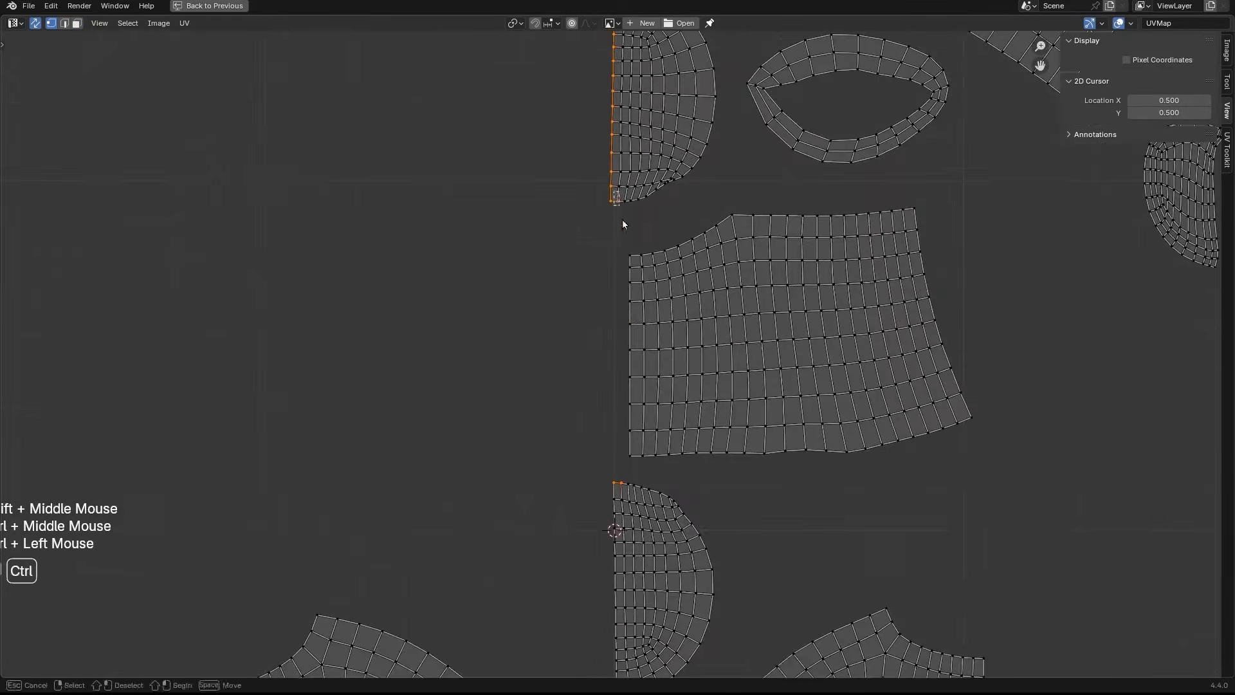
Step: Add the straight center-edge vertices of the neck island and the small half-round island to the selection
{"action": "left_click_drag", "start_coordinate": [611, 220], "coordinate": [632, 466], "text": "shift"}
{"action": "middle_click_drag", "start_coordinate": [630, 466], "coordinate": [617, 357], "text": "shift"}
{"action": "left_click_drag", "start_coordinate": [575, 296], "coordinate": [617, 540], "text": "shift"}
{"action": "left_click", "coordinate": [614, 301], "text": "ctrl"}
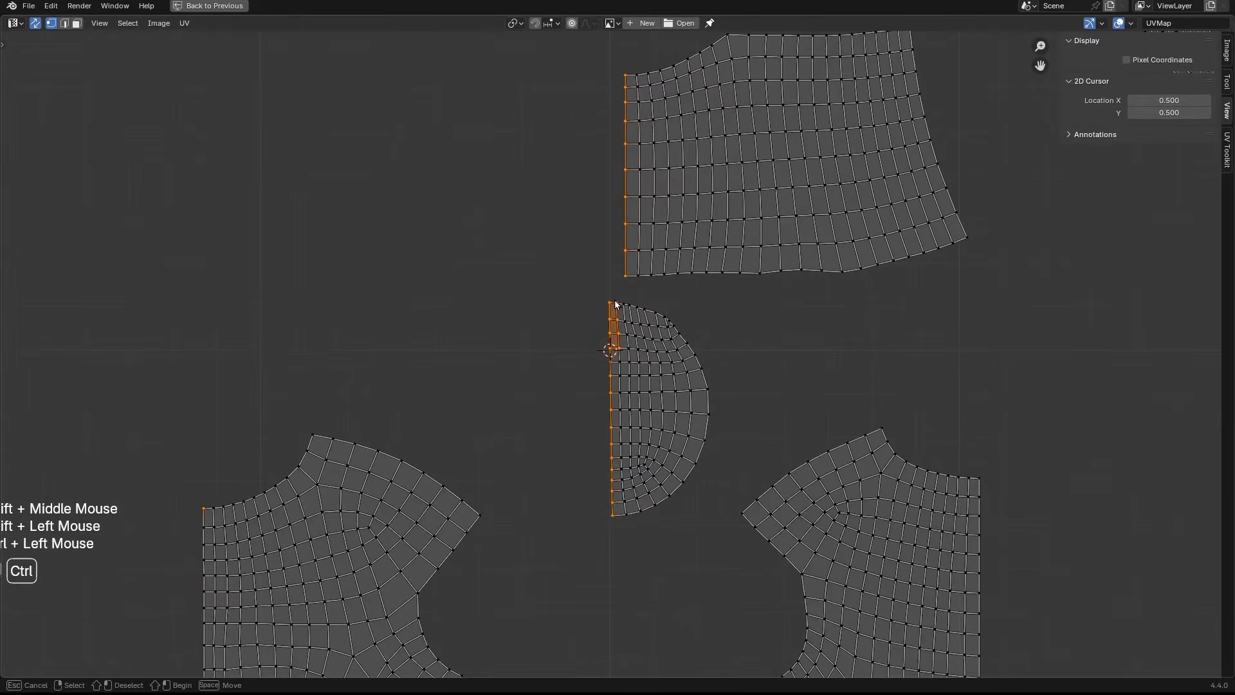
{"action": "middle_click_drag", "start_coordinate": [615, 301], "coordinate": [633, 335], "text": "ctrl"}
{"action": "middle_click_drag", "start_coordinate": [643, 257], "coordinate": [668, 360], "text": "shift"}
{"action": "middle_click_drag", "start_coordinate": [694, 258], "coordinate": [681, 296], "text": "ctrl"}
Step: Set the pivot to the 2D Cursor and scale the selected center-edge vertices to 0 along X
{"action": "key", "text": "period"}
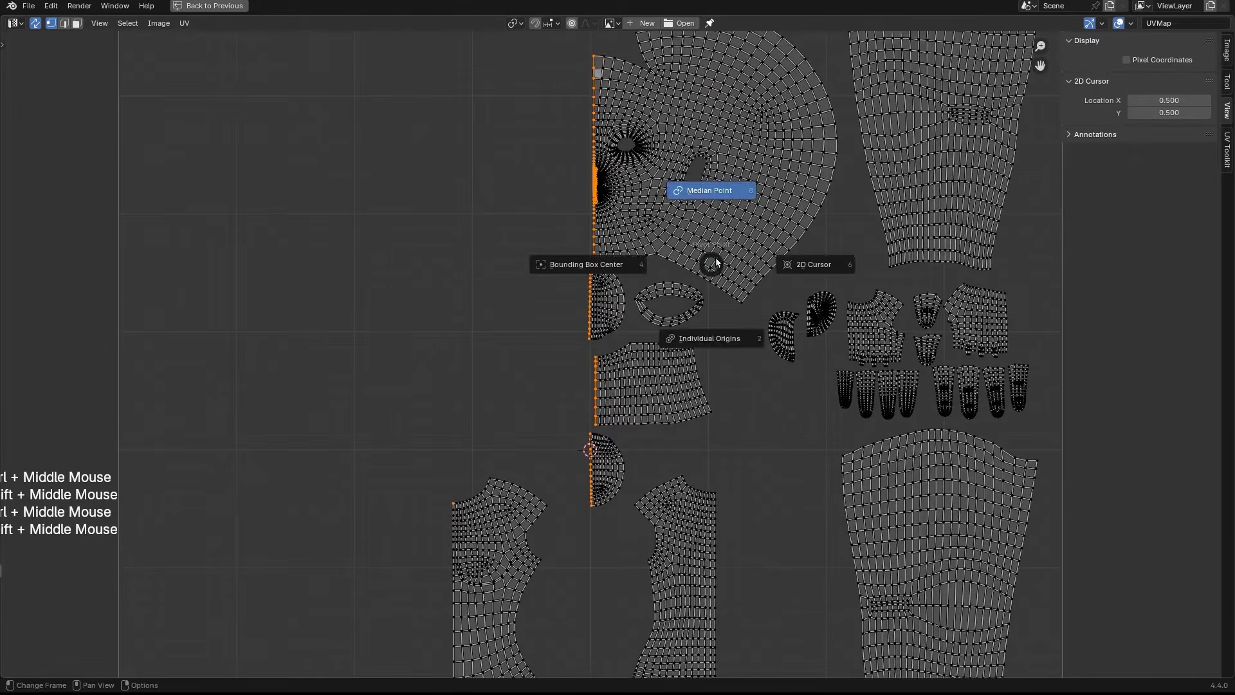
{"action": "left_click", "coordinate": [827, 252]}
{"action": "middle_click_drag", "start_coordinate": [784, 226], "coordinate": [784, 243], "text": "shift"}
{"action": "scroll", "coordinate": [825, 222], "scroll_direction": "down", "scroll_amount": 1}
{"action": "type", "text": "sx"}
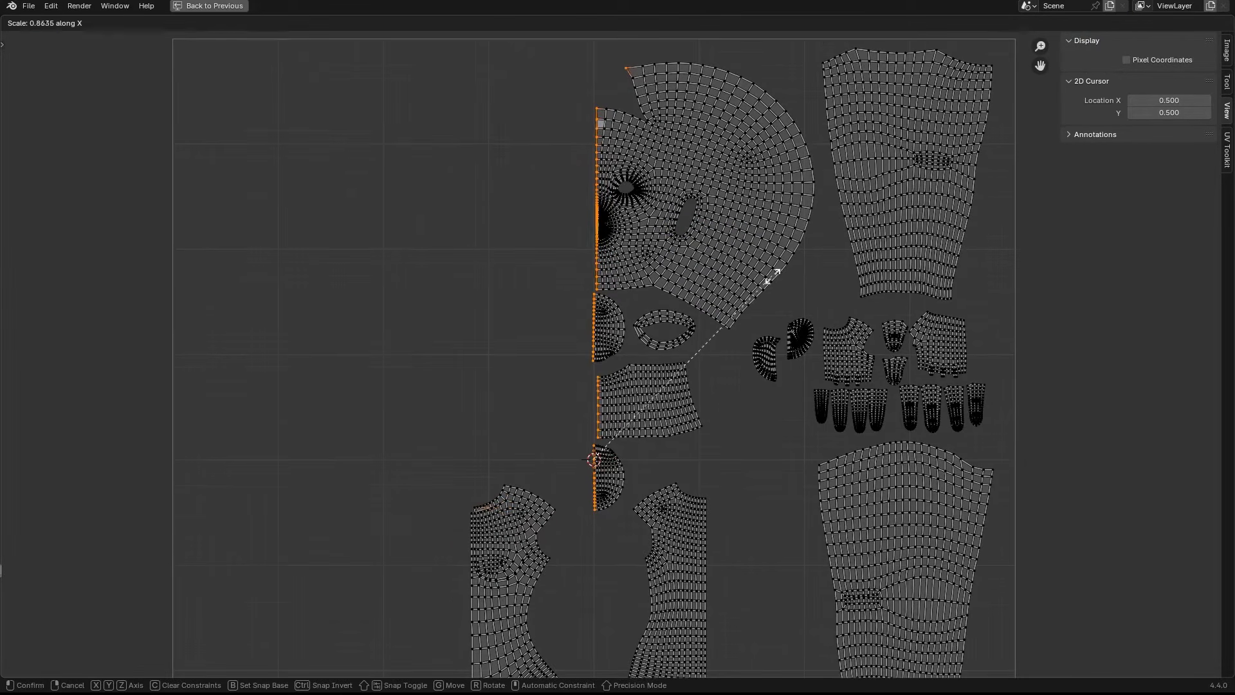
{"action": "type", "text": "0"}
{"action": "key", "text": "Return"}
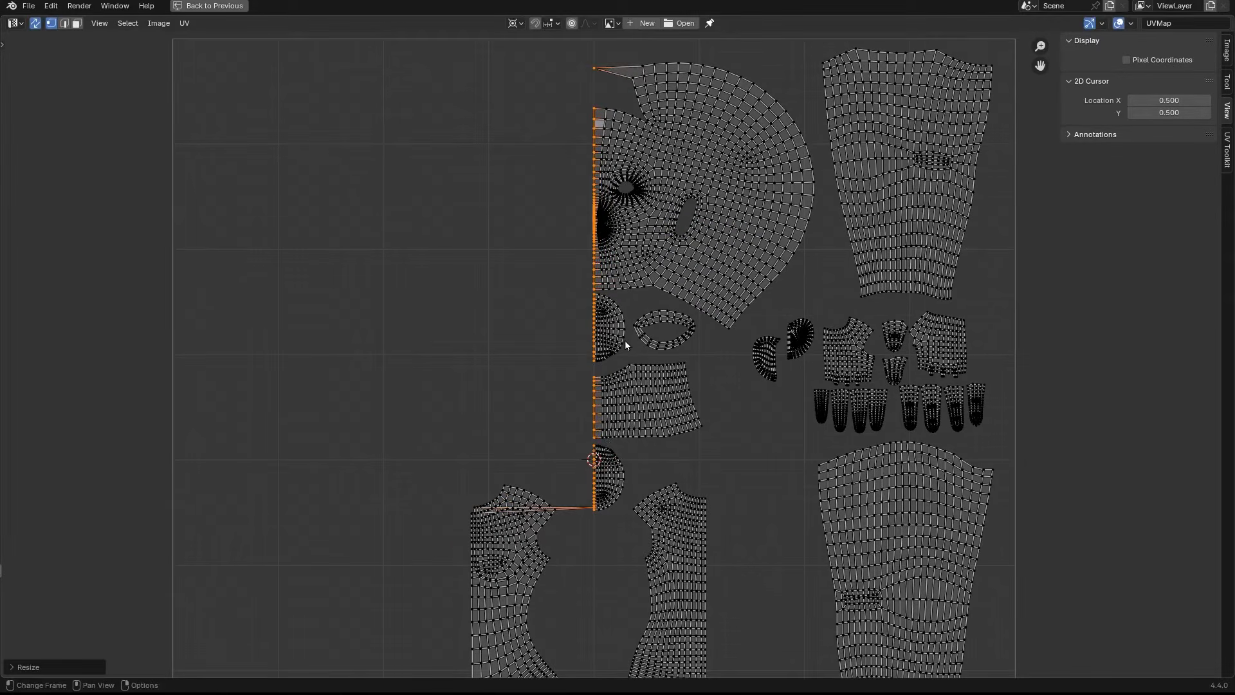
Step: Isolate the stretched patch of the head island, move its stray vertex back to the patch's corner, and reveal the hidden faces
{"action": "middle_click_drag", "start_coordinate": [626, 331], "coordinate": [642, 132], "text": "shift"}
{"action": "key", "text": "3"}
{"action": "left_click_drag", "start_coordinate": [543, 77], "coordinate": [743, 187]}
{"action": "left_click_drag", "start_coordinate": [650, 136], "coordinate": [744, 198]}
{"action": "left_click", "coordinate": [629, 171], "text": "shift"}
{"action": "key", "text": "shift+h"}
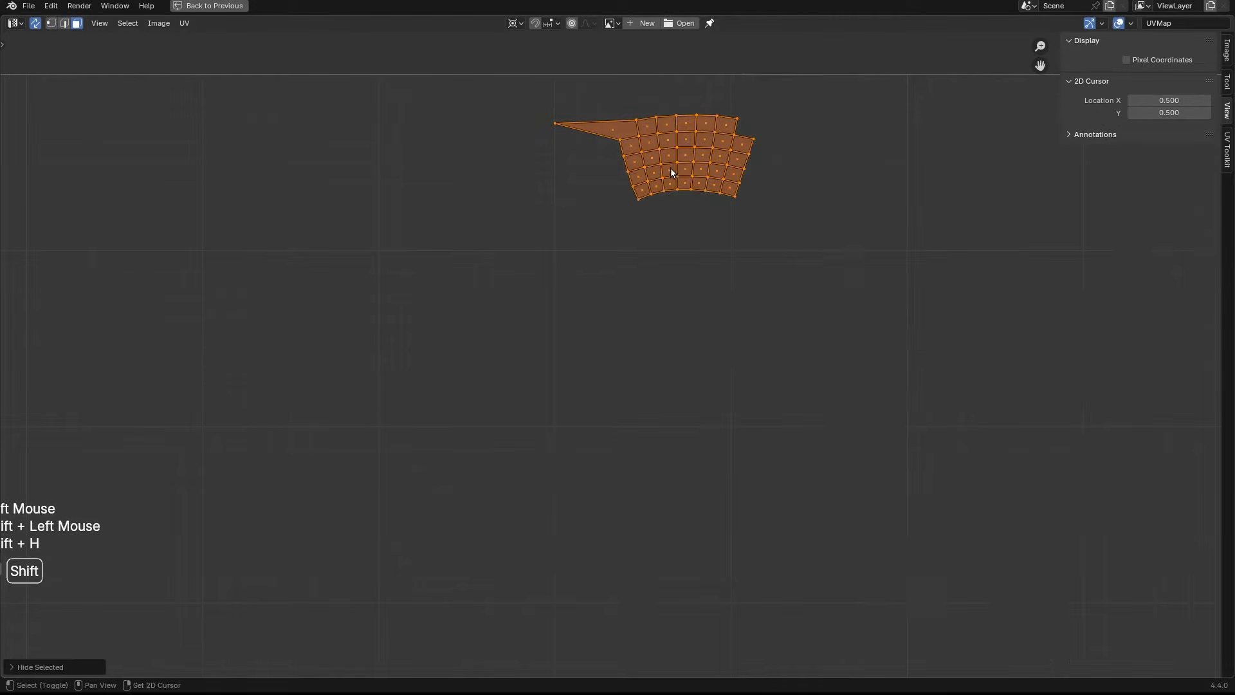
{"action": "left_click_drag", "start_coordinate": [558, 131], "coordinate": [621, 134]}
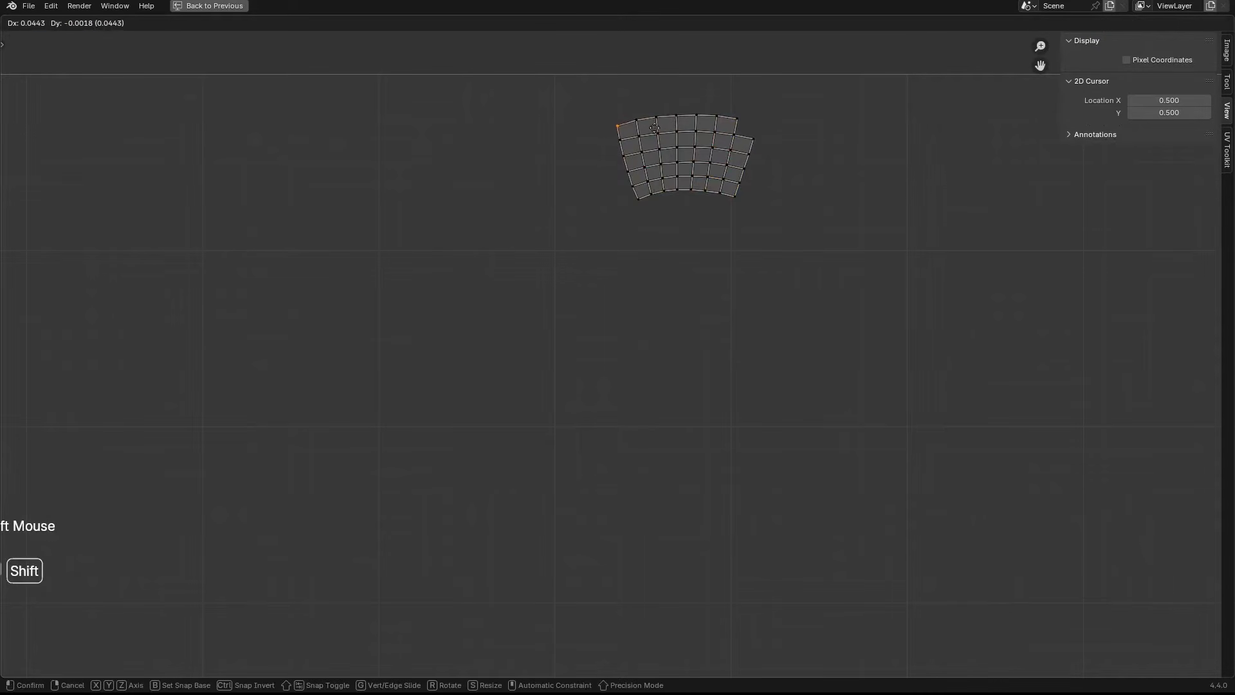
{"action": "left_click", "coordinate": [648, 131], "text": "shift"}
{"action": "key", "text": "alt+h"}
Step: Select the entire torso island containing the stretched vertex and hide all other islands
{"action": "middle_click_drag", "start_coordinate": [649, 130], "coordinate": [643, 110], "text": "ctrl"}
{"action": "middle_click_drag", "start_coordinate": [643, 109], "coordinate": [617, 77], "text": "shift"}
{"action": "middle_click_drag", "start_coordinate": [618, 180], "coordinate": [611, 77], "text": "shift"}
{"action": "middle_click_drag", "start_coordinate": [547, 192], "coordinate": [433, 179], "text": "ctrl"}
{"action": "left_click_drag", "start_coordinate": [432, 173], "coordinate": [655, 405]}
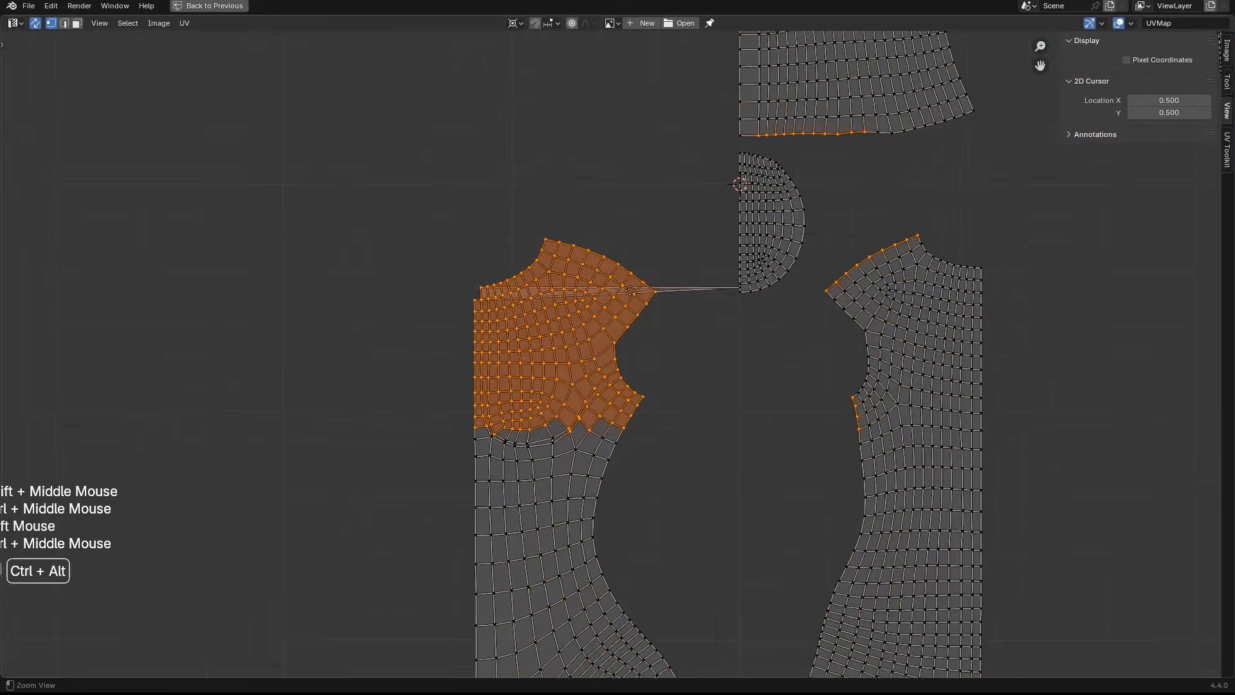
{"action": "middle_click_drag", "start_coordinate": [655, 405], "coordinate": [665, 267], "text": "ctrl"}
{"action": "left_click", "coordinate": [575, 265]}
{"action": "key", "text": "l"}
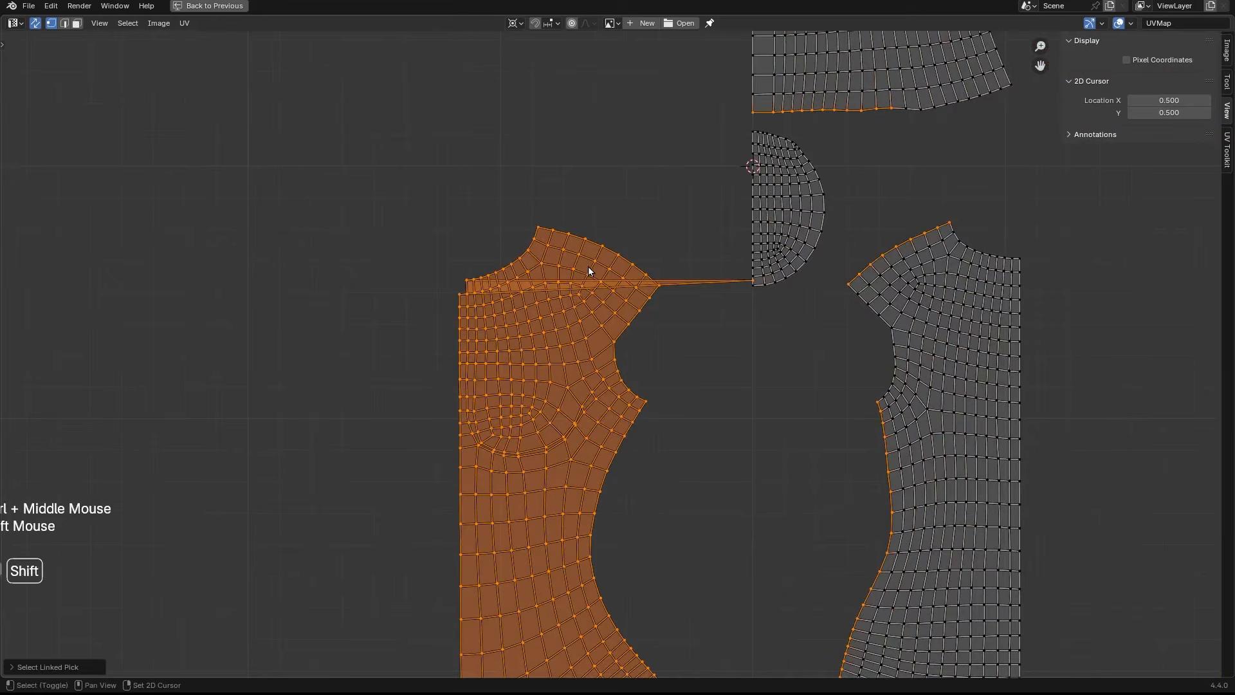
{"action": "key", "text": "shift+j"}
{"action": "key", "text": "shift+h"}
Step: Move the stray vertex back to the torso island's upper outer corner and reveal the hidden islands
{"action": "left_click", "coordinate": [751, 283]}
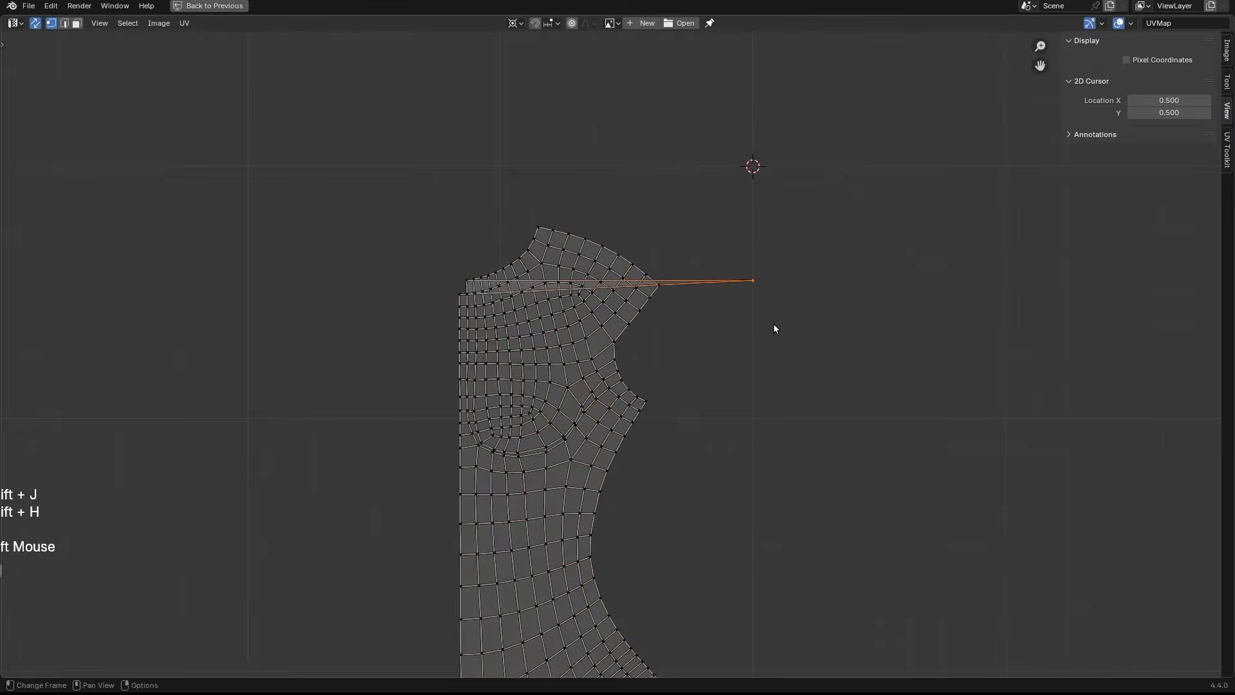
{"action": "middle_click_drag", "start_coordinate": [775, 328], "coordinate": [764, 287], "text": "ctrl"}
{"action": "key", "text": "g"}
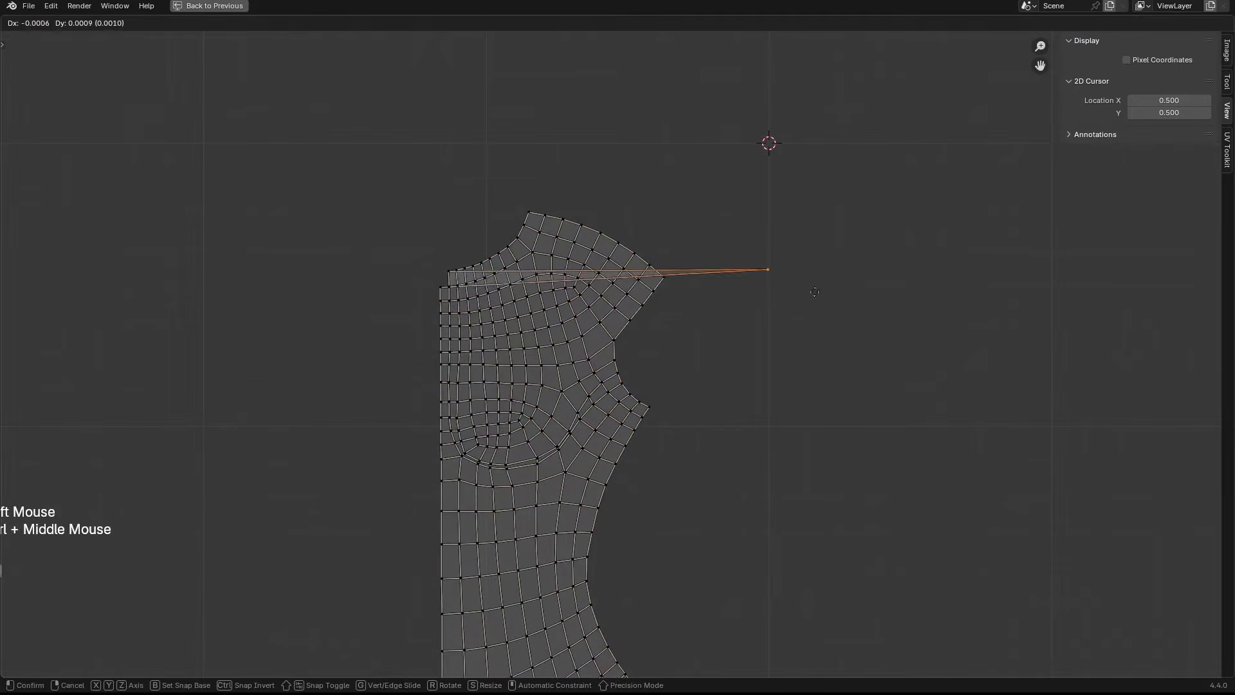
{"action": "left_click", "coordinate": [458, 289], "text": "shift"}
{"action": "key", "text": "alt+h"}
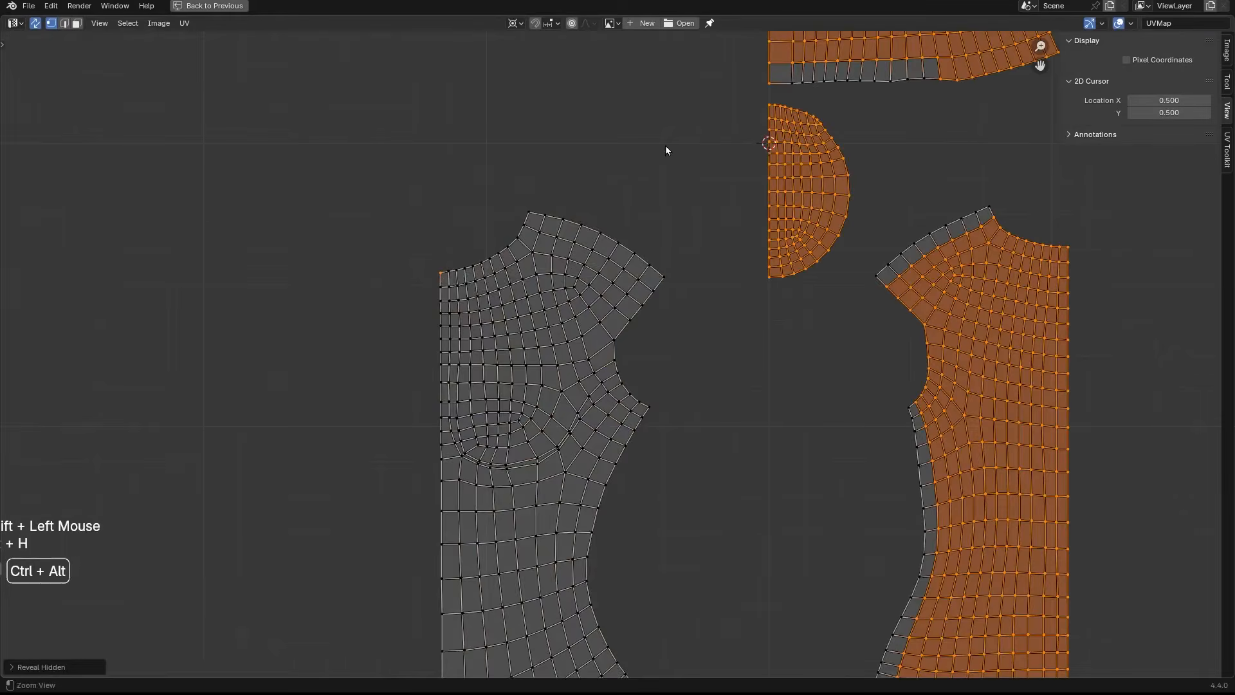
Step: Deselect everything and inspect the half layout along the grid's center line
{"action": "middle_click_drag", "start_coordinate": [665, 145], "coordinate": [619, 382], "text": "ctrl"}
{"action": "middle_click_drag", "start_coordinate": [618, 382], "coordinate": [586, 359], "text": "shift"}
{"action": "key", "text": "a"}
{"action": "key", "text": "a"}
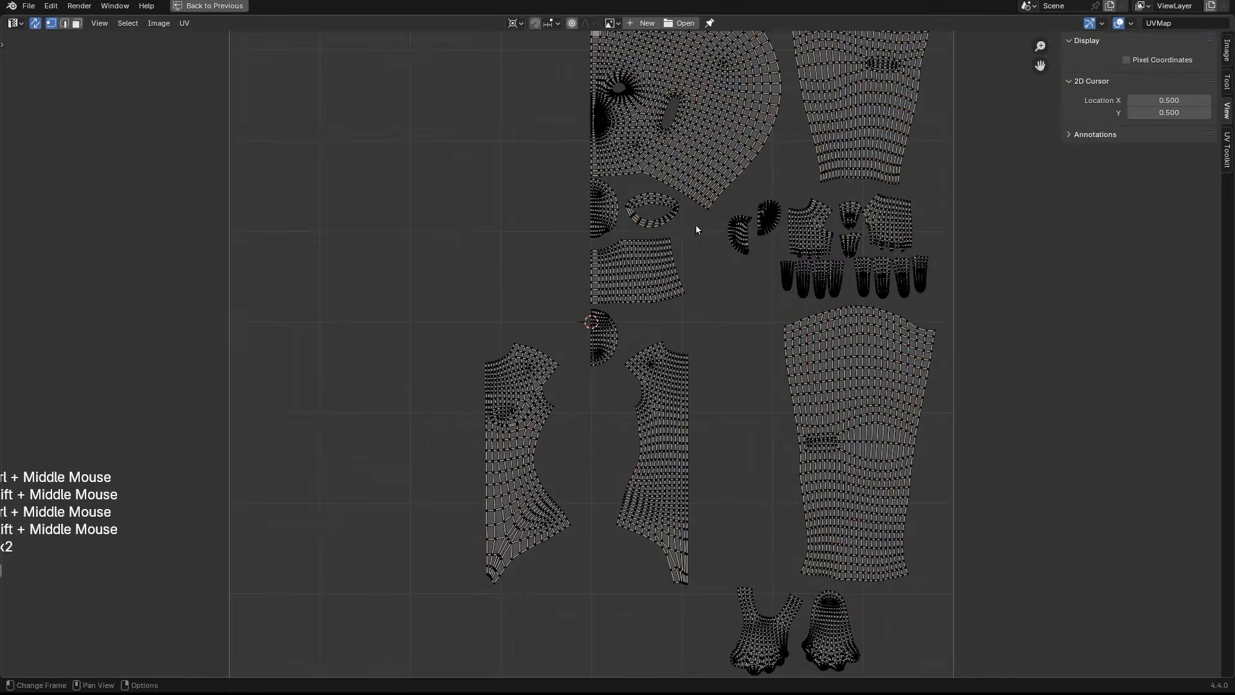
{"action": "middle_click_drag", "start_coordinate": [697, 226], "coordinate": [697, 259], "text": "ctrl"}
{"action": "middle_click_drag", "start_coordinate": [697, 259], "coordinate": [684, 269], "text": "shift"}
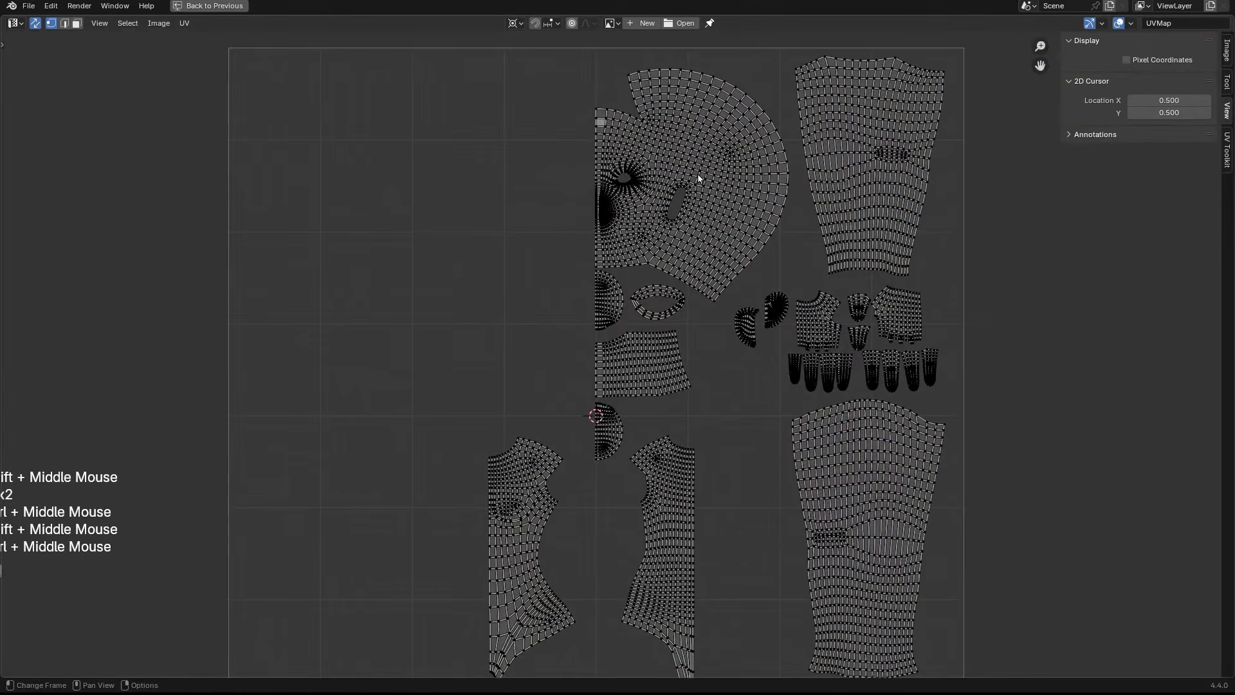
{"action": "middle_click_drag", "start_coordinate": [699, 179], "coordinate": [673, 213], "text": "ctrl"}
{"action": "middle_click_drag", "start_coordinate": [673, 213], "coordinate": [702, 284], "text": "ctrl"}
Step: Restore the full workspace layout and enable Mirror U in the Mirror modifier's Data settings
{"action": "key", "text": "ctrl+space"}
{"action": "middle_click_drag", "start_coordinate": [451, 354], "coordinate": [469, 360], "text": "shift"}
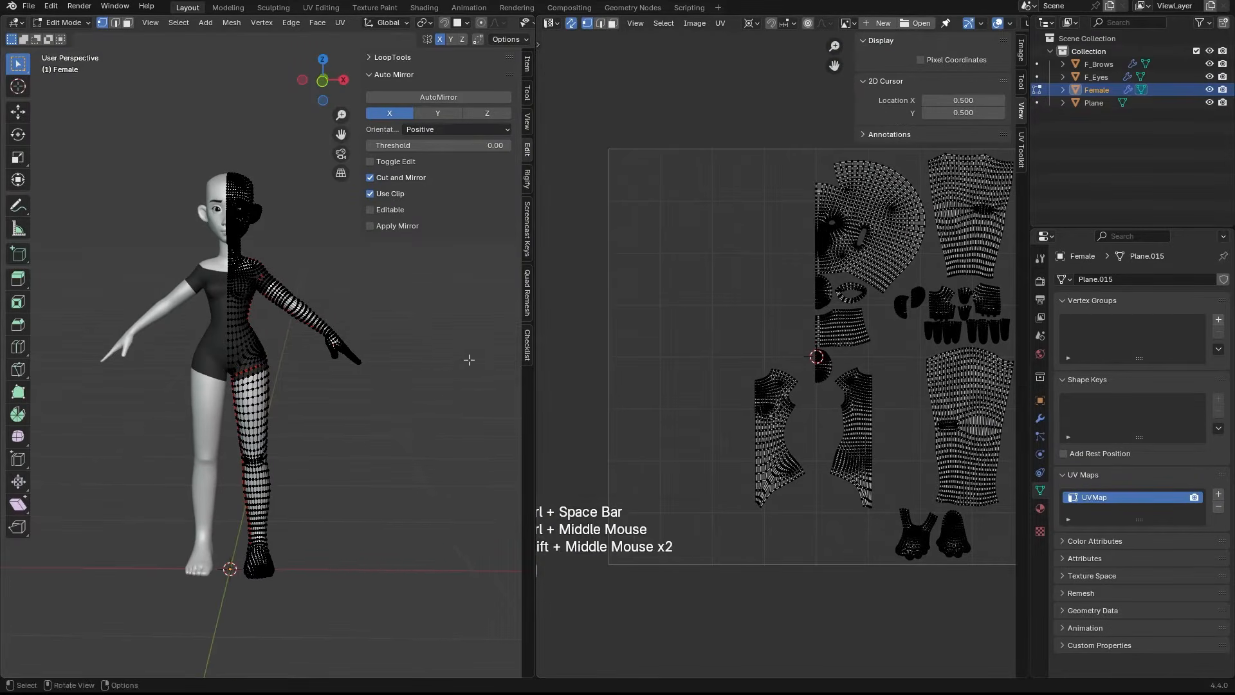
{"action": "left_click", "coordinate": [1040, 418]}
{"action": "left_click", "coordinate": [1071, 430]}
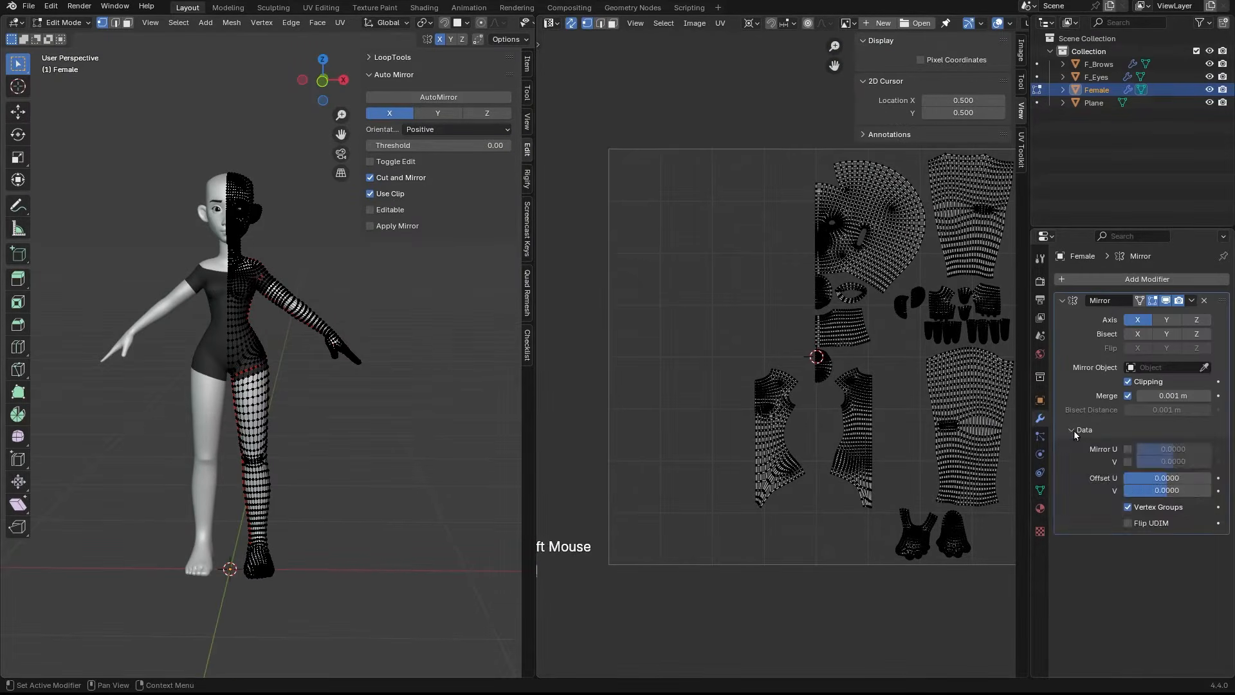
{"action": "left_click", "coordinate": [1128, 448]}
Step: Switch the character to Object Mode and apply its Mirror modifier
{"action": "left_click", "coordinate": [1192, 300]}
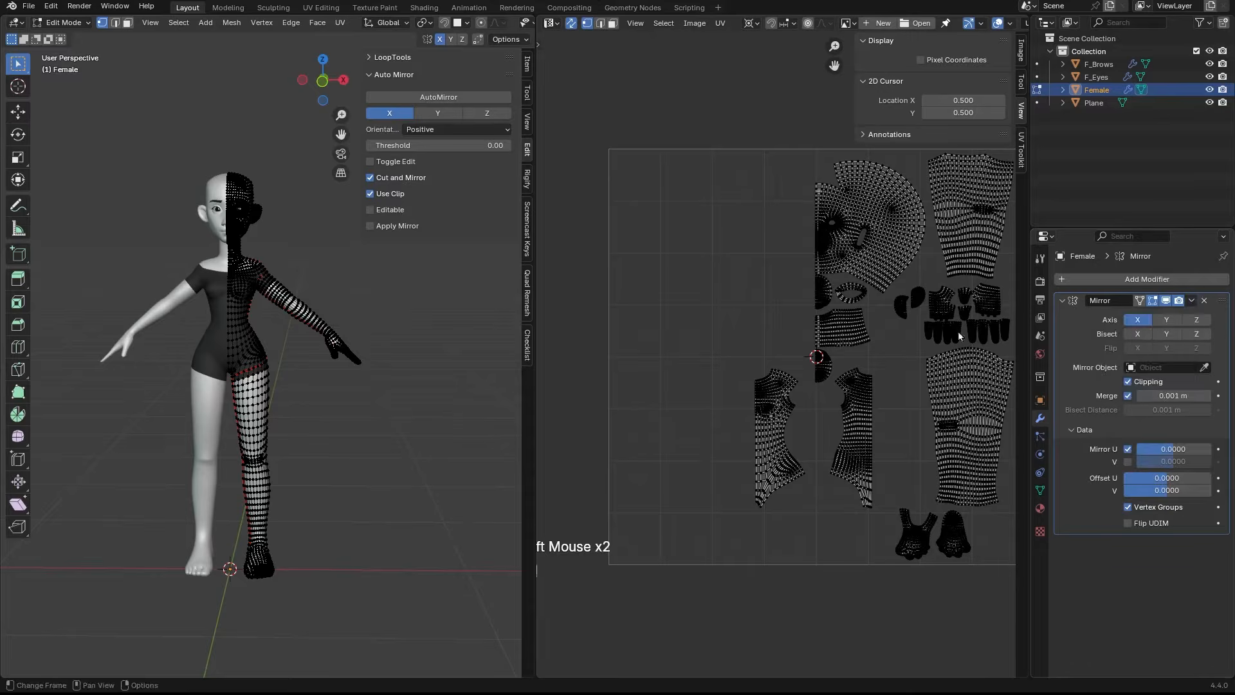
{"action": "key", "text": "ctrl+Tab"}
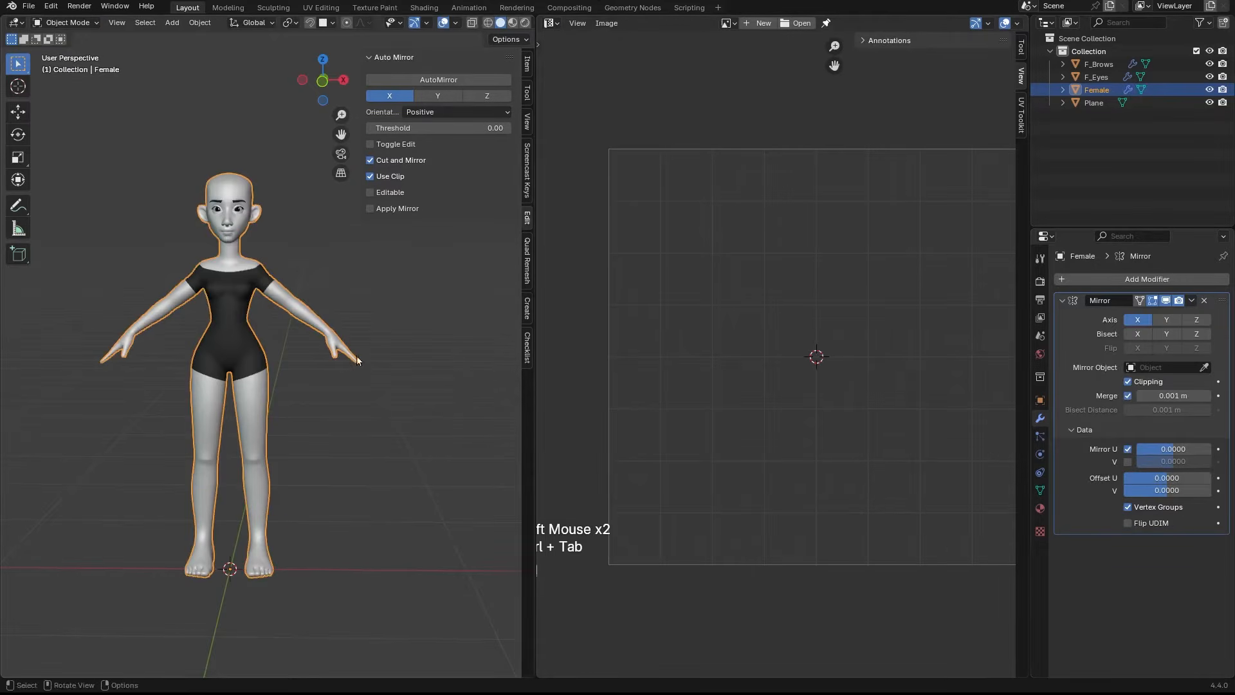
{"action": "left_click", "coordinate": [1192, 300]}
{"action": "left_click", "coordinate": [1153, 317]}
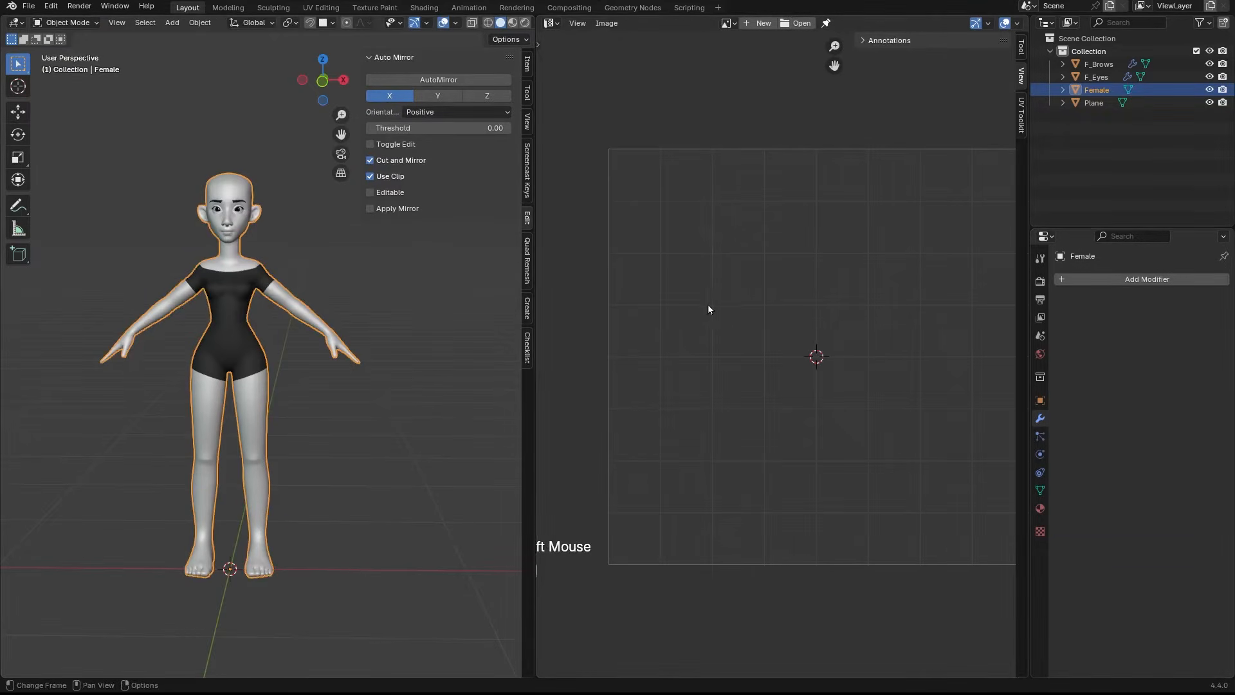
Step: Return the character to Edit Mode and inspect the mirrored UV layout and its split torso islands
{"action": "key", "text": "Tab"}
{"action": "middle_click_drag", "start_coordinate": [791, 321], "coordinate": [797, 270], "text": "shift"}
{"action": "mouse_move", "coordinate": [798, 270]}
{"action": "middle_mouse_down", "text": "ctrl"}
{"action": "mouse_move", "coordinate": [801, 308]}
{"action": "mouse_move", "coordinate": [778, 270]}
{"action": "middle_mouse_up", "text": "ctrl"}
{"action": "scroll", "coordinate": [778, 256], "scroll_direction": "down", "scroll_amount": 1}
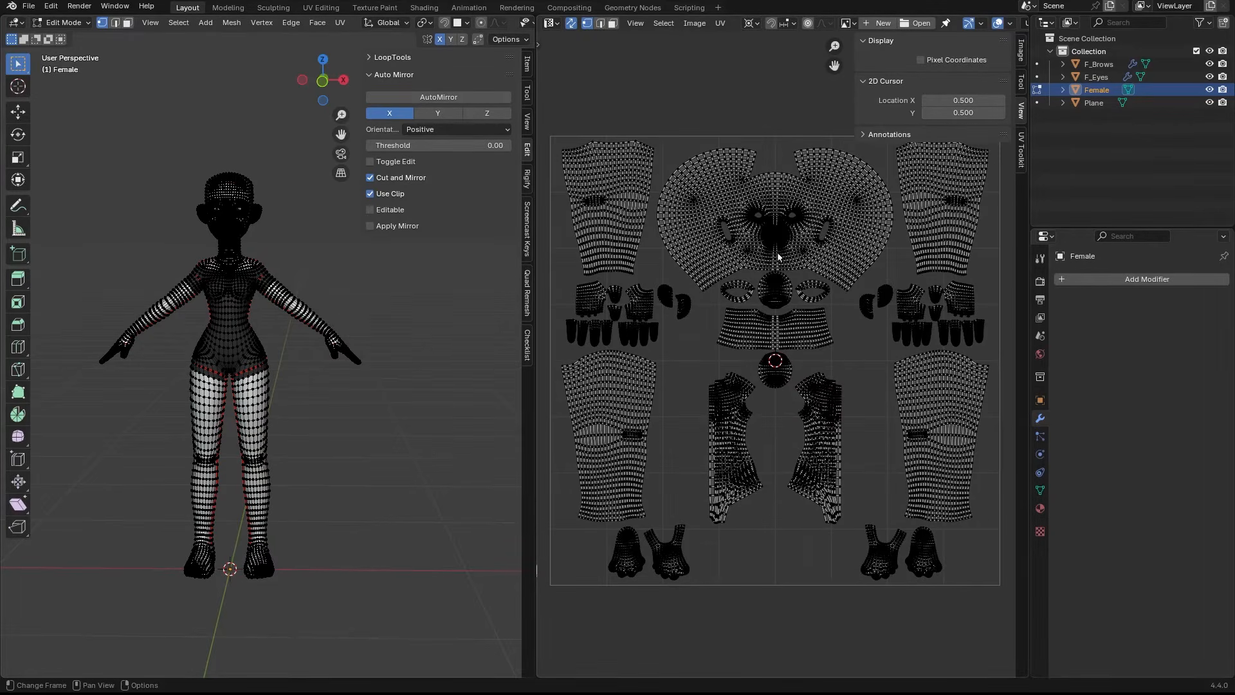
{"action": "middle_click_drag", "start_coordinate": [742, 475], "coordinate": [694, 386], "text": "ctrl"}
{"action": "middle_click_drag", "start_coordinate": [694, 386], "coordinate": [821, 355], "text": "ctrl"}
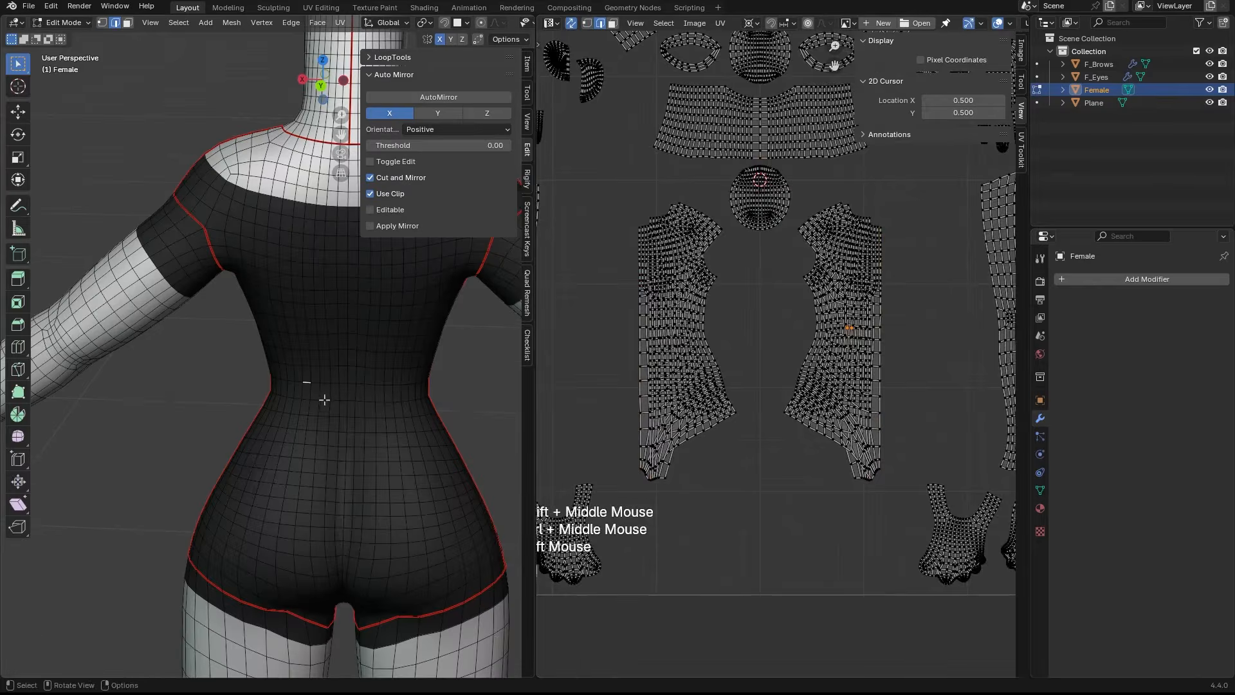
Step: Select the linked faces of the character's back torso, delimited by seams
{"action": "double_click", "coordinate": [243, 320]}
{"action": "left_click", "coordinate": [76, 666]}
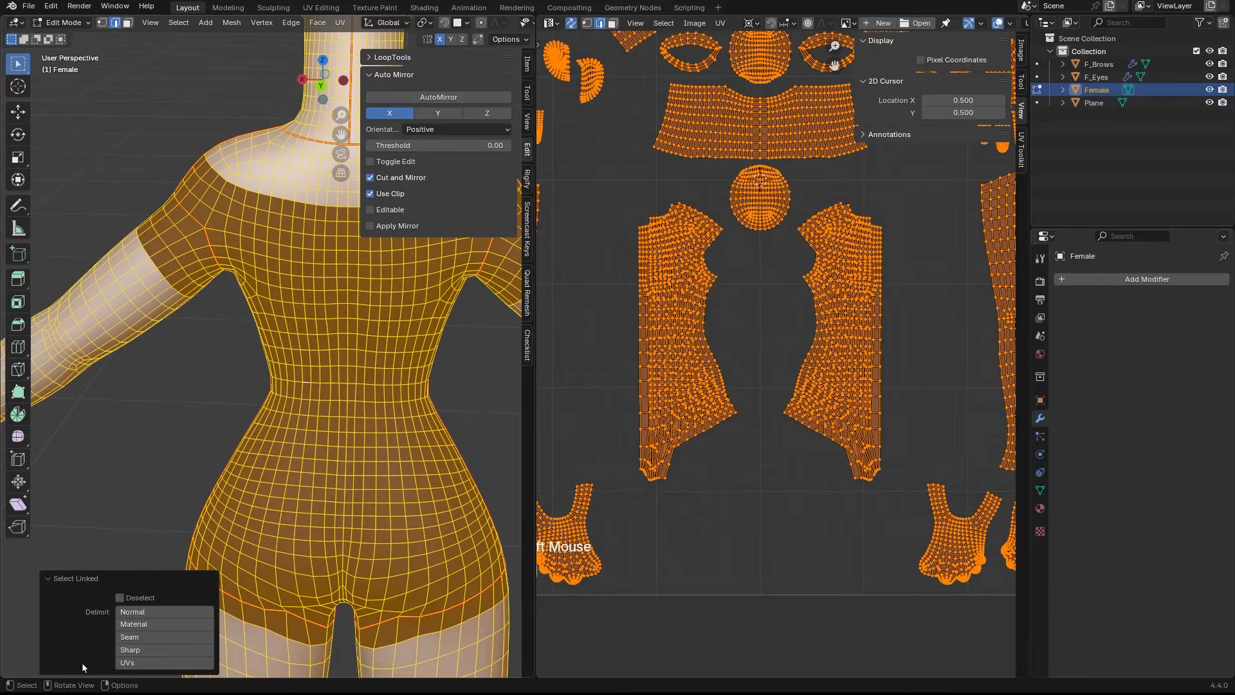
{"action": "left_click", "coordinate": [168, 634]}
{"action": "left_click", "coordinate": [76, 576]}
{"action": "mouse_move", "coordinate": [309, 360]}
{"action": "middle_mouse_down"}
{"action": "mouse_move", "coordinate": [193, 361]}
{"action": "mouse_move", "coordinate": [308, 362]}
{"action": "middle_mouse_up"}
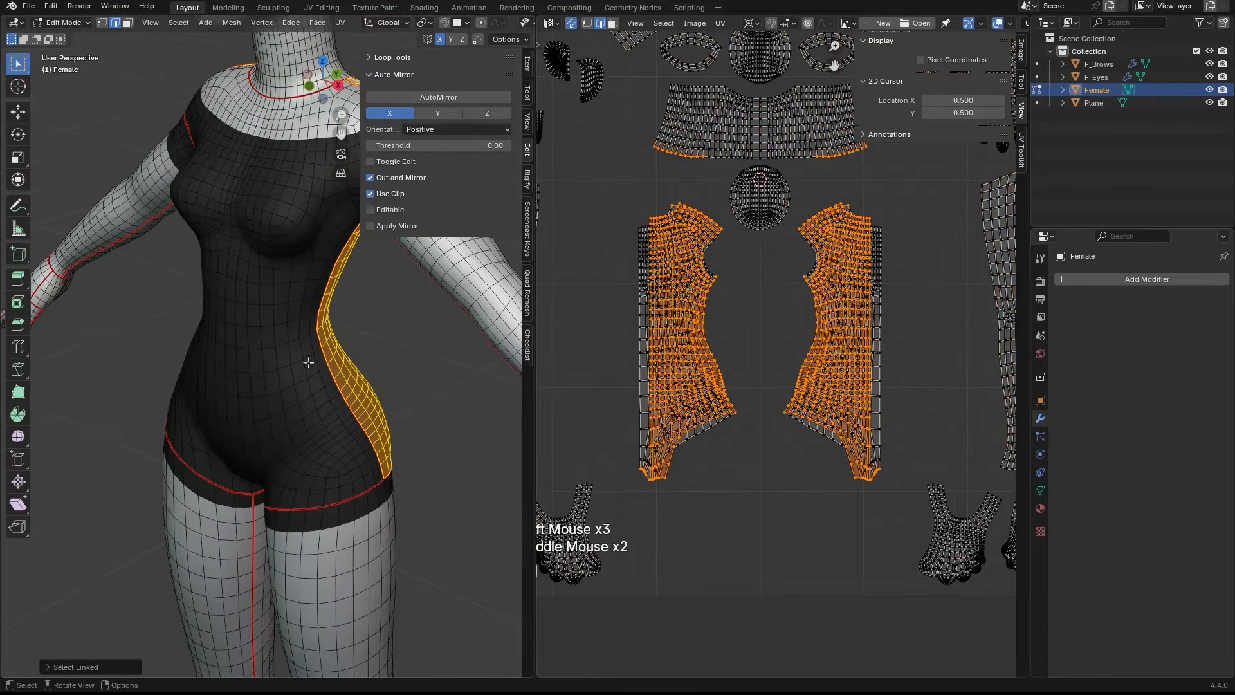
Step: Add the front torso faces to the selection and unwrap both torso parts with Unwrap Angle Based
{"action": "double_click", "coordinate": [265, 333]}
{"action": "right_click", "coordinate": [733, 256]}
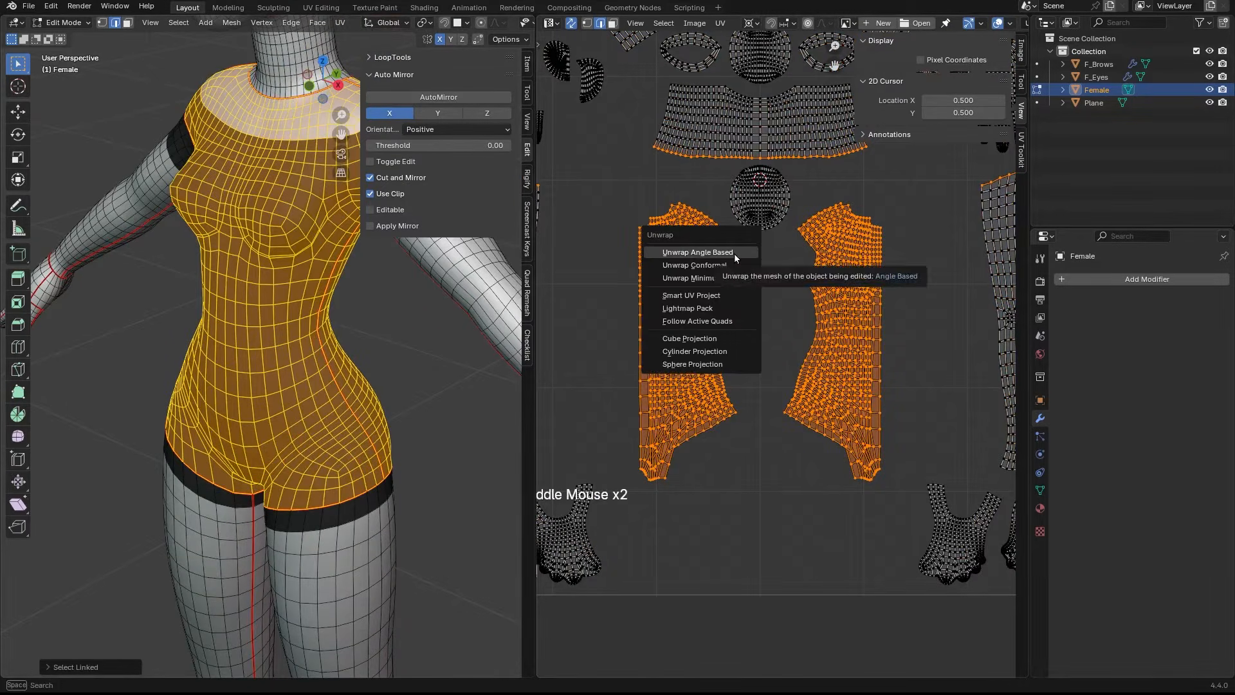
{"action": "left_click", "coordinate": [735, 254]}
{"action": "right_click", "coordinate": [726, 225]}
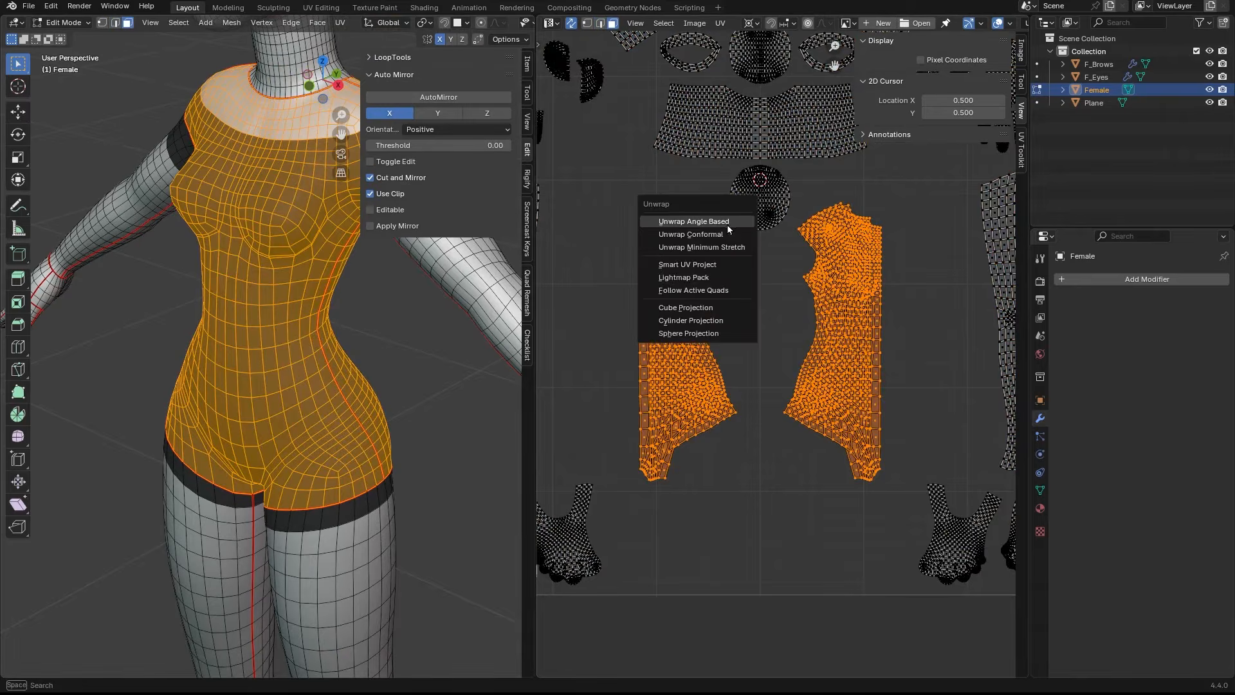
{"action": "left_click", "coordinate": [728, 226]}
Step: Resize the unwrapped torso islands and place them below the neck island, front left and back right of the center line
{"action": "mouse_move", "coordinate": [728, 227]}
{"action": "middle_mouse_down", "text": "ctrl"}
{"action": "mouse_move", "coordinate": [728, 174]}
{"action": "mouse_move", "coordinate": [728, 218]}
{"action": "middle_mouse_up", "text": "ctrl"}
{"action": "key", "text": "s"}
{"action": "left_click_drag", "start_coordinate": [771, 335], "coordinate": [772, 360]}
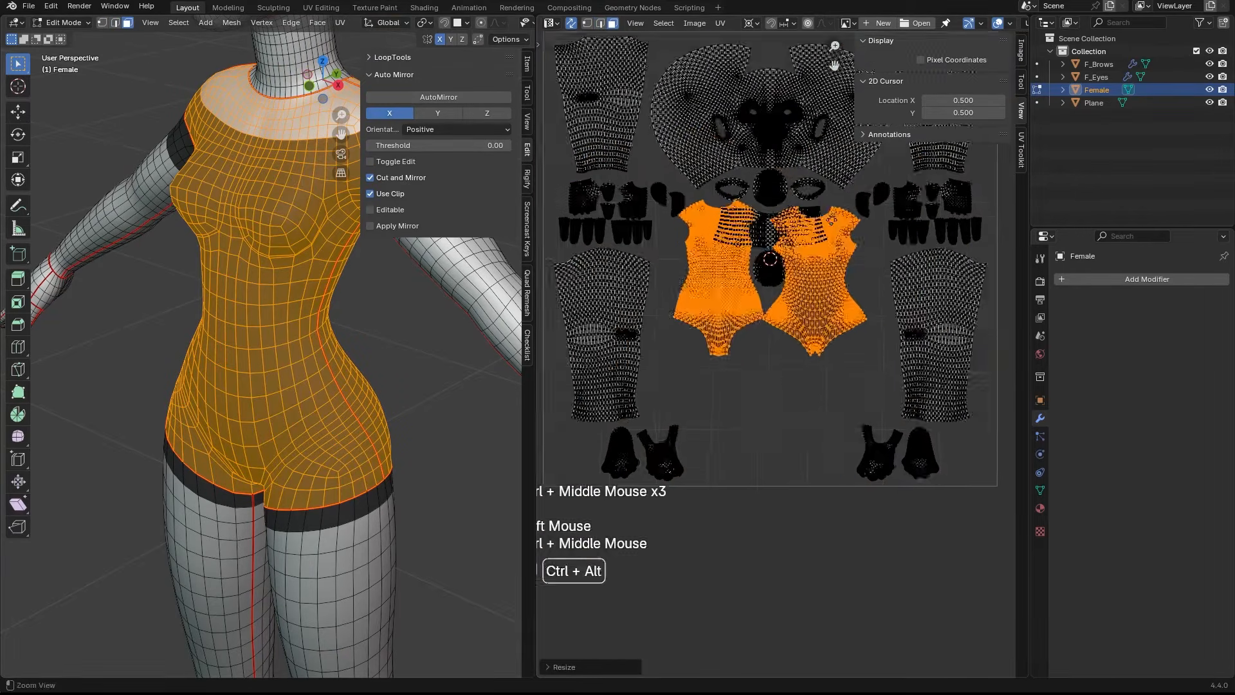
{"action": "middle_click_drag", "start_coordinate": [772, 360], "coordinate": [840, 336], "text": "ctrl"}
{"action": "left_click", "coordinate": [840, 336]}
{"action": "left_click", "coordinate": [633, 360]}
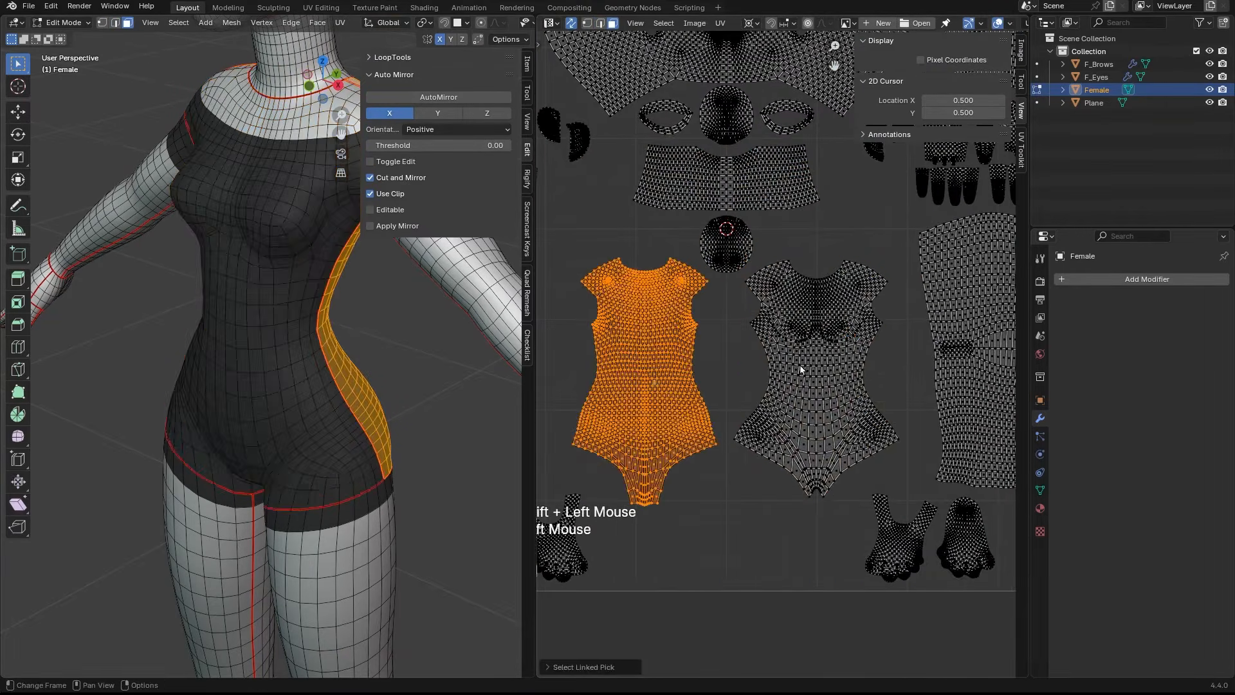
{"action": "left_click_drag", "start_coordinate": [633, 360], "coordinate": [615, 360]}
{"action": "left_click_drag", "start_coordinate": [823, 347], "coordinate": [804, 371]}
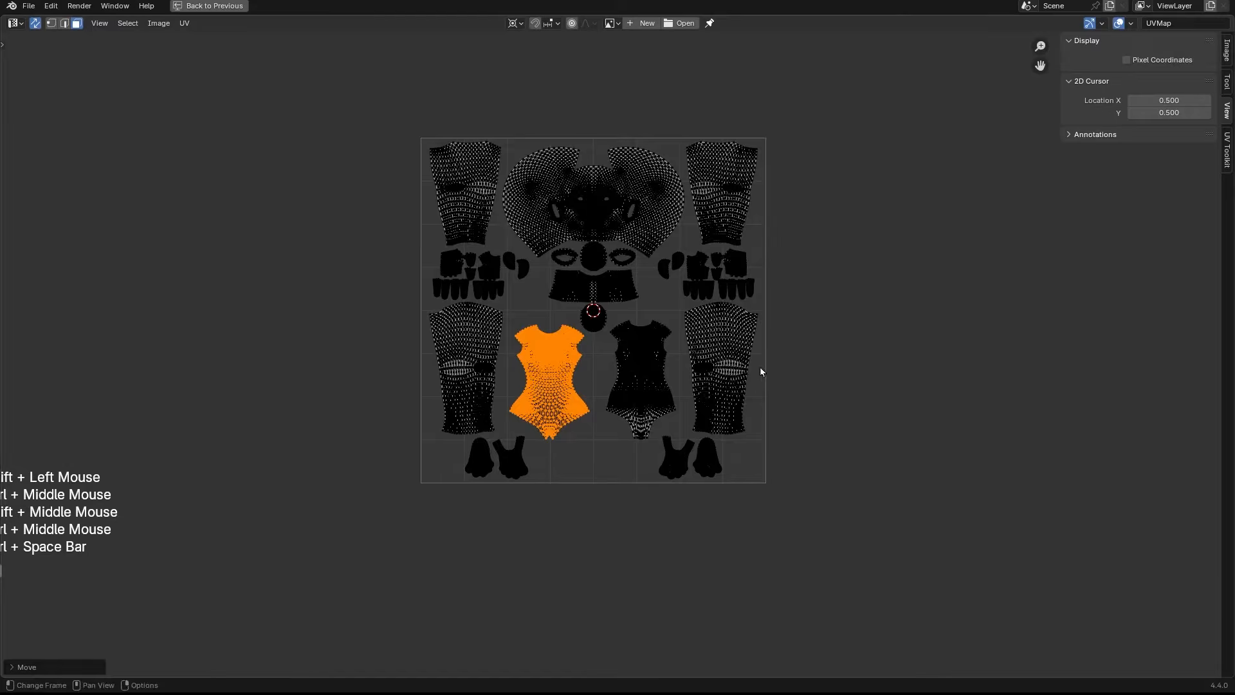
{"action": "middle_click_drag", "start_coordinate": [761, 372], "coordinate": [762, 295], "text": "ctrl"}
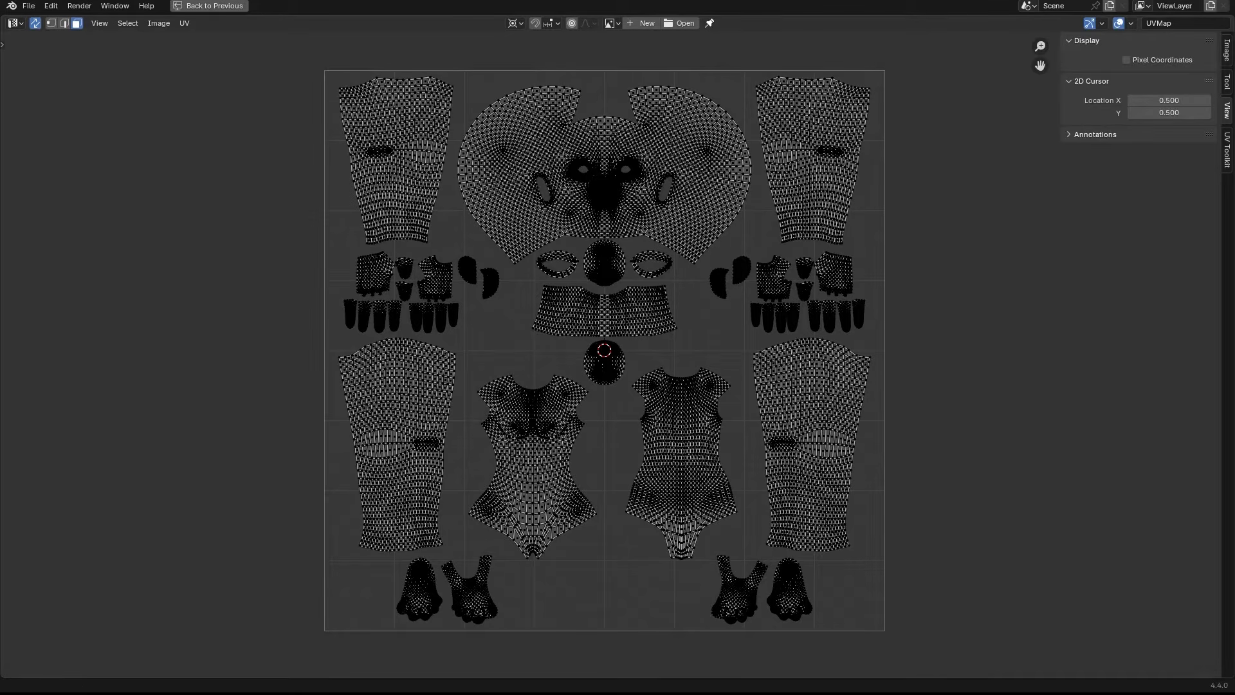
Step: Switch to Object Mode, split the UV Editor area in two, and turn the upper part into a Shader Editor
{"action": "key", "text": "ctrl+space"}
{"action": "mouse_move", "coordinate": [412, 258]}
{"action": "middle_mouse_down", "text": "ctrl"}
{"action": "mouse_move", "coordinate": [416, 283]}
{"action": "mouse_move", "coordinate": [424, 277]}
{"action": "middle_mouse_up", "text": "ctrl"}
{"action": "middle_click_drag", "start_coordinate": [425, 276], "coordinate": [415, 271], "text": "ctrl"}
{"action": "key", "text": "ctrl+Tab"}
{"action": "middle_click_drag", "start_coordinate": [305, 228], "coordinate": [424, 257], "text": "shift"}
{"action": "left_click_drag", "start_coordinate": [542, 28], "coordinate": [543, 347]}
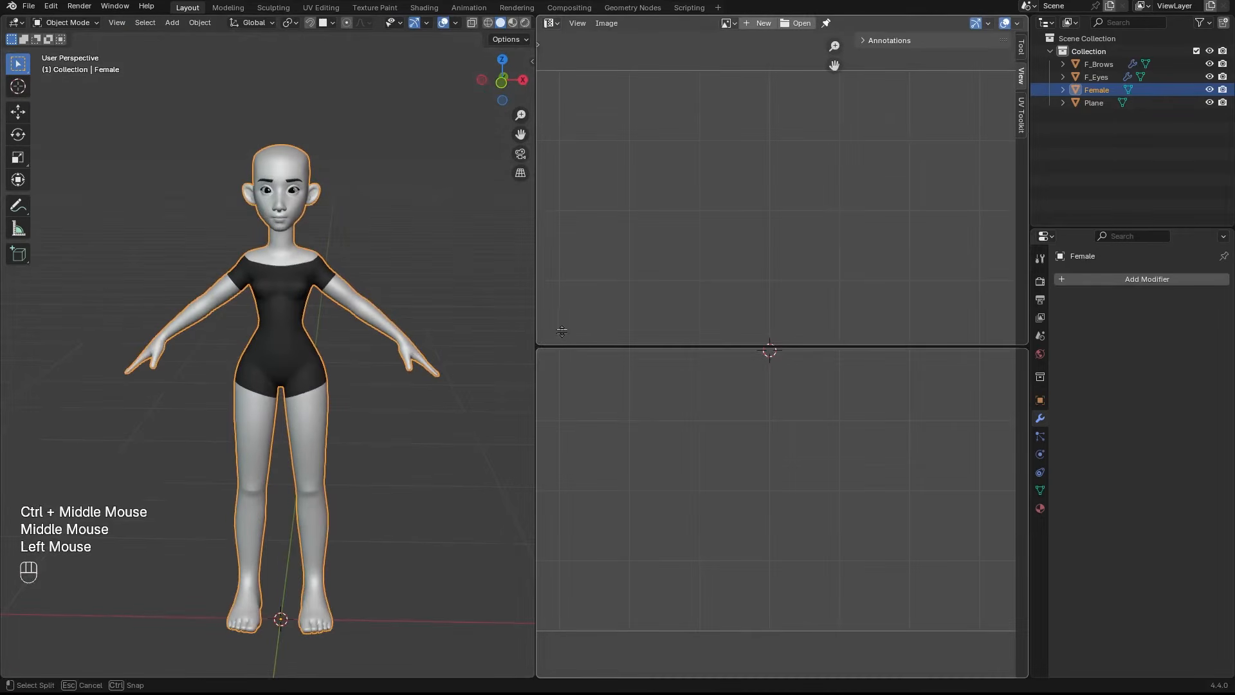
{"action": "left_click", "coordinate": [551, 23]}
{"action": "left_click", "coordinate": [586, 129]}
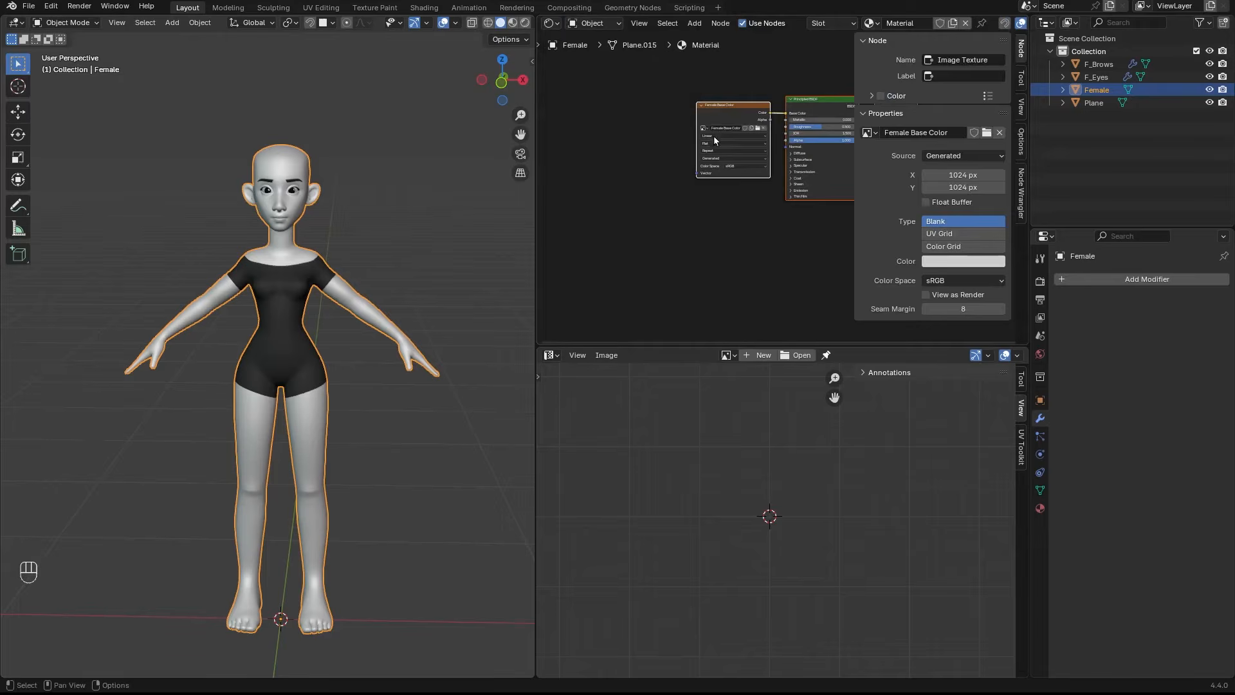
Step: Maximize the Shader Editor, disconnect the Female Base Color image node, and move it above the Principled BSDF
{"action": "key", "text": "n"}
{"action": "key", "text": "ctrl+space"}
{"action": "scroll", "coordinate": [627, 298], "scroll_direction": "up", "scroll_amount": 3}
{"action": "scroll", "coordinate": [658, 210], "scroll_direction": "down", "scroll_amount": 1}
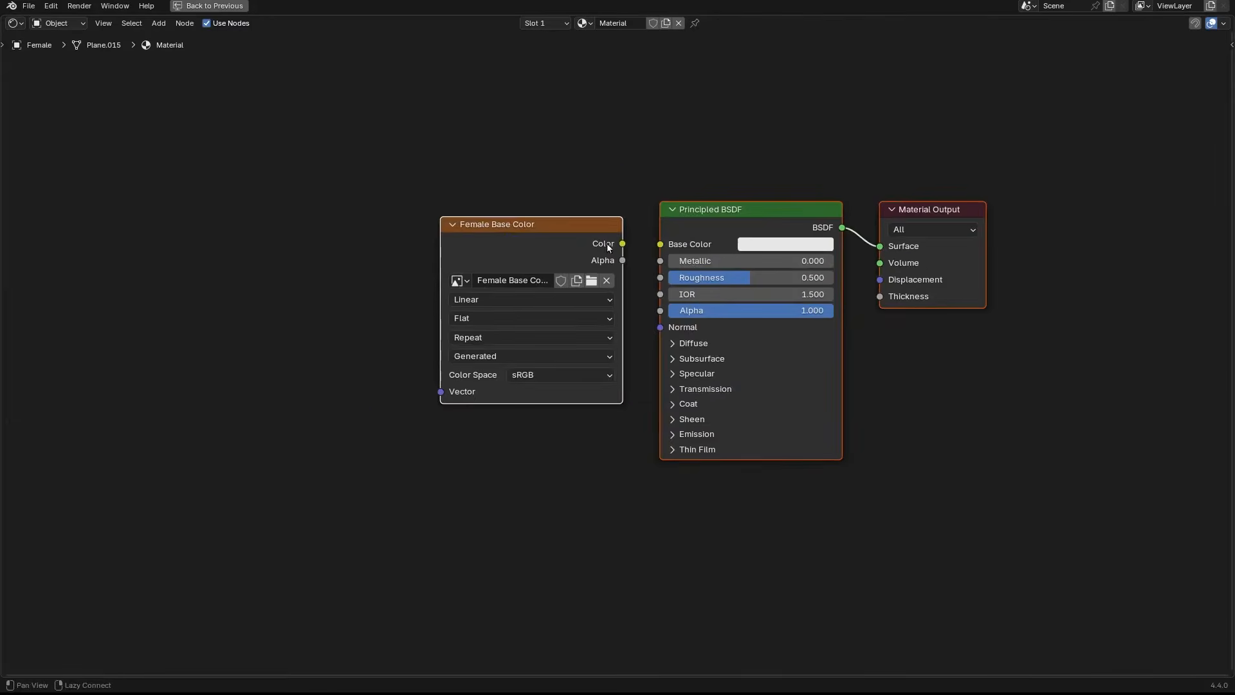
{"action": "middle_click_drag", "start_coordinate": [607, 244], "coordinate": [620, 298]}
{"action": "left_click", "coordinate": [580, 285]}
{"action": "left_click_drag", "start_coordinate": [580, 286], "coordinate": [562, 91]}
Step: Add a Checker Texture node and connect its Color output to the Principled BSDF's Base Color
{"action": "key", "text": "shift+a"}
{"action": "type", "text": "che"}
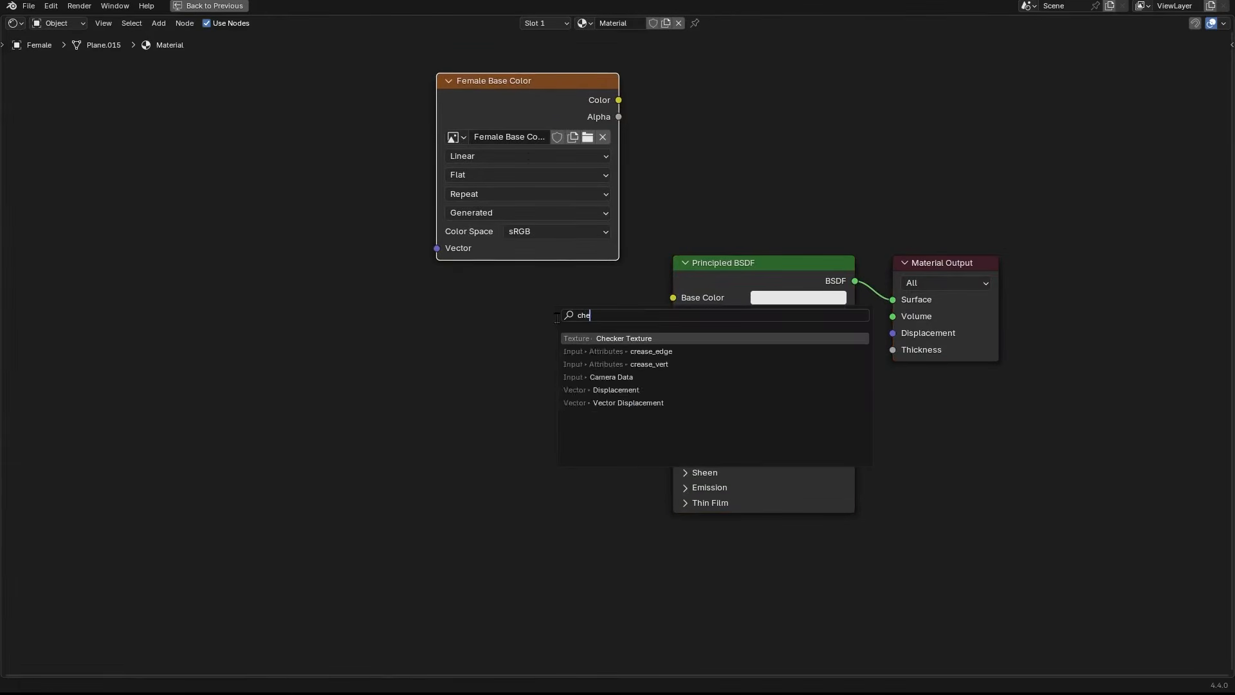
{"action": "key", "text": "Return"}
{"action": "left_click", "coordinate": [593, 313]}
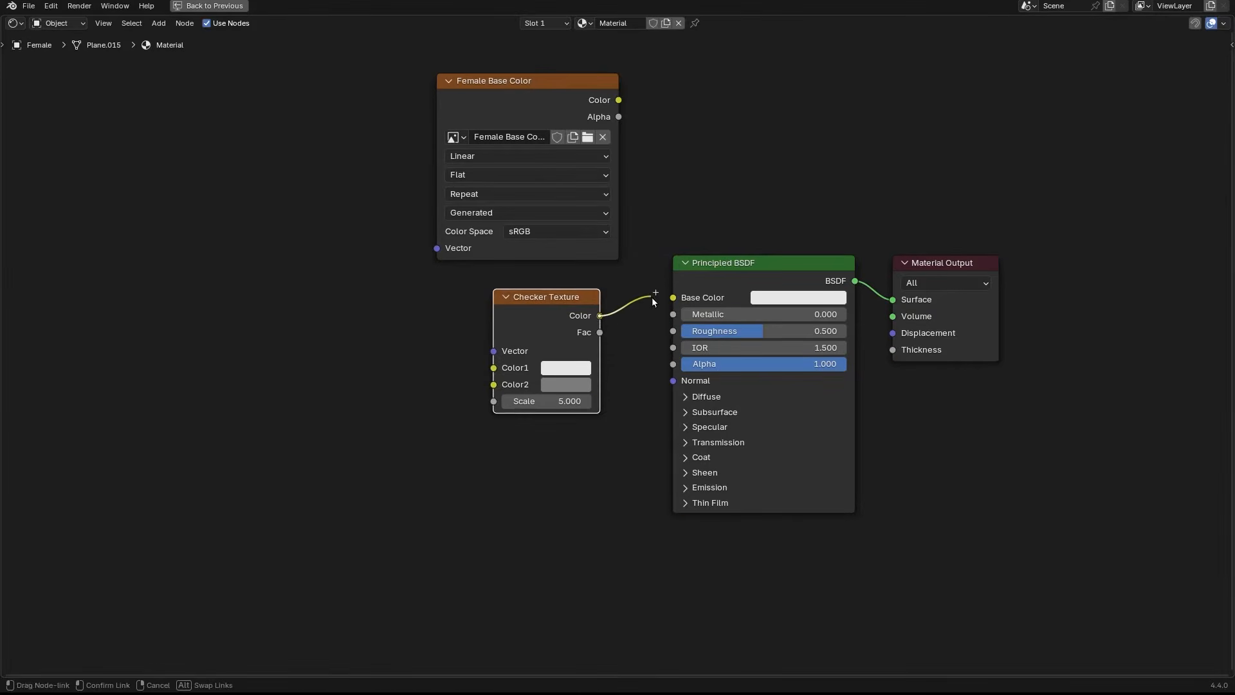
{"action": "left_click_drag", "start_coordinate": [652, 301], "coordinate": [666, 298]}
Step: Reposition the Checker Texture node and attach Mapping and Texture Coordinate nodes to its Vector input
{"action": "left_click_drag", "start_coordinate": [568, 309], "coordinate": [598, 299]}
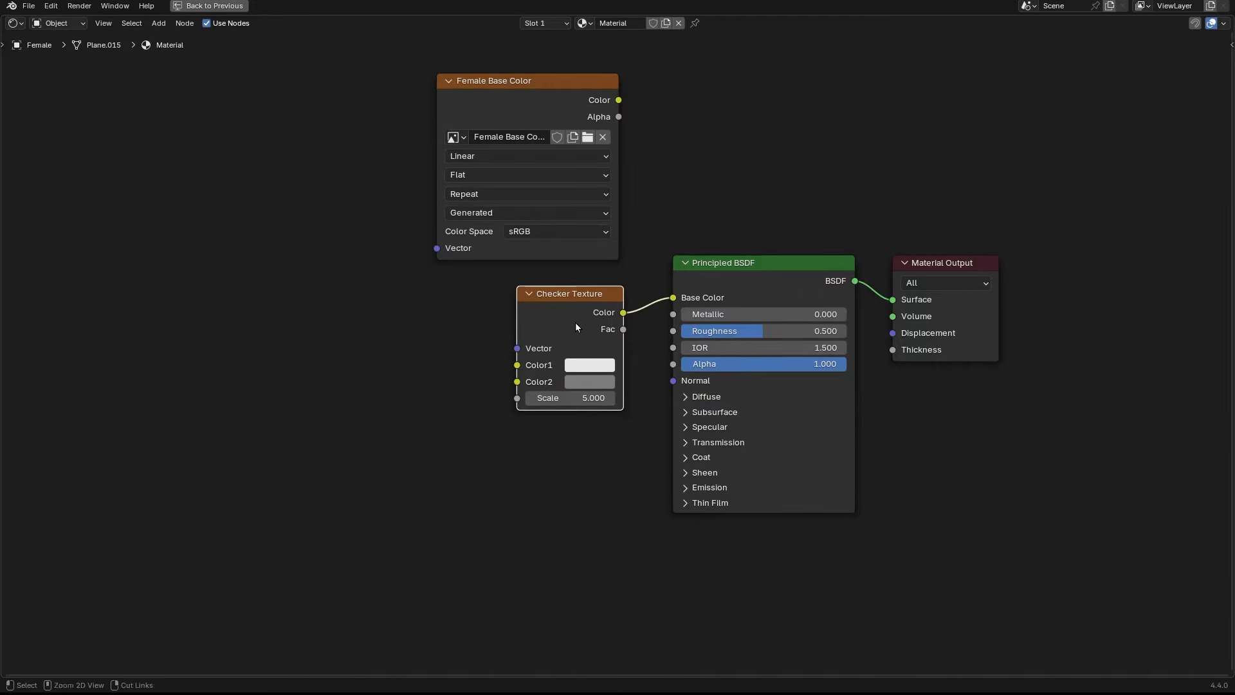
{"action": "key", "text": "ctrl+t"}
{"action": "middle_click_drag", "start_coordinate": [369, 372], "coordinate": [419, 336]}
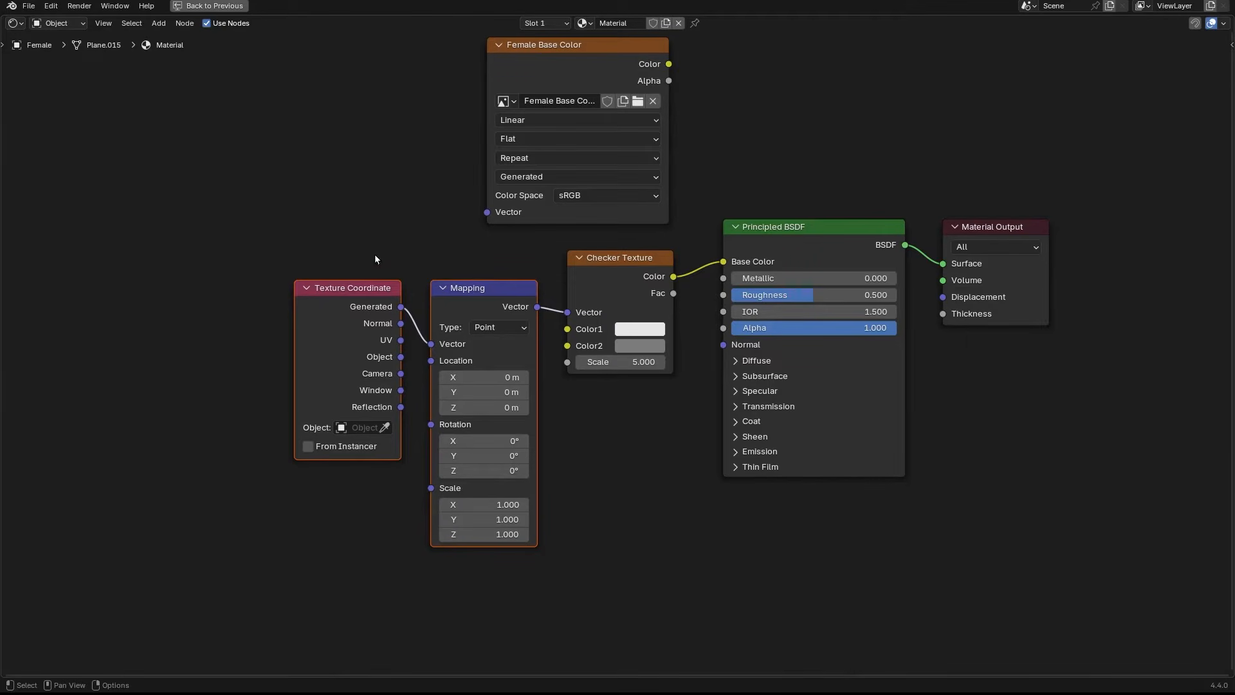
Step: Connect the Texture Coordinate node's UV output to the Mapping node's Vector, restore the layout, and switch the viewport to Material Preview
{"action": "left_click_drag", "start_coordinate": [401, 339], "coordinate": [431, 345]}
{"action": "left_click_drag", "start_coordinate": [379, 300], "coordinate": [387, 303]}
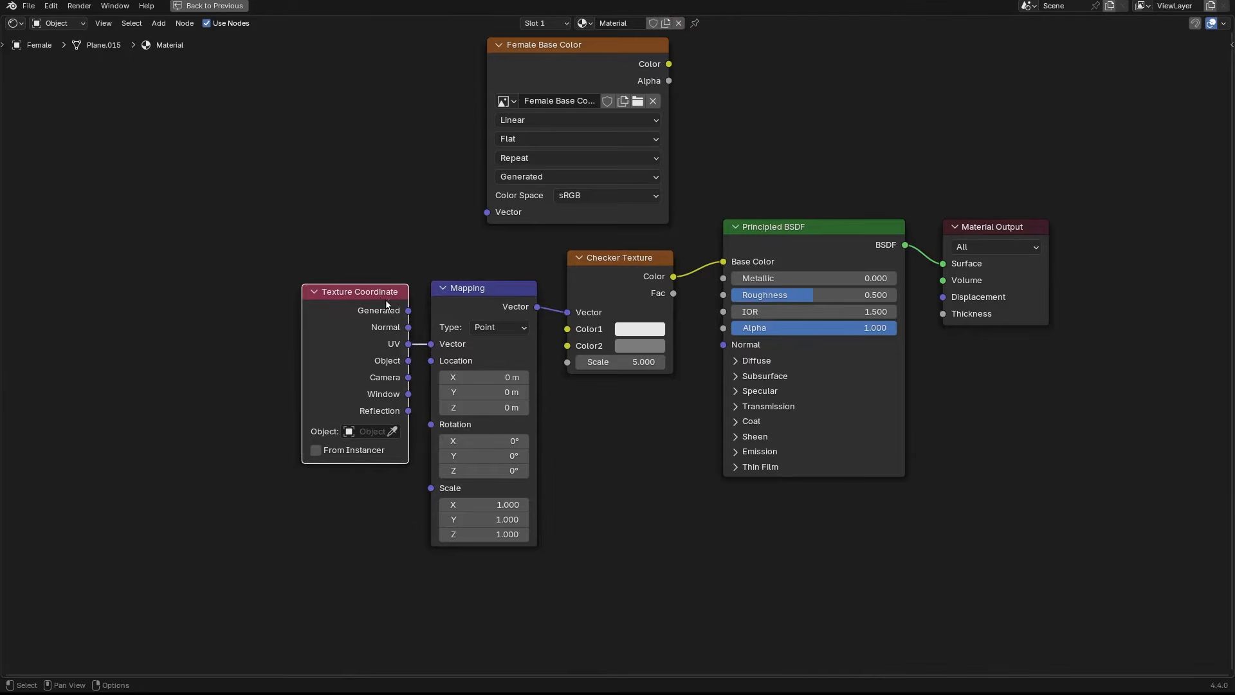
{"action": "key", "text": "ctrl+space"}
{"action": "key", "text": "z"}
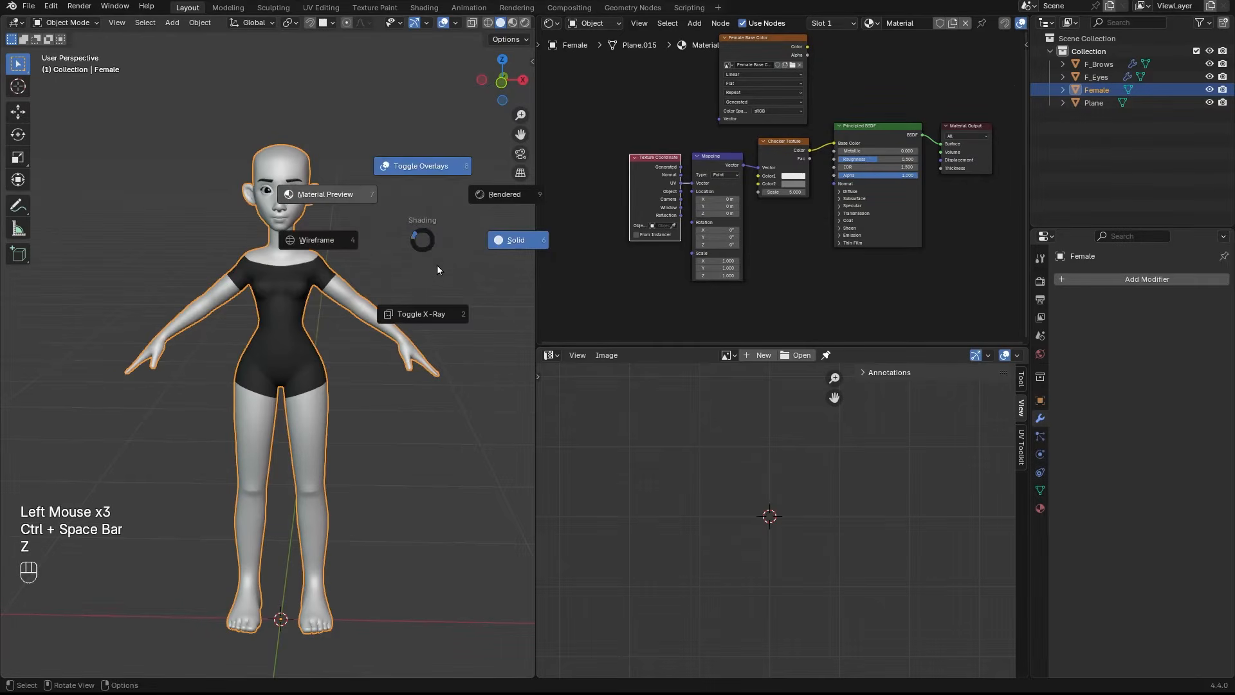
{"action": "key", "text": "7"}
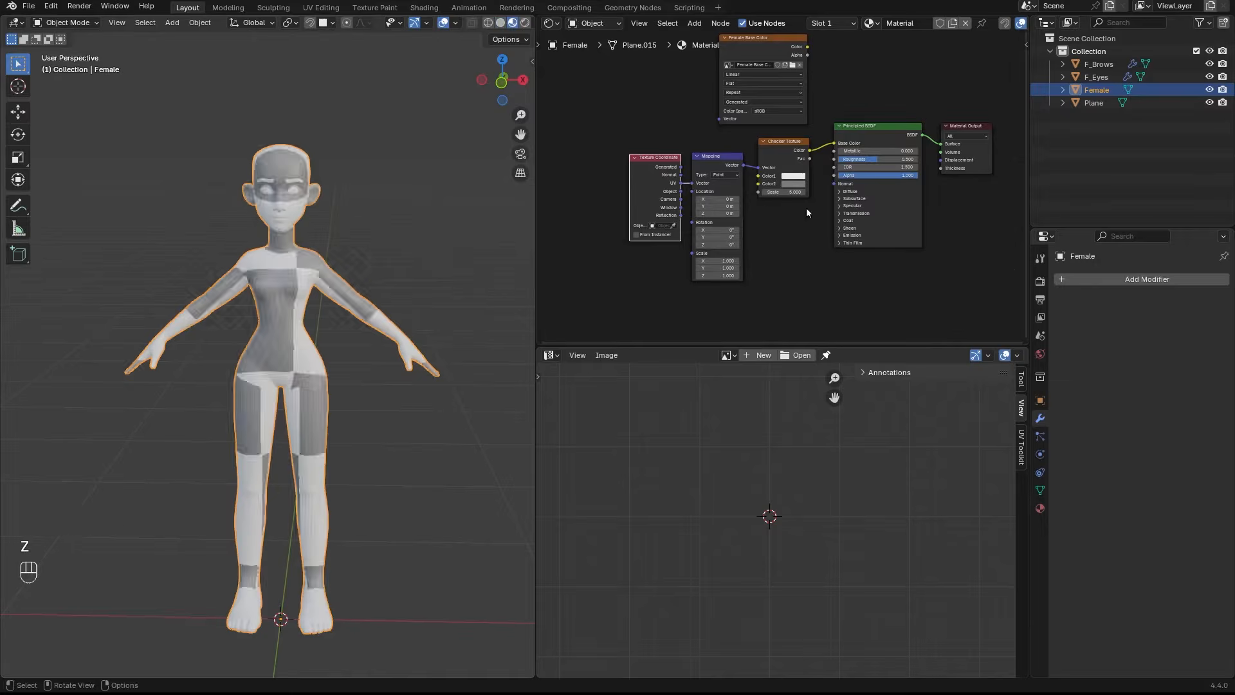
Step: Set the Checker Texture's Scale to 150
{"action": "left_click", "coordinate": [791, 192]}
{"action": "type", "text": "1"}
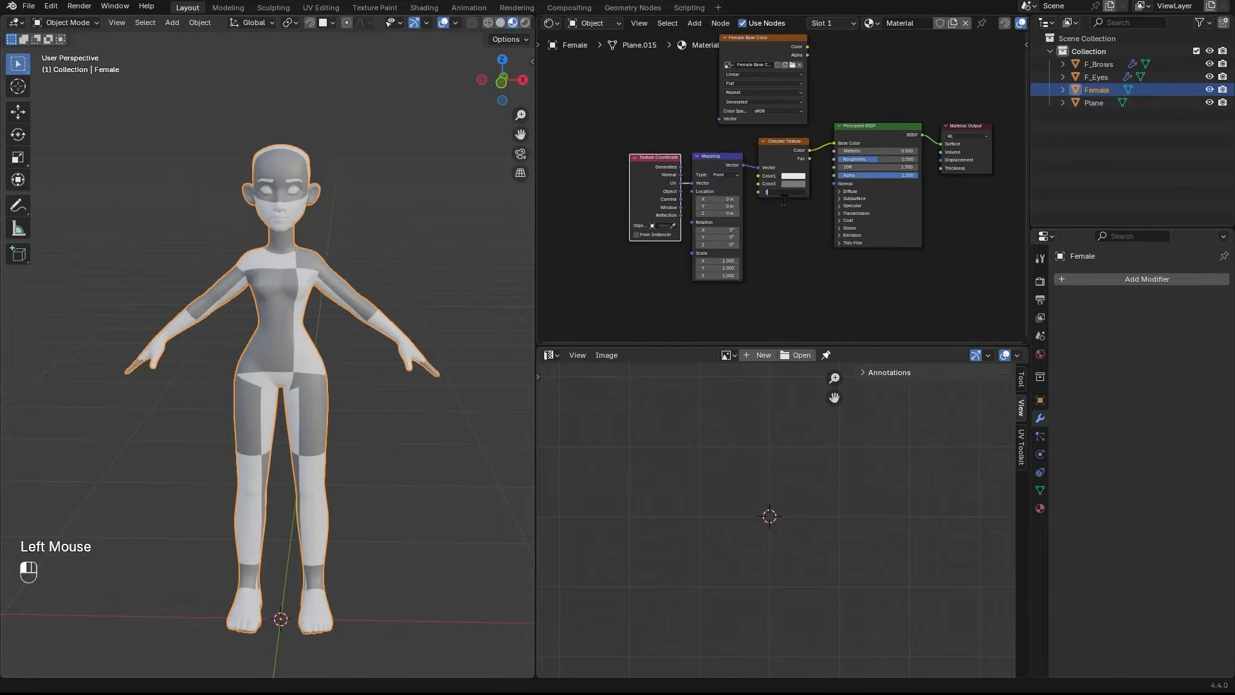
{"action": "type", "text": "50"}
{"action": "key", "text": "Return"}
Step: Examine the checker pattern on the head, torso, arms and hips in a maximized 3D viewport
{"action": "middle_click_drag", "start_coordinate": [368, 314], "coordinate": [370, 299], "text": "shift"}
{"action": "key", "text": "ctrl+space"}
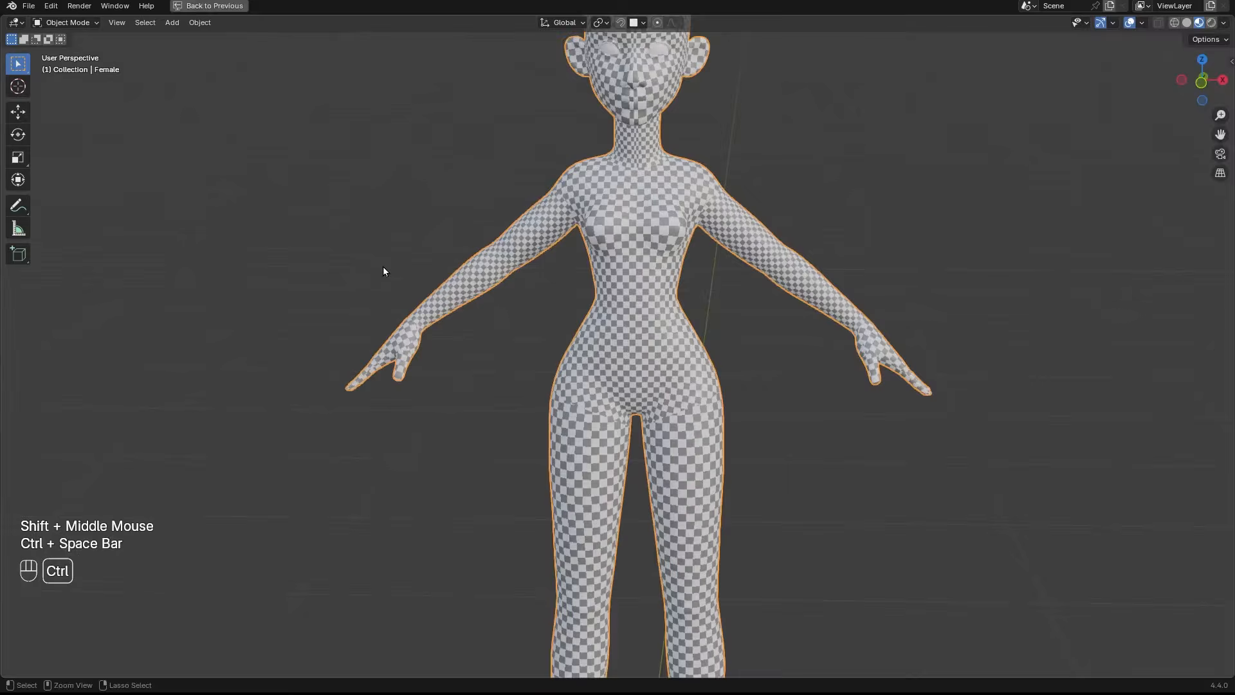
{"action": "left_click", "coordinate": [384, 254], "text": "ctrl"}
{"action": "key", "text": "ctrl+space"}
{"action": "key", "text": "ctrl+space"}
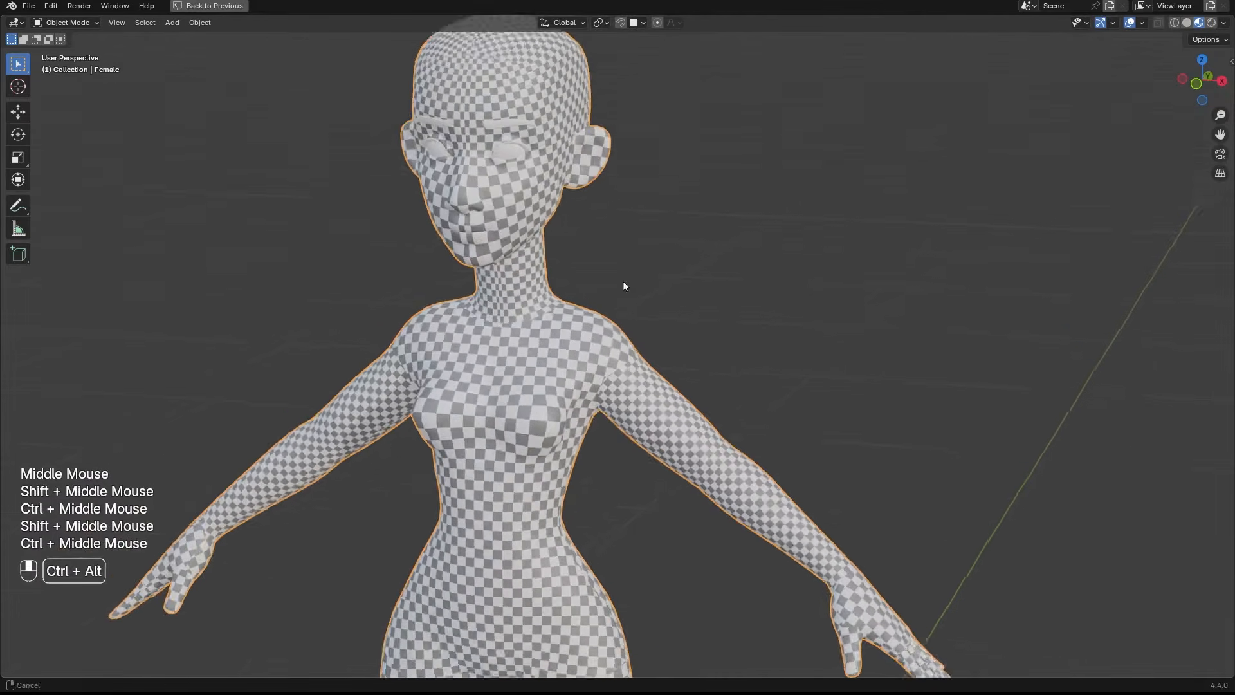
{"action": "middle_click_drag", "start_coordinate": [623, 280], "coordinate": [578, 283], "text": "ctrl"}
{"action": "middle_click_drag", "start_coordinate": [566, 528], "coordinate": [488, 365], "text": "shift"}
{"action": "middle_click_drag", "start_coordinate": [470, 252], "coordinate": [508, 331], "text": "shift"}
{"action": "middle_click_drag", "start_coordinate": [508, 331], "coordinate": [549, 413], "text": "ctrl"}
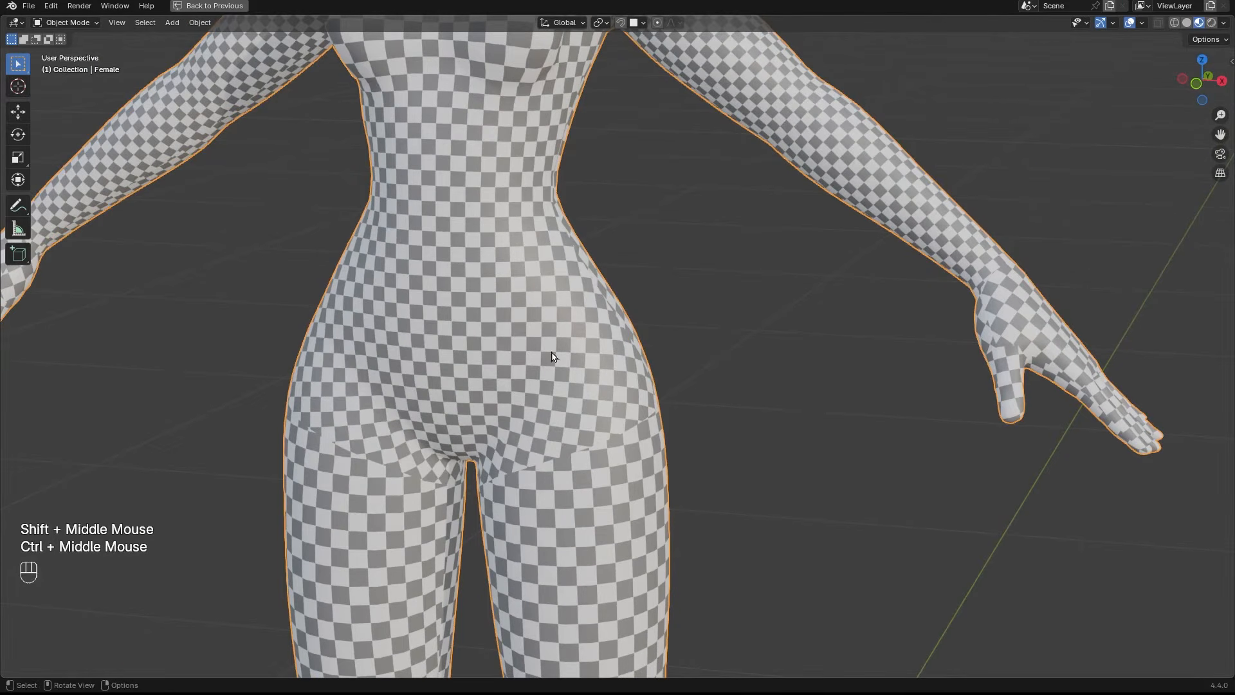
{"action": "middle_click_drag", "start_coordinate": [552, 357], "coordinate": [579, 341], "text": "ctrl"}
{"action": "key", "text": "ctrl+space"}
{"action": "middle_click_drag", "start_coordinate": [450, 360], "coordinate": [434, 371], "text": "ctrl"}
Step: Enter Edit Mode, enlarge the UV Editor area upward, and hide its sidebar
{"action": "key", "text": "Tab"}
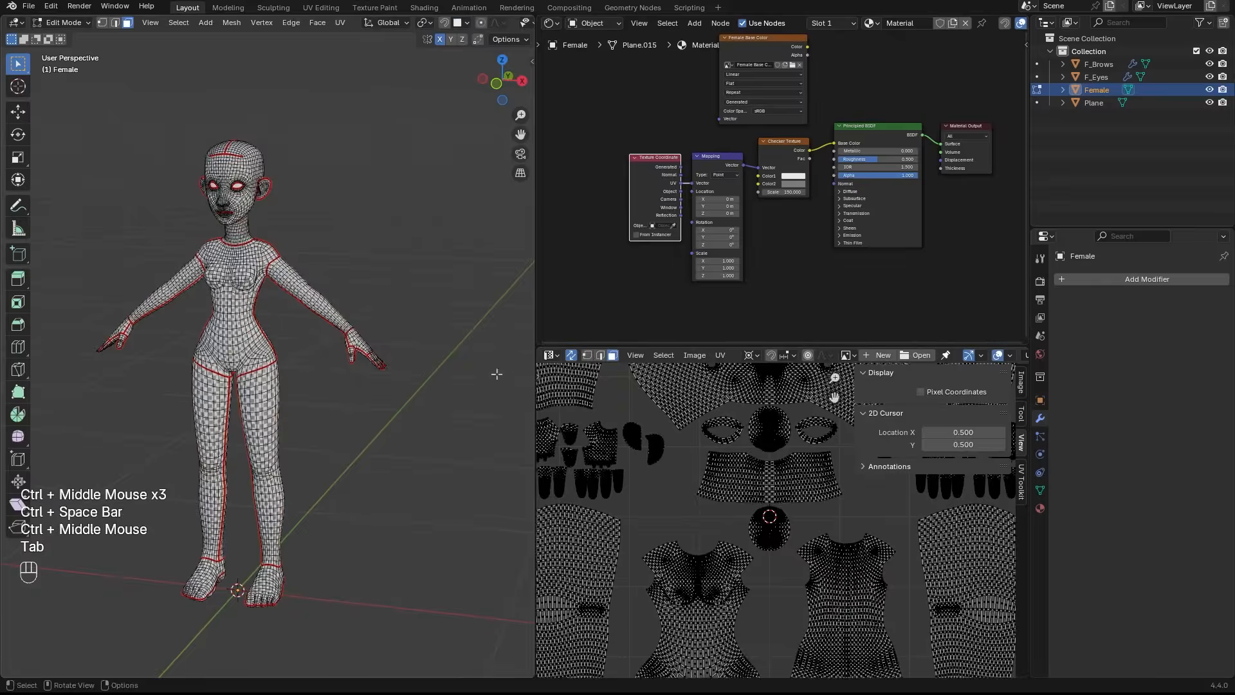
{"action": "left_click_drag", "start_coordinate": [772, 348], "coordinate": [772, 192]}
{"action": "middle_click_drag", "start_coordinate": [804, 418], "coordinate": [766, 437], "text": "shift"}
{"action": "key", "text": "n"}
{"action": "middle_click_drag", "start_coordinate": [791, 283], "coordinate": [746, 305], "text": "shift"}
Step: Select the head's UV island and try scaling it
{"action": "left_click", "coordinate": [771, 295]}
{"action": "key", "text": "l"}
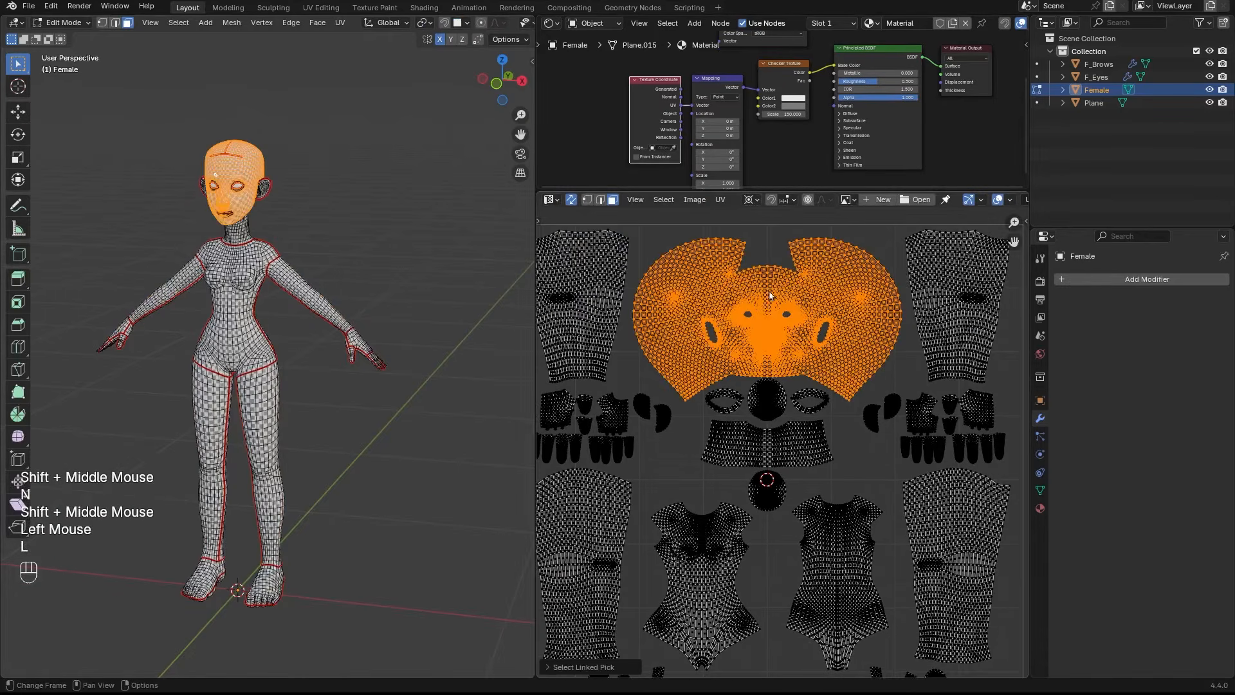
{"action": "key", "text": "s"}
{"action": "key", "text": "Escape"}
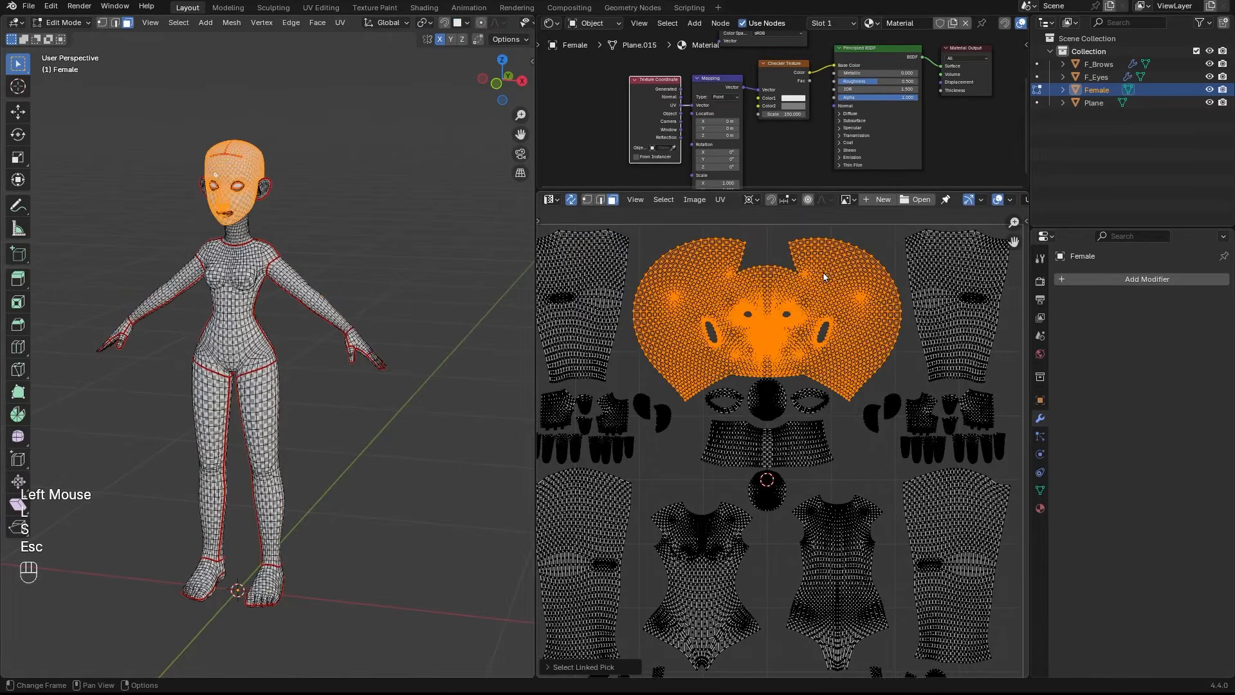
Step: Examine the checker stretching on the chest with the overlays switched off and on
{"action": "middle_click_drag", "start_coordinate": [360, 321], "coordinate": [370, 347], "text": "ctrl"}
{"action": "key", "text": "shift+alt+z"}
{"action": "middle_click_drag", "start_coordinate": [370, 347], "coordinate": [318, 238], "text": "ctrl"}
{"action": "key", "text": "shift+alt+z"}
{"action": "key", "text": "shift+alt+z"}
{"action": "key", "text": "shift+alt+z"}
Step: Switch to edge selection, select a closed edge path around one breast, and mark it as a seam
{"action": "key", "text": "2"}
{"action": "double_click", "coordinate": [317, 252]}
{"action": "middle_click_drag", "start_coordinate": [317, 238], "coordinate": [302, 257]}
{"action": "middle_click_drag", "start_coordinate": [303, 257], "coordinate": [283, 277], "text": "shift"}
{"action": "middle_click_drag", "start_coordinate": [283, 276], "coordinate": [273, 294], "text": "ctrl"}
{"action": "left_click", "coordinate": [274, 293]}
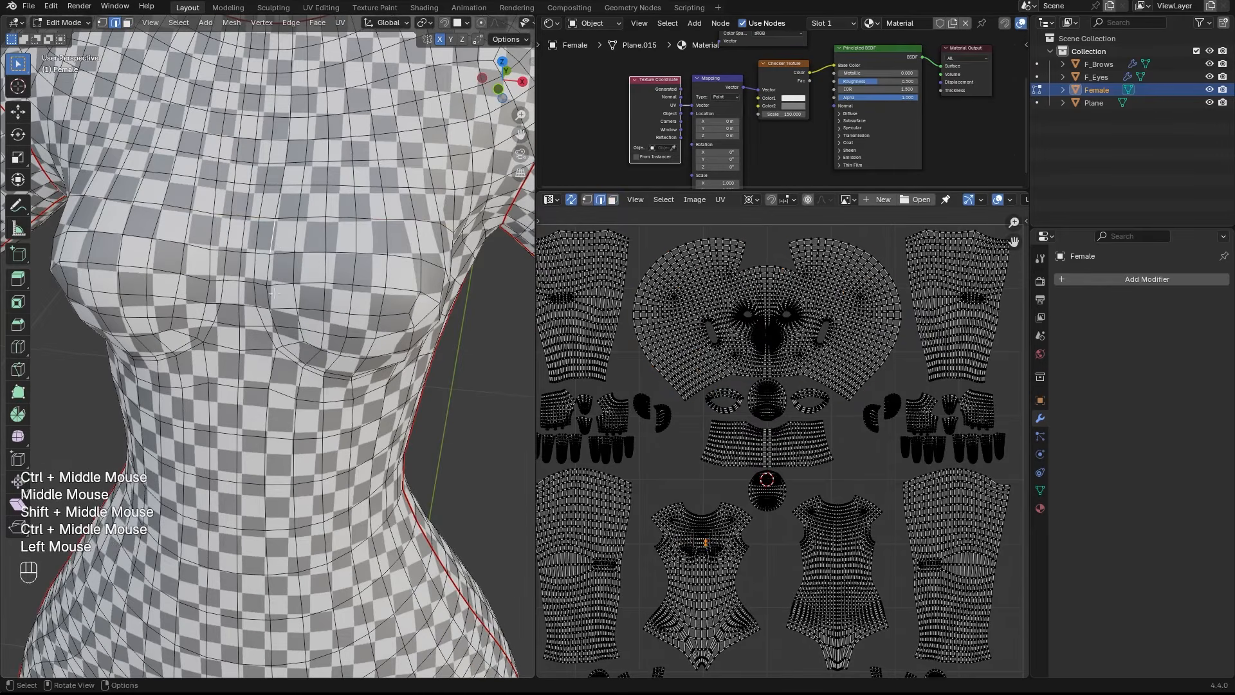
{"action": "left_click", "coordinate": [287, 350], "text": "ctrl"}
{"action": "middle_click_drag", "start_coordinate": [287, 349], "coordinate": [386, 341]}
{"action": "middle_click_drag", "start_coordinate": [386, 341], "coordinate": [454, 337]}
{"action": "left_click", "coordinate": [452, 256], "text": "ctrl"}
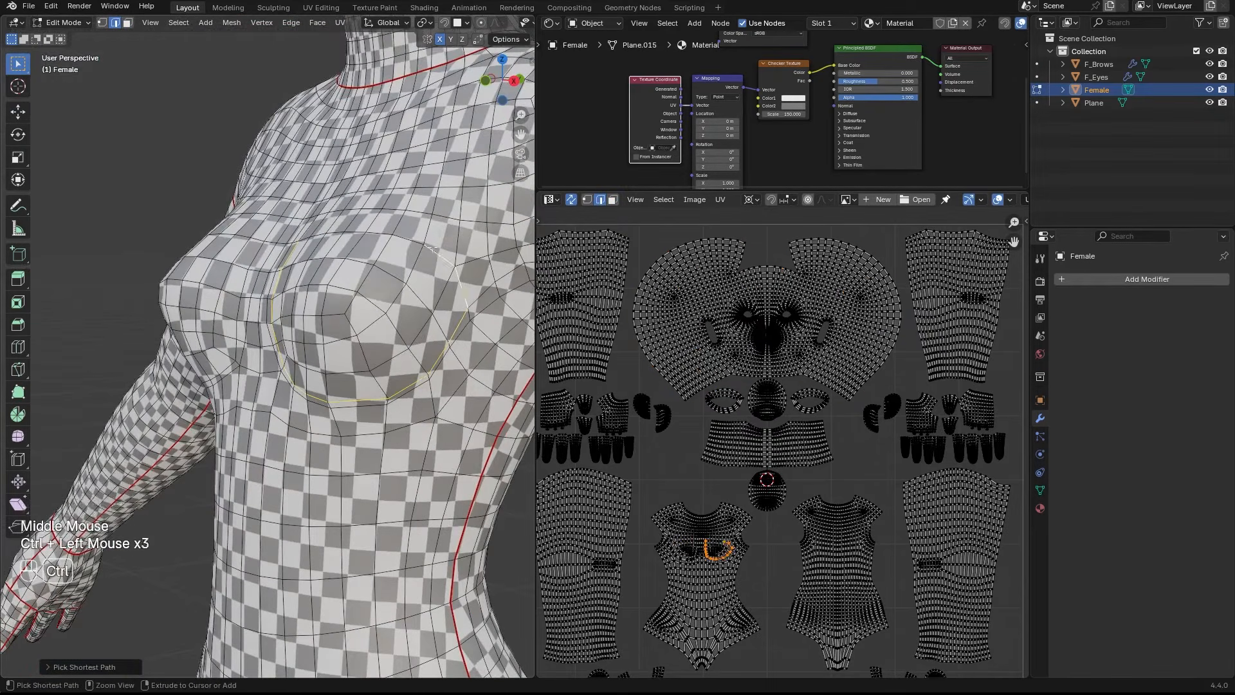
{"action": "middle_click_drag", "start_coordinate": [452, 256], "coordinate": [322, 215]}
{"action": "key", "text": "ctrl+e"}
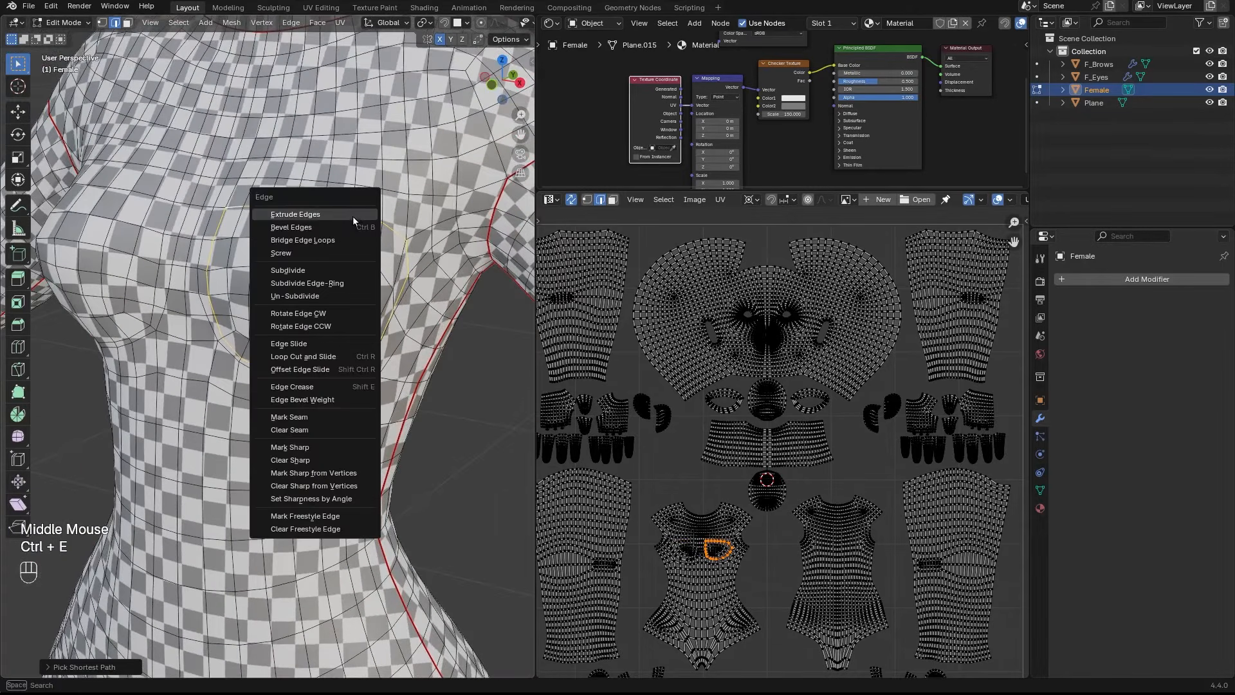
{"action": "left_click", "coordinate": [311, 419]}
Step: Mirror the edge selection to the other breast and mark the mirrored edges as a seam
{"action": "middle_click_drag", "start_coordinate": [311, 419], "coordinate": [283, 322], "text": "ctrl"}
{"action": "key", "text": "ctrl+shift+m"}
{"action": "key", "text": "ctrl+e"}
{"action": "left_click", "coordinate": [257, 327]}
Step: Select the linked faces of both breast patches delimited by Seam and unwrap them
{"action": "key", "text": "l"}
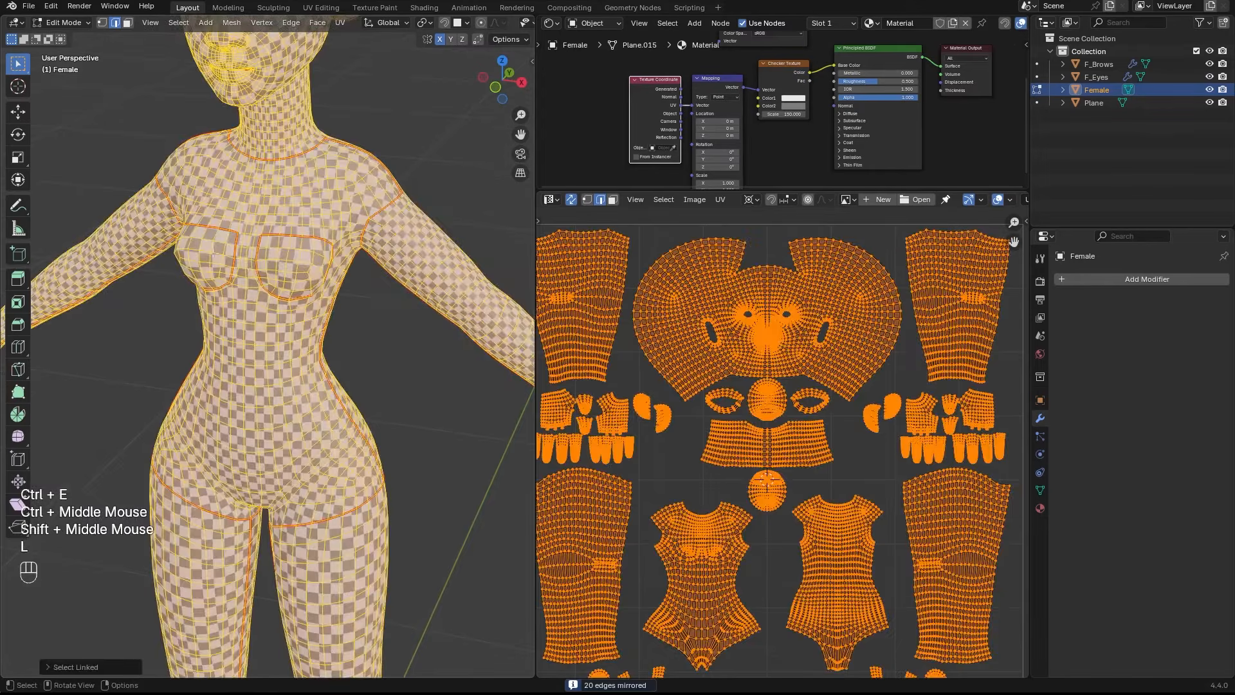
{"action": "left_click", "coordinate": [88, 668]}
{"action": "left_click", "coordinate": [170, 637]}
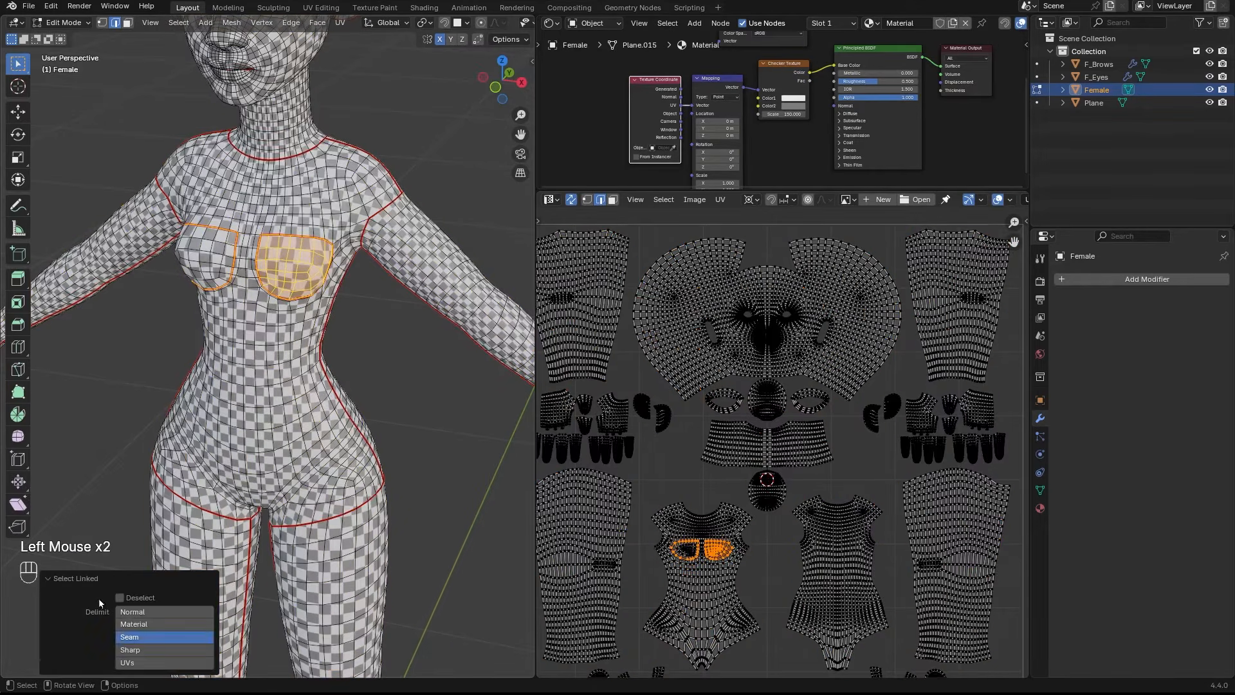
{"action": "left_click", "coordinate": [88, 667]}
{"action": "key", "text": "l"}
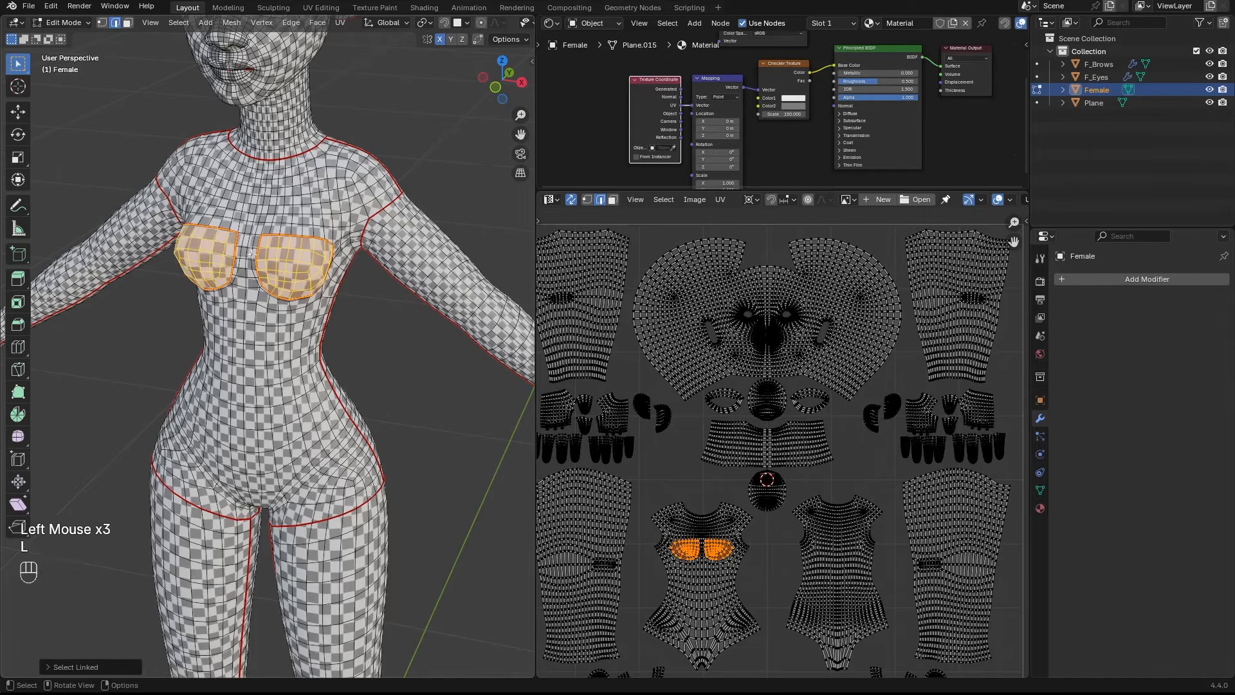
{"action": "key", "text": "u"}
{"action": "left_click", "coordinate": [295, 260]}
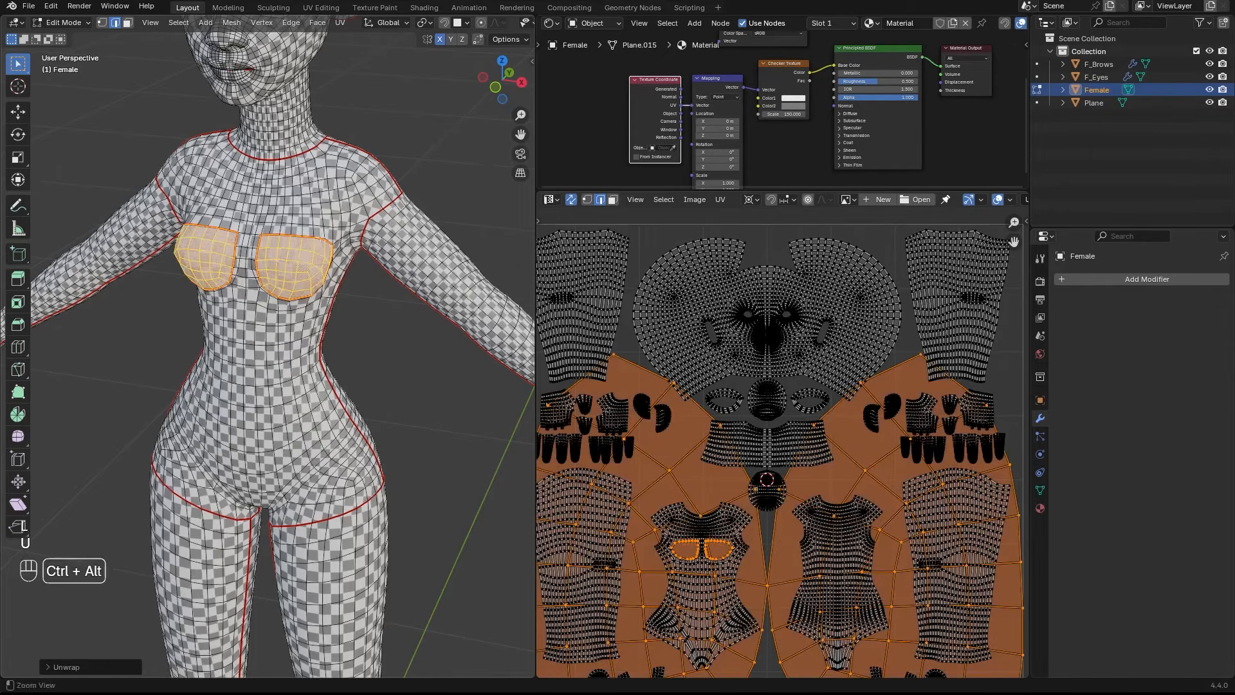
Step: Scale the unwrapped breast islands down and move them along Y into the gap between the front and back torso islands
{"action": "middle_click_drag", "start_coordinate": [296, 261], "coordinate": [518, 441], "text": "ctrl"}
{"action": "key", "text": "shift+alt+z"}
{"action": "key", "text": "s"}
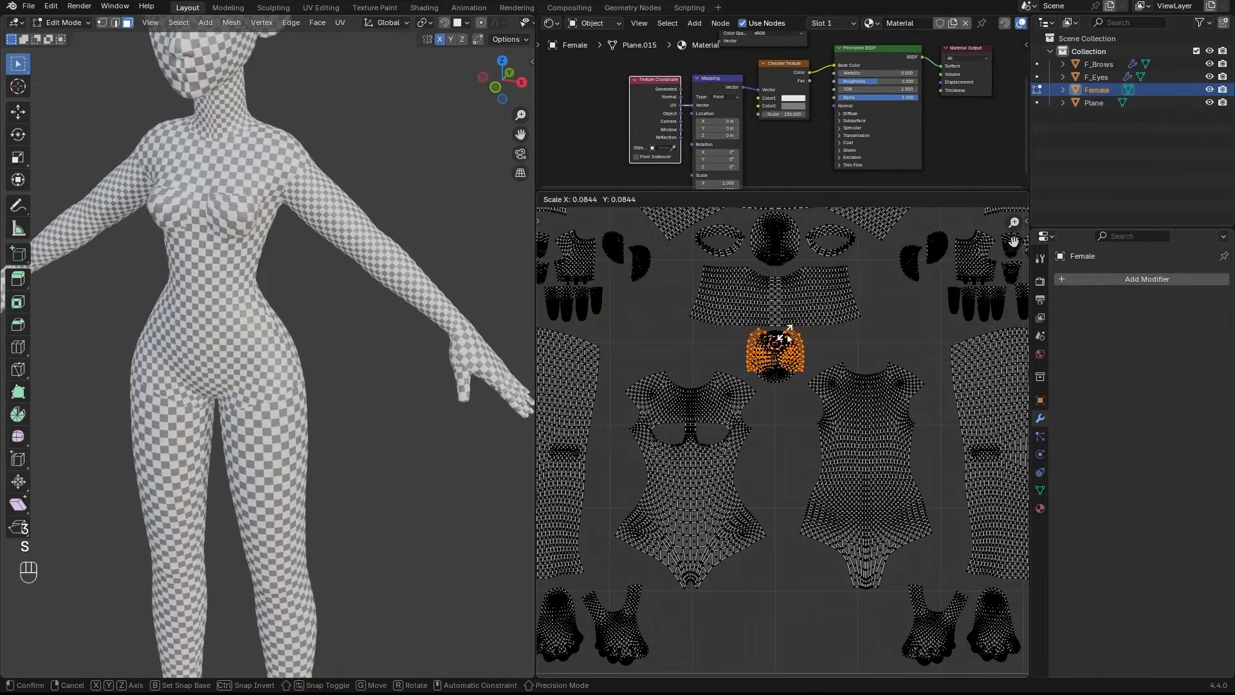
{"action": "left_click", "coordinate": [783, 331]}
{"action": "key", "text": "g"}
{"action": "key", "text": "z"}
{"action": "key", "text": "Escape"}
{"action": "key", "text": "g"}
{"action": "key", "text": "y"}
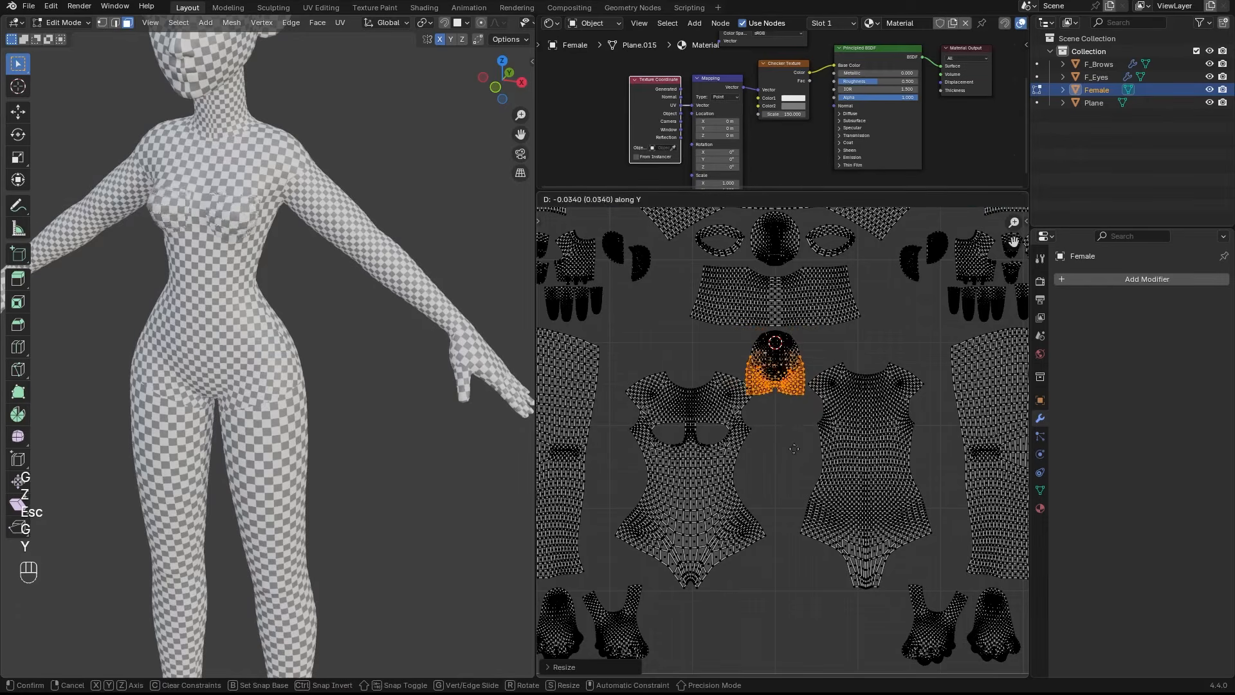
{"action": "left_click", "coordinate": [800, 520]}
{"action": "middle_click_drag", "start_coordinate": [800, 520], "coordinate": [804, 482], "text": "ctrl"}
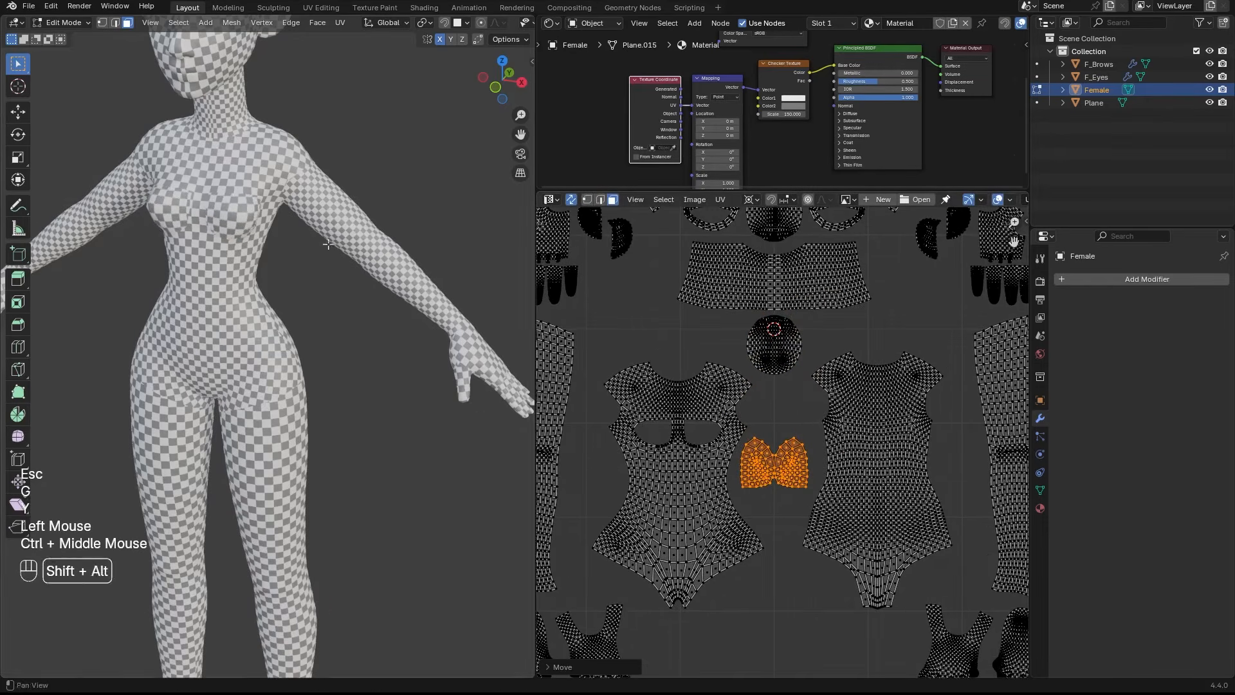
Step: Select the head's UV island and unwrap it again
{"action": "middle_click_drag", "start_coordinate": [331, 243], "coordinate": [353, 279], "text": "shift"}
{"action": "middle_click_drag", "start_coordinate": [353, 280], "coordinate": [348, 299], "text": "ctrl"}
{"action": "middle_click_drag", "start_coordinate": [315, 207], "coordinate": [352, 303]}
{"action": "middle_click_drag", "start_coordinate": [353, 304], "coordinate": [346, 252], "text": "ctrl"}
{"action": "middle_click_drag", "start_coordinate": [346, 252], "coordinate": [341, 315], "text": "shift"}
{"action": "middle_click_drag", "start_coordinate": [341, 315], "coordinate": [331, 292]}
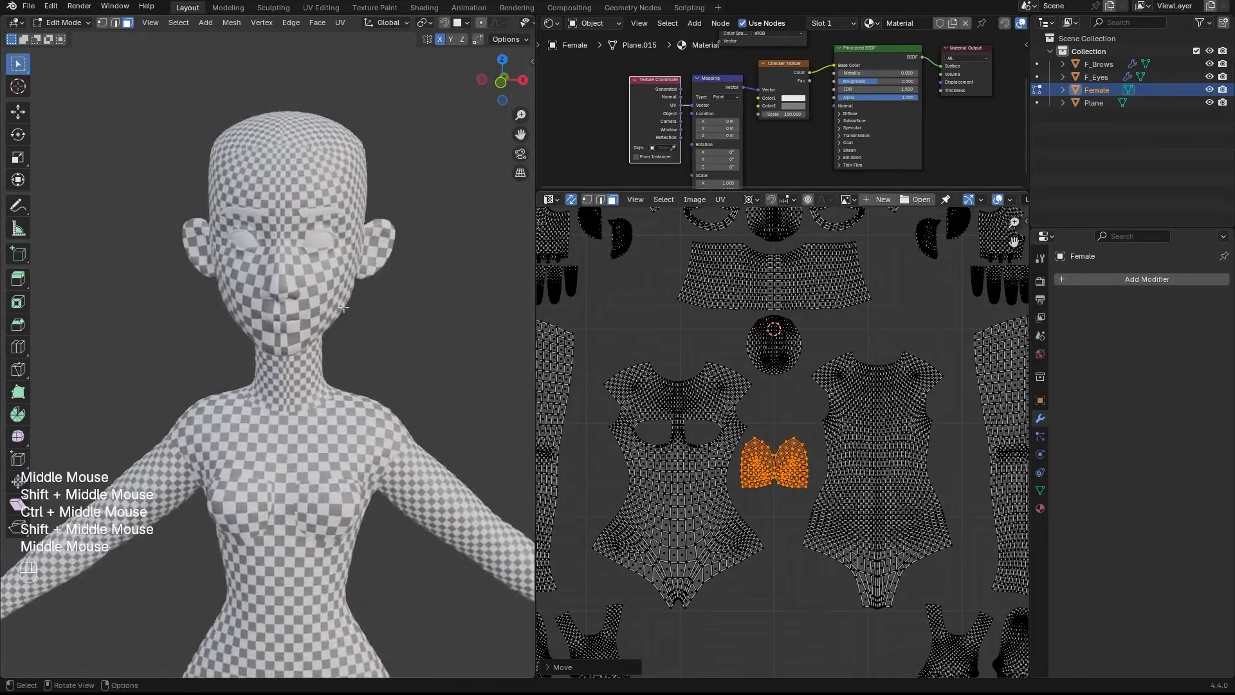
{"action": "middle_click_drag", "start_coordinate": [321, 334], "coordinate": [310, 266], "text": "ctrl"}
{"action": "middle_click_drag", "start_coordinate": [778, 309], "coordinate": [783, 489], "text": "shift"}
{"action": "left_click", "coordinate": [783, 283]}
{"action": "key", "text": "l"}
{"action": "middle_click_drag", "start_coordinate": [782, 279], "coordinate": [781, 290], "text": "ctrl"}
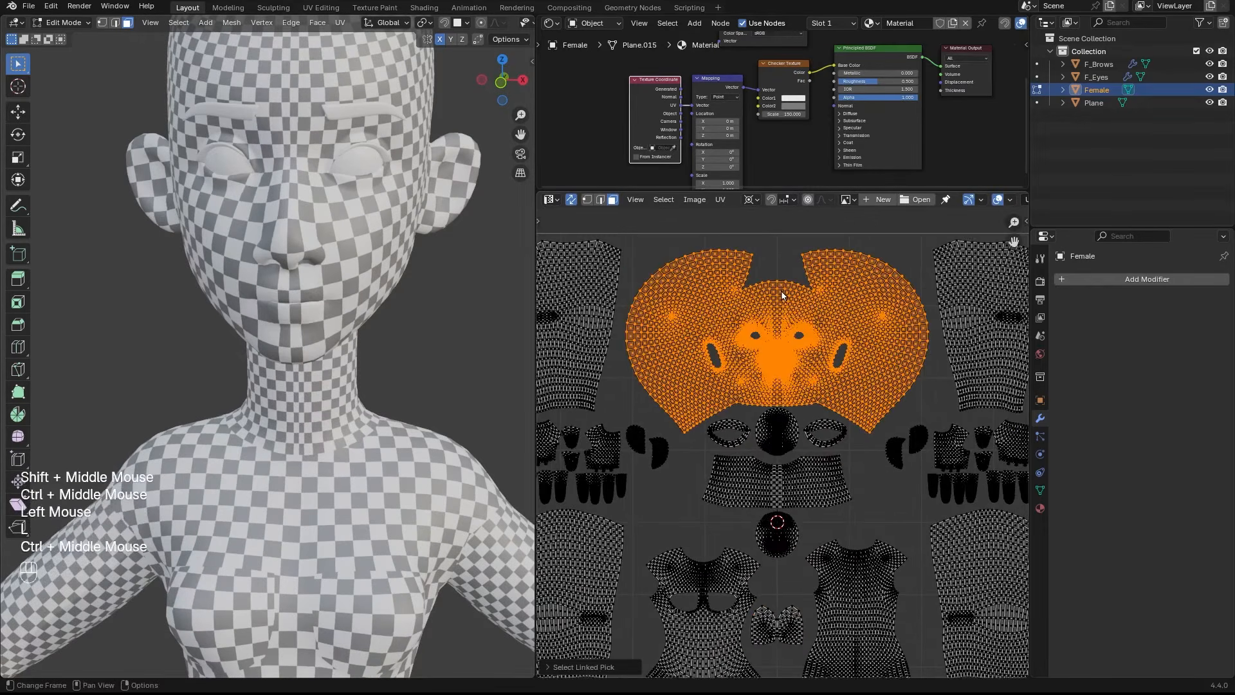
{"action": "key", "text": "u"}
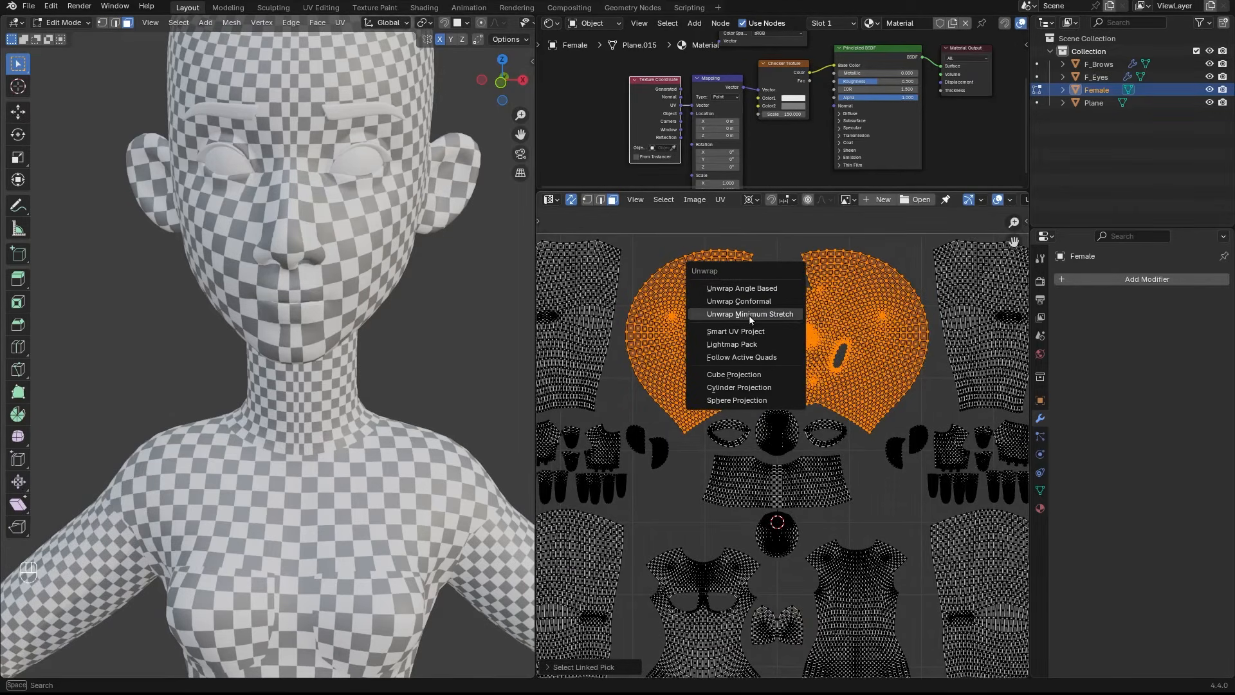
{"action": "left_click", "coordinate": [761, 301]}
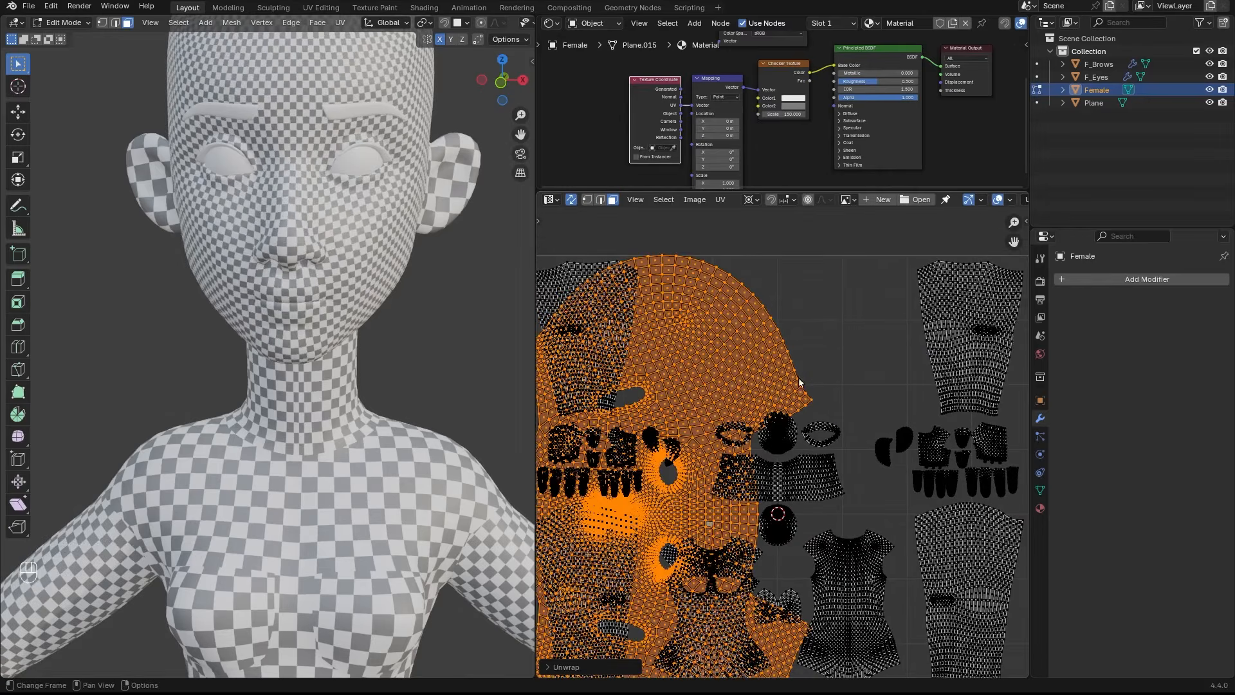
Step: Rotate the head's UV island by -90° and move it up along Y
{"action": "type", "text": "r90"}
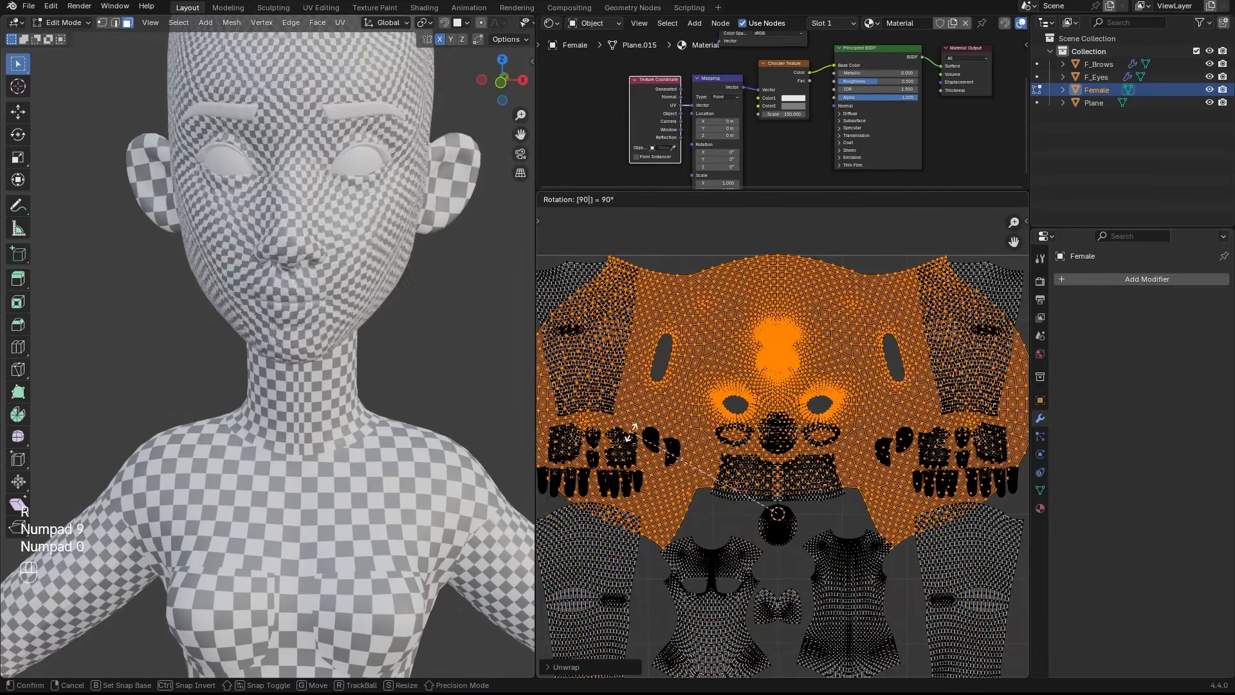
{"action": "key", "text": "KP_Subtract"}
{"action": "key", "text": "KP_Enter"}
{"action": "key", "text": "g"}
{"action": "key", "text": "y"}
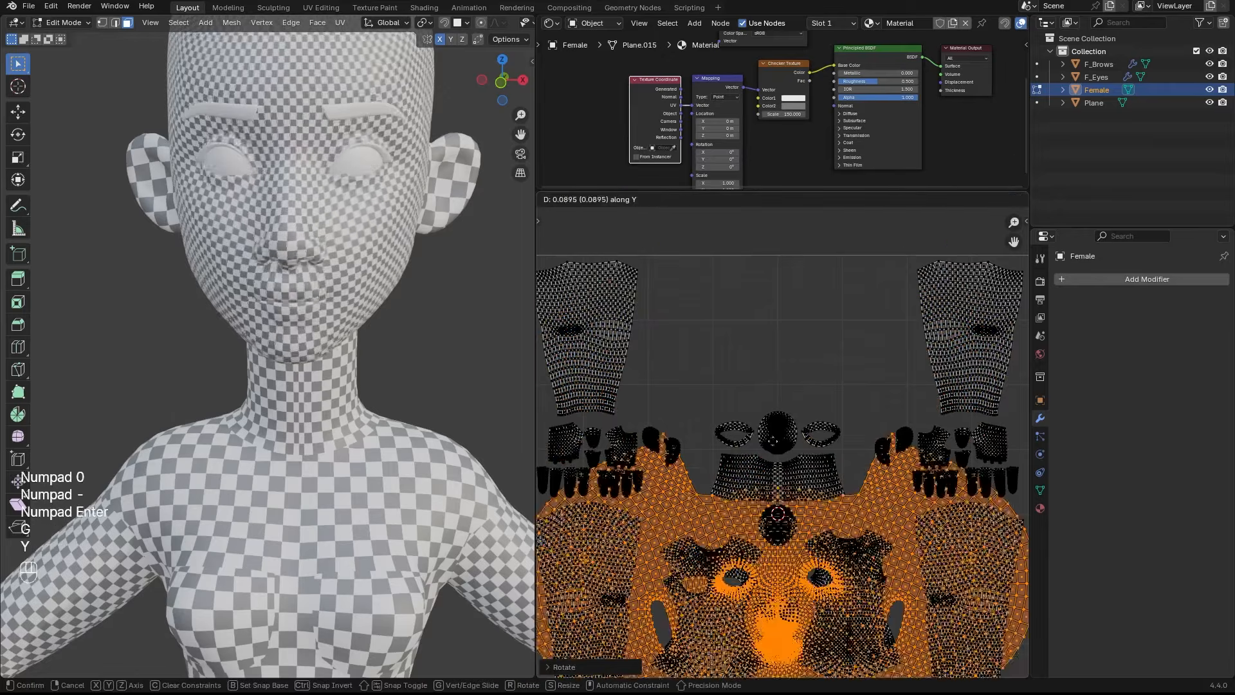
{"action": "left_click", "coordinate": [854, 325]}
Step: Scale the head island to match the body's checker size and position it along Y above the neck and eye islands
{"action": "key", "text": "s"}
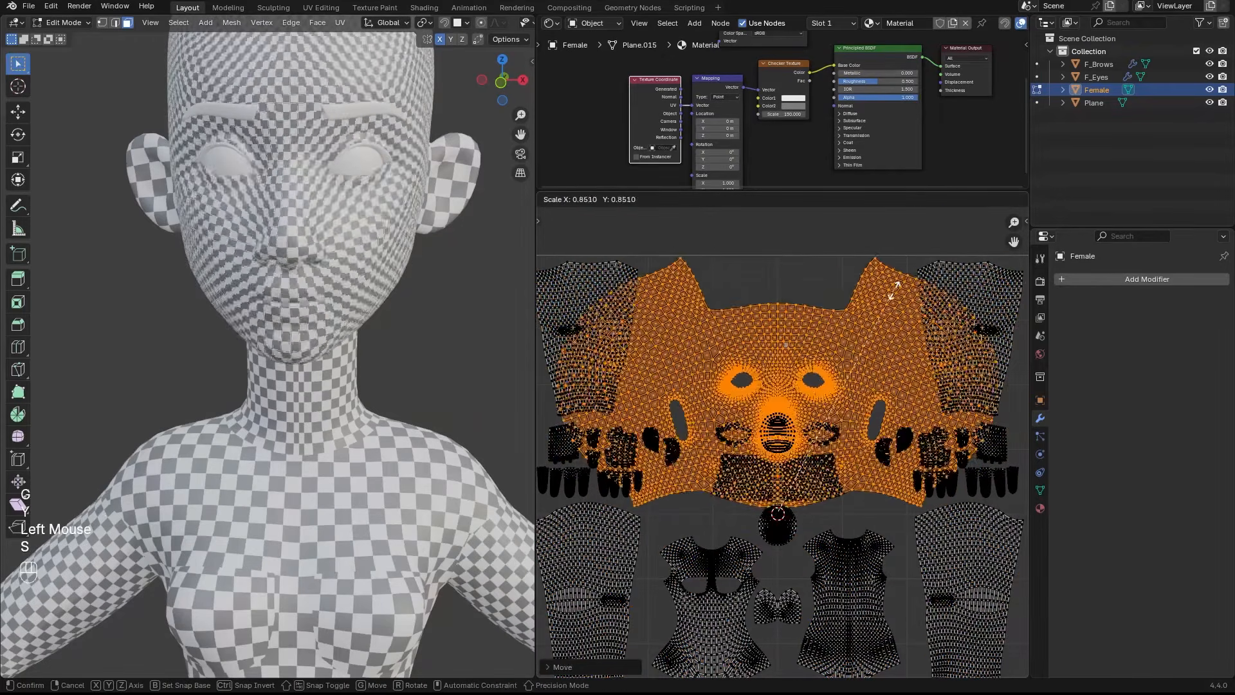
{"action": "left_click", "coordinate": [836, 360]}
{"action": "key", "text": "g"}
{"action": "key", "text": "y"}
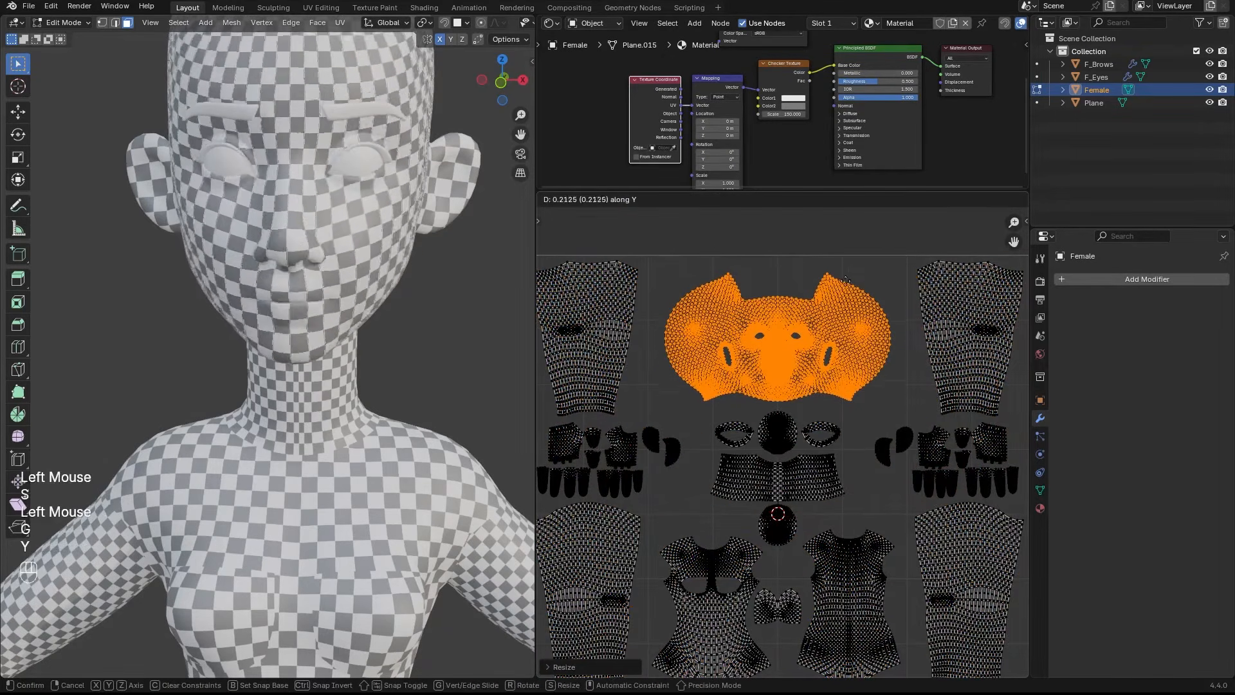
{"action": "left_click", "coordinate": [856, 292]}
{"action": "key", "text": "s"}
{"action": "left_click", "coordinate": [888, 268]}
{"action": "key", "text": "g"}
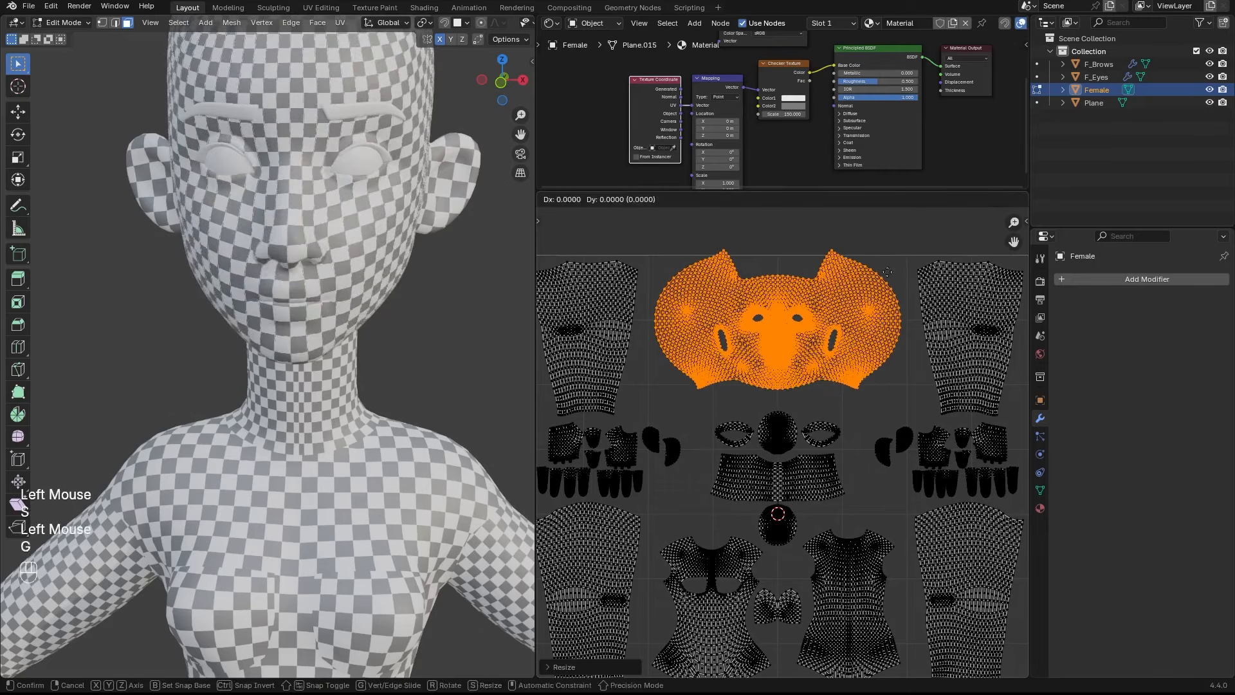
{"action": "key", "text": "y"}
{"action": "left_click", "coordinate": [890, 291]}
Step: Examine the checker pattern from the head down the legs to the feet
{"action": "middle_click_drag", "start_coordinate": [413, 247], "coordinate": [407, 282], "text": "ctrl"}
{"action": "middle_click_drag", "start_coordinate": [407, 283], "coordinate": [399, 267], "text": "ctrl"}
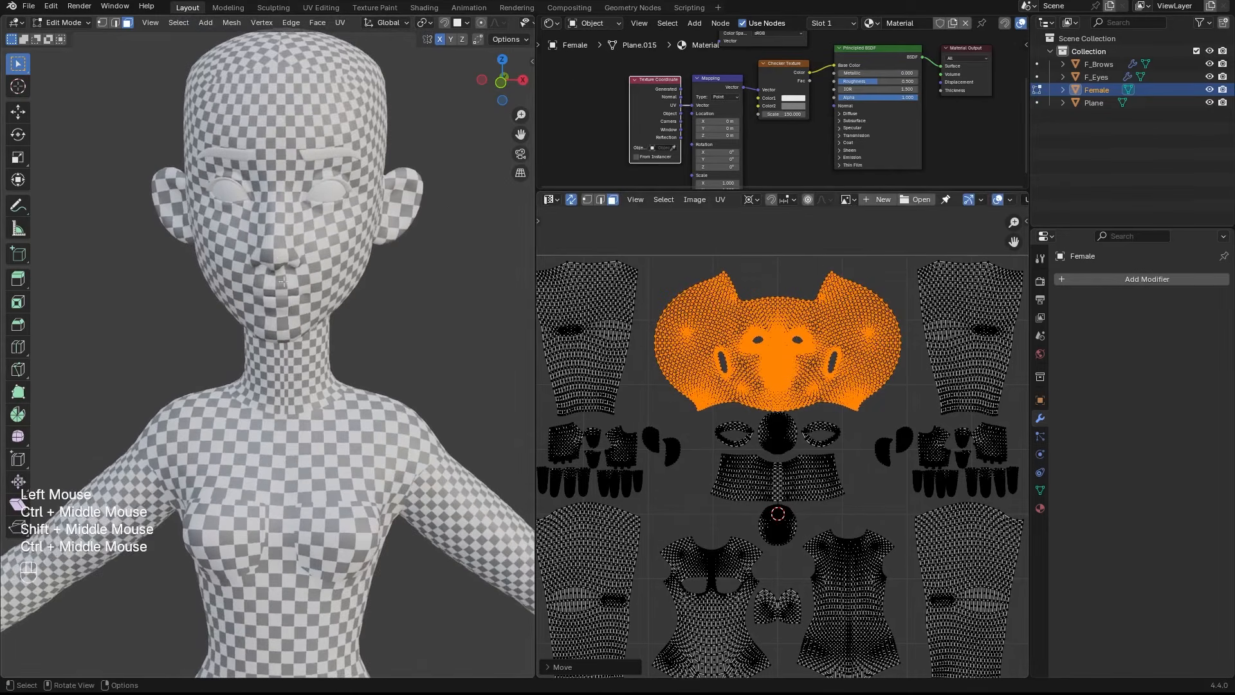
{"action": "middle_click_drag", "start_coordinate": [781, 399], "coordinate": [781, 360], "text": "ctrl"}
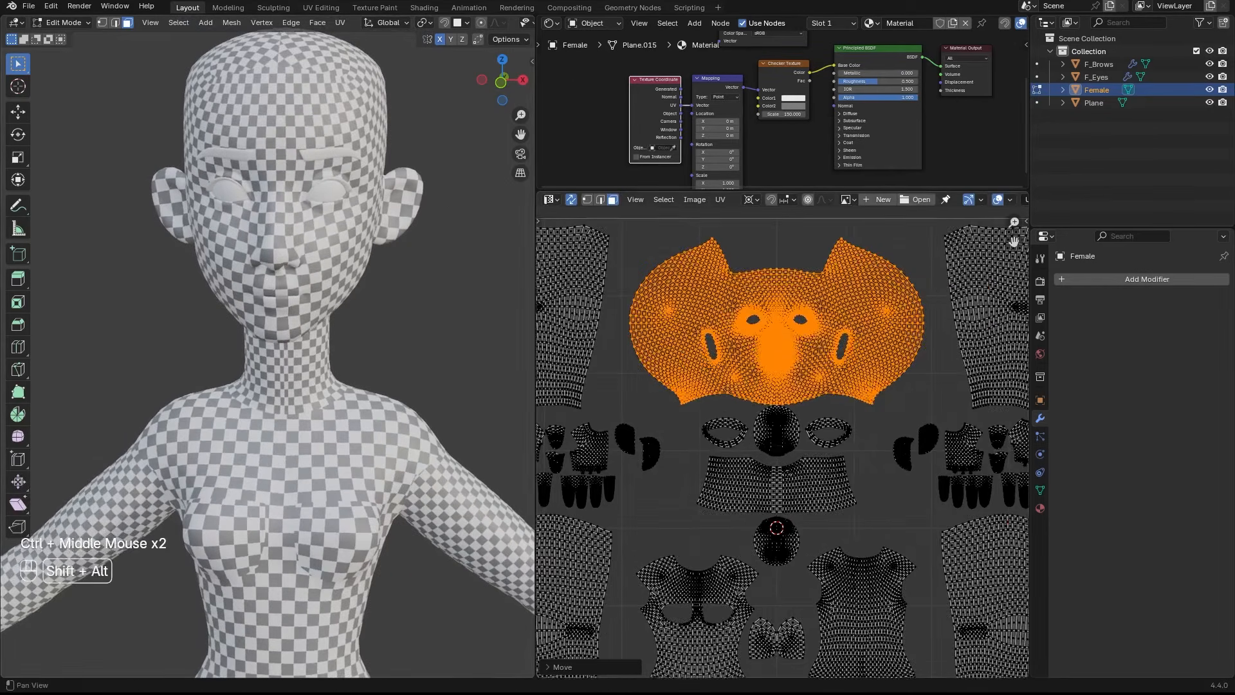
{"action": "middle_click_drag", "start_coordinate": [785, 515], "coordinate": [798, 302], "text": "shift"}
{"action": "middle_click_drag", "start_coordinate": [798, 360], "coordinate": [794, 308], "text": "ctrl"}
{"action": "middle_click_drag", "start_coordinate": [424, 257], "coordinate": [402, 280]}
{"action": "middle_click_drag", "start_coordinate": [412, 501], "coordinate": [405, 276], "text": "shift"}
{"action": "middle_click_drag", "start_coordinate": [406, 502], "coordinate": [402, 270], "text": "shift"}
{"action": "middle_click_drag", "start_coordinate": [400, 553], "coordinate": [396, 257], "text": "shift"}
{"action": "middle_click_drag", "start_coordinate": [397, 547], "coordinate": [386, 322], "text": "shift"}
{"action": "middle_click_drag", "start_coordinate": [386, 321], "coordinate": [376, 367], "text": "ctrl"}
{"action": "middle_click_drag", "start_coordinate": [377, 367], "coordinate": [364, 406], "text": "ctrl"}
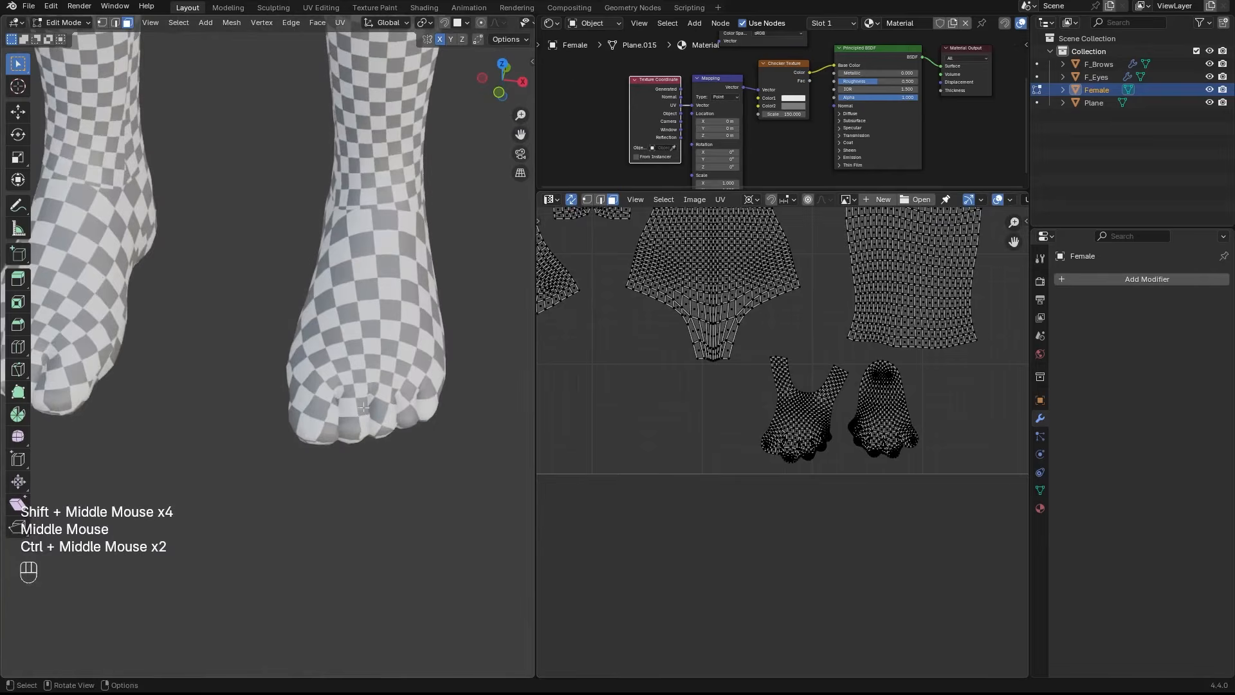
Step: Select the two UV islands of one foot and unwrap them with Minimum Stretch
{"action": "left_click", "coordinate": [803, 423]}
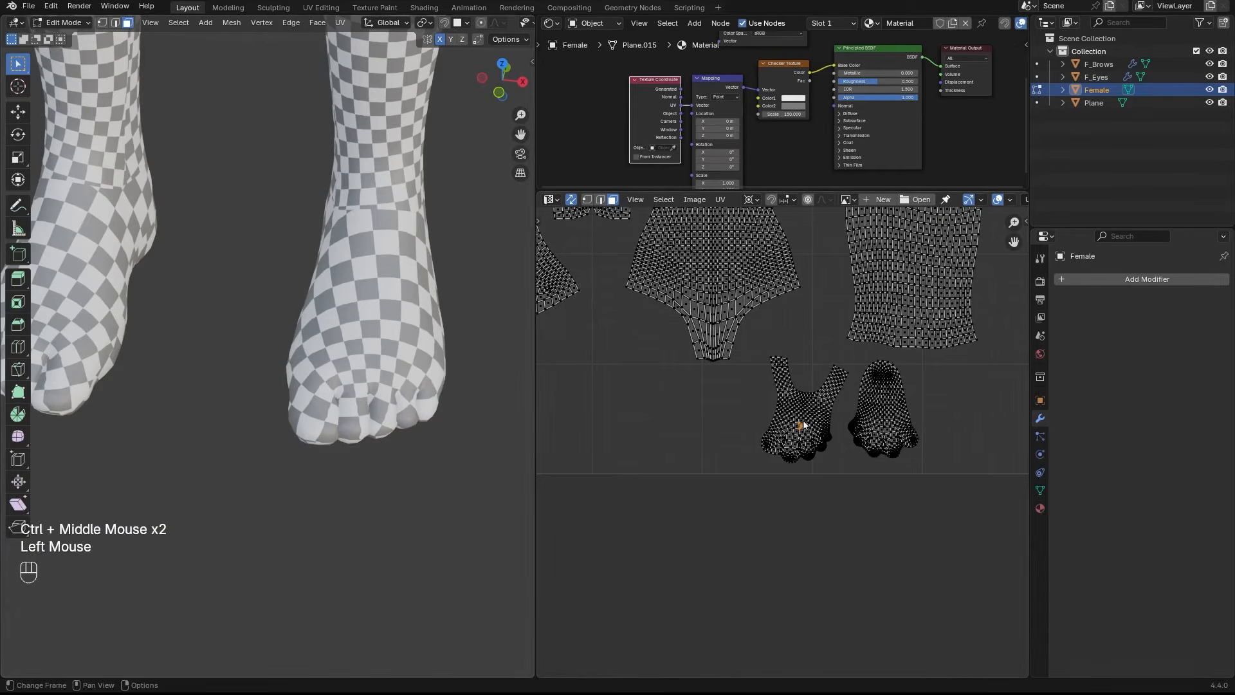
{"action": "key", "text": "l"}
{"action": "key", "text": "l"}
{"action": "key", "text": "u"}
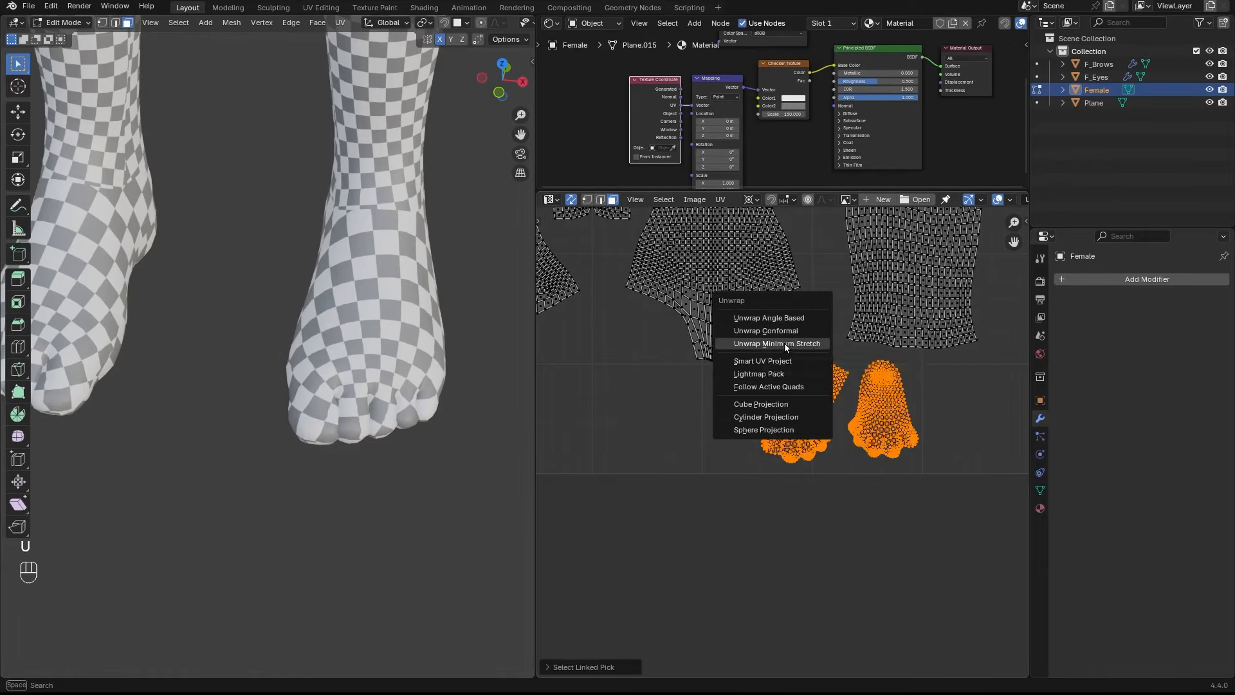
{"action": "left_click", "coordinate": [777, 344]}
Step: Scale the newly unwrapped foot islands towards the leg's checker size and move them below the torso islands in the UV layout
{"action": "middle_click_drag", "start_coordinate": [778, 344], "coordinate": [788, 373], "text": "ctrl"}
{"action": "key", "text": "s"}
{"action": "left_click", "coordinate": [796, 247]}
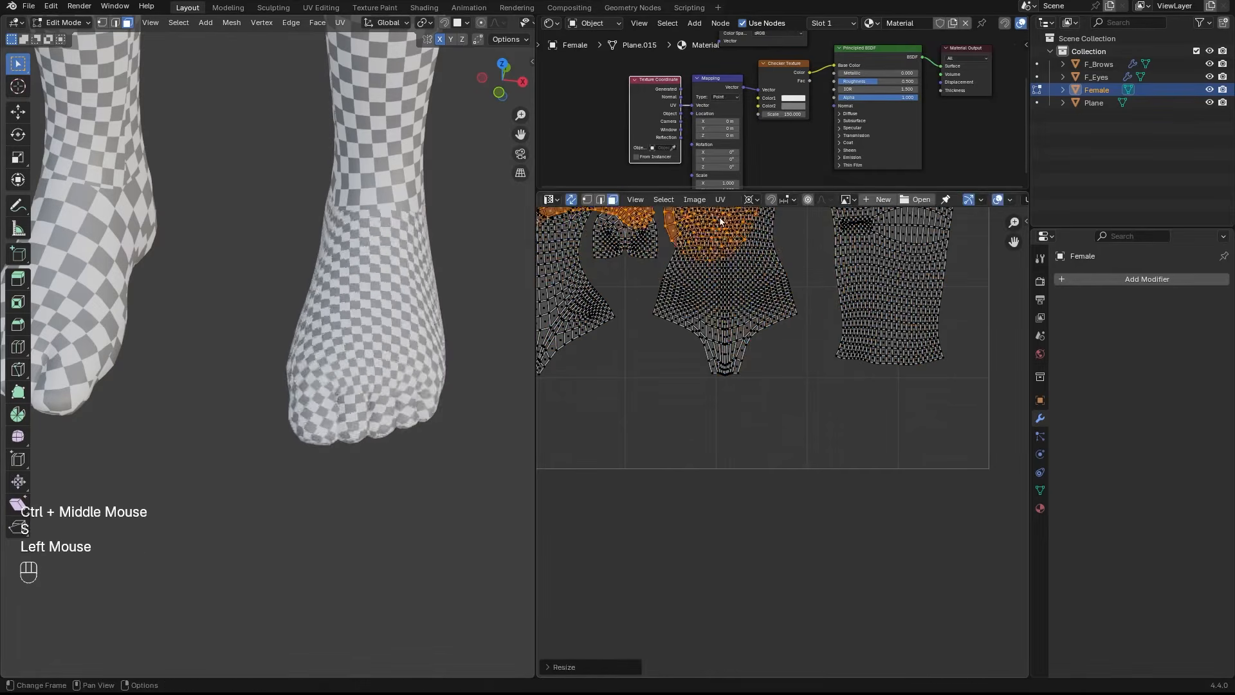
{"action": "key", "text": "g"}
{"action": "left_click", "coordinate": [762, 309]}
{"action": "key", "text": "s"}
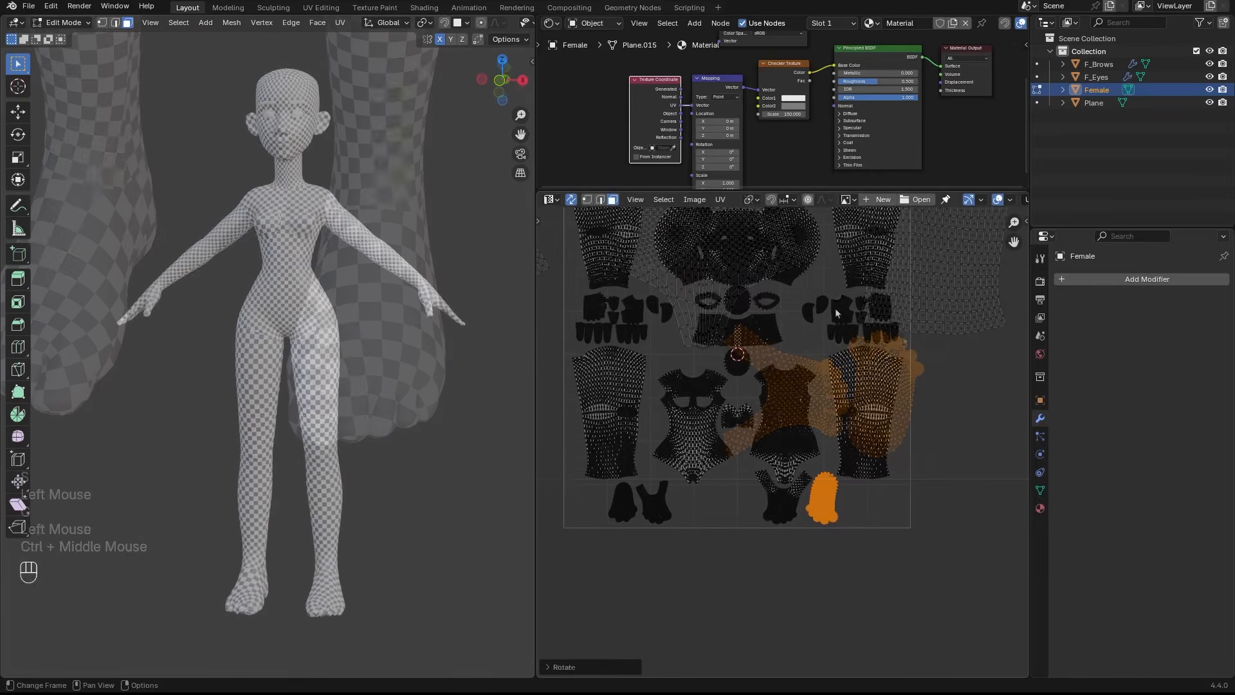
Step: Examine the full symmetrical UV layout in an enlarged UV editor, and the checker pattern across the whole character
{"action": "middle_click_drag", "start_coordinate": [835, 308], "coordinate": [864, 344], "text": "shift"}
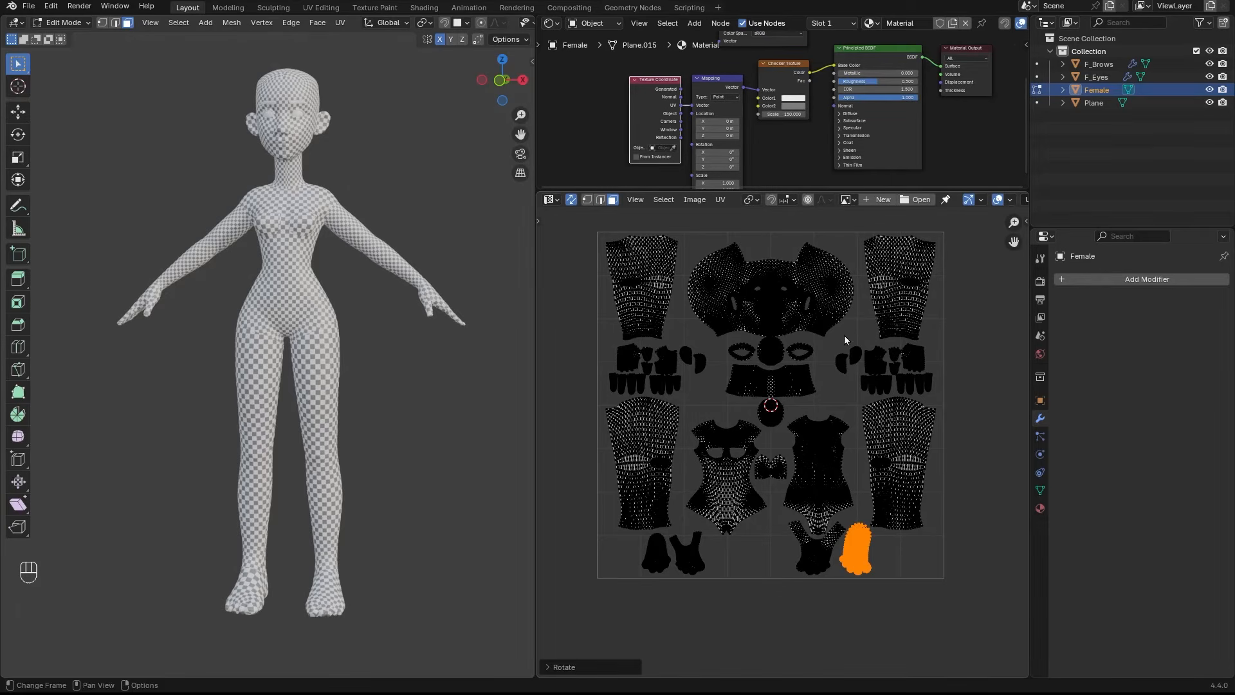
{"action": "key", "text": "ctrl+space"}
{"action": "scroll", "coordinate": [766, 268], "scroll_direction": "up", "scroll_amount": 2}
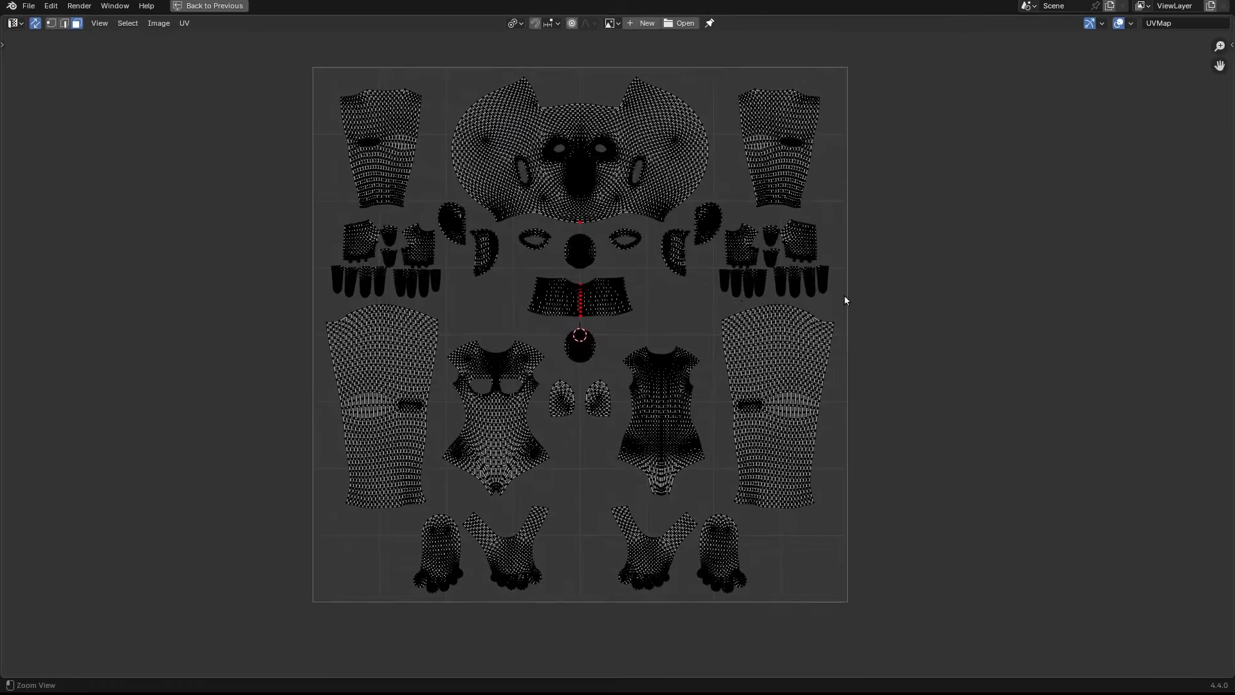
{"action": "scroll", "coordinate": [859, 267], "scroll_direction": "down", "scroll_amount": 2}
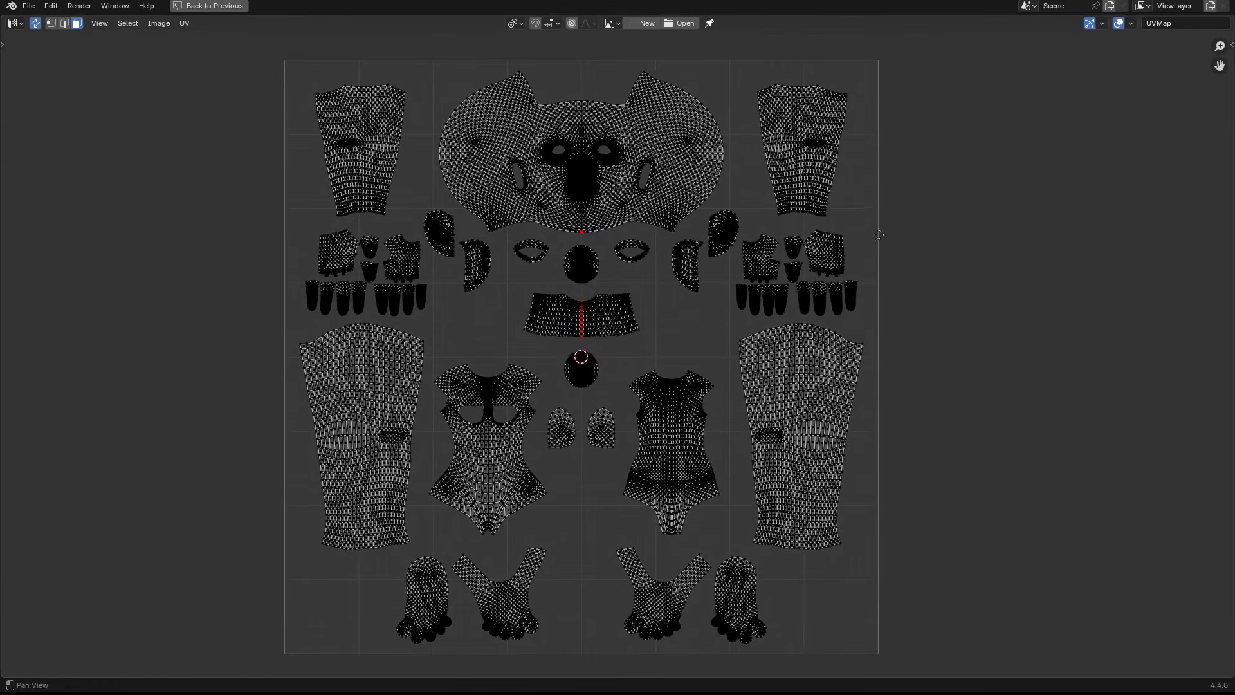
{"action": "key", "text": "ctrl+space"}
{"action": "middle_click_drag", "start_coordinate": [360, 289], "coordinate": [369, 258], "text": "ctrl"}
{"action": "mouse_move", "coordinate": [369, 257]}
{"action": "middle_mouse_down", "text": "shift"}
{"action": "mouse_move", "coordinate": [397, 158]}
{"action": "mouse_move", "coordinate": [392, 251]}
{"action": "middle_mouse_up", "text": "shift"}
{"action": "middle_click_drag", "start_coordinate": [392, 251], "coordinate": [360, 247]}
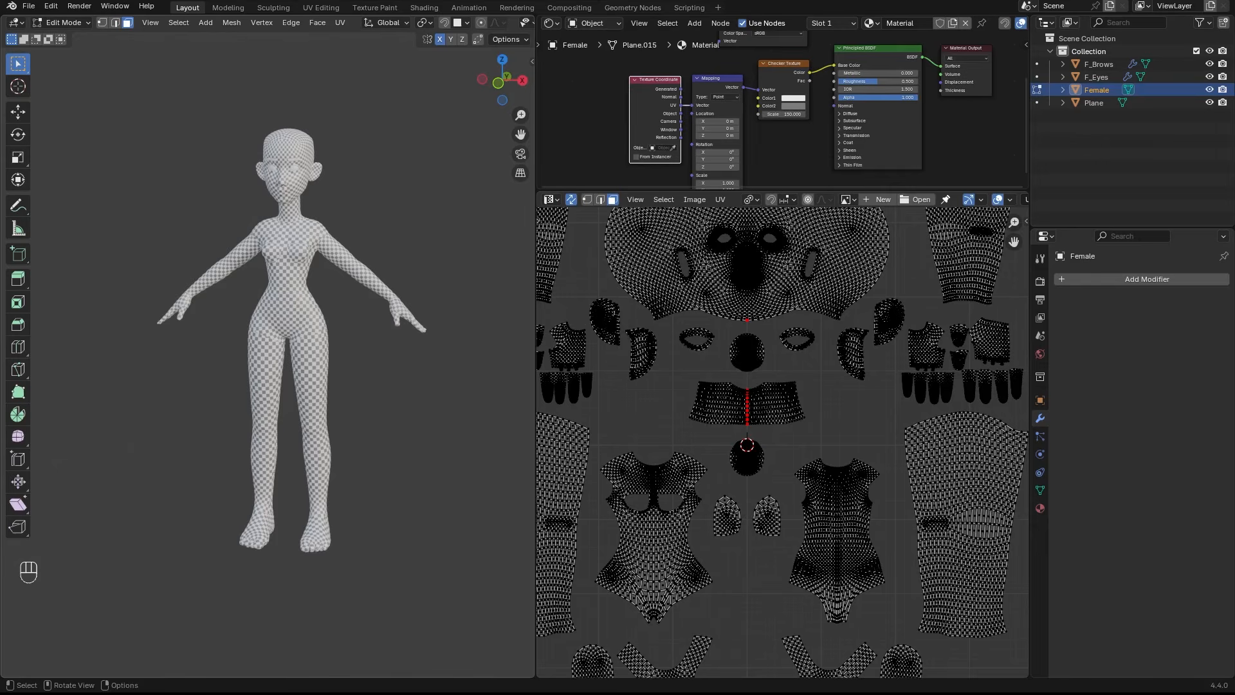
{"action": "middle_click_drag", "start_coordinate": [418, 379], "coordinate": [419, 343], "text": "ctrl"}
{"action": "middle_click_drag", "start_coordinate": [419, 342], "coordinate": [414, 350]}
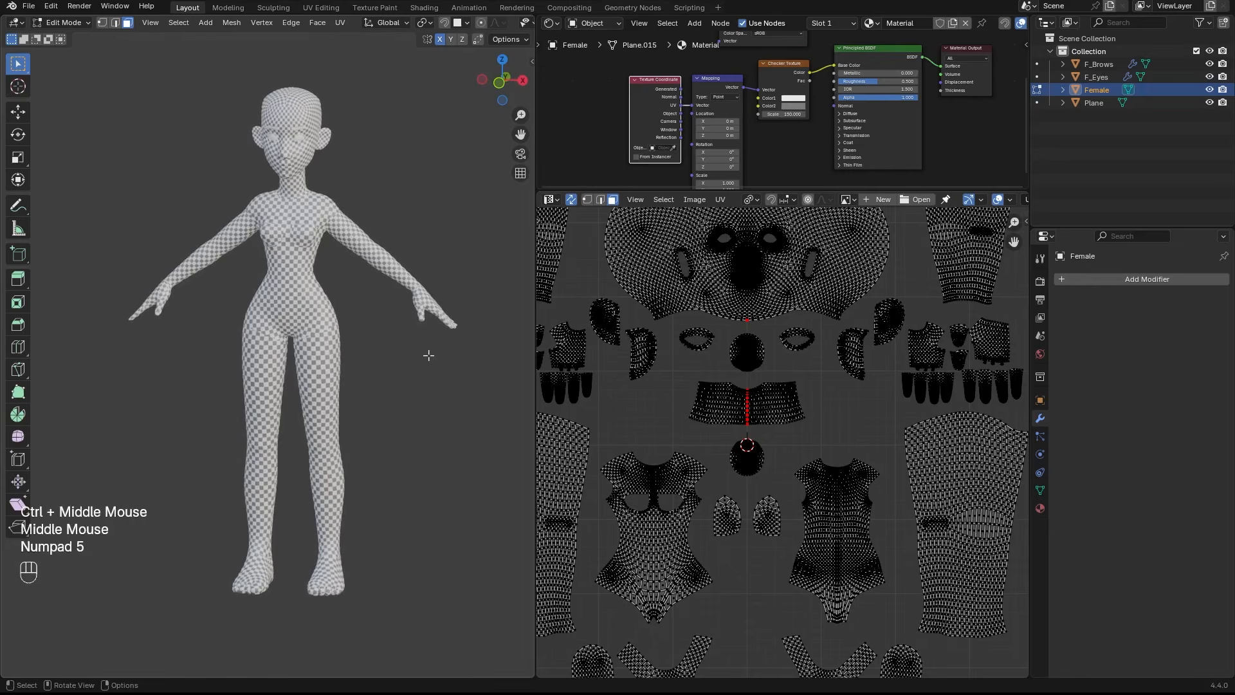